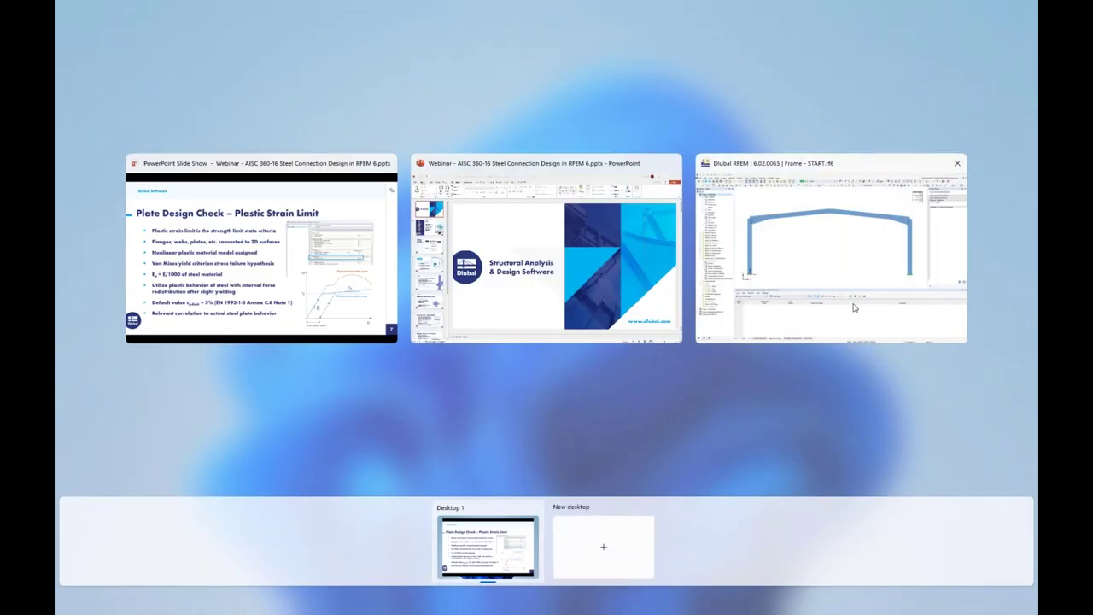
Step: Switch to the Frame - START model in RFEM and review the activated add-ons in its base data
left_click(853, 282)
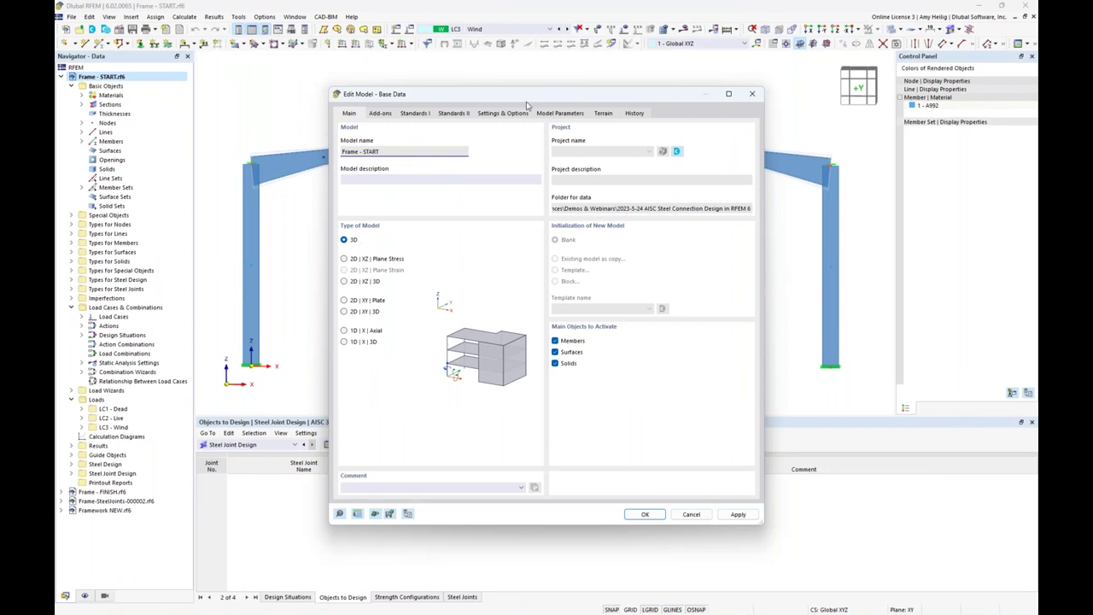
left_click_drag(528, 100, 528, 258)
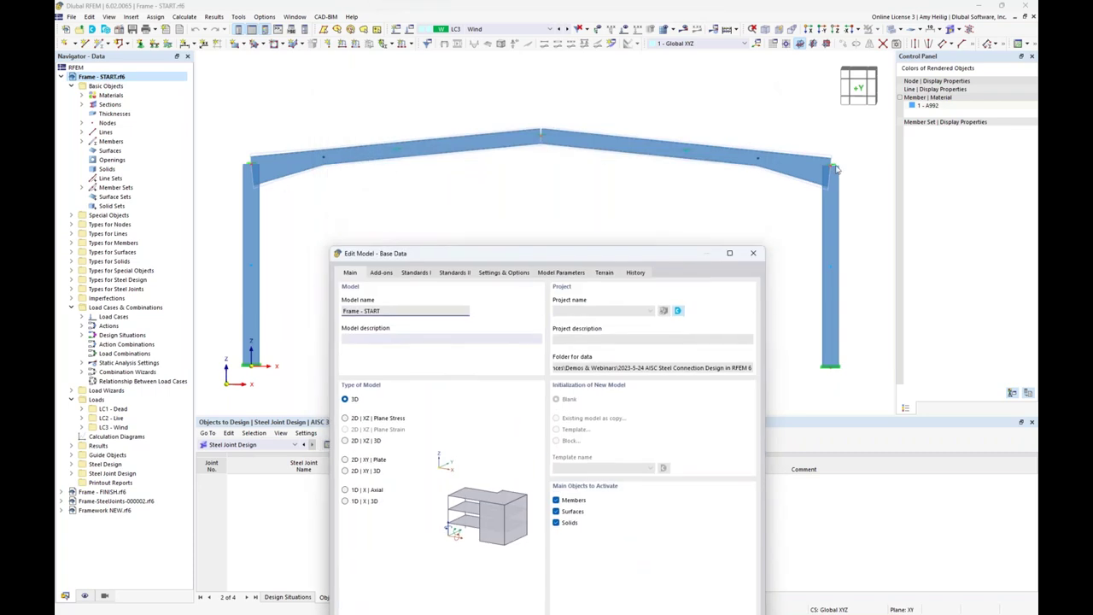
left_click_drag(680, 258, 674, 106)
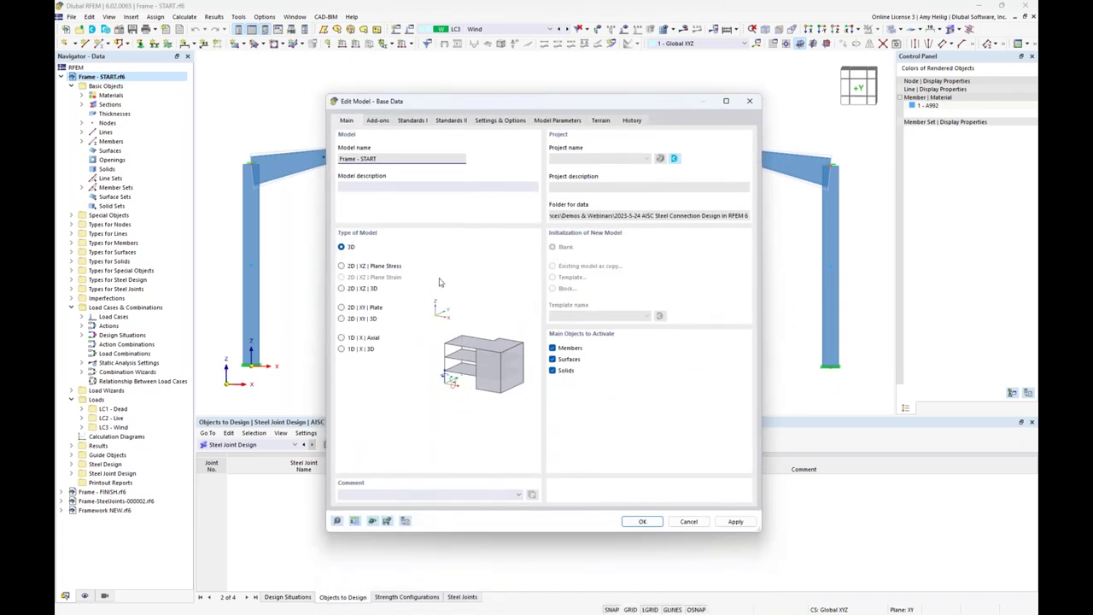
left_click(384, 124)
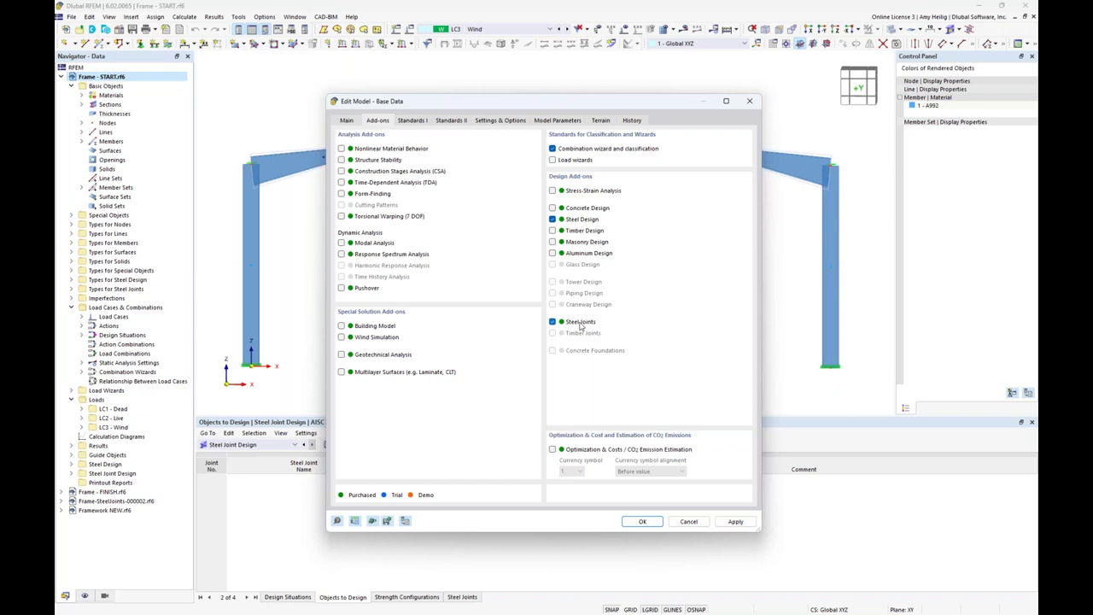
Step: Review the load combination, steel design and steel joints standards, keep ASCE 7 as the combination standard, and accept the base data
left_click(418, 122)
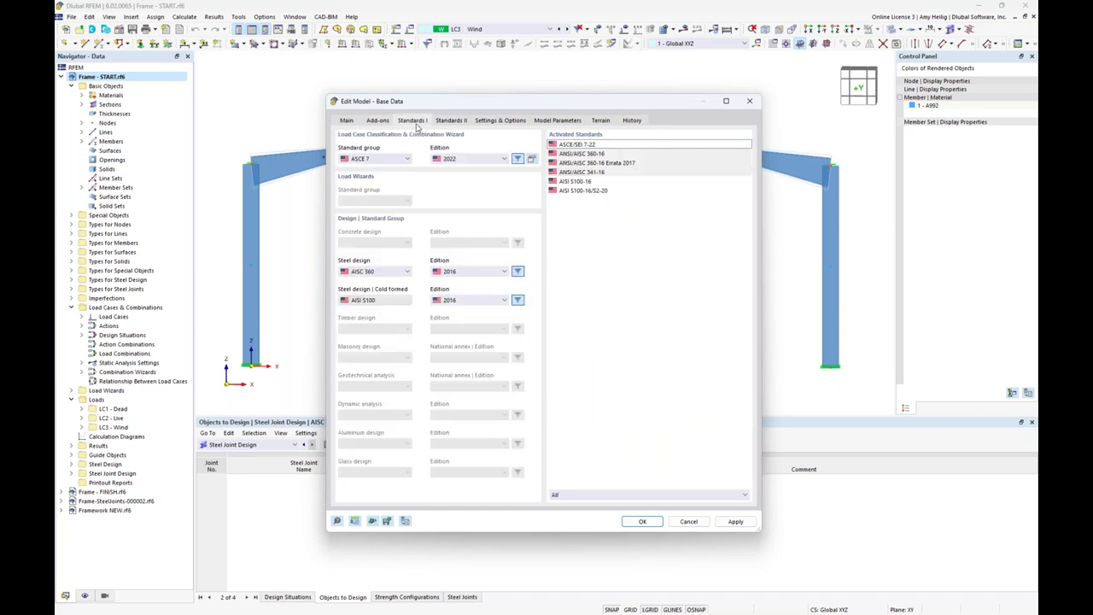
left_click(407, 160)
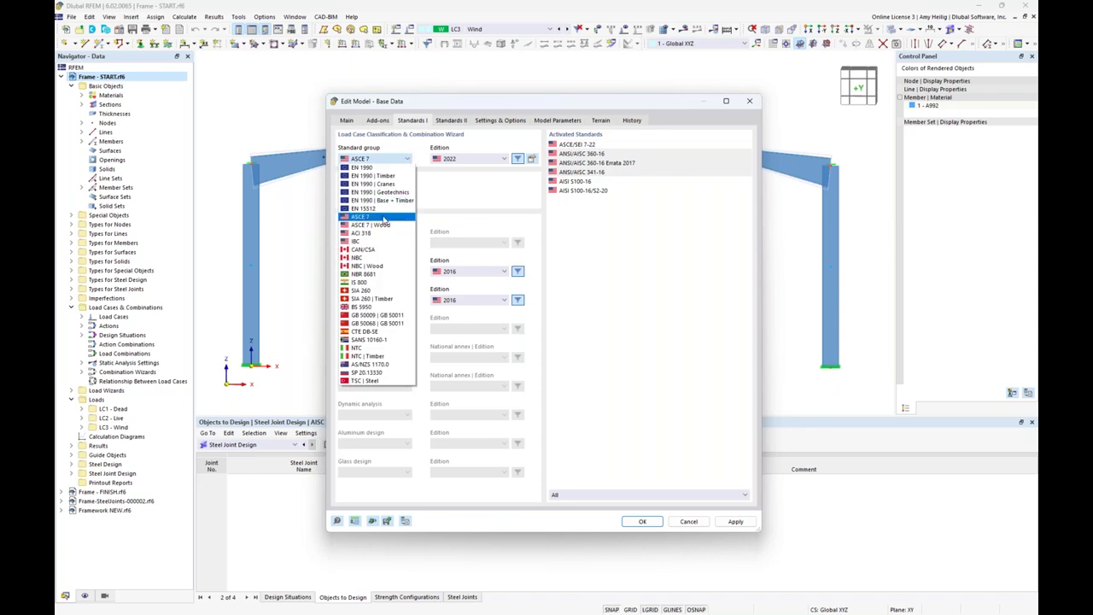
left_click(383, 219)
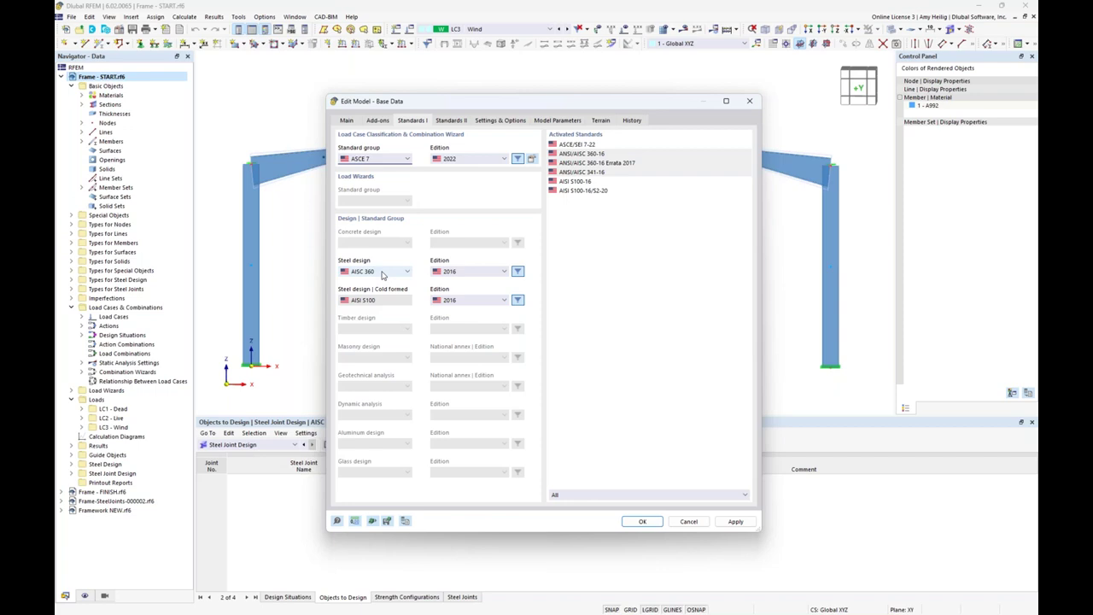
left_click(460, 124)
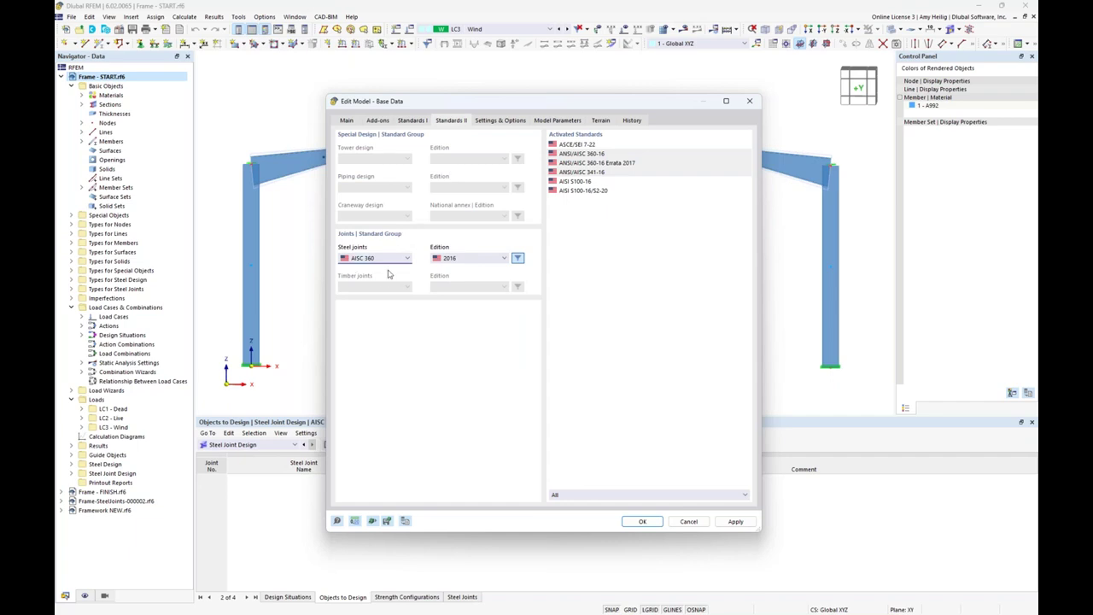
left_click(641, 520)
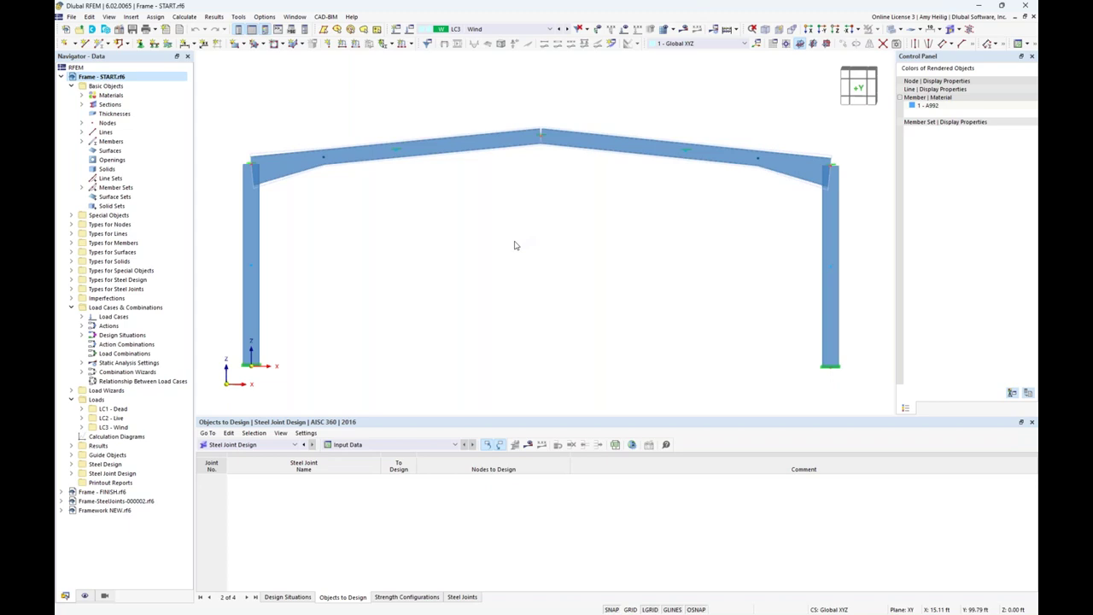
Step: View the frame in wireframe and solid display, and highlight the members made of A992
left_click(892, 29)
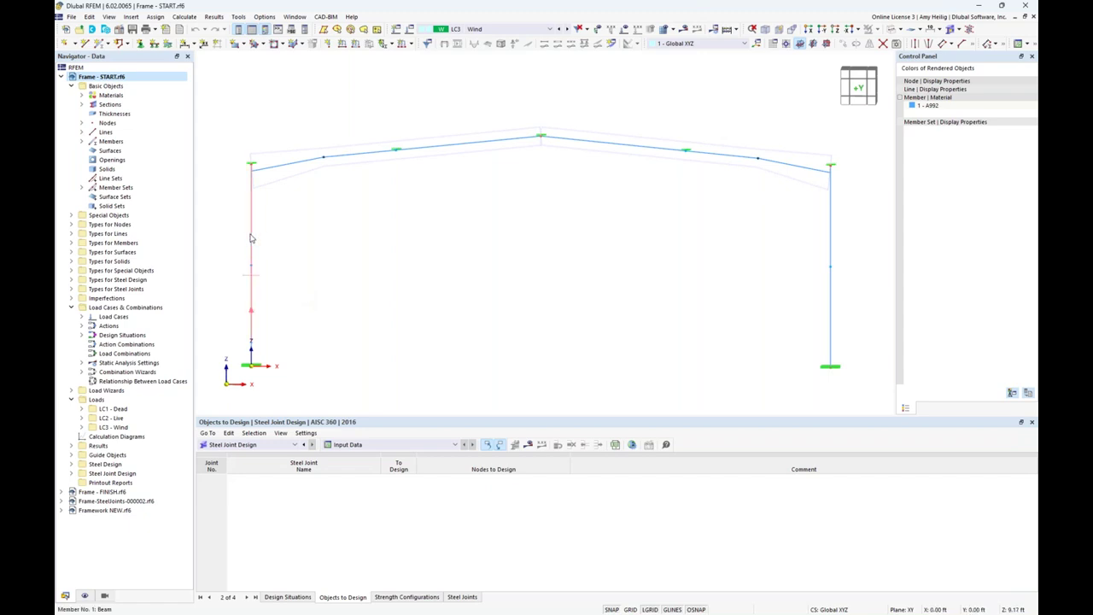
left_click(891, 30)
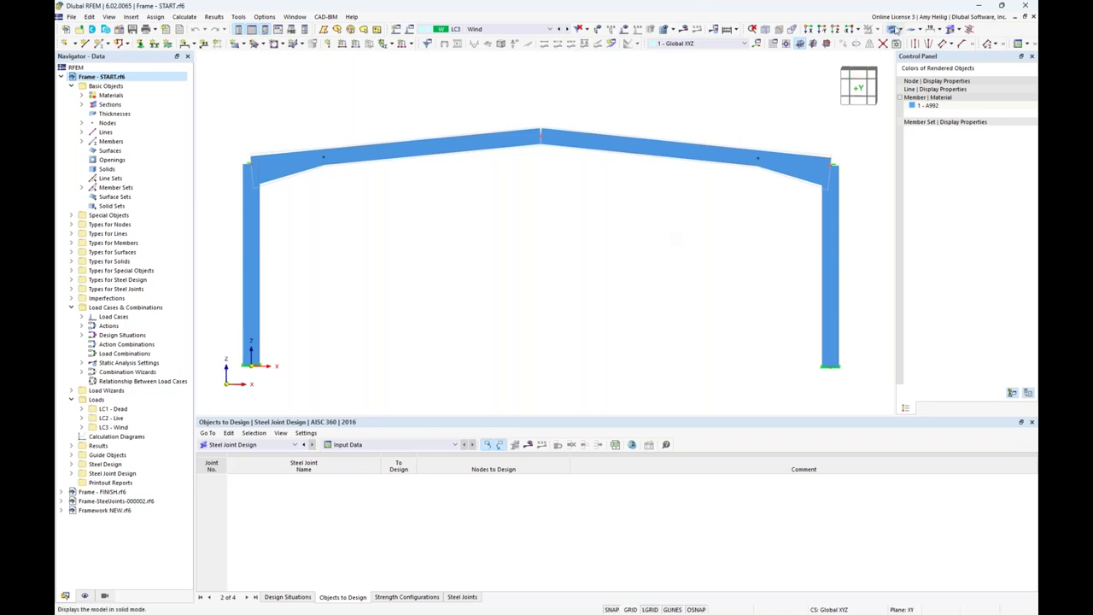
left_click(82, 95)
left_click(128, 104)
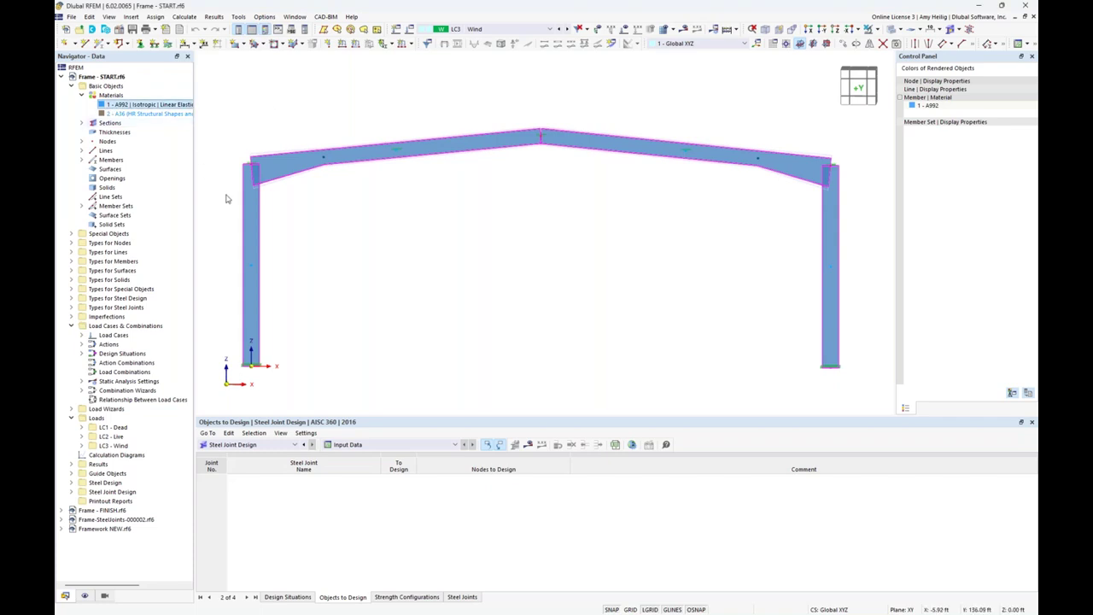
Step: Highlight the members using section W 14x48 and those using W 12x35, and clear the selection
left_click(82, 95)
left_click(82, 104)
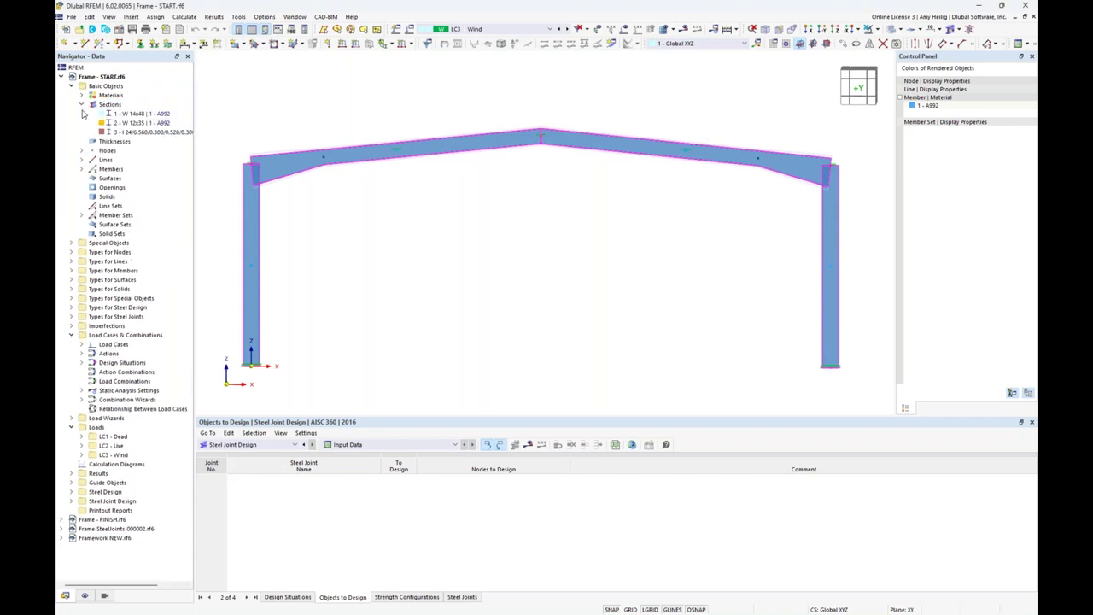
left_click(125, 114)
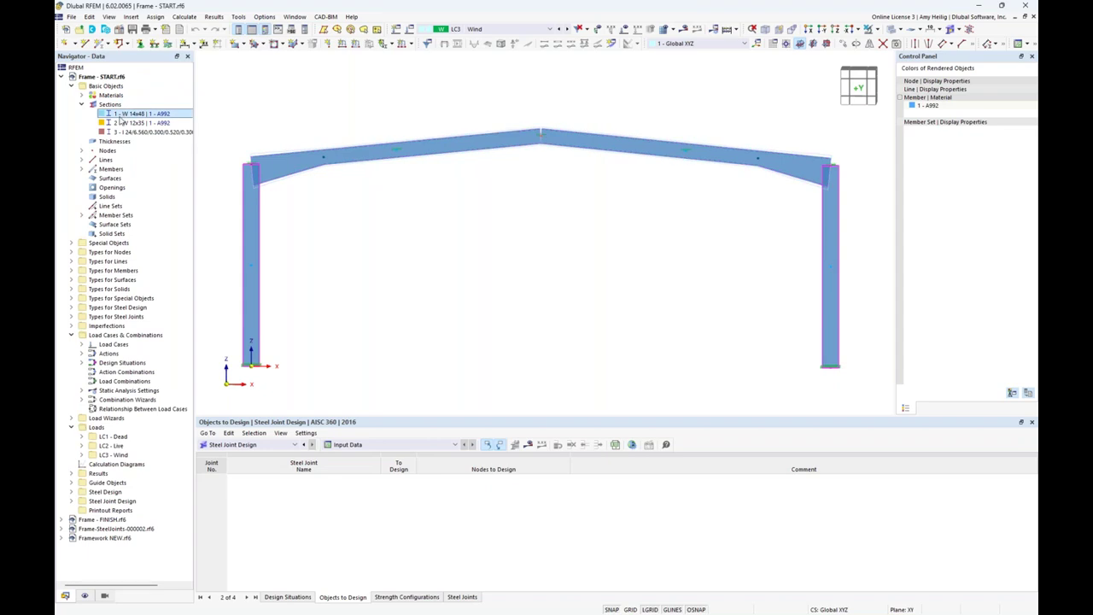
left_click(125, 125)
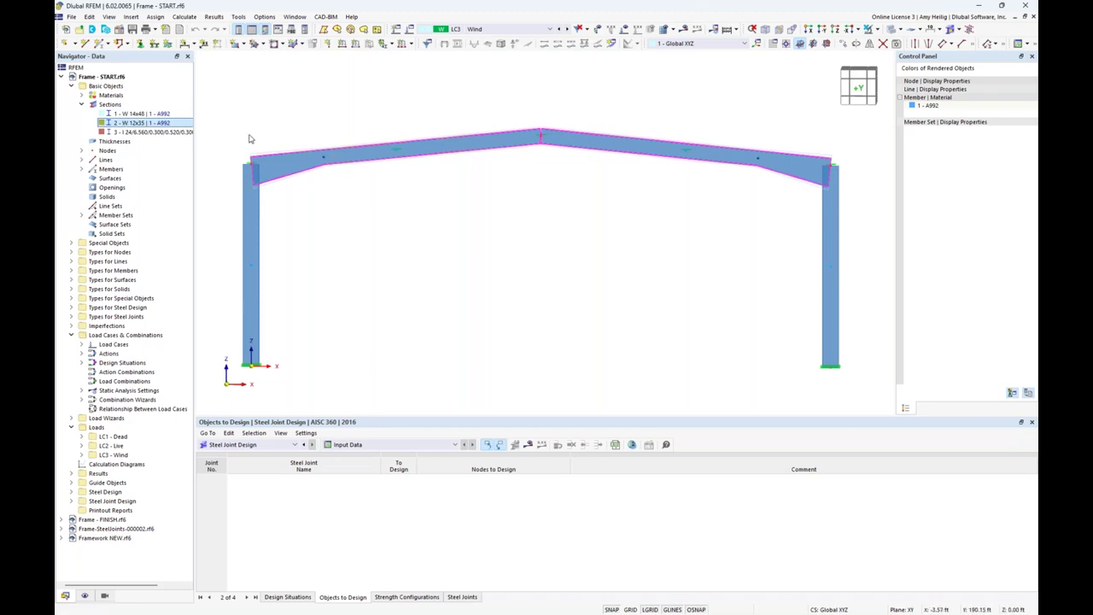
left_click(339, 213)
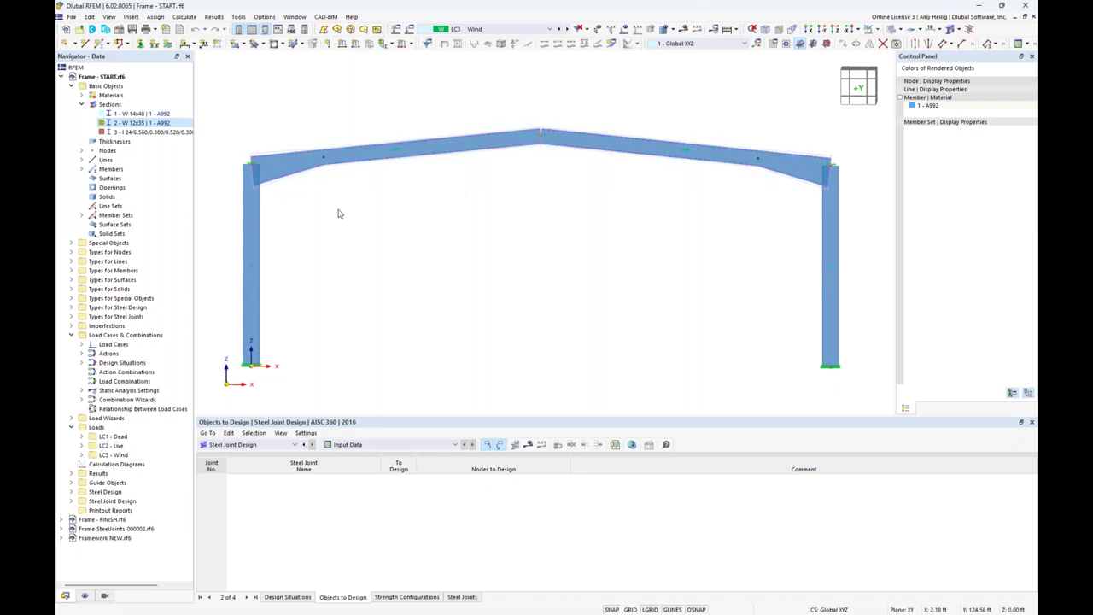
Step: Inspect the section distribution and available taper types of the left rafter, and leave the member unchanged
double_click(286, 168)
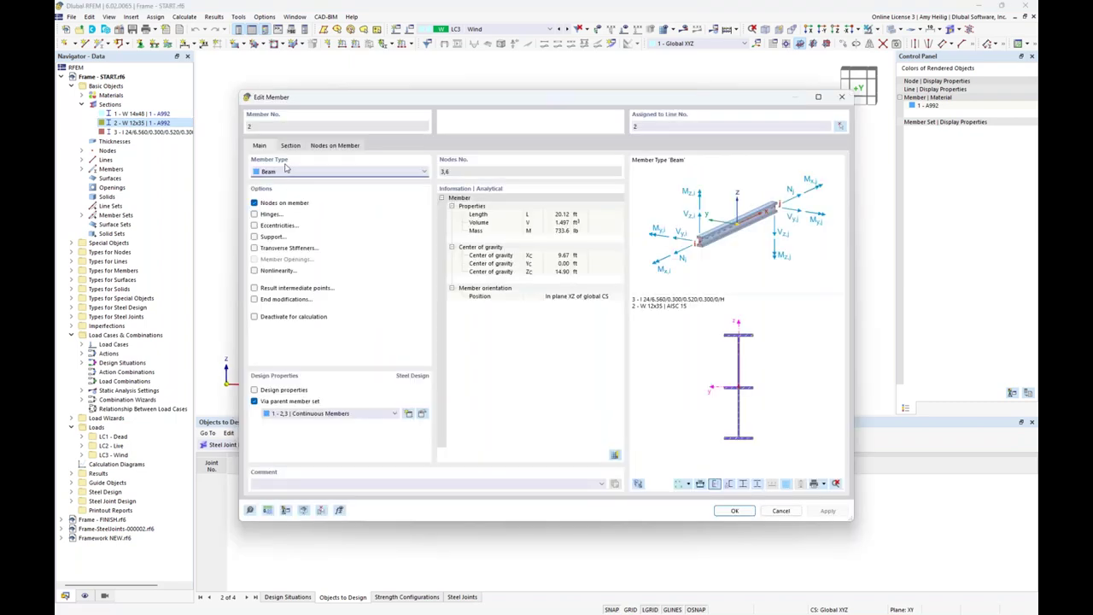
left_click(291, 145)
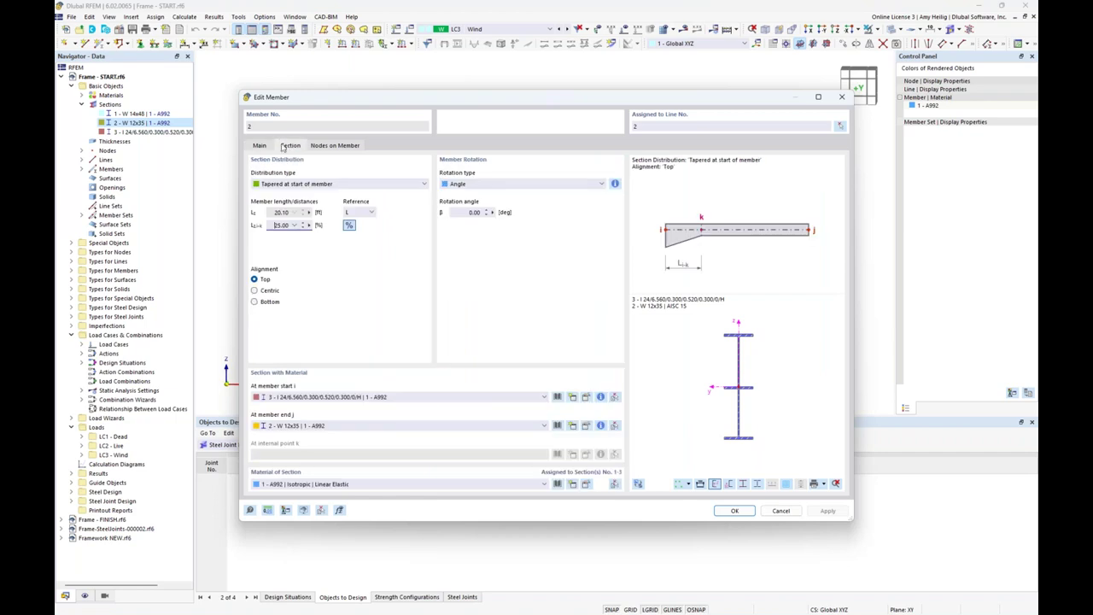
left_click(311, 185)
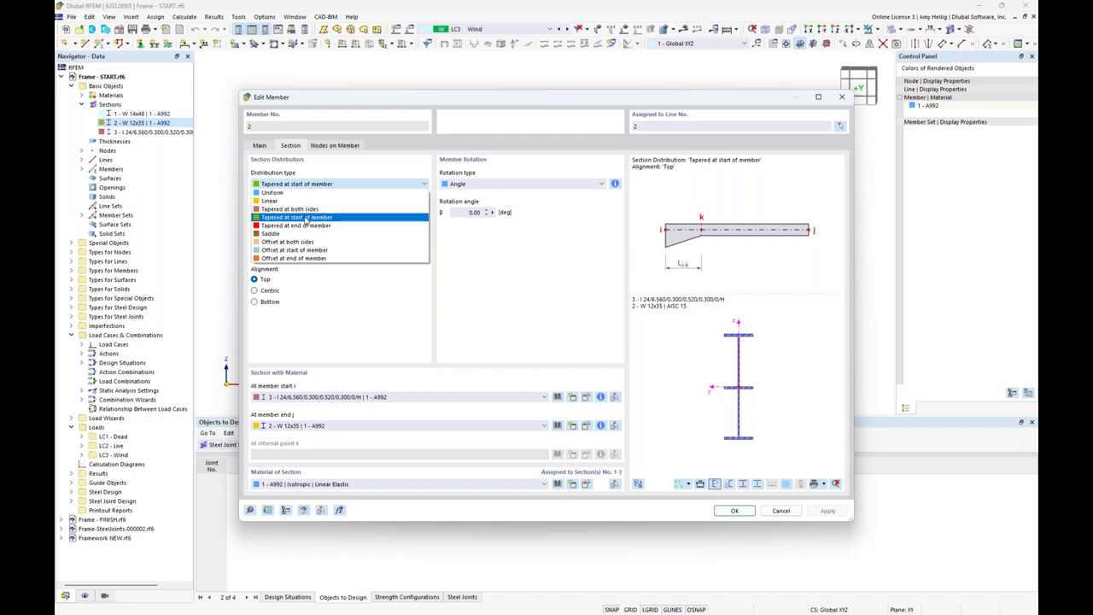
left_click(316, 303)
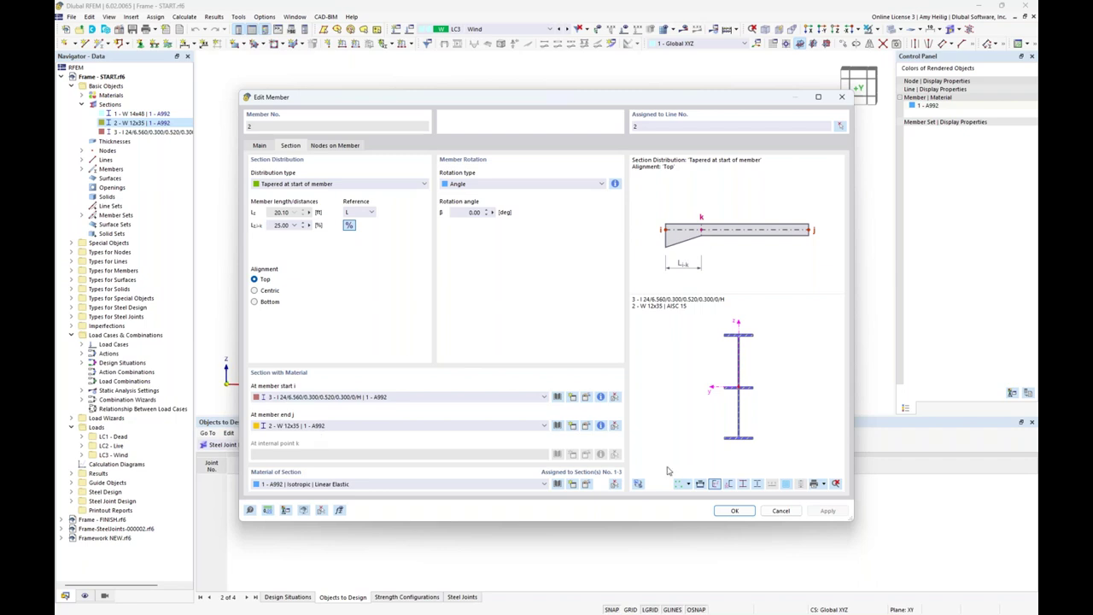
left_click(779, 511)
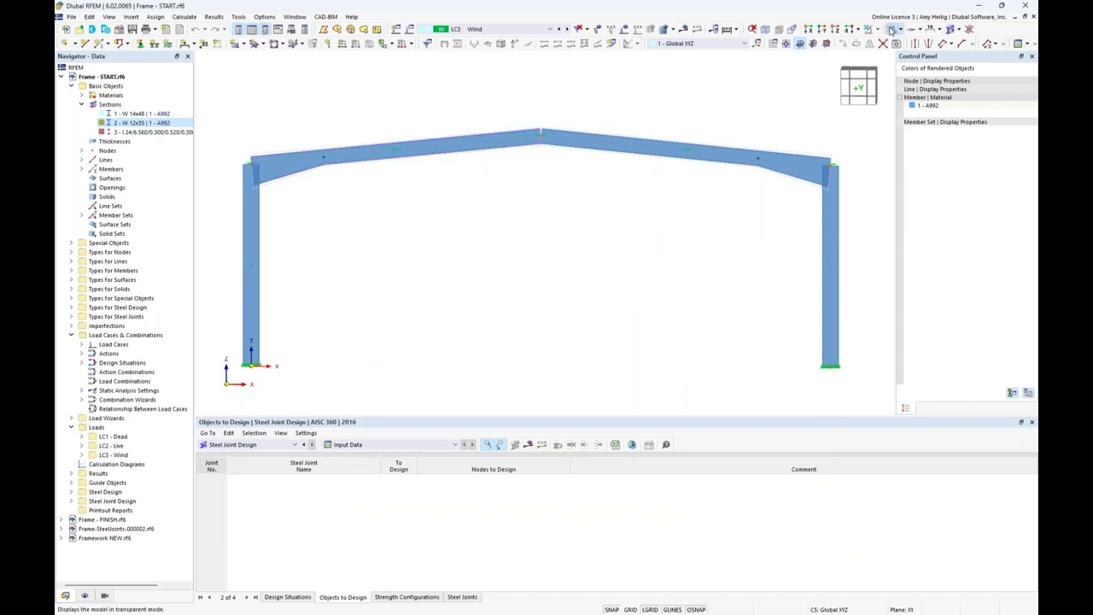
Step: Examine the frame's nodal supports in wireframe from an oblique angle, and restore the rendered display
left_click(891, 30)
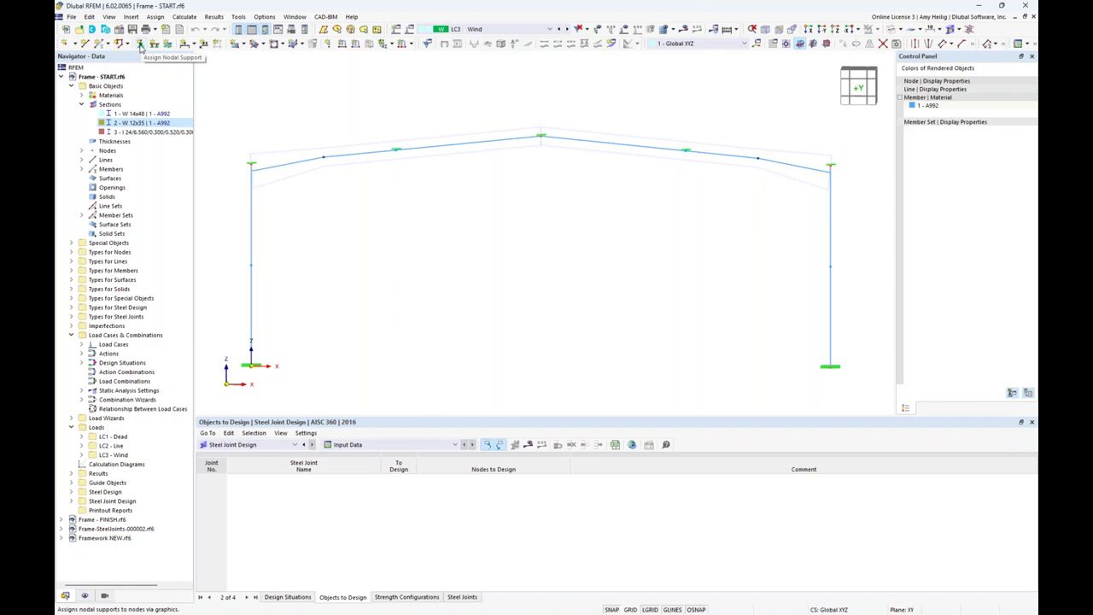
middle_click_drag(737, 214, 620, 246, "ctrl")
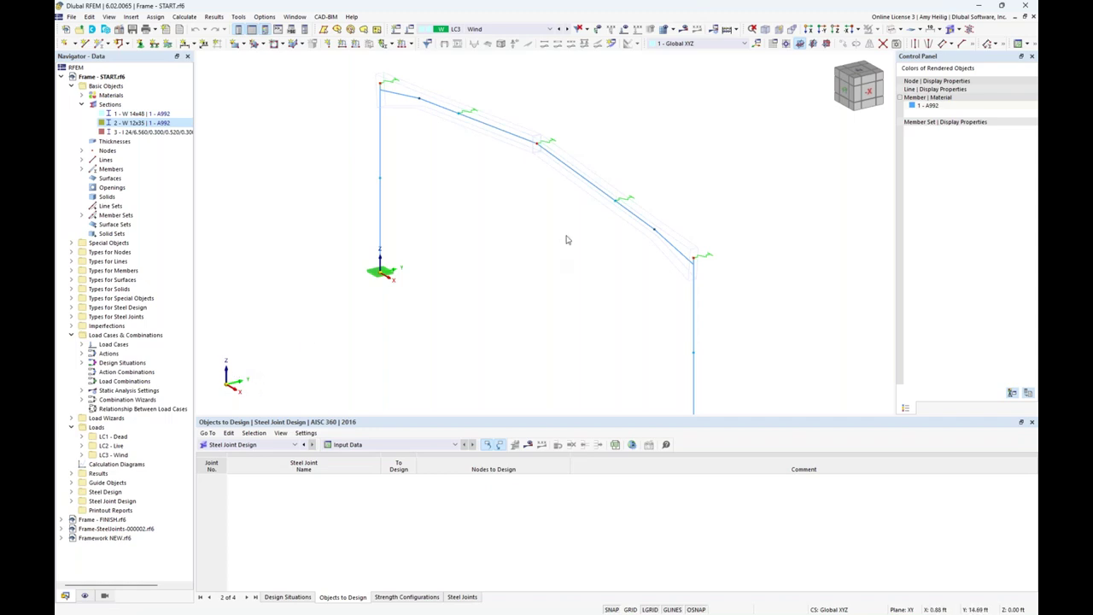
middle_click_drag(560, 278, 636, 225, "ctrl")
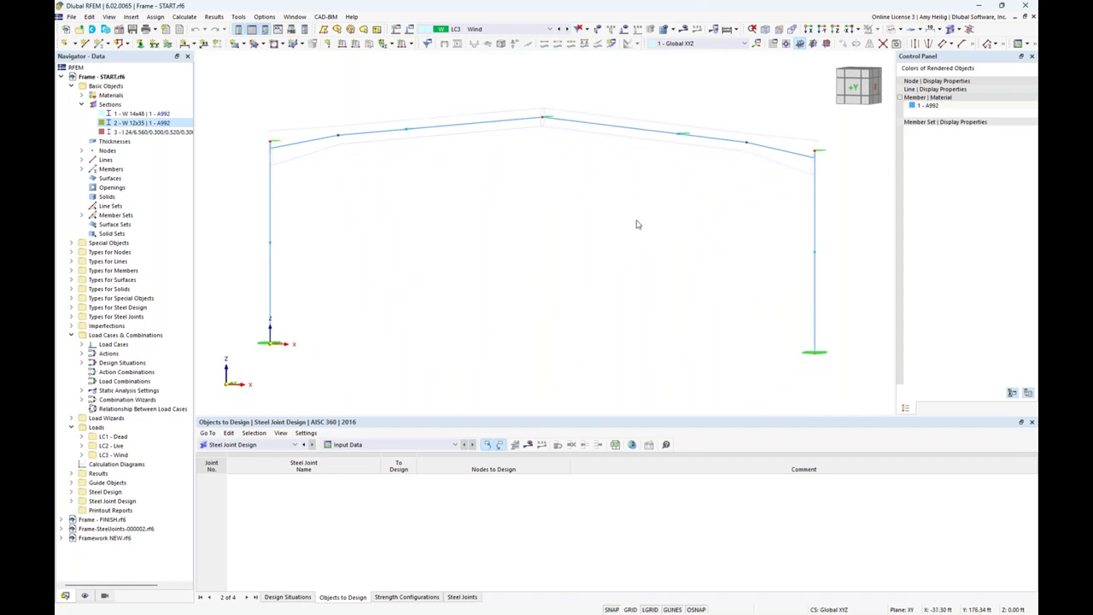
left_click(892, 31)
left_click(892, 30)
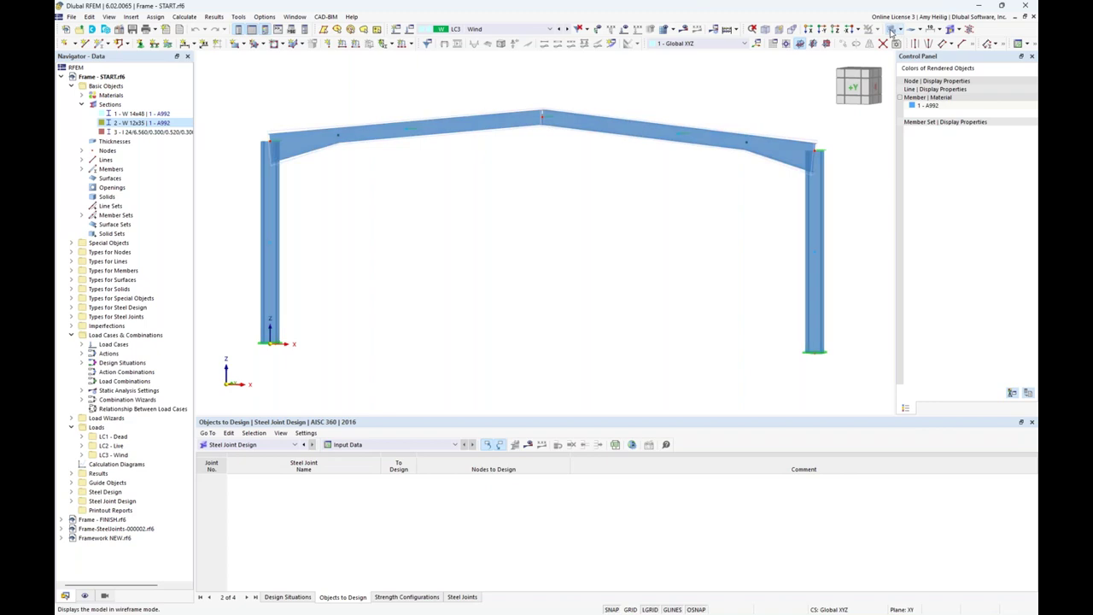
Step: Show the loads of load case LC1 Dead on the frame
left_click(540, 31)
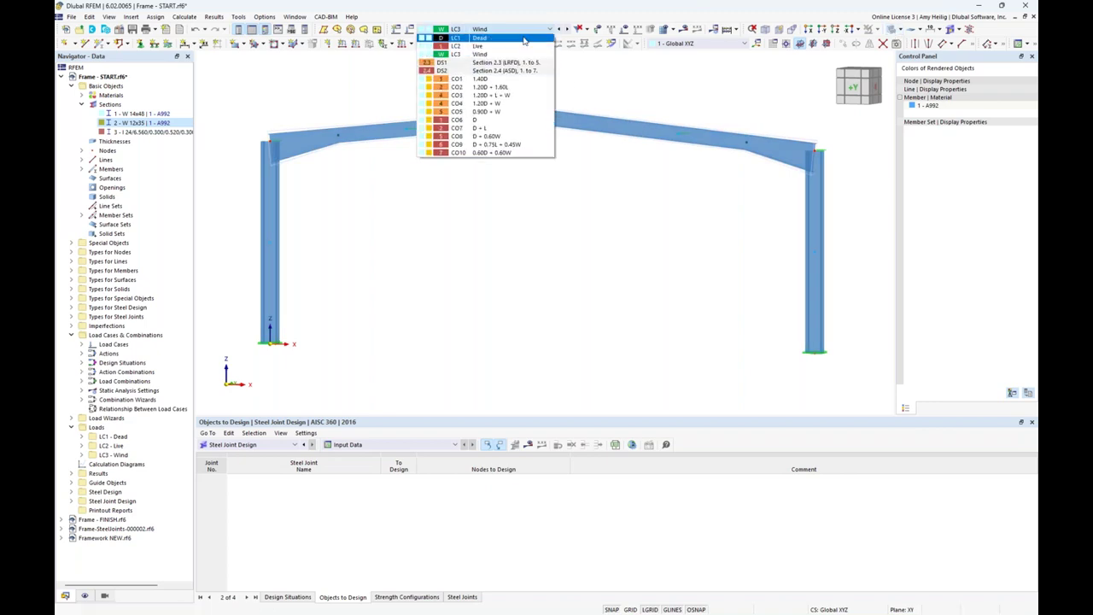
left_click(479, 38)
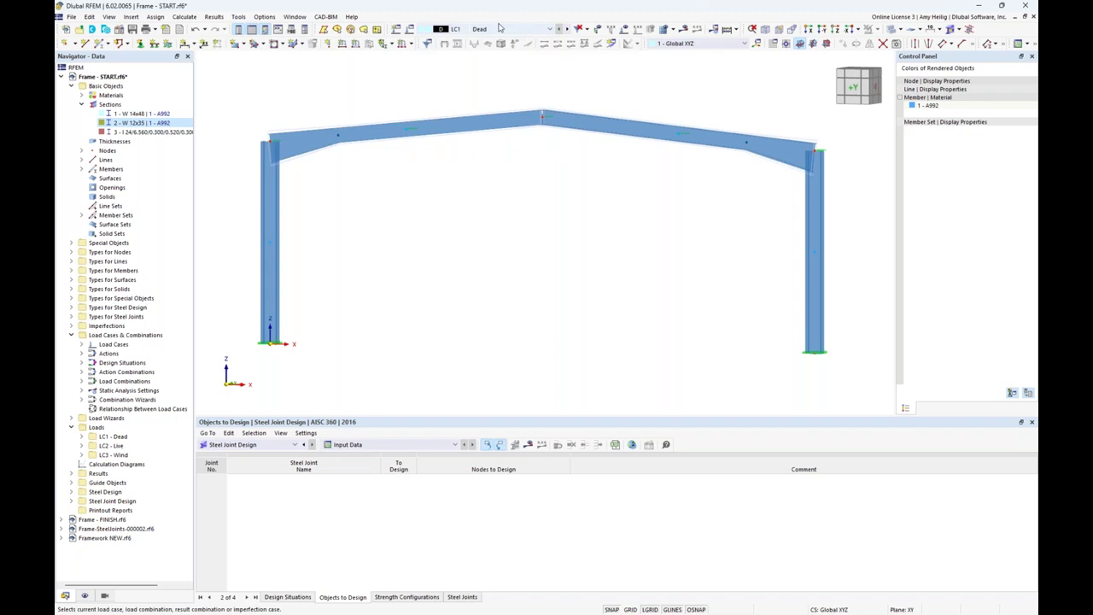
left_click(625, 29)
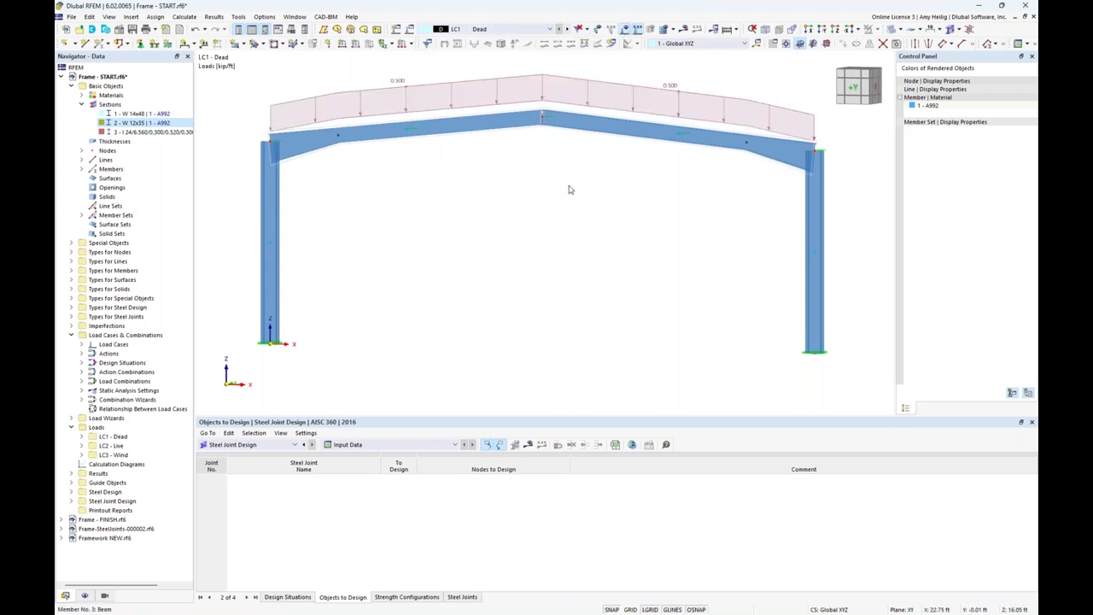
scroll(561, 202, "down", 2)
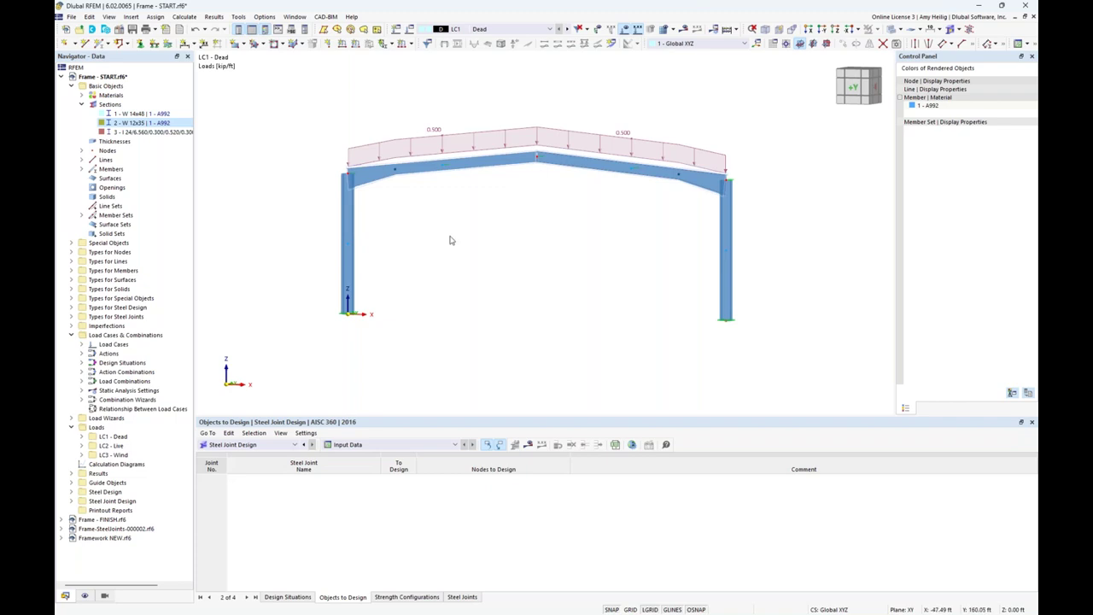
Step: Examine the loads of load case LC2 Live, followed by those of LC3 Wind
left_click(560, 29)
scroll(472, 121, "up", 3)
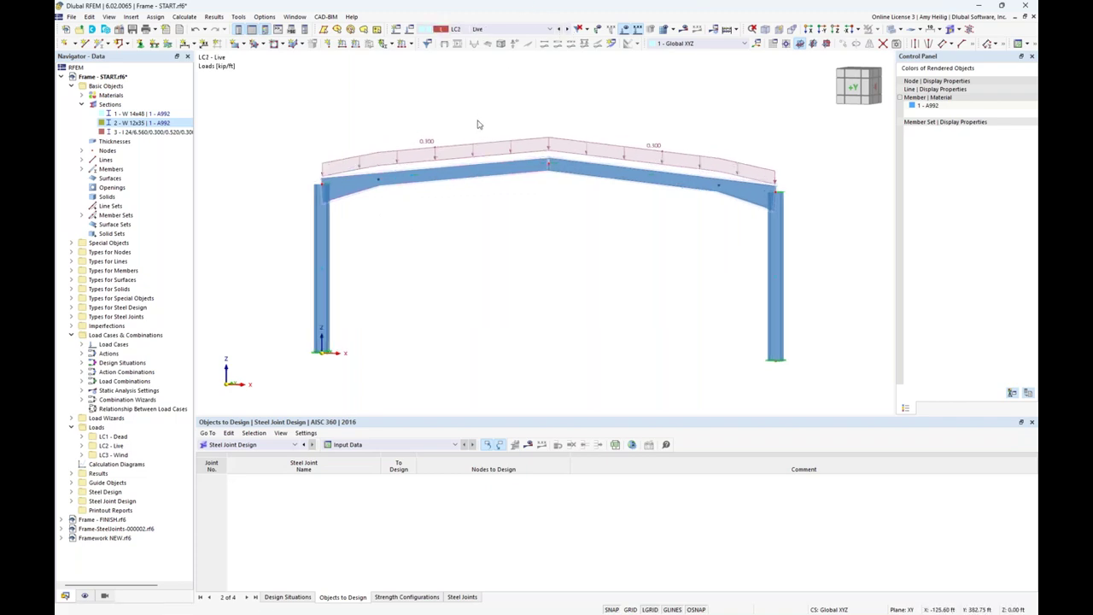
middle_click_drag(586, 254, 576, 214)
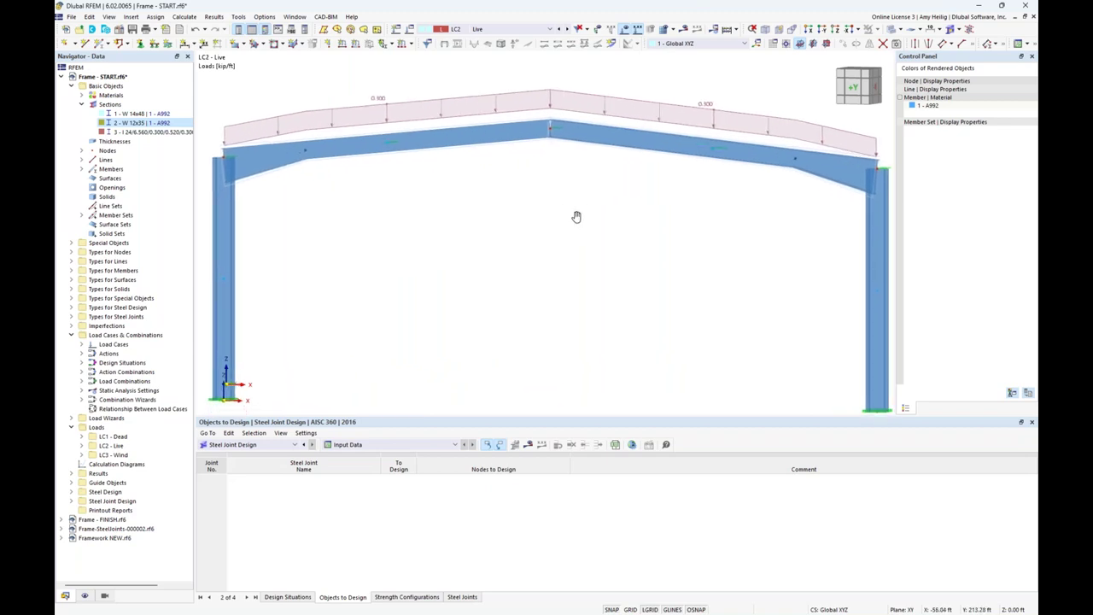
scroll(578, 222, "down", 1)
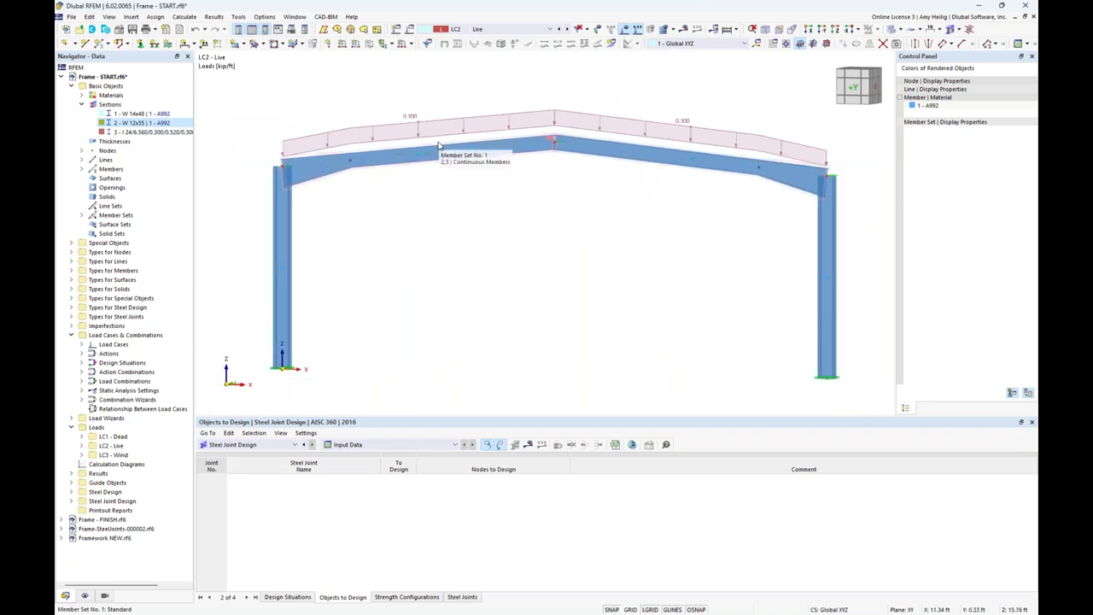
left_click(565, 30)
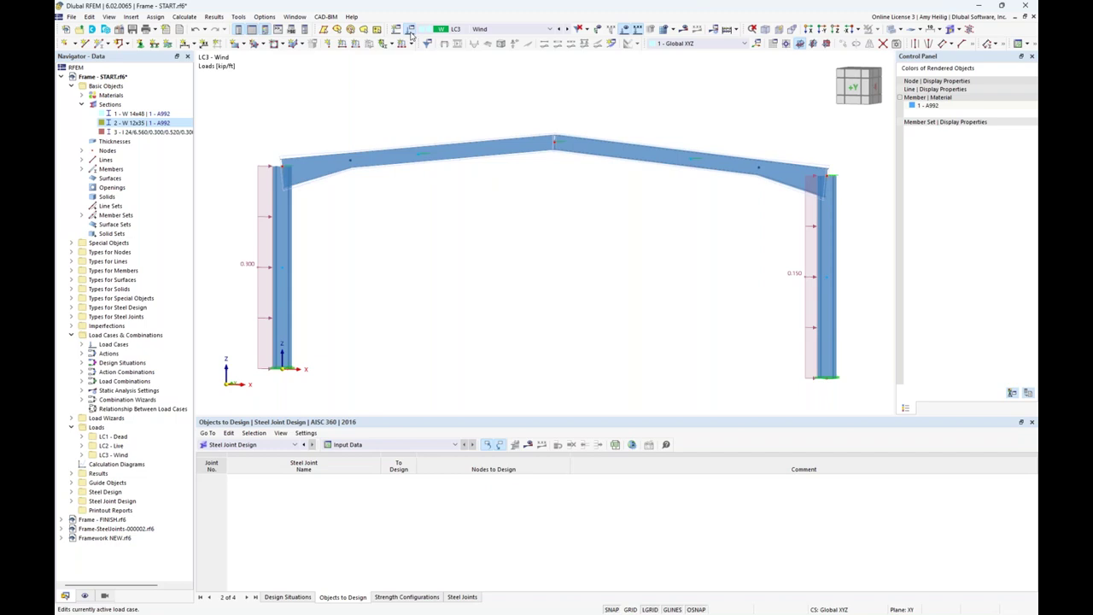
Step: Review load case LC1 Dead's settings and the available ASCE 7 action categories, keeping Dead load assigned
left_click(411, 34)
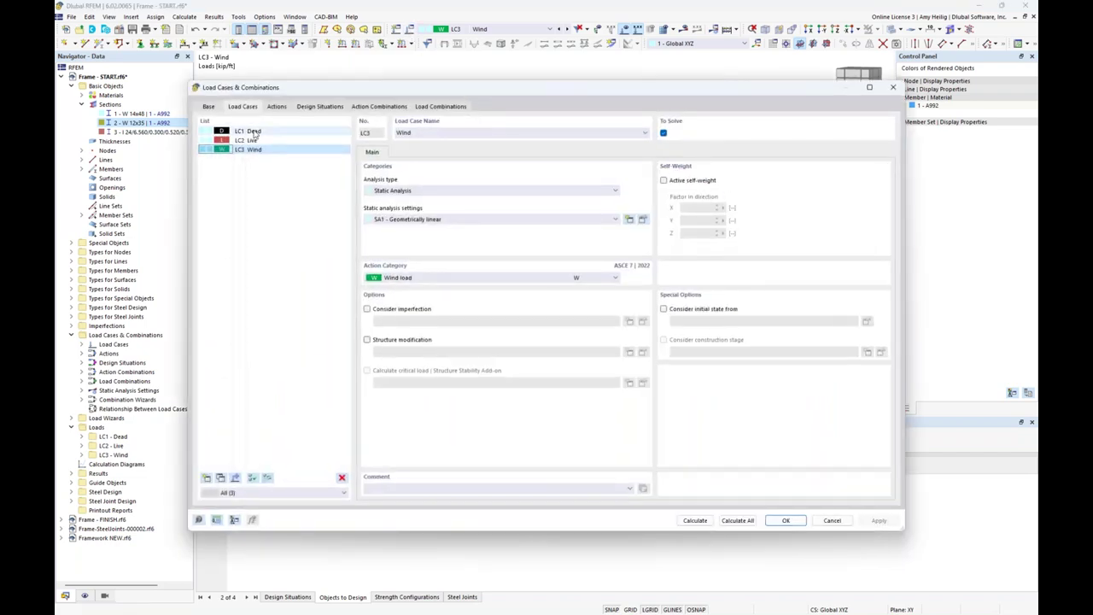
left_click(254, 132)
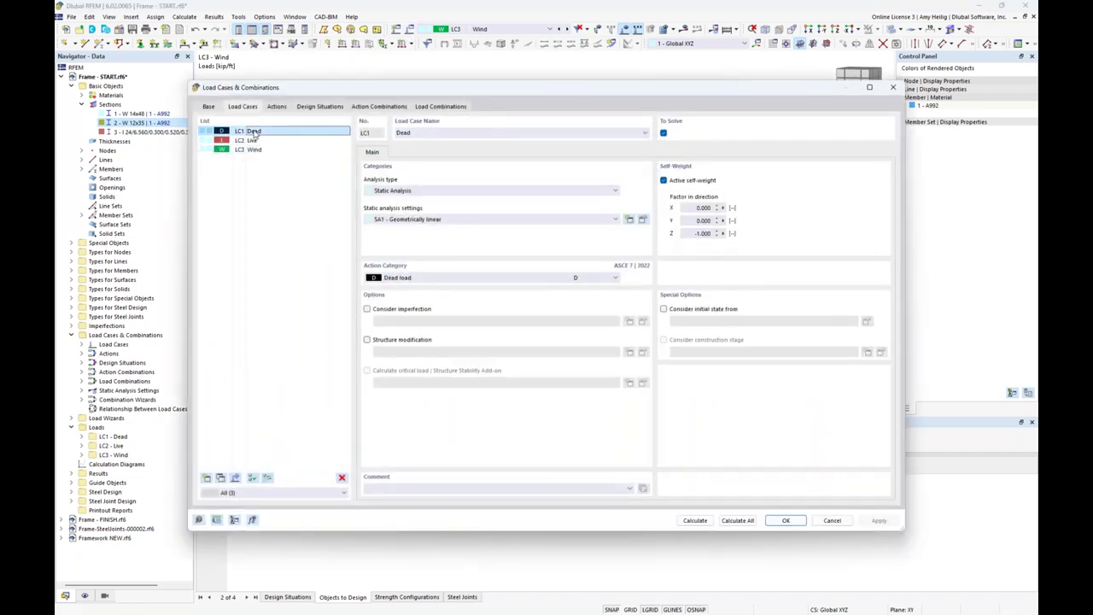
left_click(436, 280)
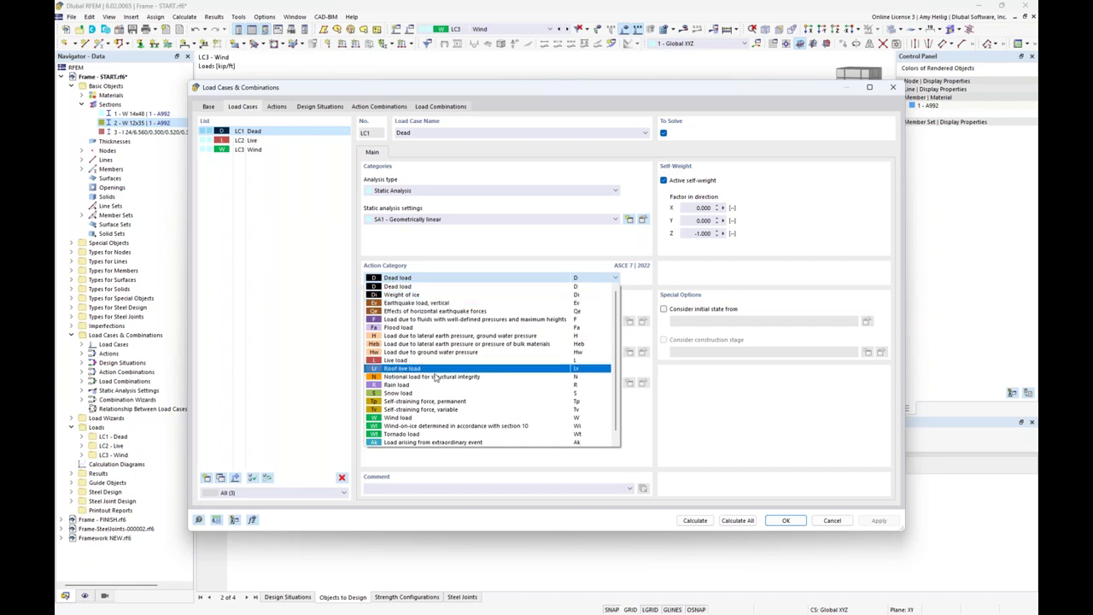
left_click(459, 240)
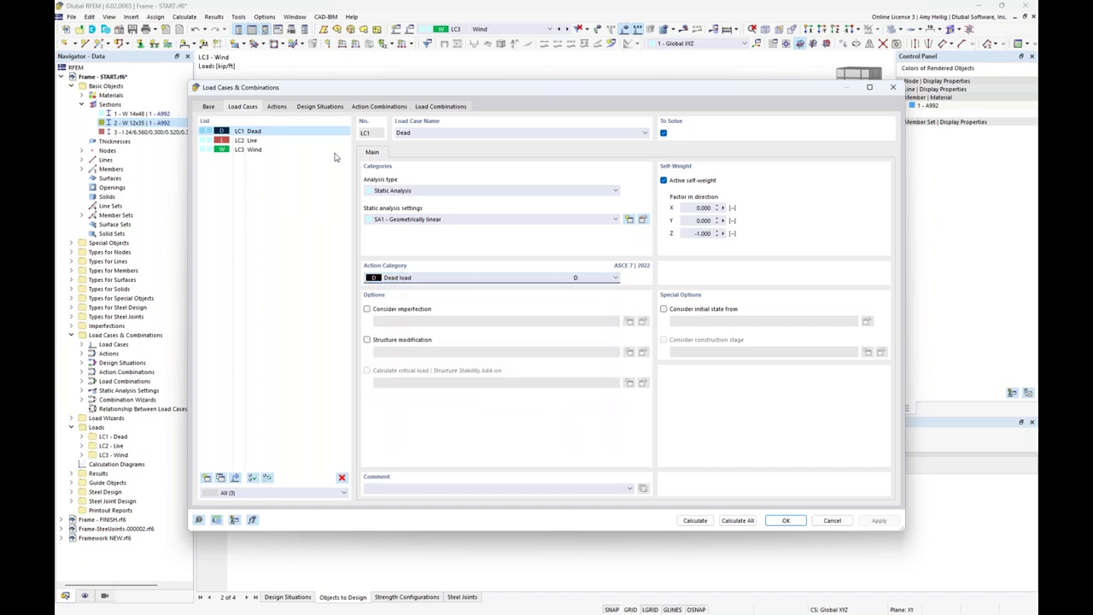
Step: Examine design situation DS1 Section 2.3 (LRFD) and the ASCE 7 combination rules behind it
left_click(318, 107)
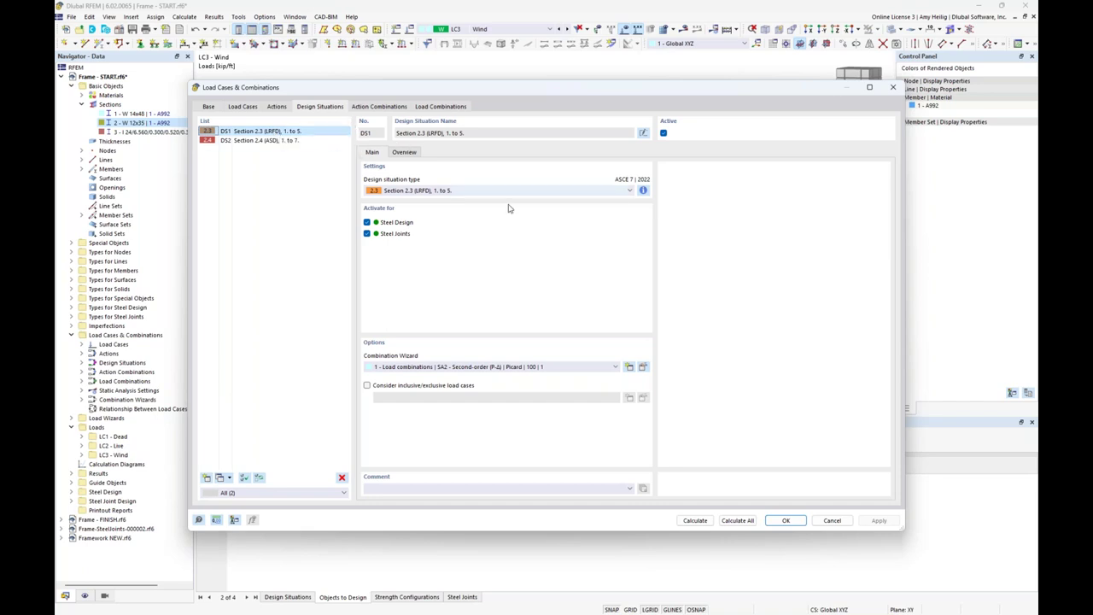
left_click(644, 191)
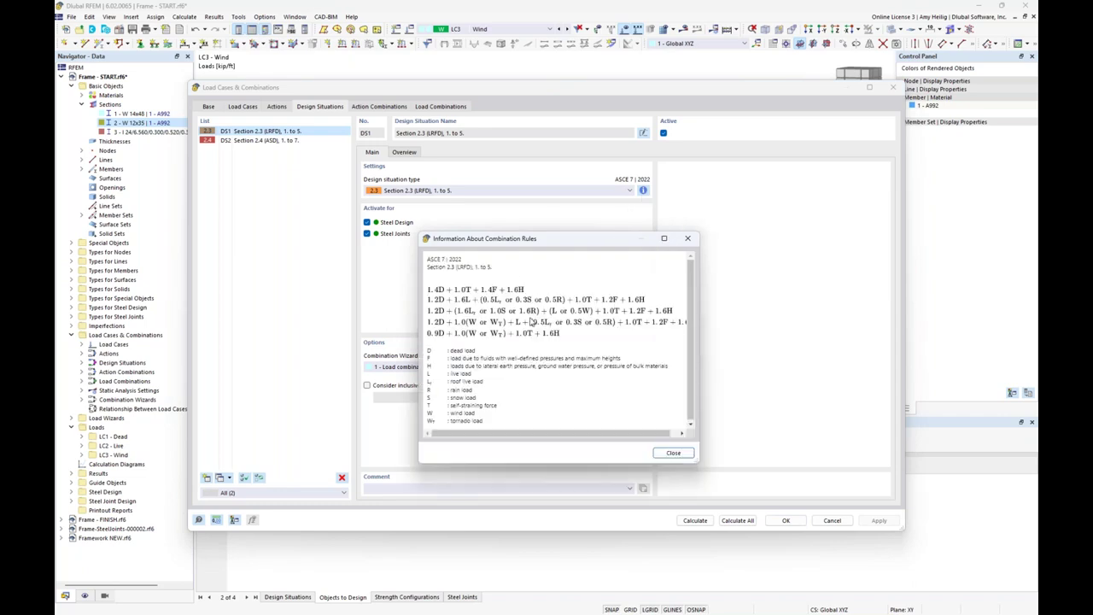
left_click(690, 240)
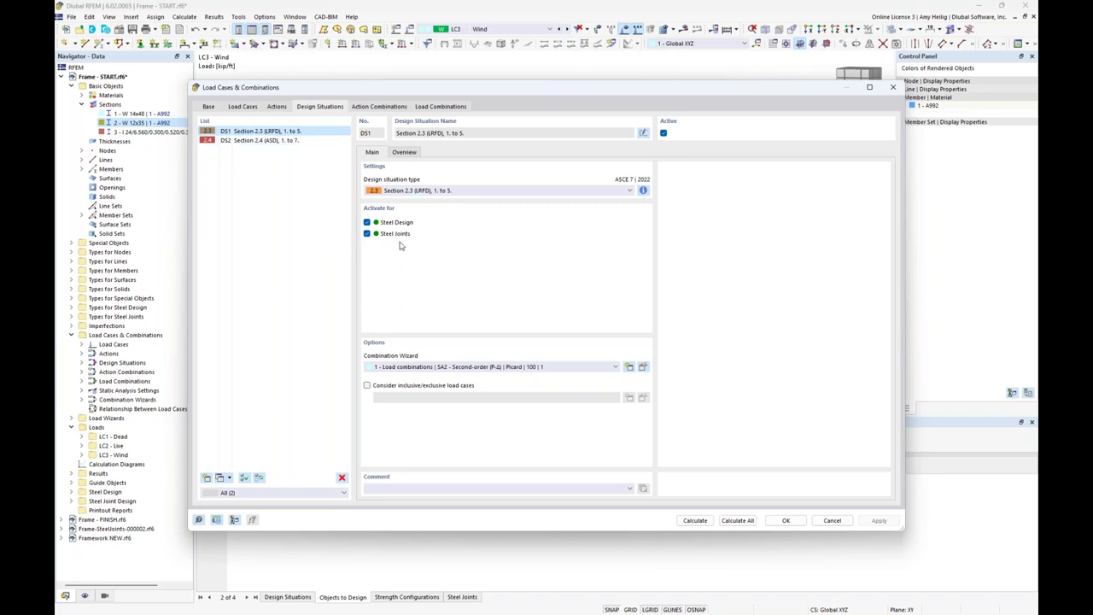
Step: Try activating the ASD design situation DS2 for Steel Joints and deactivating the LRFD situation DS1, and restore their original activation
left_click(299, 144)
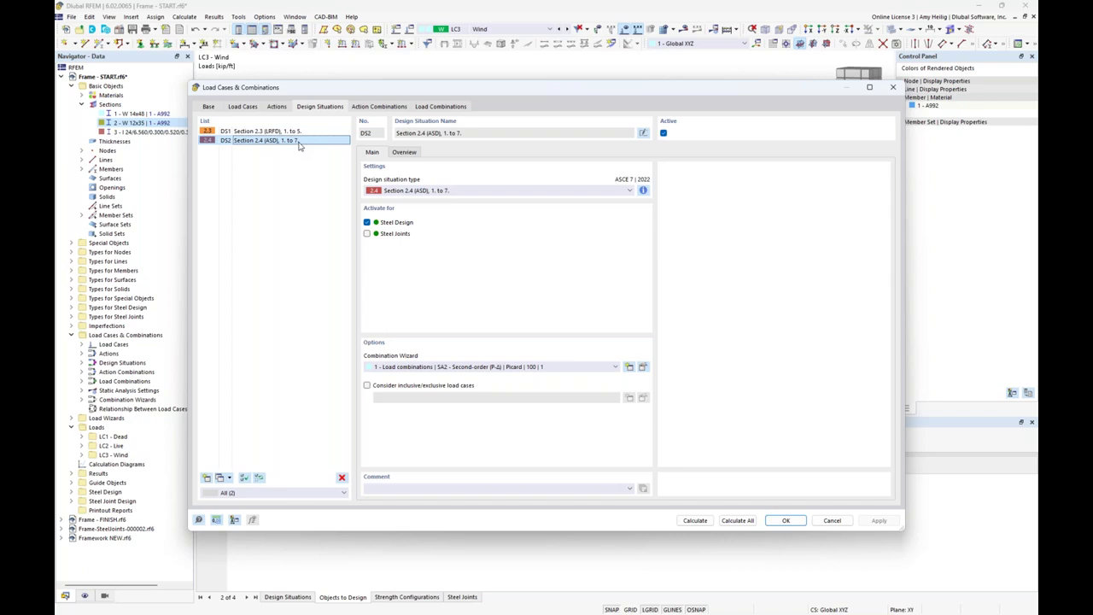
left_click(367, 233)
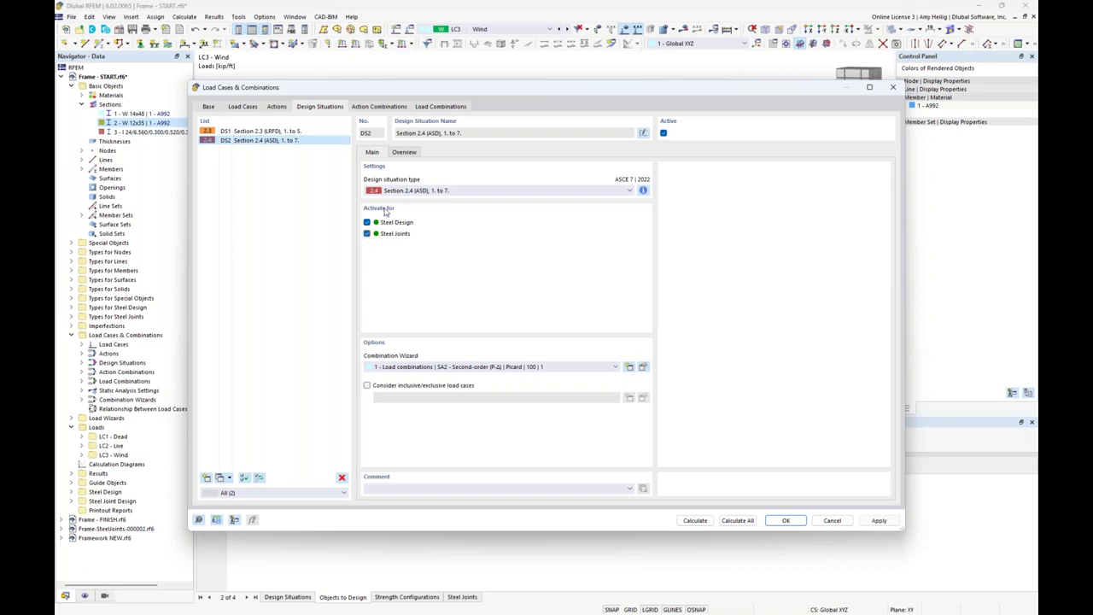
left_click(300, 133)
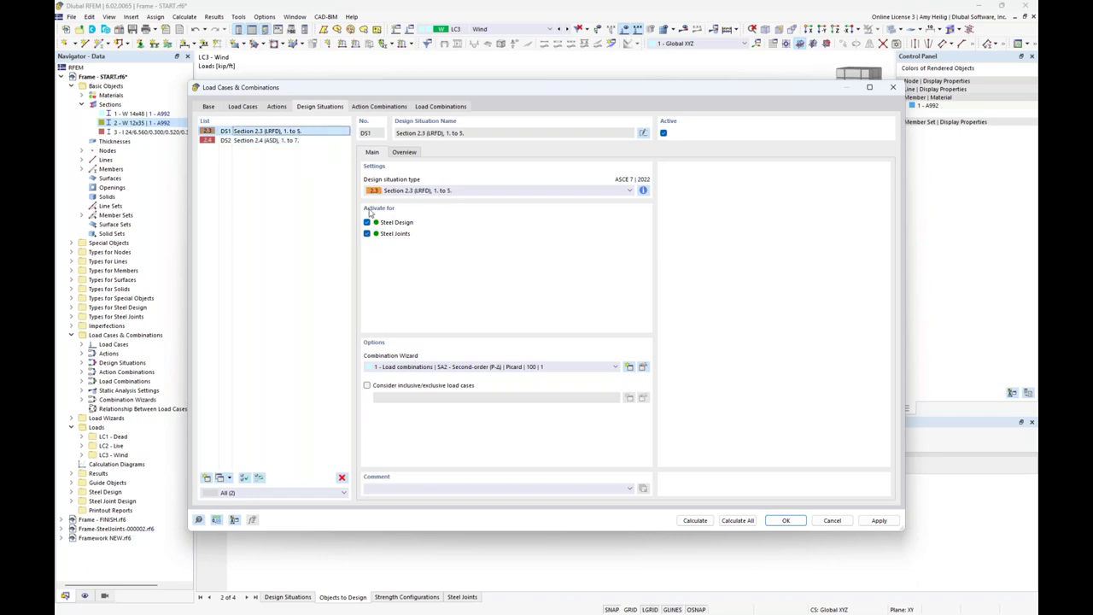
left_click(368, 222)
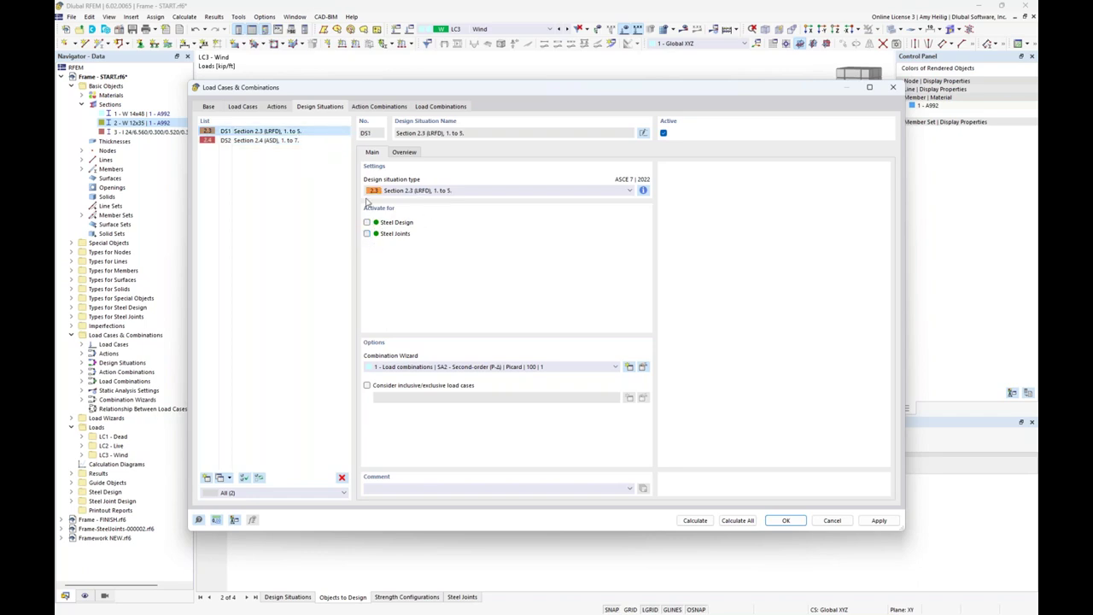
left_click(367, 234)
left_click(369, 222)
left_click(311, 140)
left_click(367, 233)
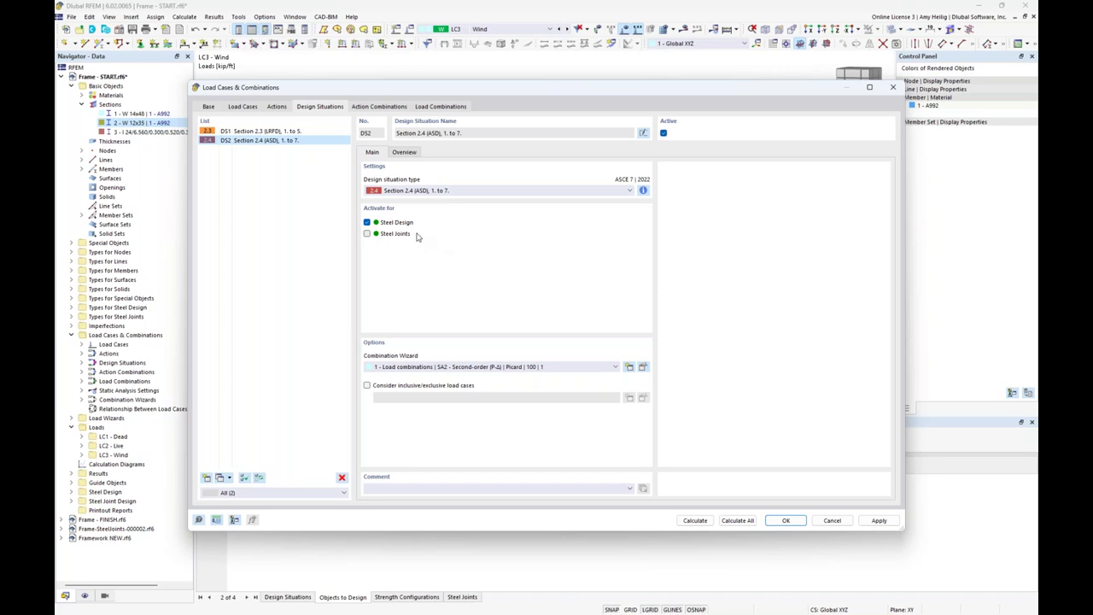
Step: Review which design situations the load combinations CO1 and CO6 belong to, and close the load cases and combinations settings
left_click(443, 107)
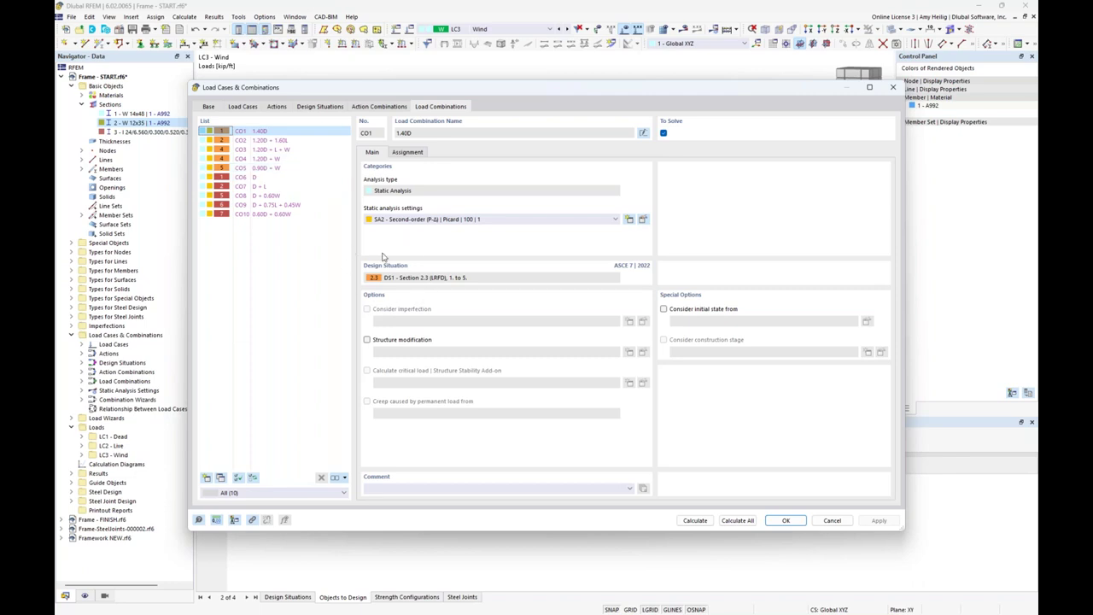
left_click(273, 179)
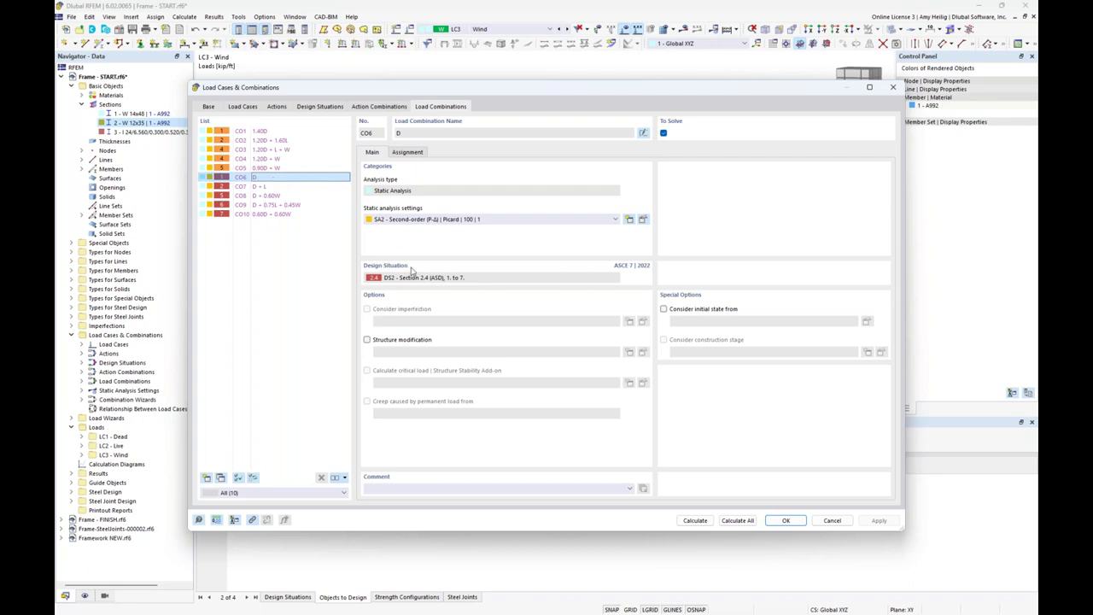
left_click(325, 107)
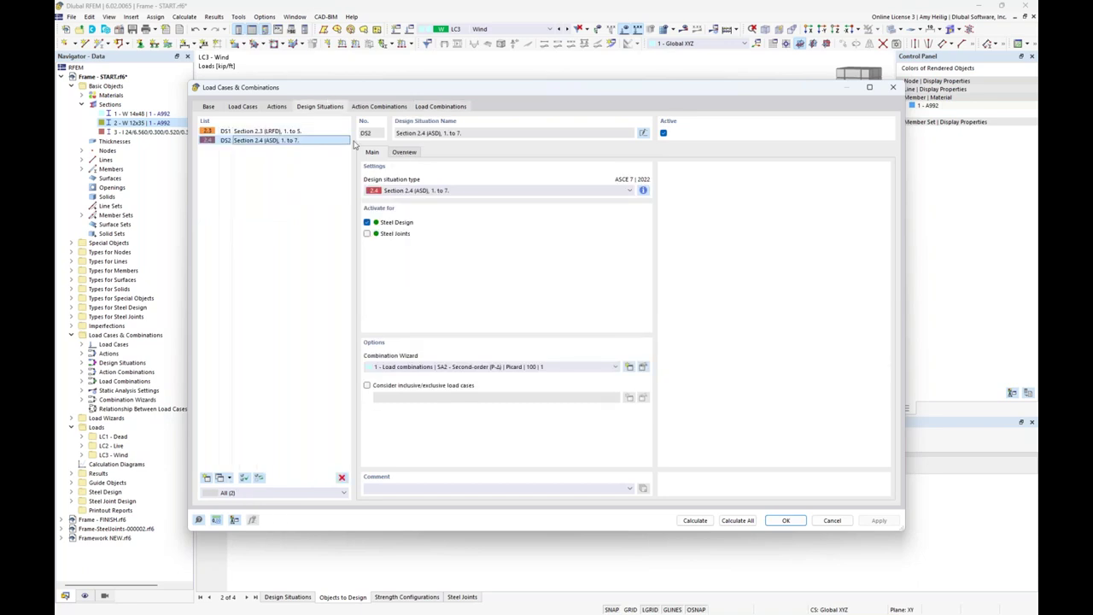
left_click(786, 520)
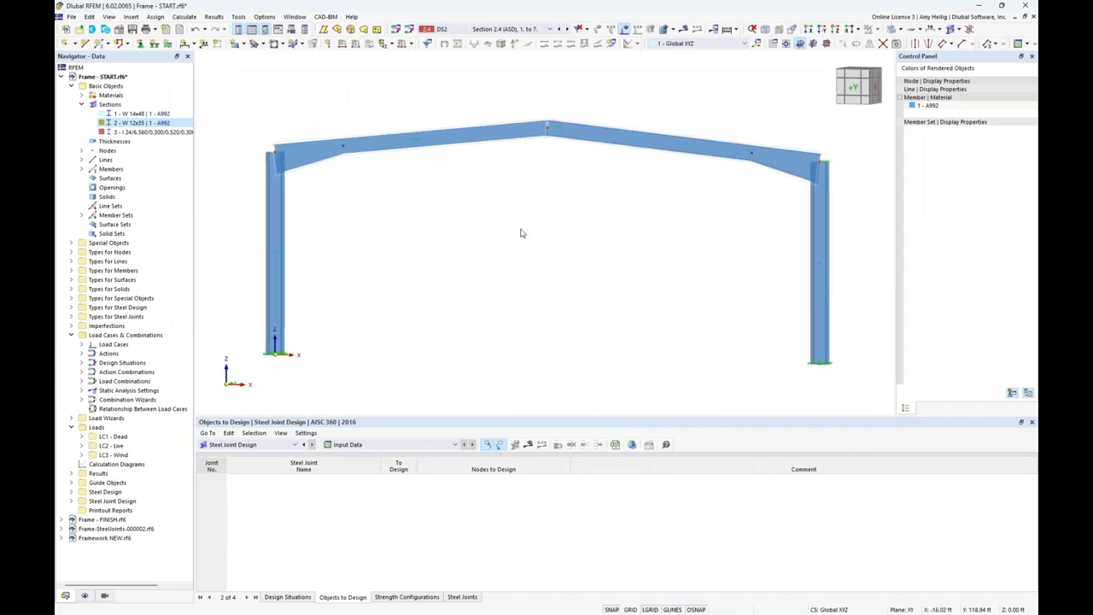
Step: Create a new steel joint and assign it to the frame's ridge node 6
left_click(81, 105)
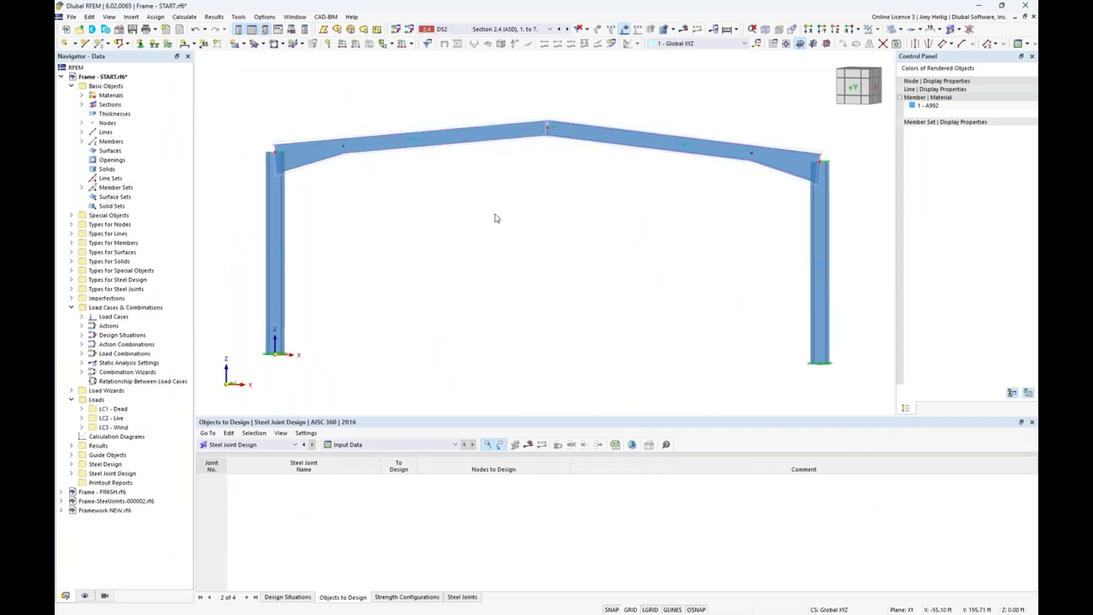
double_click(96, 290)
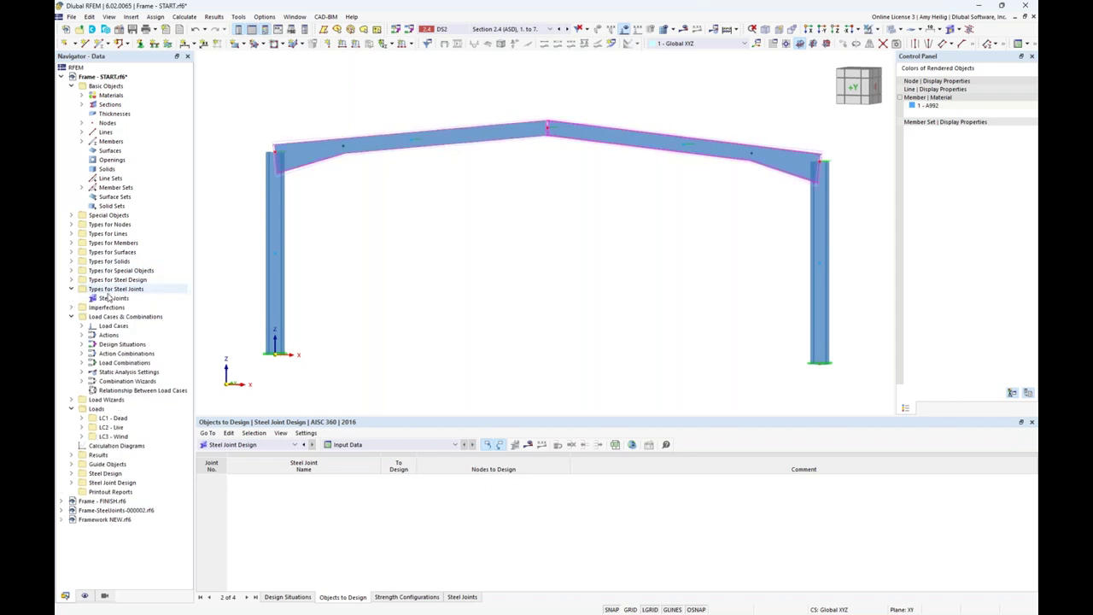
left_click(110, 298)
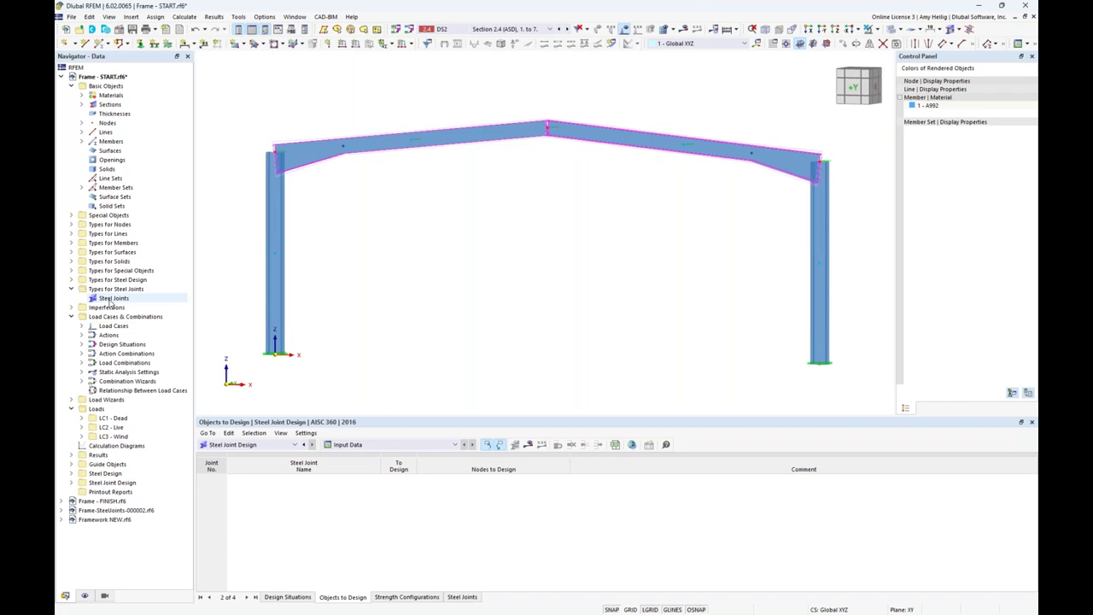
right_click(111, 299)
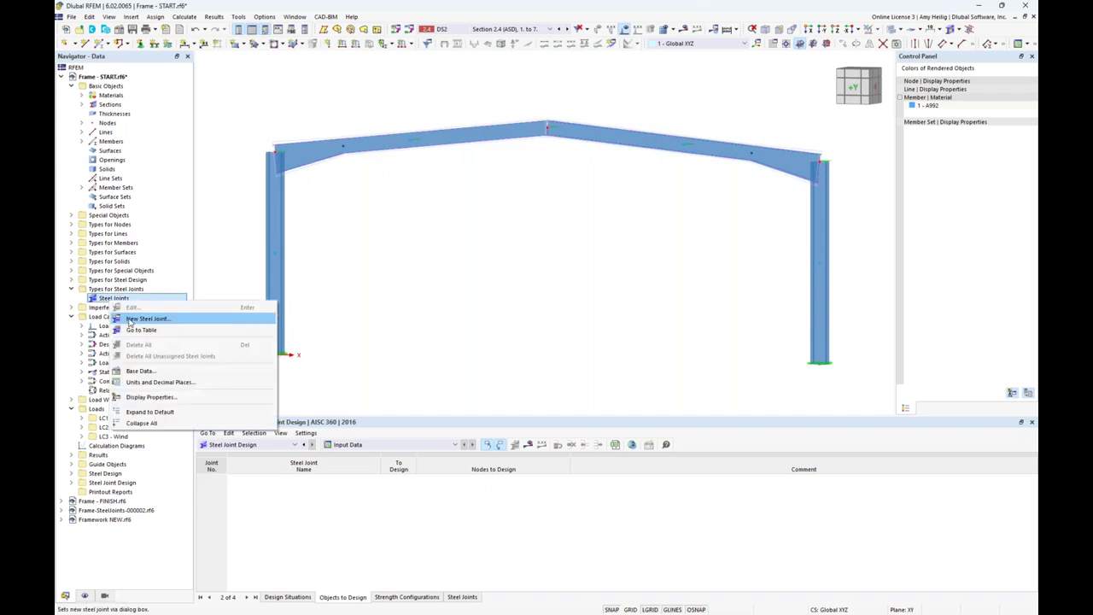
left_click(145, 319)
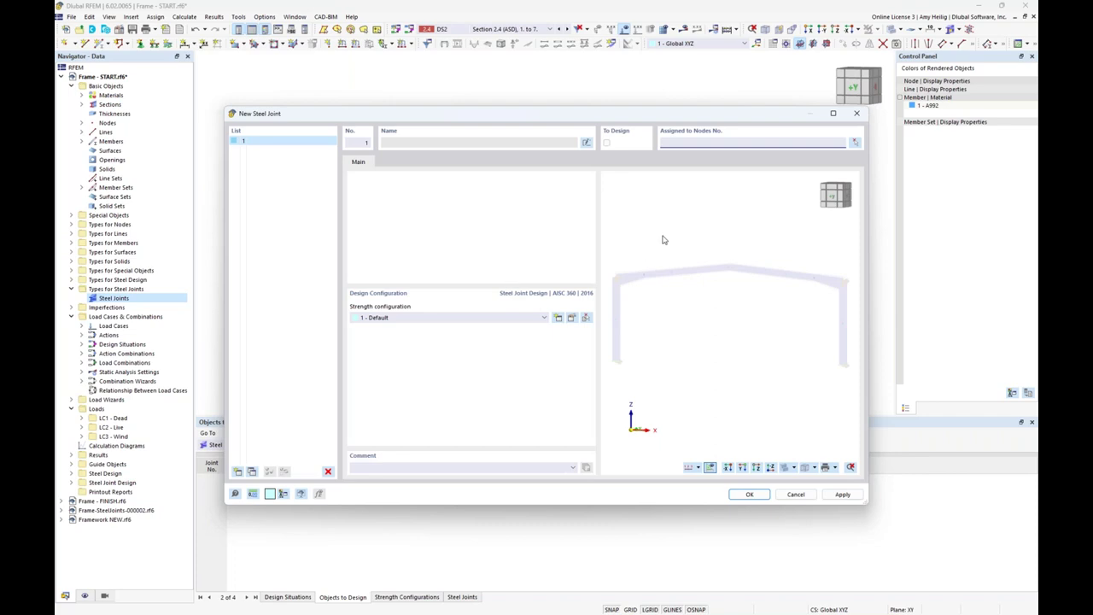
left_click(856, 145)
left_click_drag(526, 99, 587, 168)
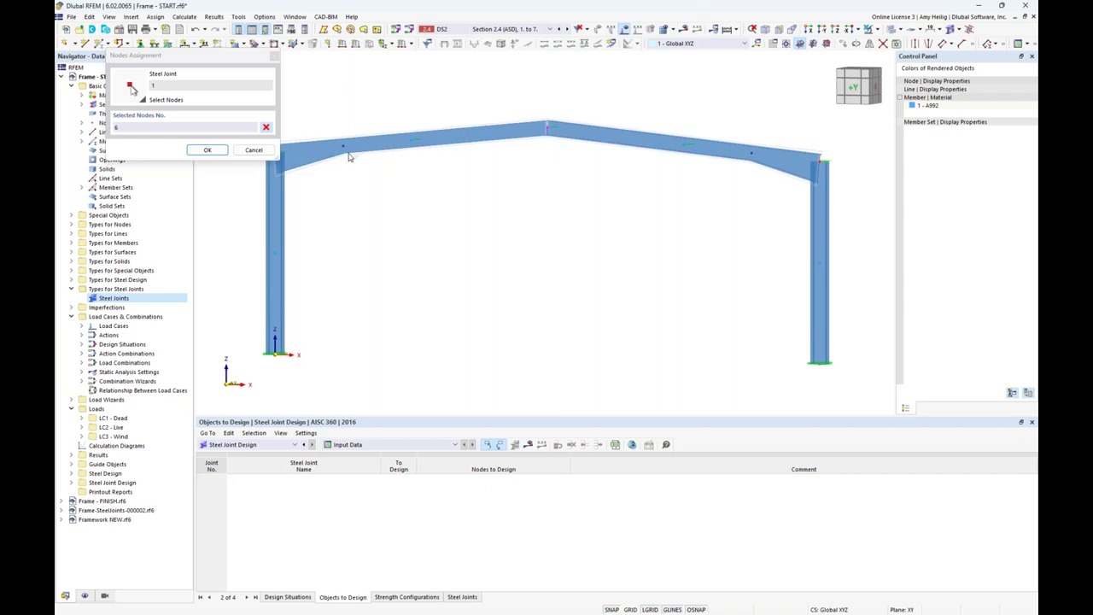
left_click(209, 151)
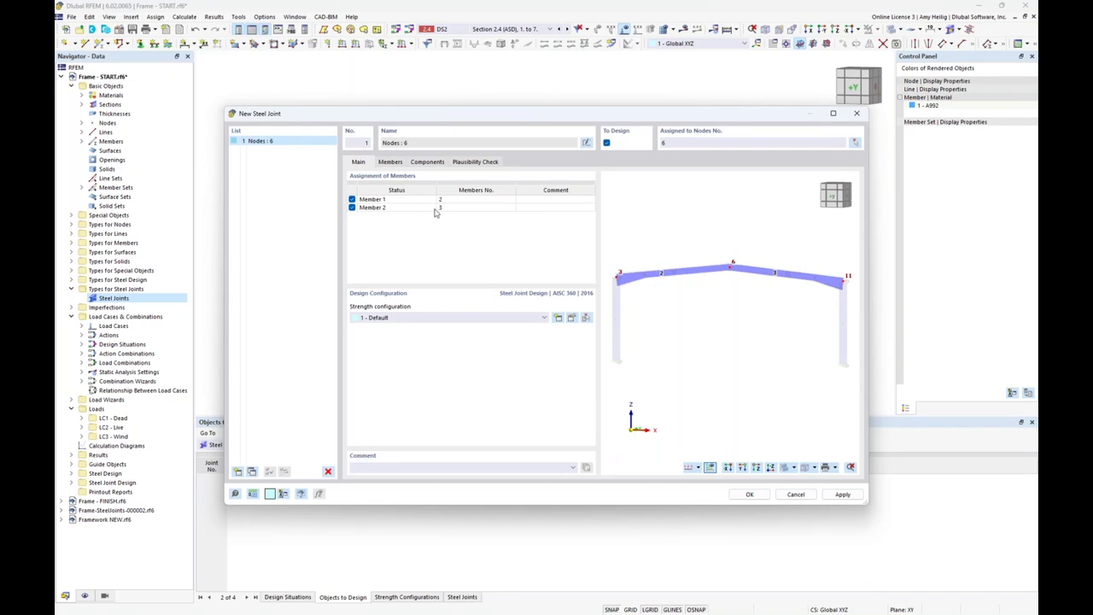
Step: Examine the ridge joint's member types, supported end and Member 1 properties, comparing them with the joint's location in the full frame
left_click(391, 163)
scroll(728, 330, "up", 2)
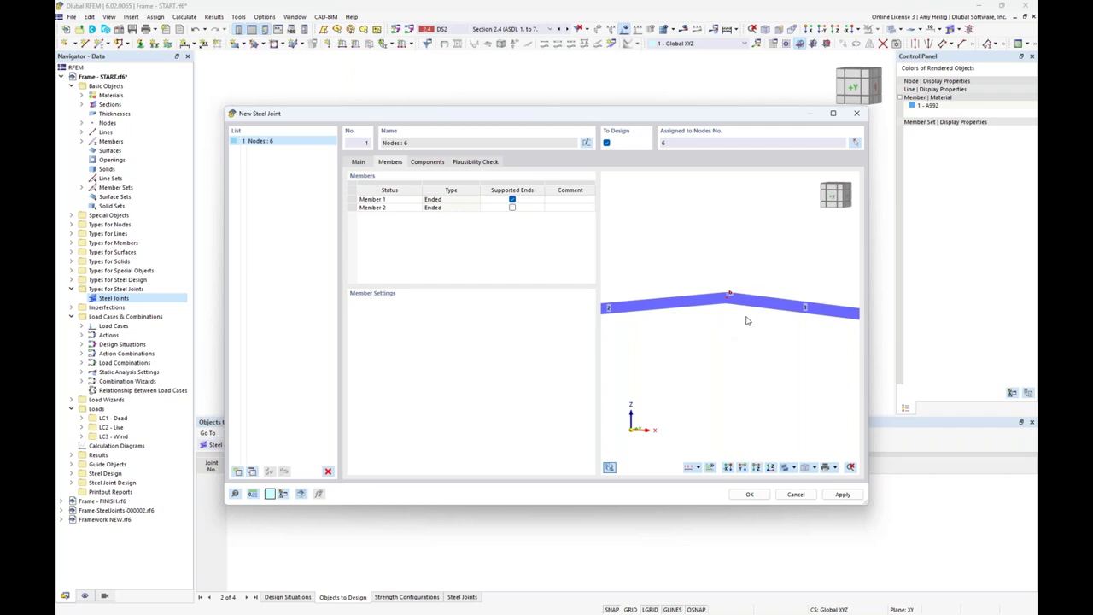
left_click_drag(663, 117, 652, 261)
left_click_drag(550, 258, 574, 116)
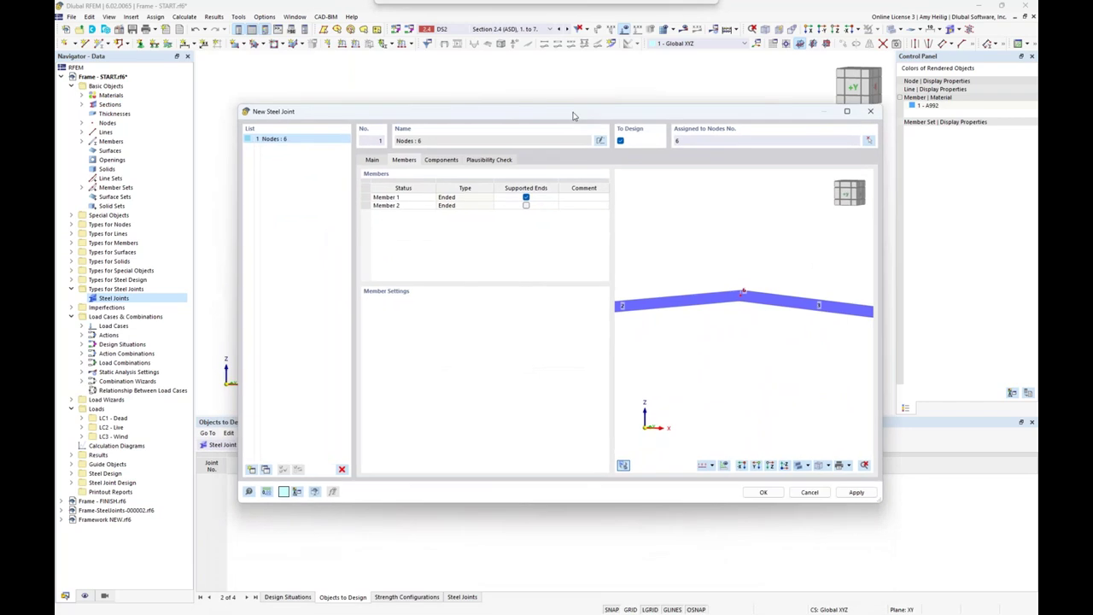
left_click(506, 199)
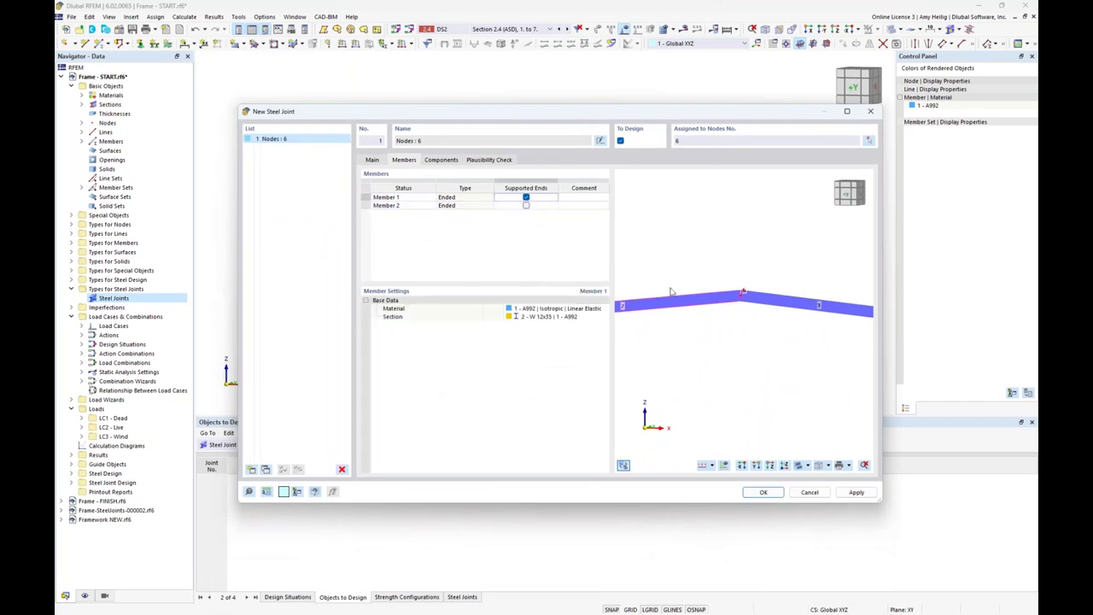
scroll(717, 308, "down", 2)
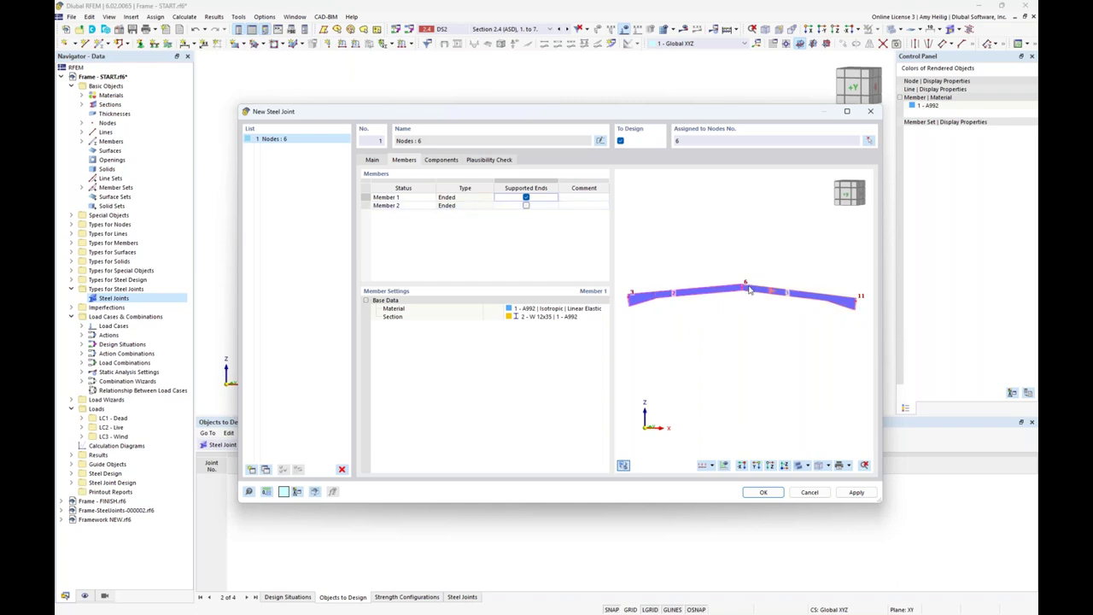
scroll(749, 290, "up", 4)
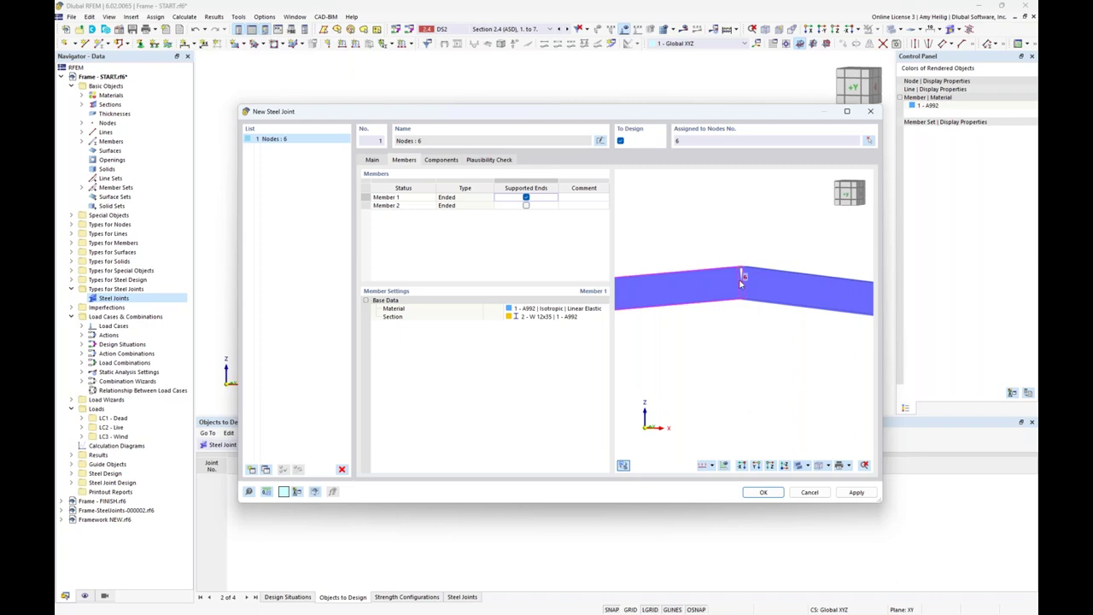
left_click_drag(719, 115, 714, 301)
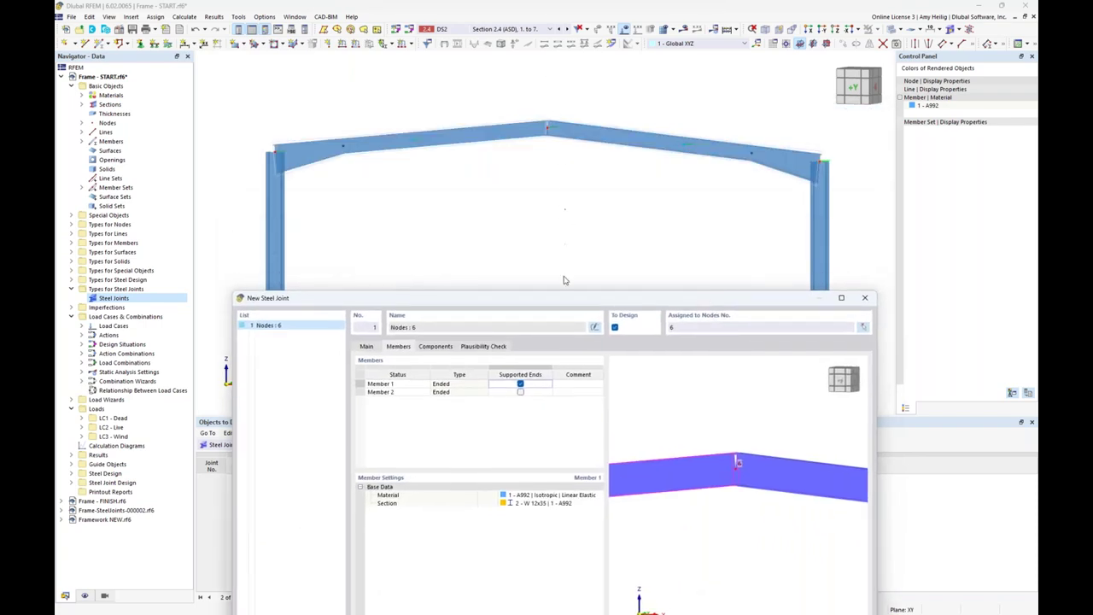
left_click_drag(567, 299, 590, 96)
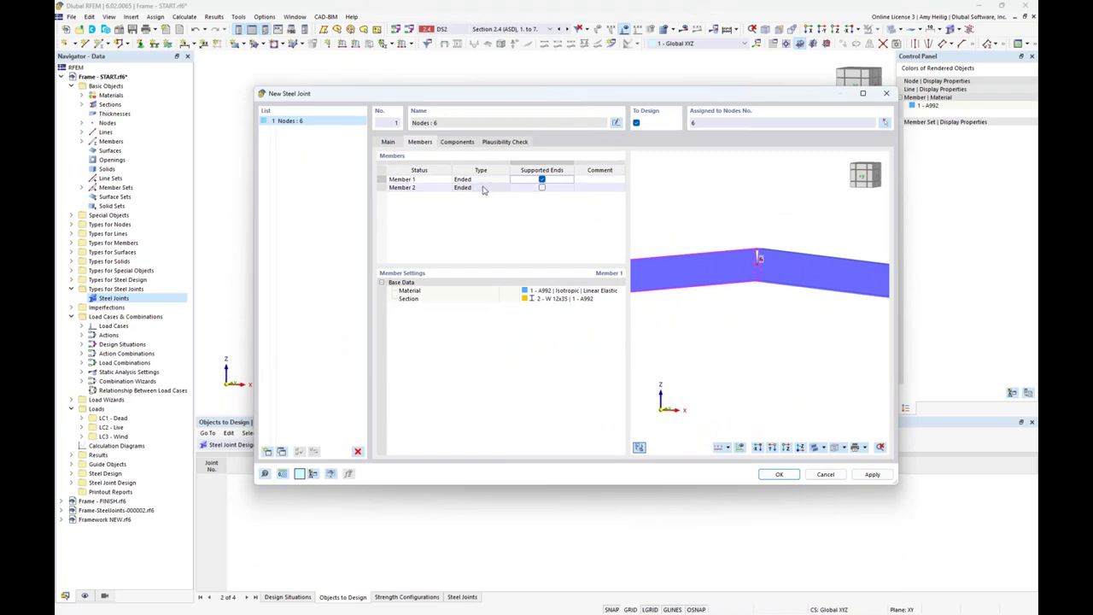
Step: Review the component types that can be inserted into the ridge joint, without adding any
left_click(464, 143)
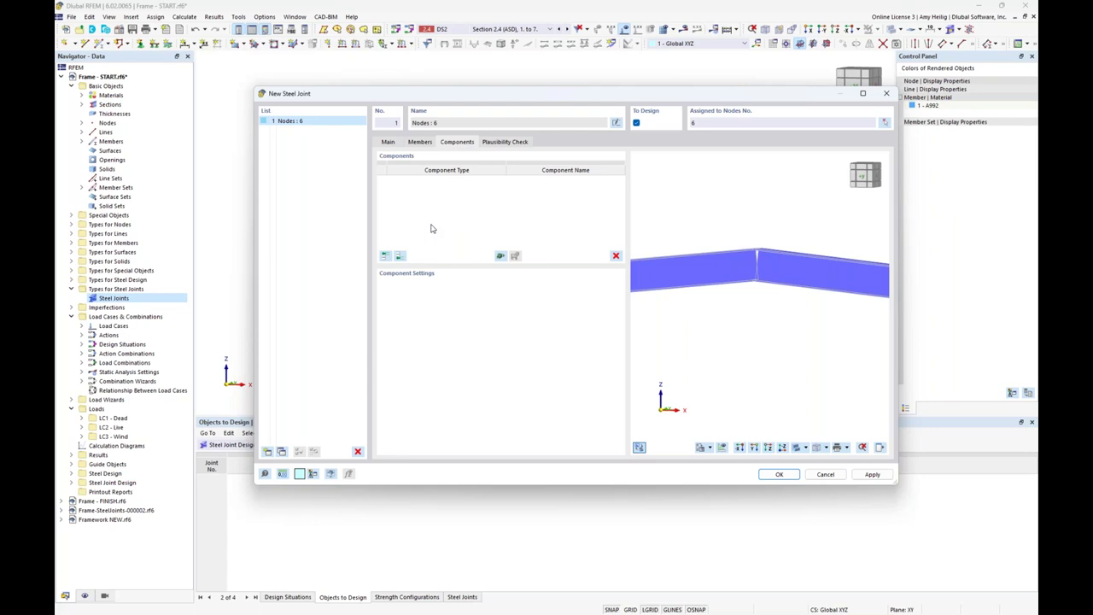
left_click(400, 257)
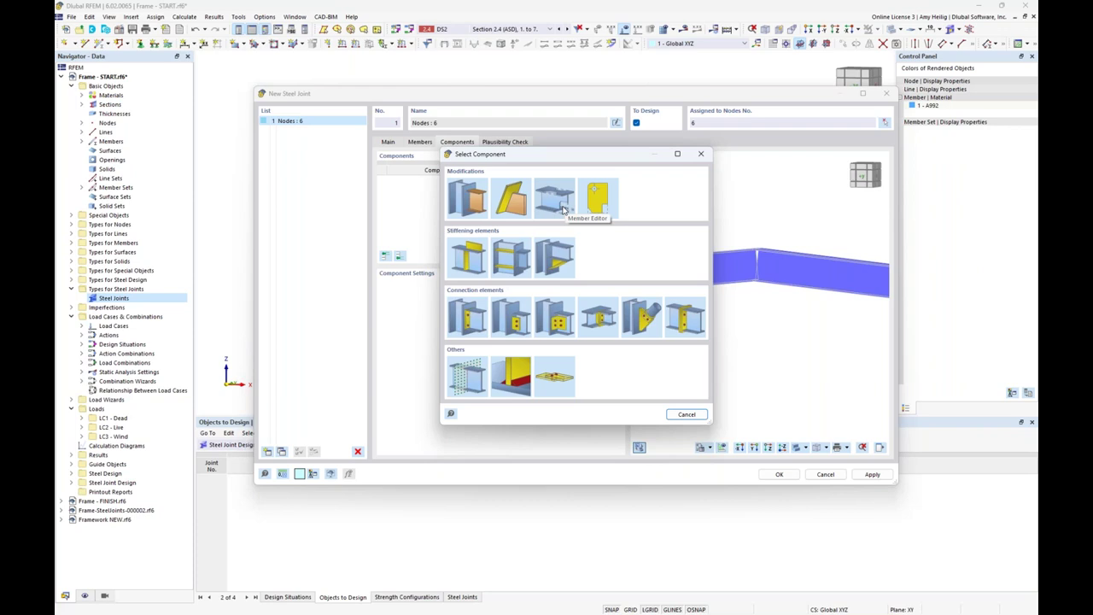
left_click(683, 414)
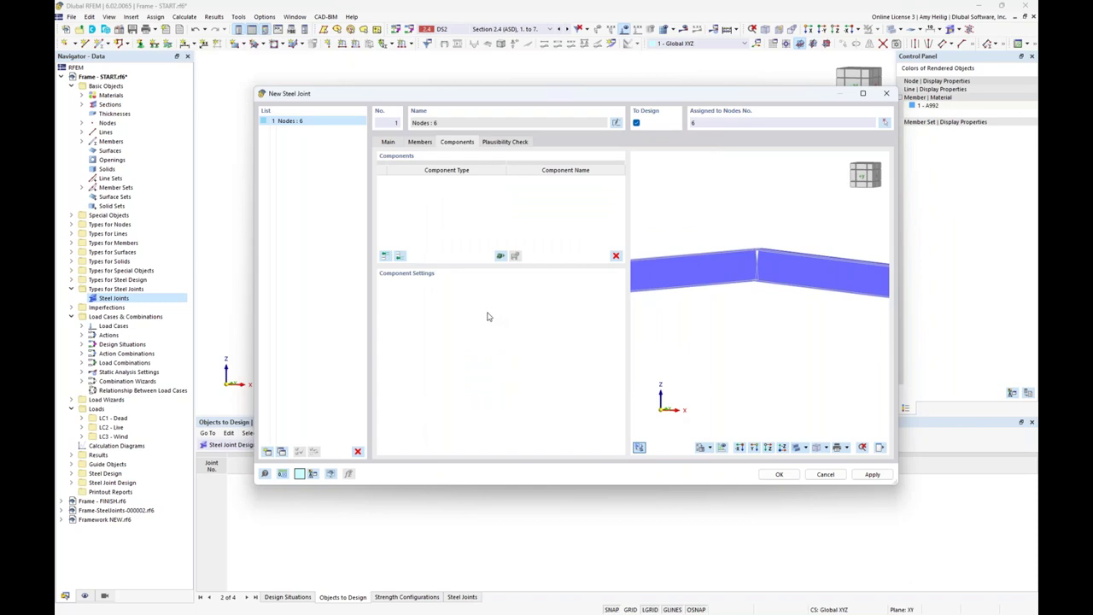
Step: Browse the steel joint template categories, including the rigid beam-to-beam and beam-to-column subcategories
left_click(501, 258)
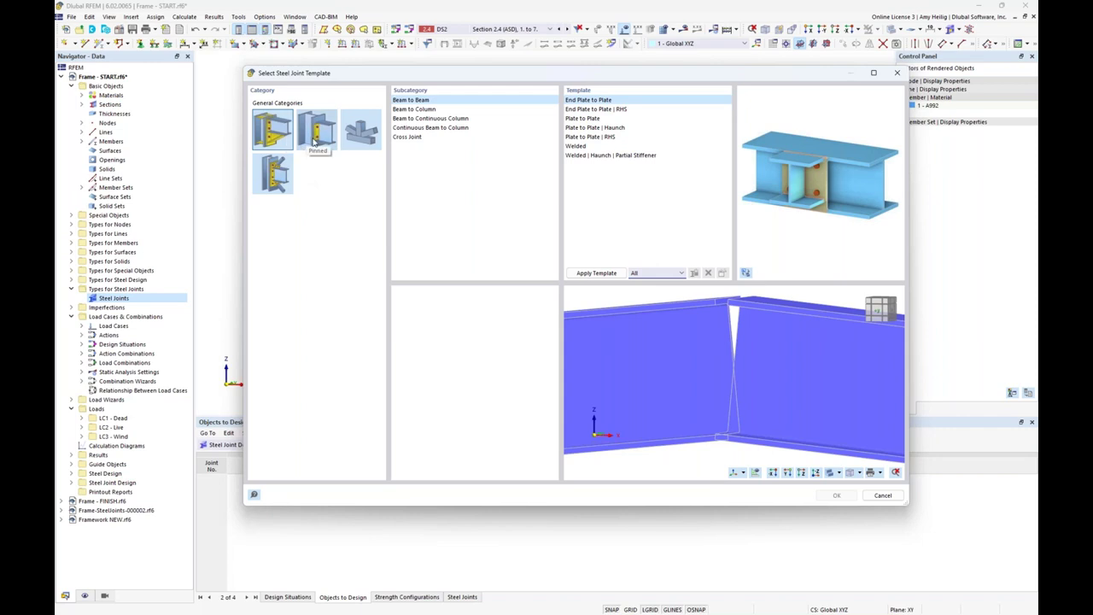
left_click(360, 136)
left_click(278, 171)
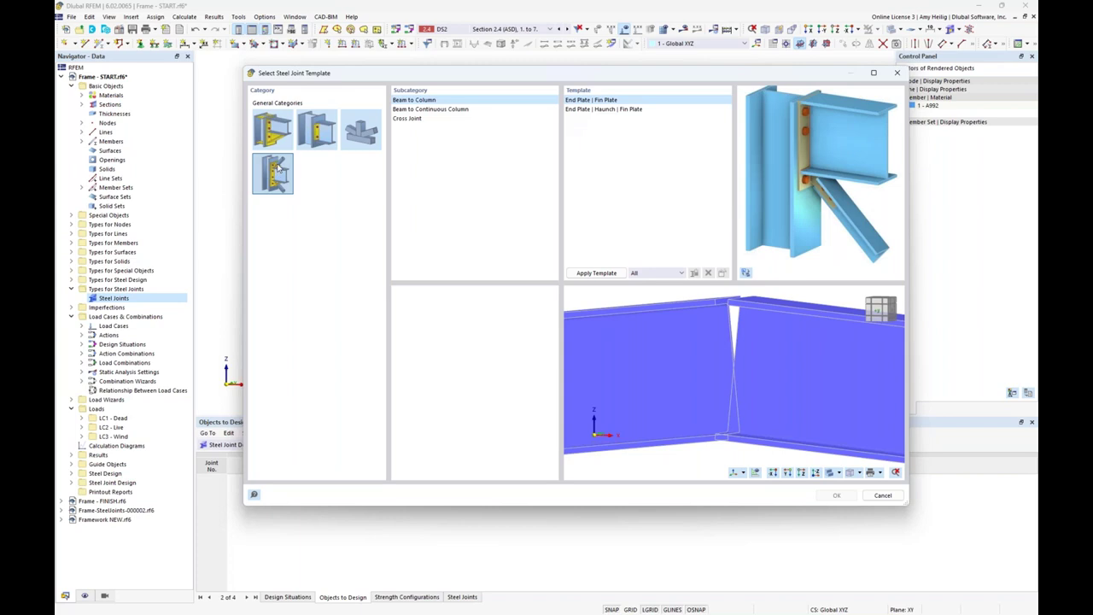
left_click(272, 133)
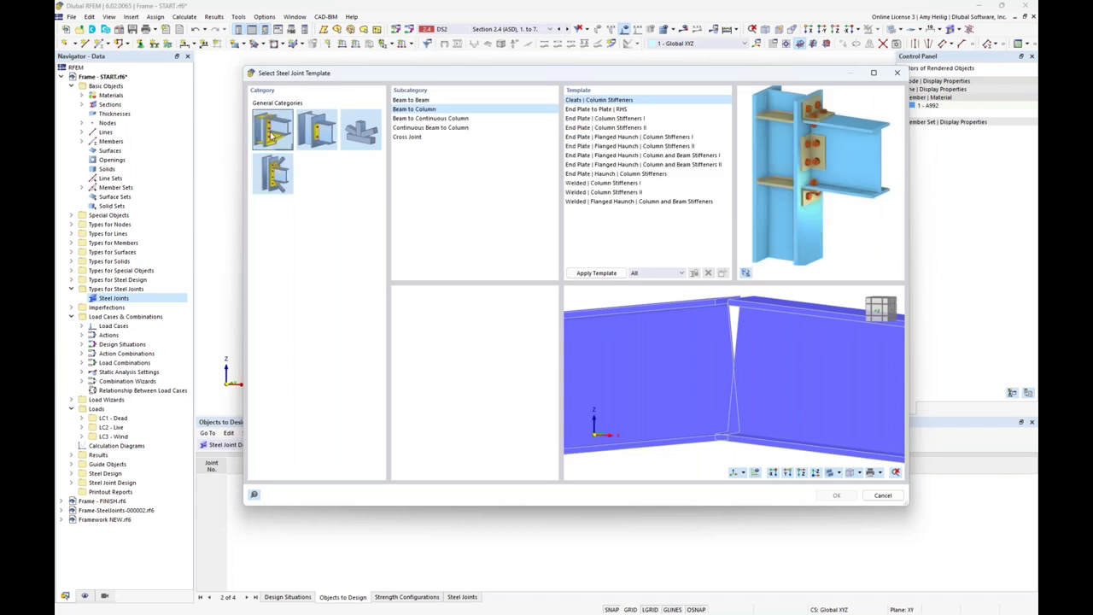
left_click(417, 100)
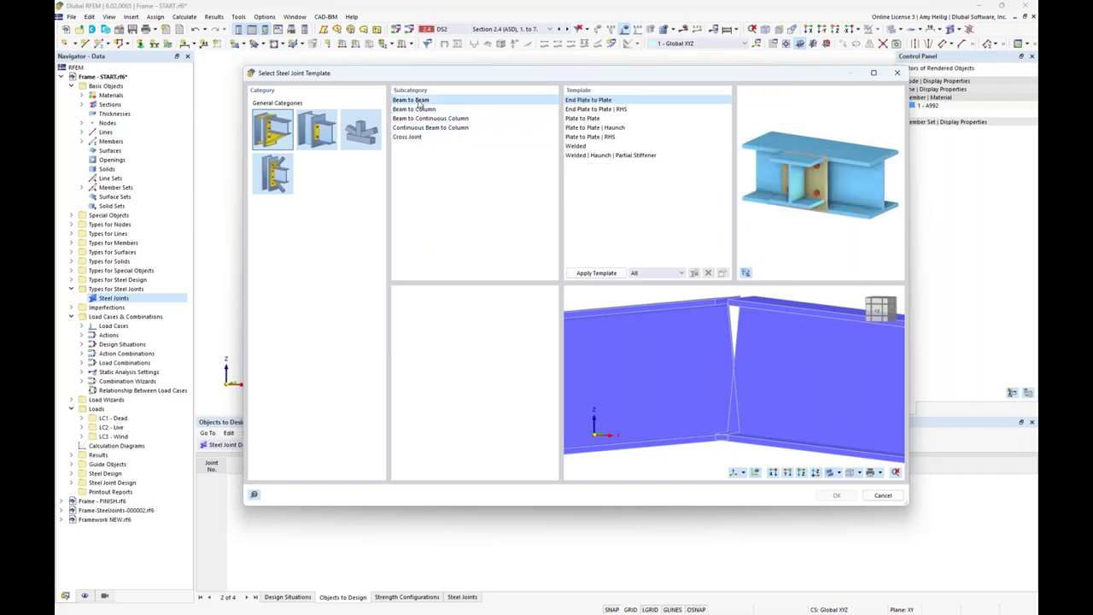
left_click(420, 110)
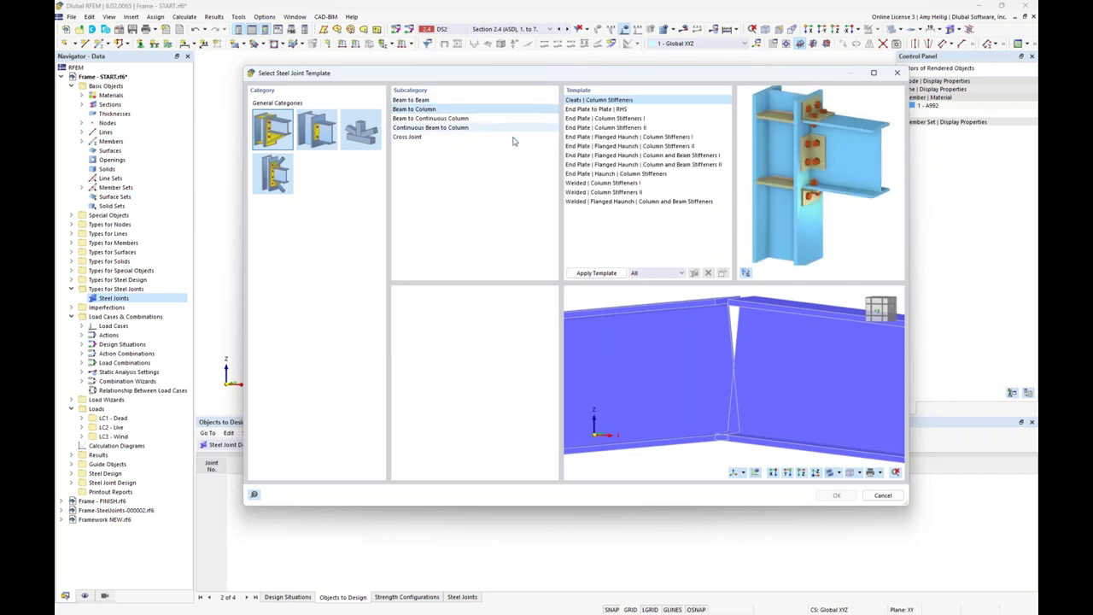
Step: Apply the beam-to-beam template Plate to Plate | Haunch to the ridge joint and accept its member and material assignment
left_click(460, 102)
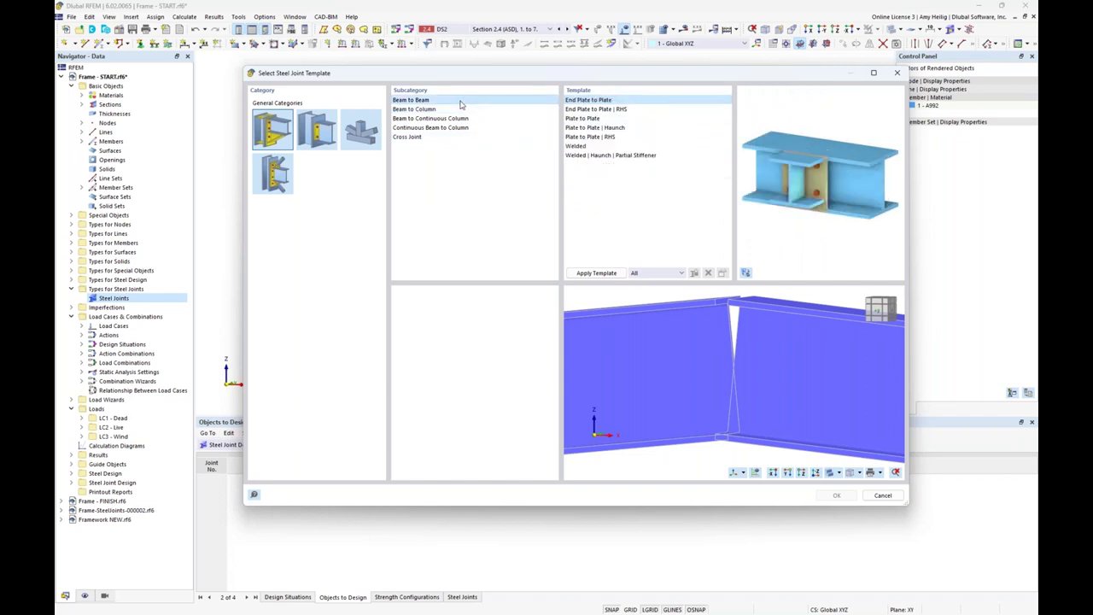
left_click(586, 109)
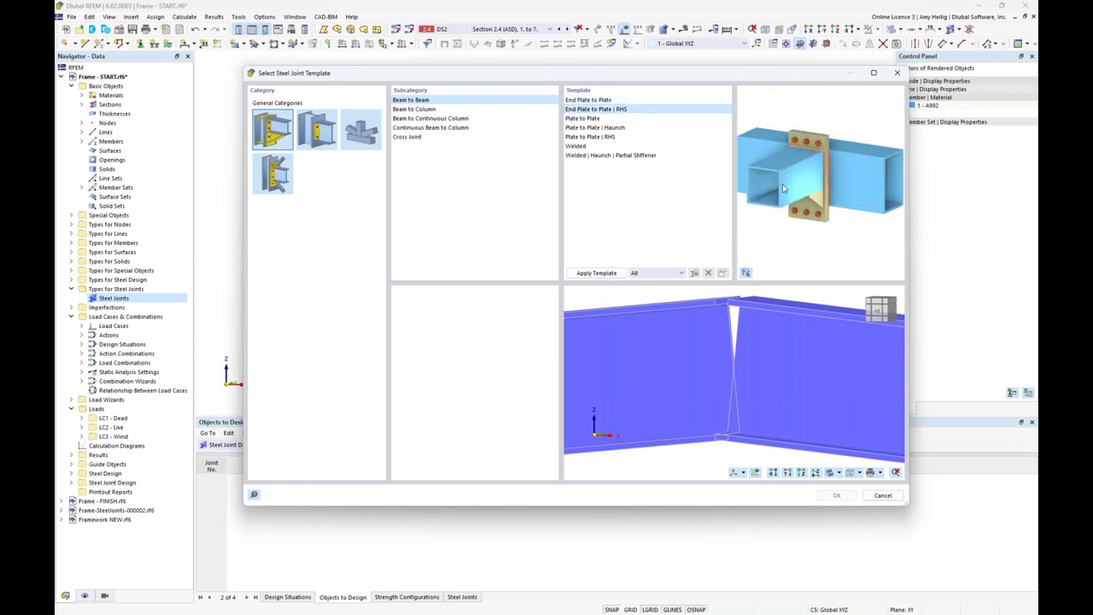
left_click(625, 128)
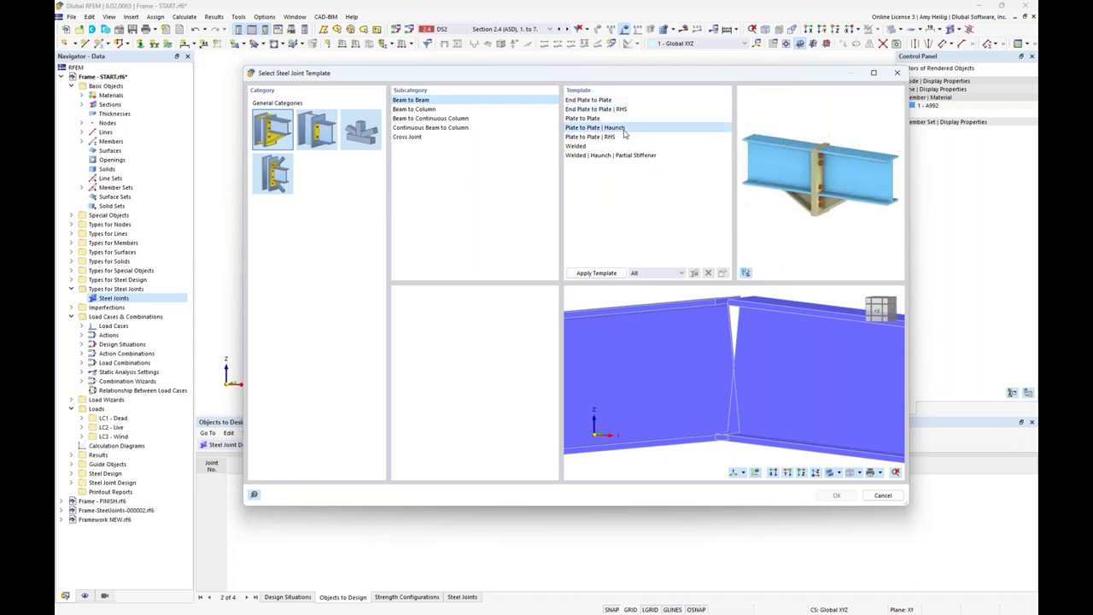
left_click(598, 273)
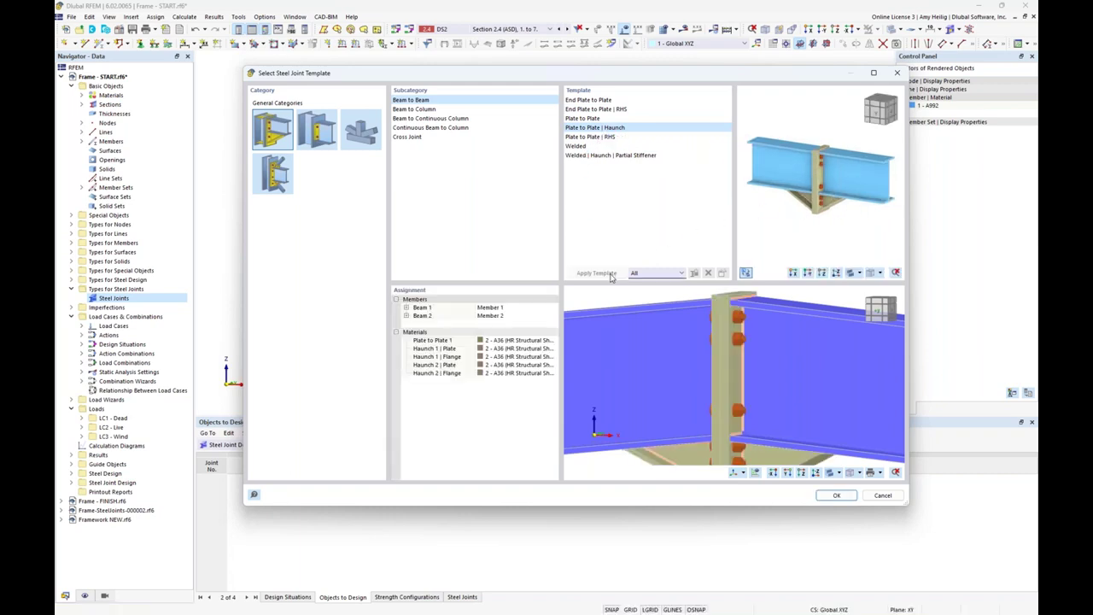
middle_click_drag(724, 376, 754, 396, "ctrl")
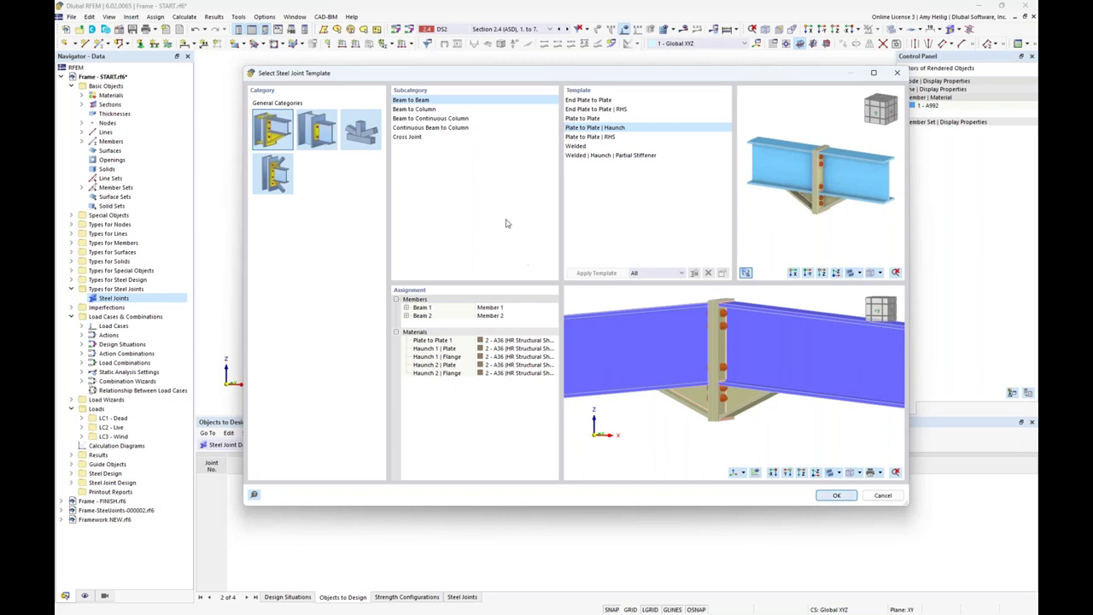
key("Return")
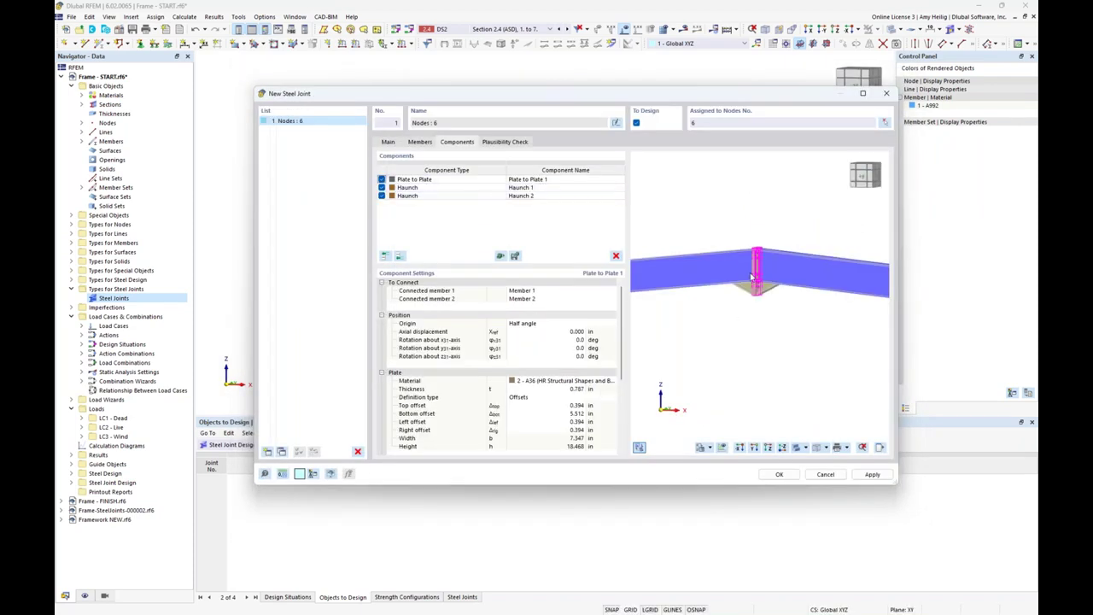
Step: Examine the ridge joint's plates and haunches up close, and view the options for saving the components as a template without saving
scroll(752, 269, "up", 5)
scroll(811, 373, "up", 2)
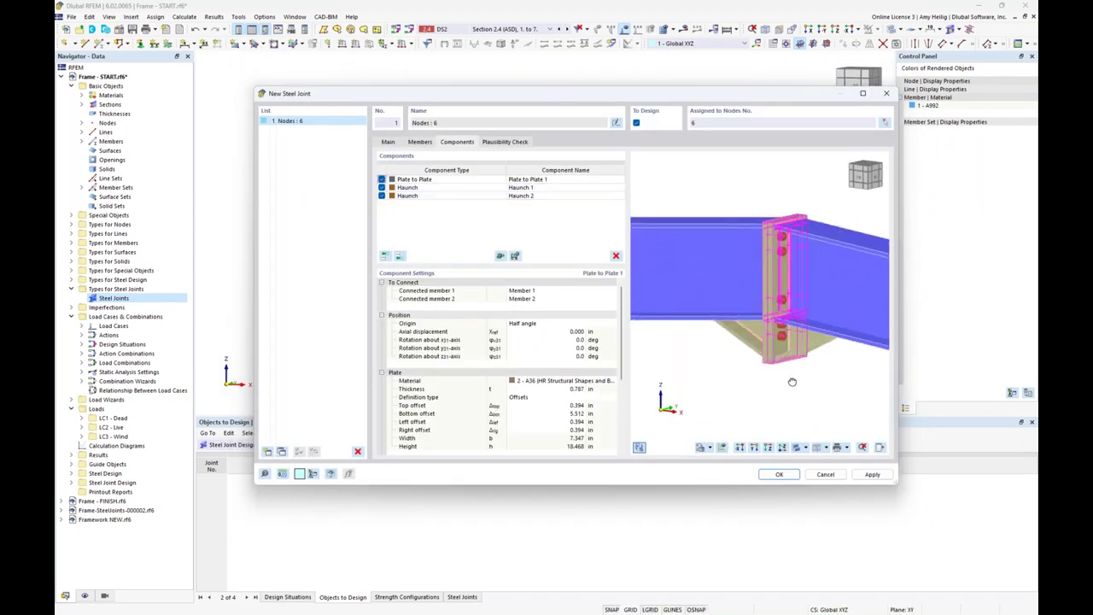
mouse_move(732, 110)
left_mouse_down()
mouse_move(739, 340)
mouse_move(726, 104)
left_mouse_up()
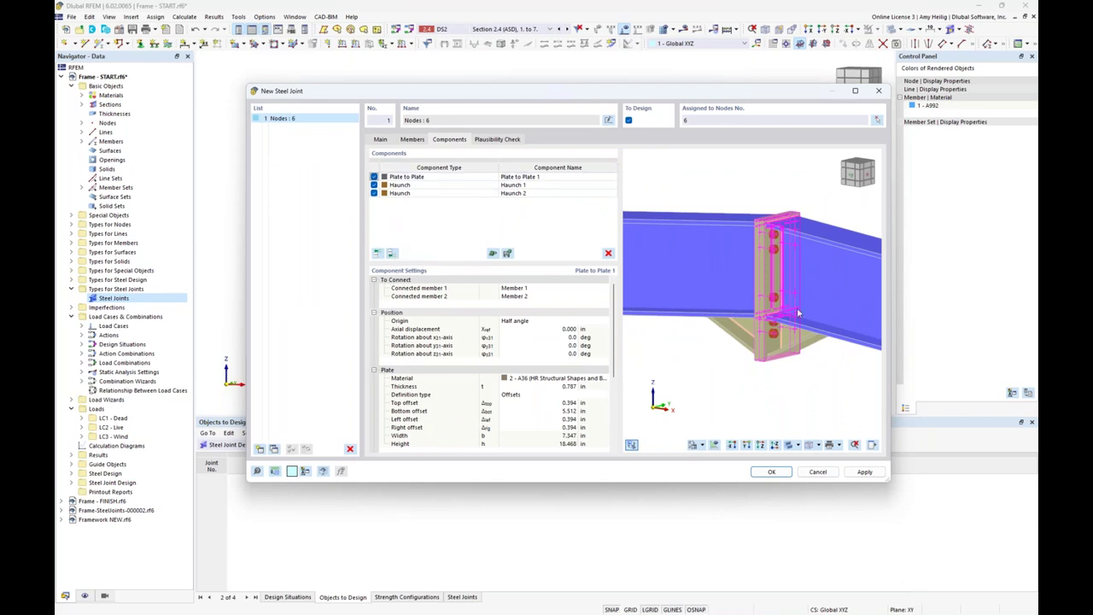
scroll(774, 318, "up", 3)
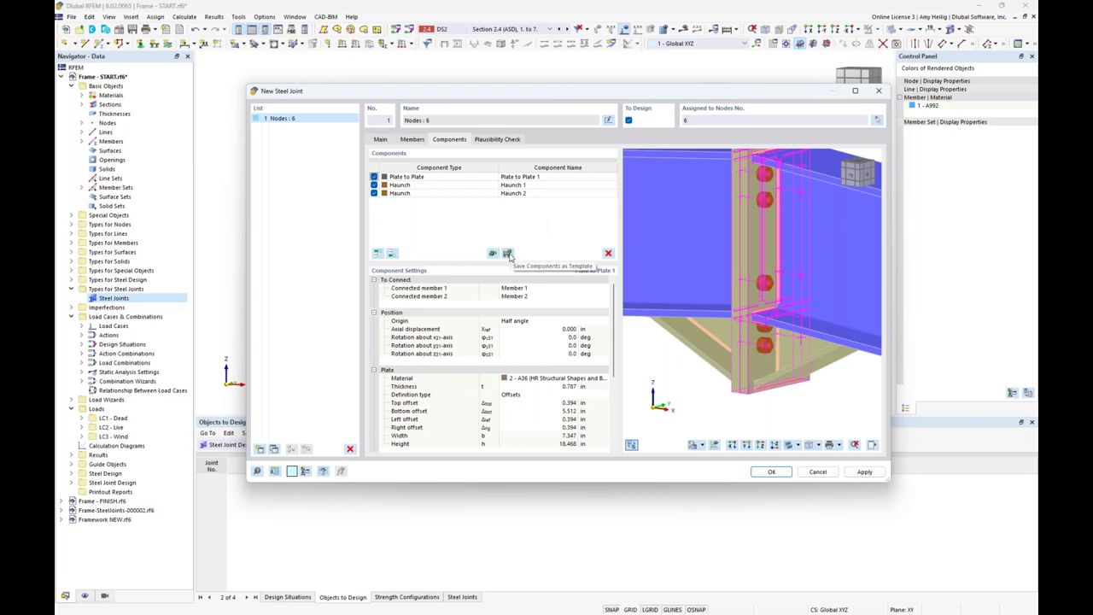
left_click(508, 254)
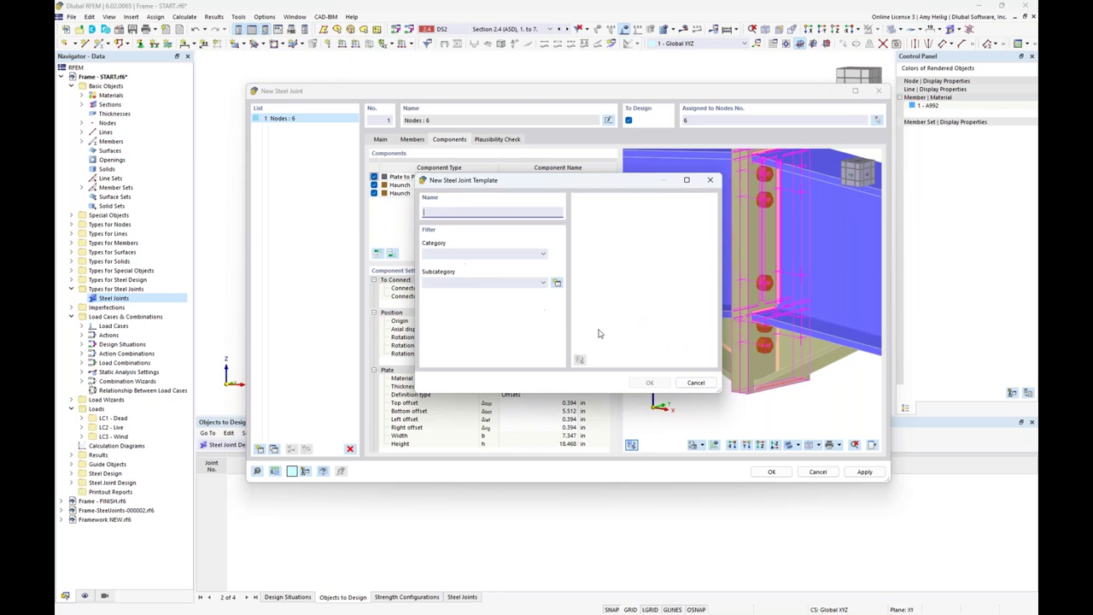
left_click(696, 382)
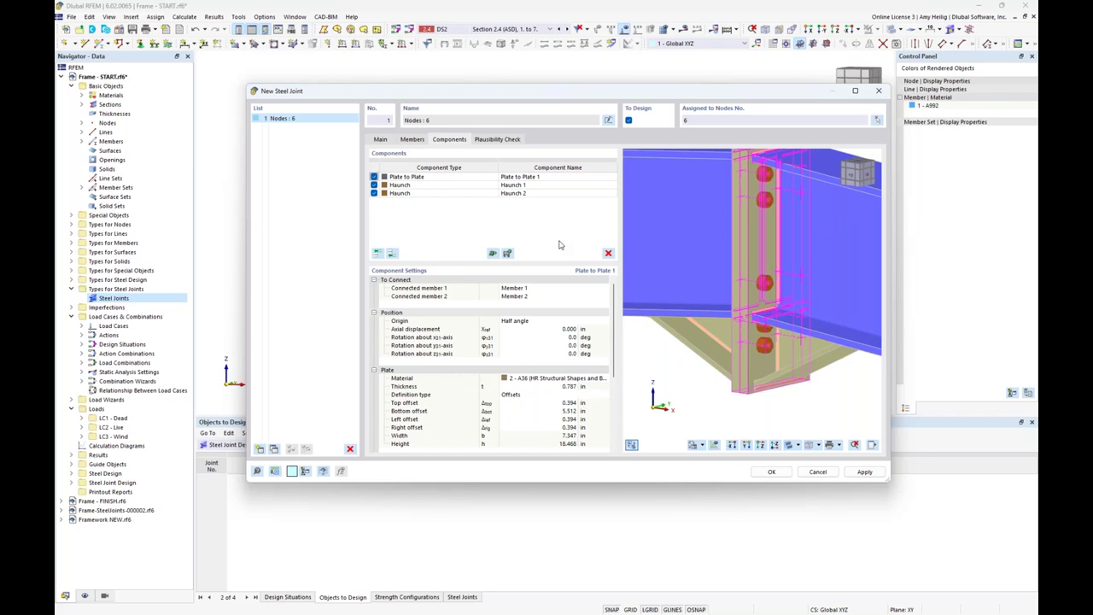
Step: Review the Plate to Plate component's material and the library materials and standards available for it, without changing the material
left_click(455, 181)
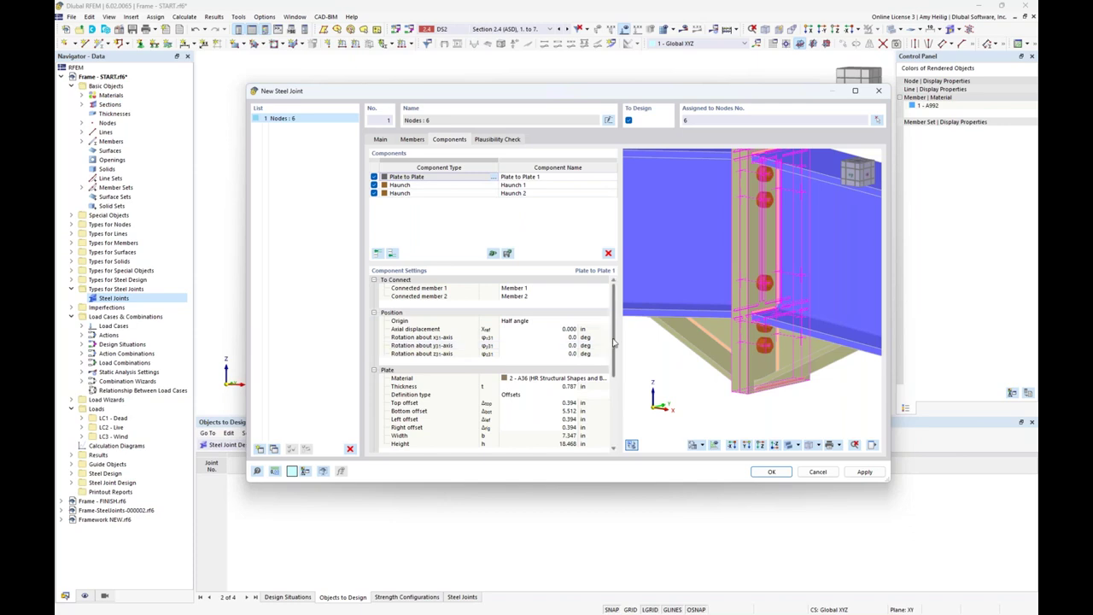
left_click_drag(615, 341, 615, 373)
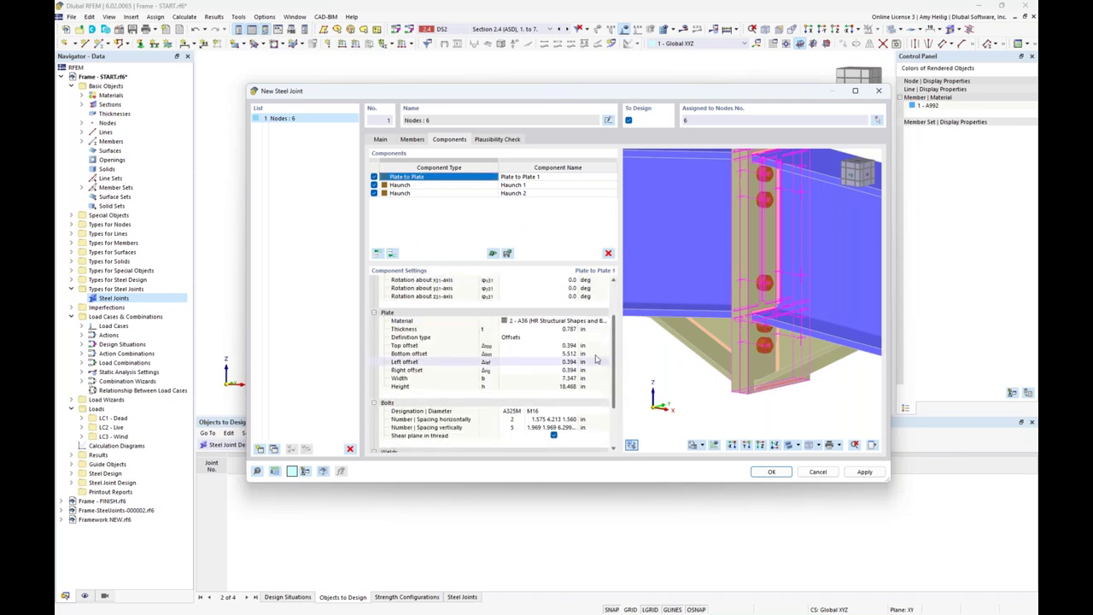
left_click(577, 325)
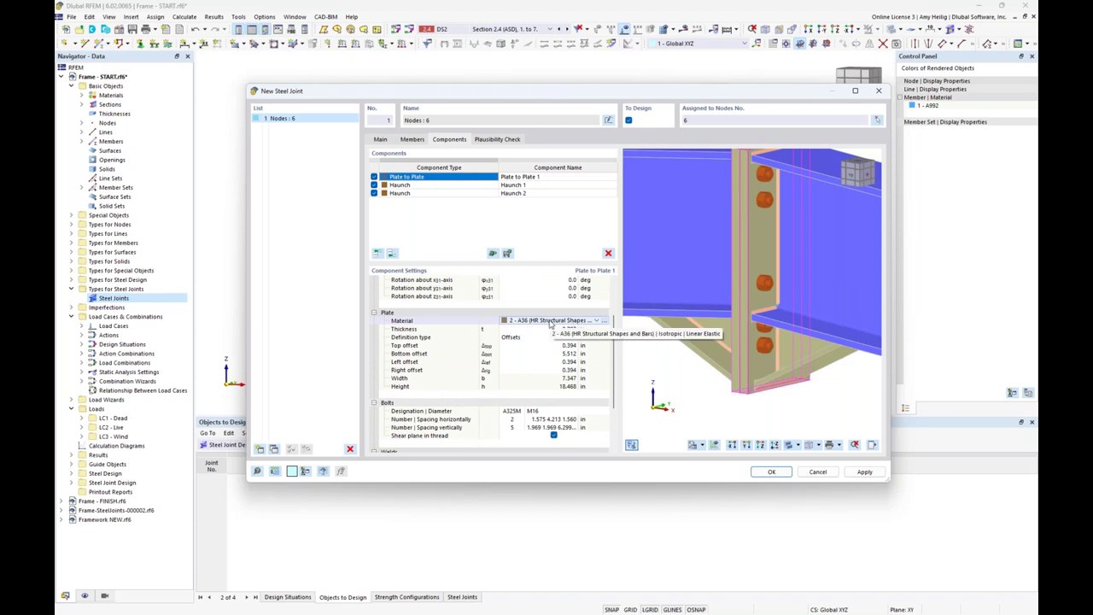
left_click(604, 321)
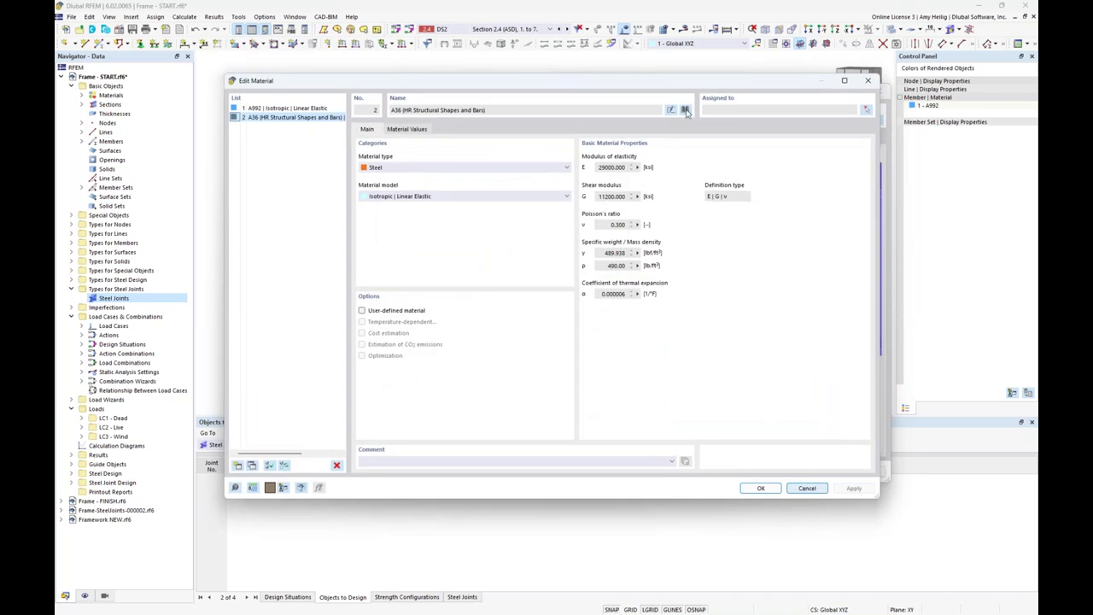
left_click(686, 112)
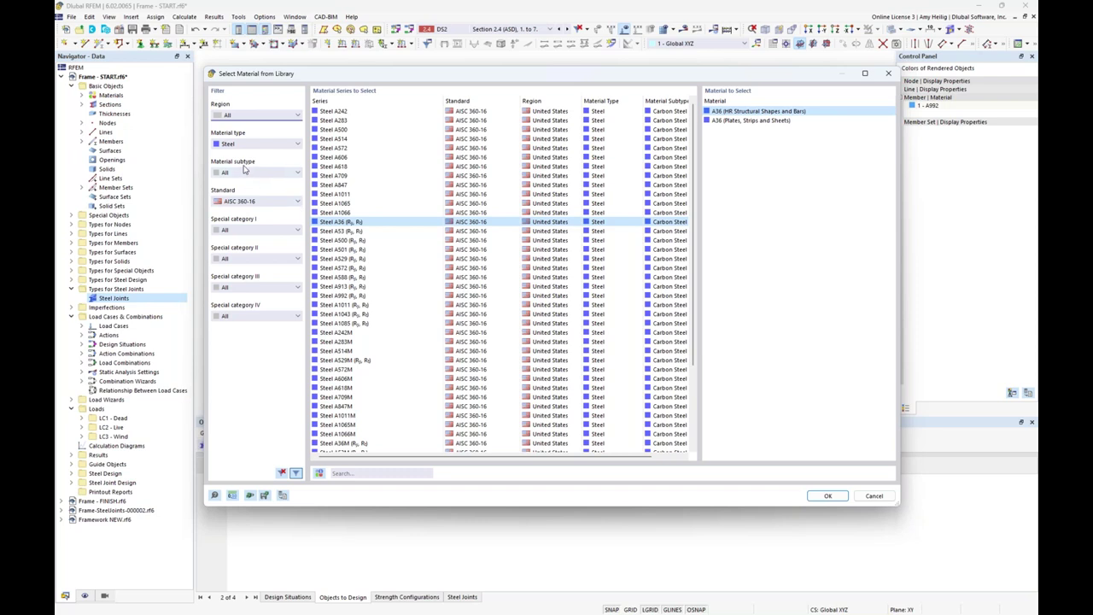
left_click(247, 202)
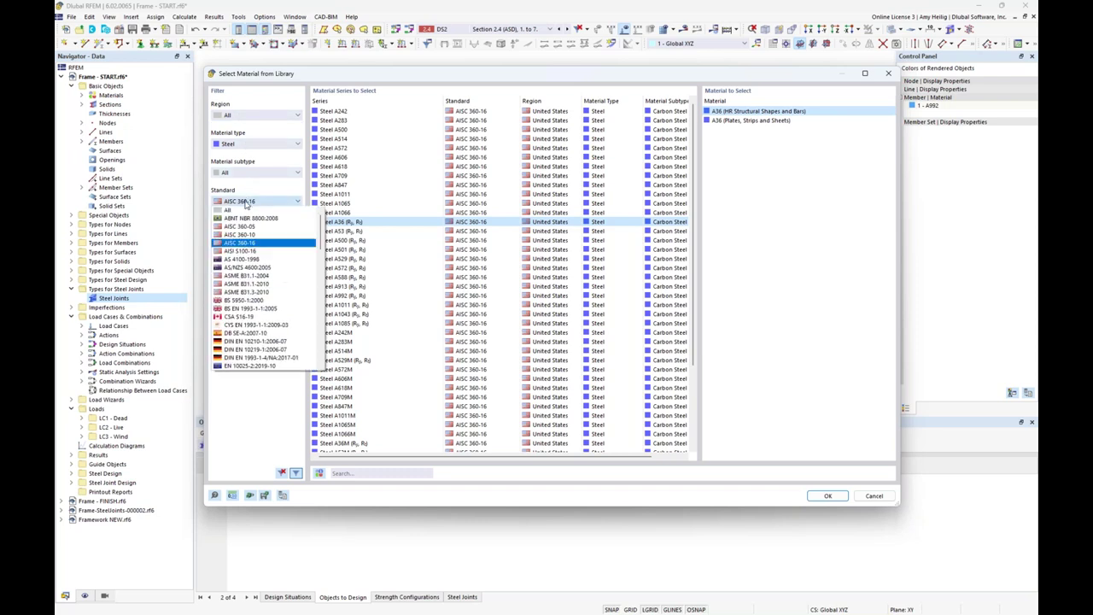
left_click(398, 237)
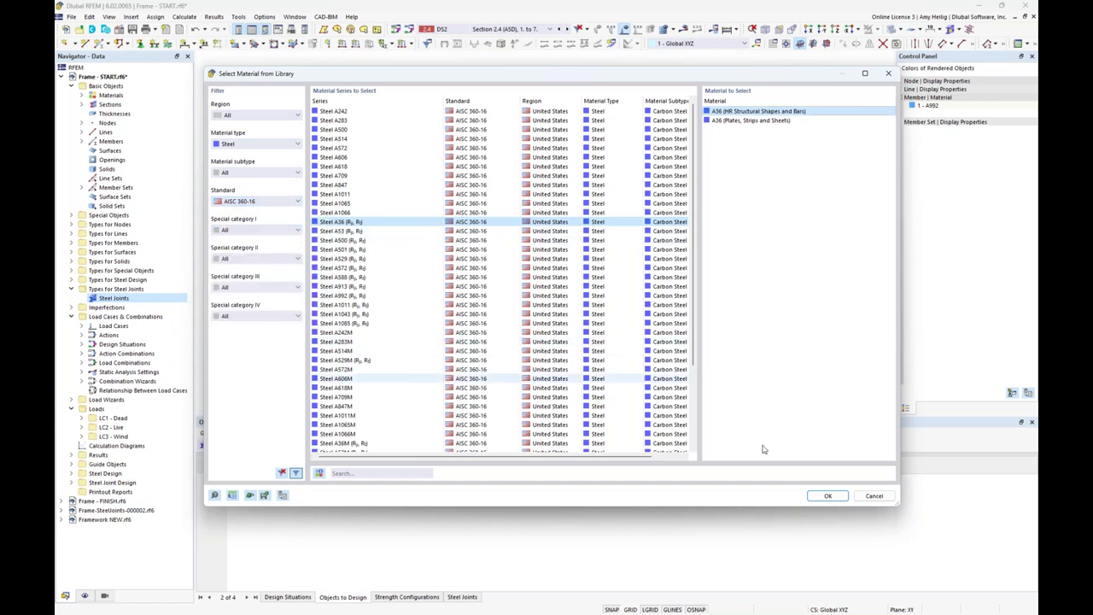
left_click(875, 497)
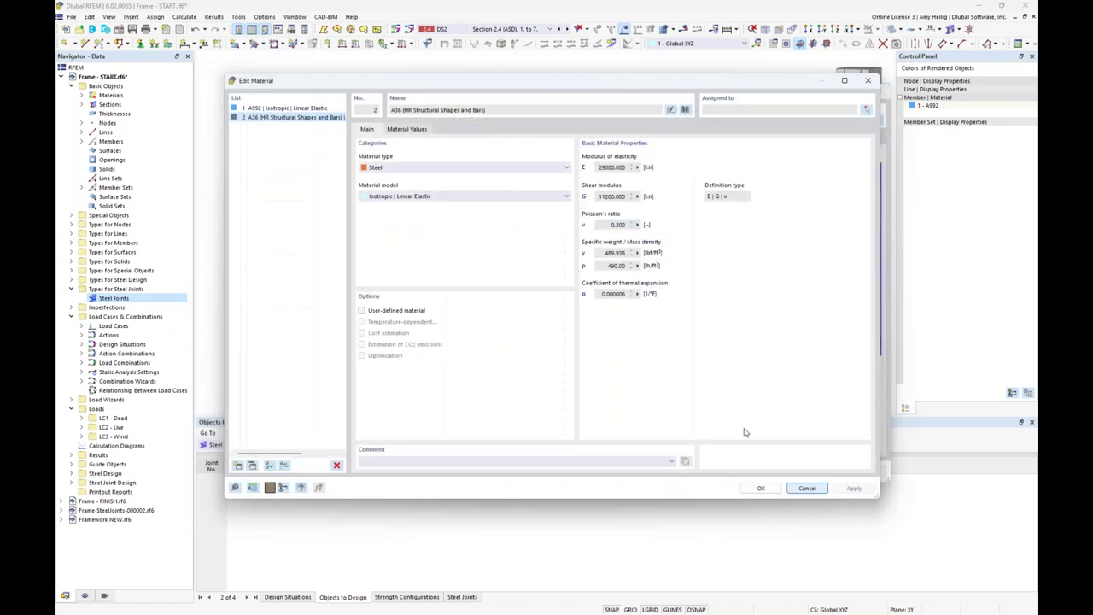
left_click(809, 488)
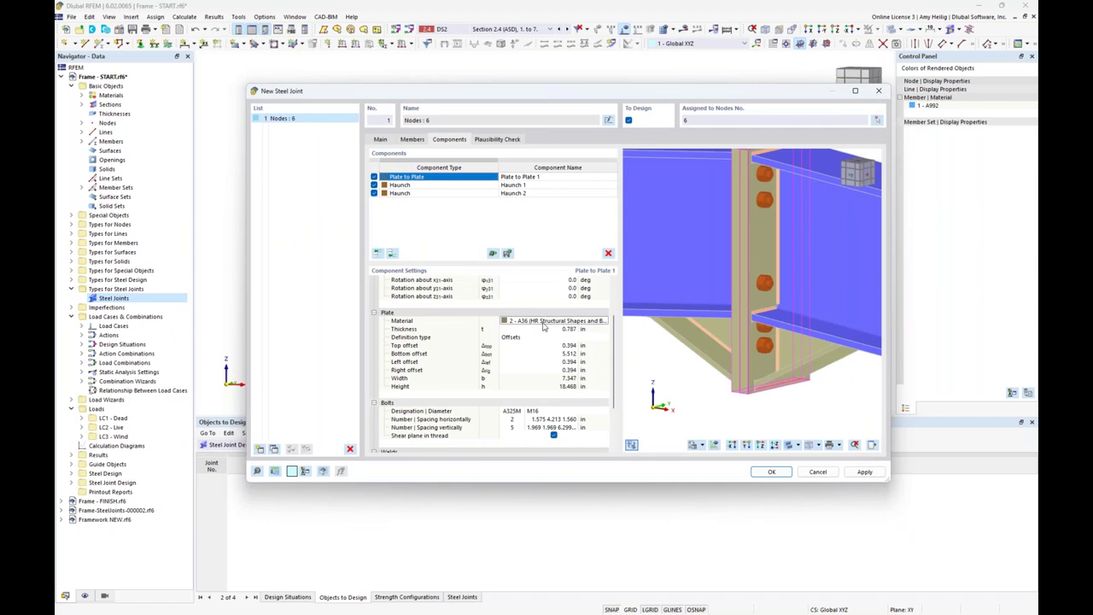
Step: Set the thickness of the Plate to Plate component's plate to 0.5 in
left_click(544, 330)
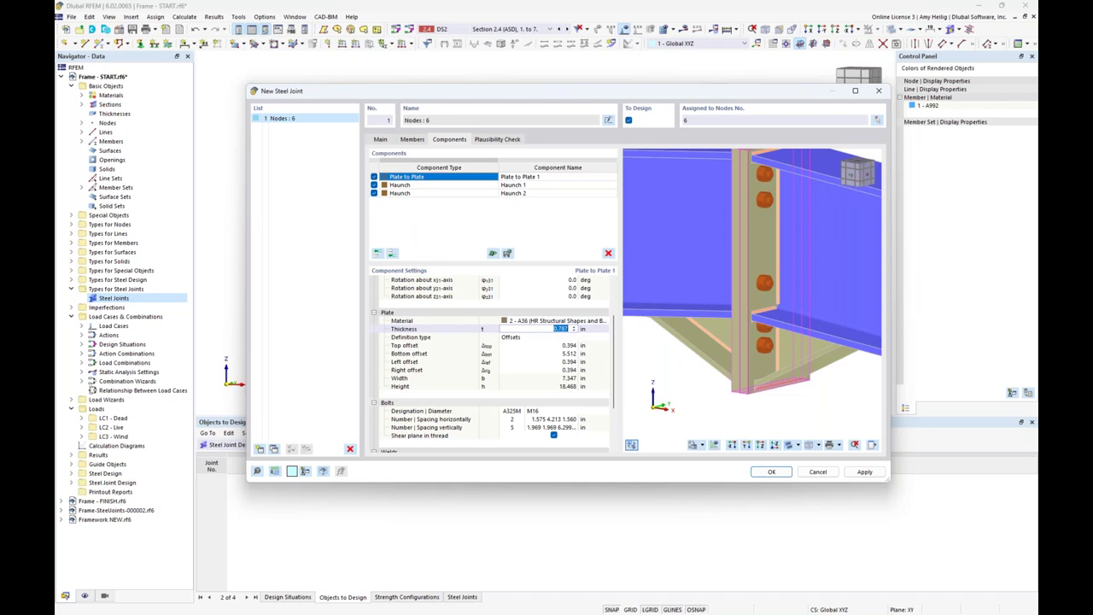
type("0.5")
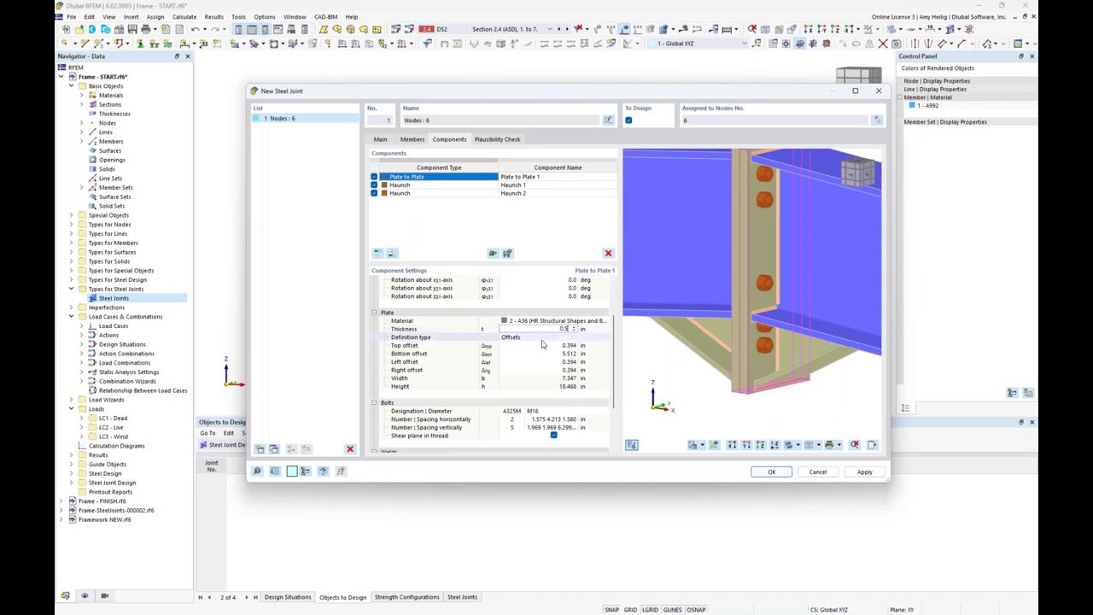
key("Return")
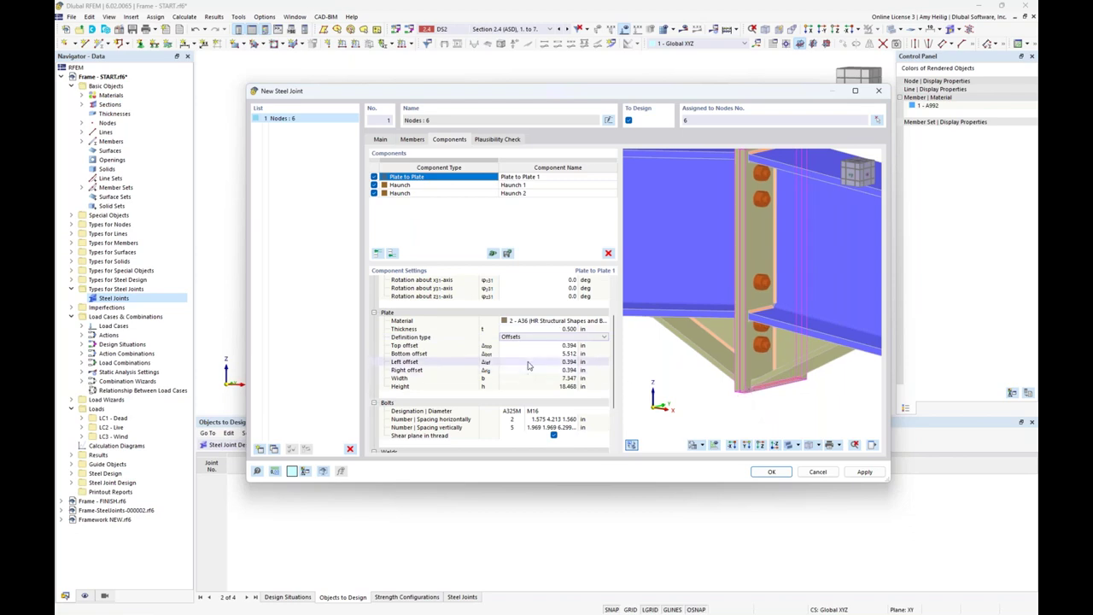
Step: Set the top offset of the Plate to Plate component's plate to -0.375 in
middle_click_drag(734, 273, 692, 246, "ctrl")
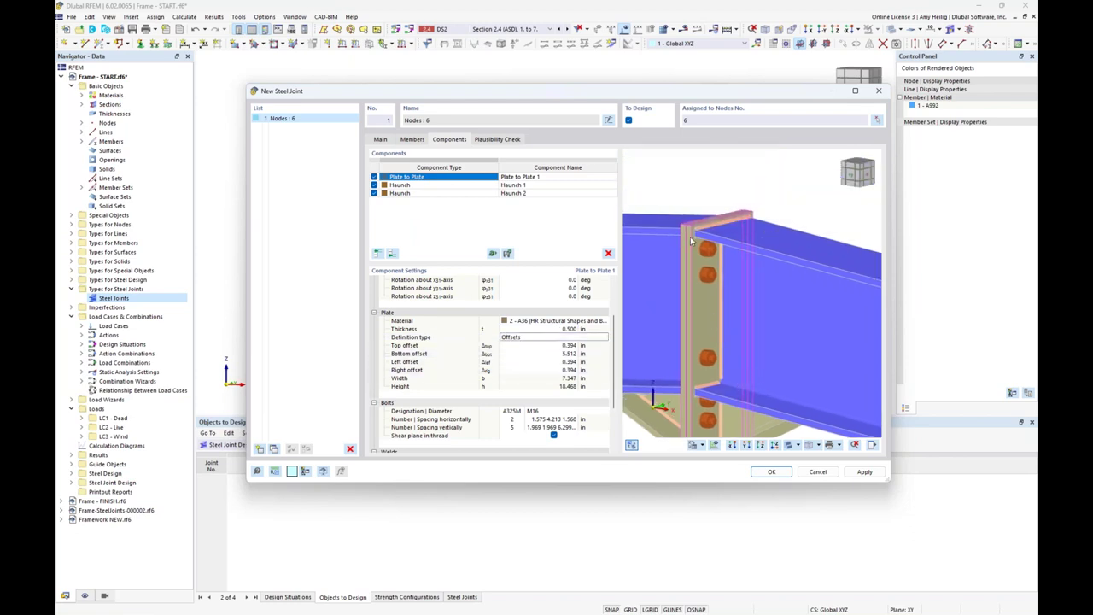
scroll(692, 246, "up", 3)
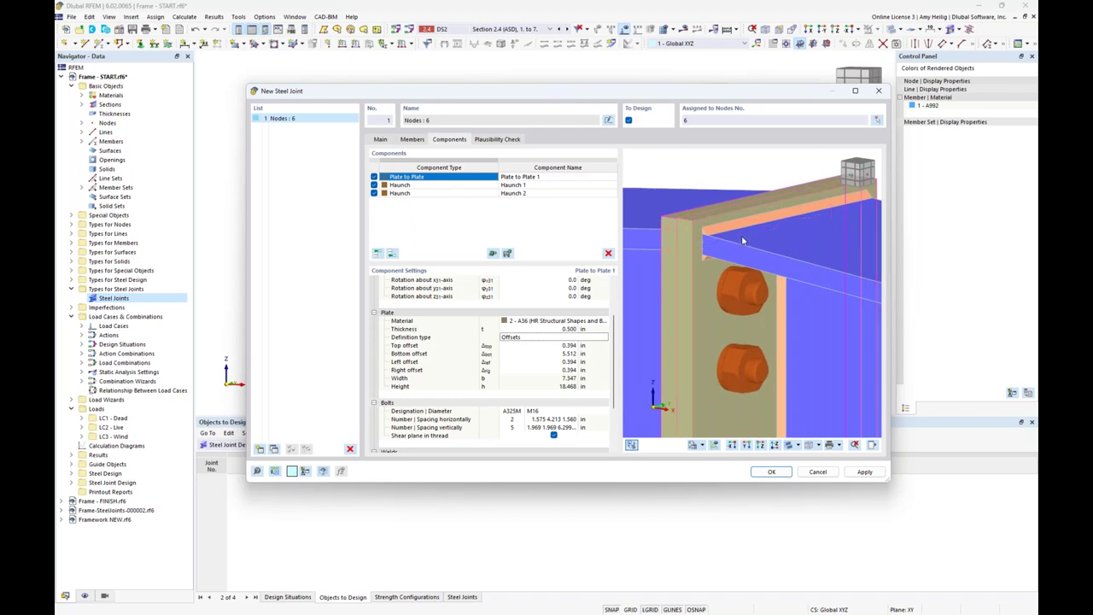
middle_click_drag(742, 256, 752, 359, "ctrl")
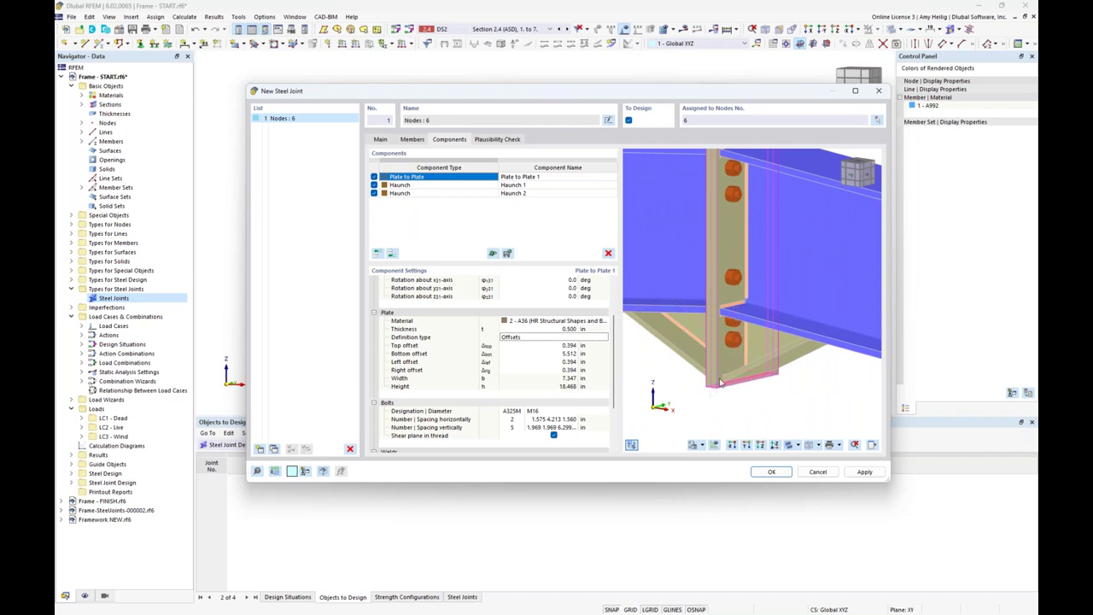
left_click(559, 345)
middle_click_drag(709, 258, 728, 210, "ctrl")
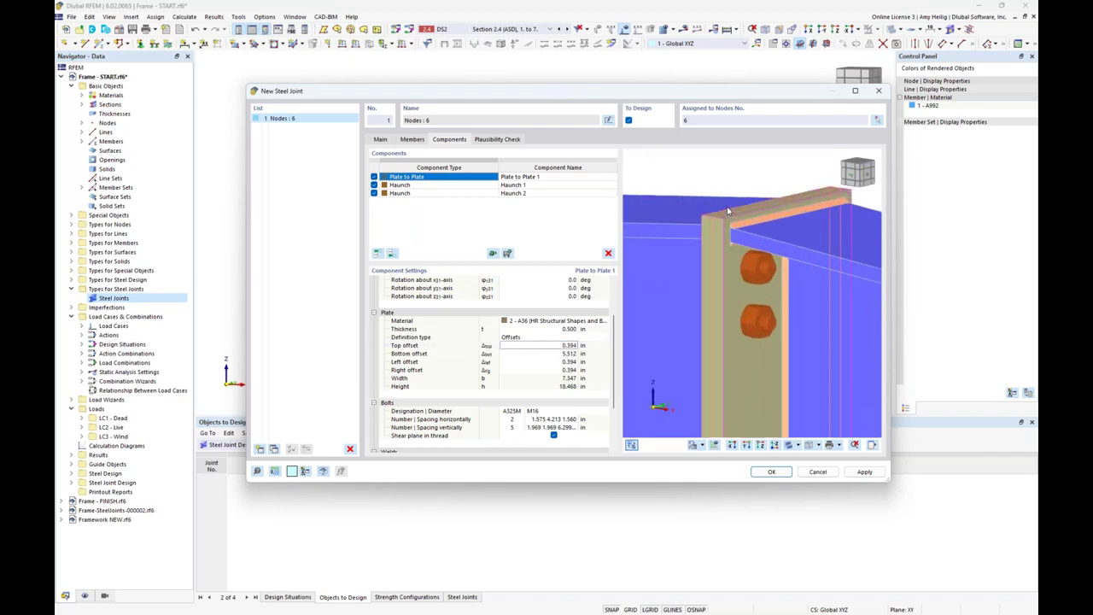
left_click(515, 349)
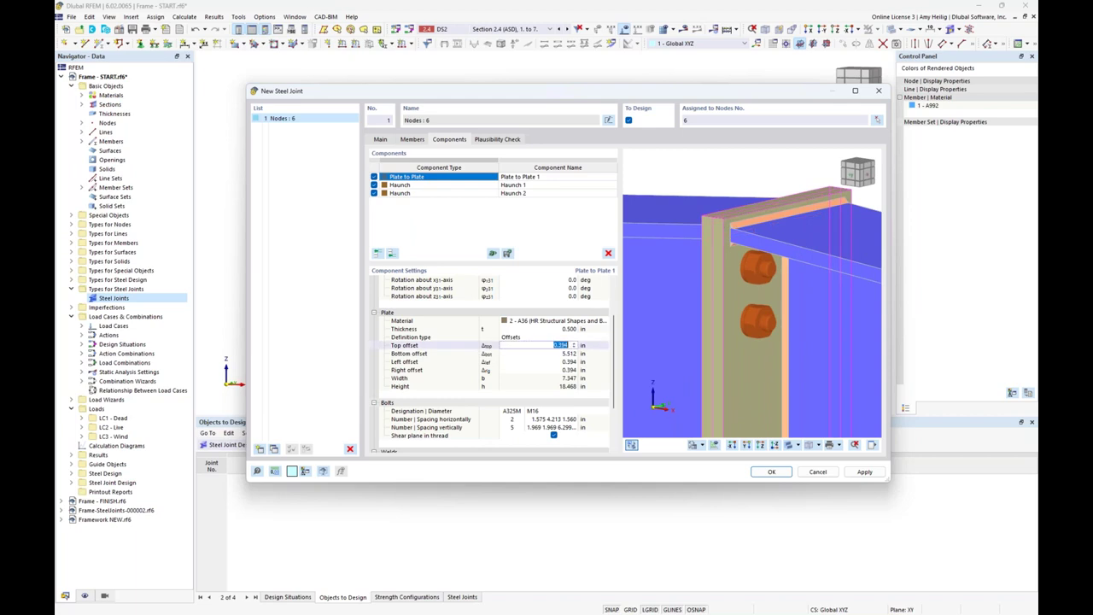
key("BackSpace")
type("-0.375")
key("Tab")
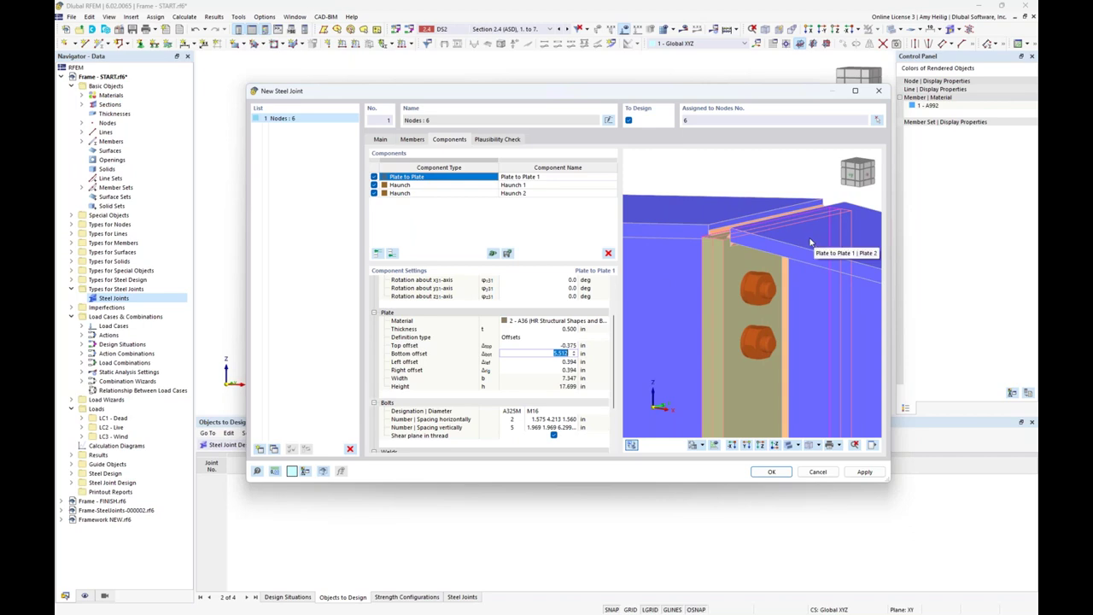
Step: Set the Plate to Plate component's bottom offset to 5 in and its left and right offsets to 0.5 in
middle_click_drag(746, 270, 718, 332)
left_click(561, 353)
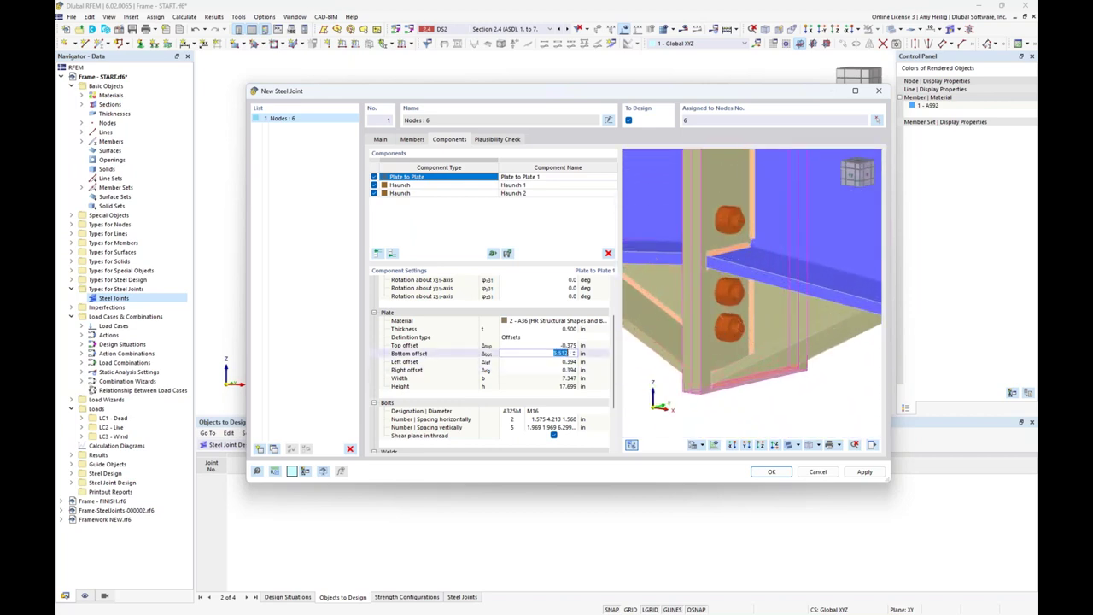
type("5.0")
key("Tab")
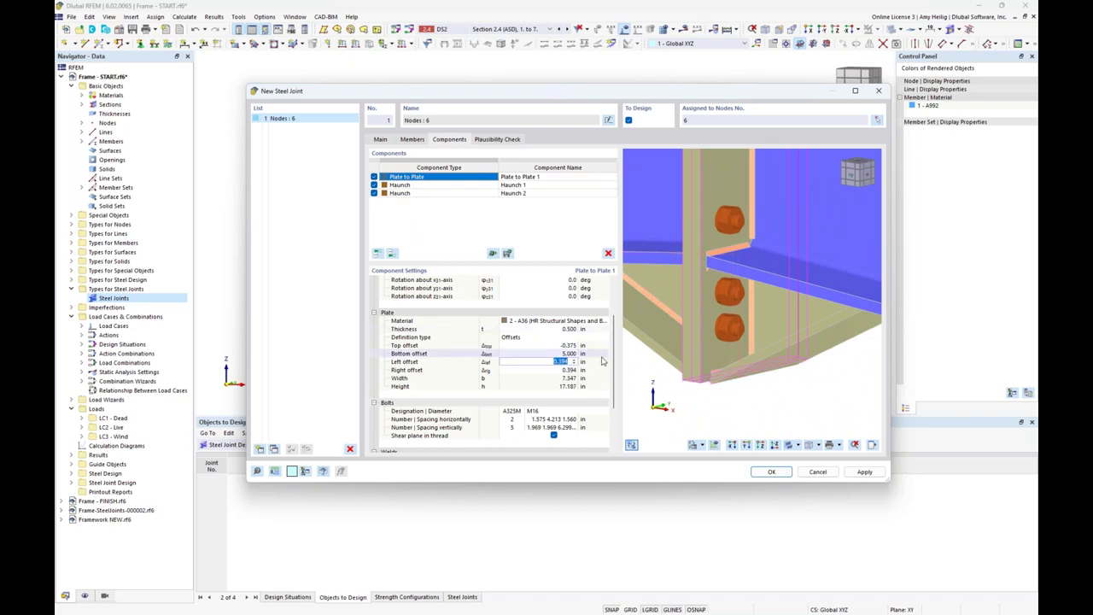
type("0.5")
key("Tab")
type("0.5")
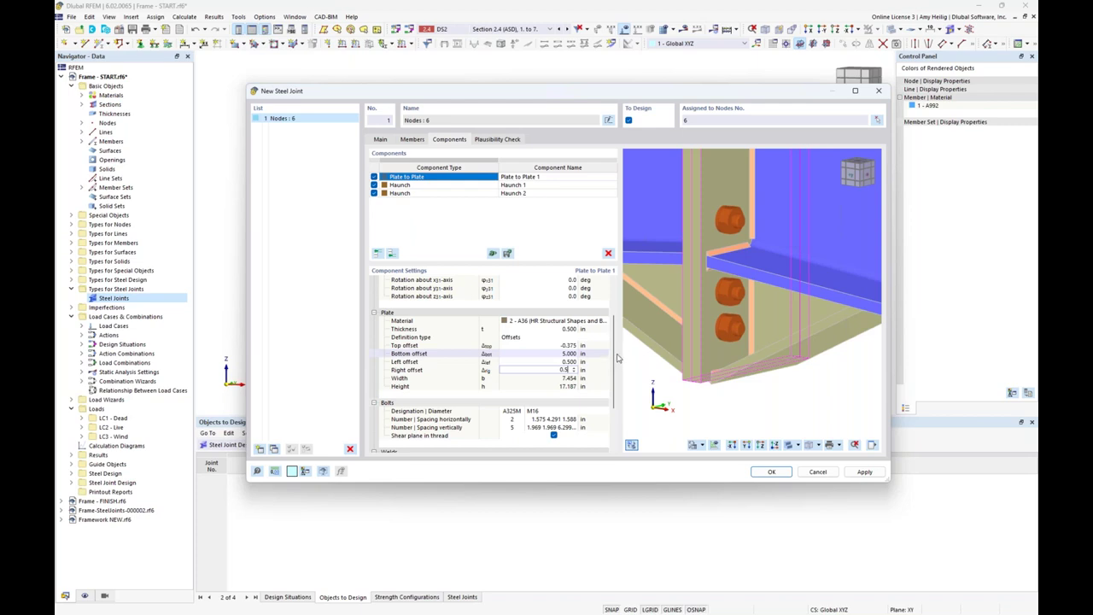
key("Tab")
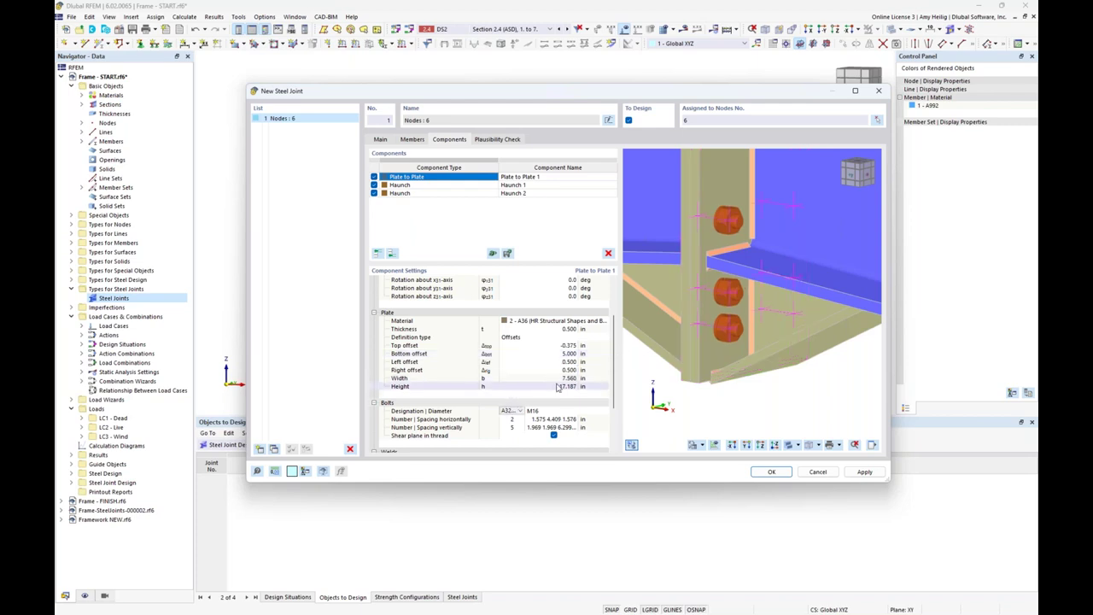
Step: Change the Plate to Plate component's bolts to designation A325 with a 3/4" diameter
scroll(805, 283, "down", 5)
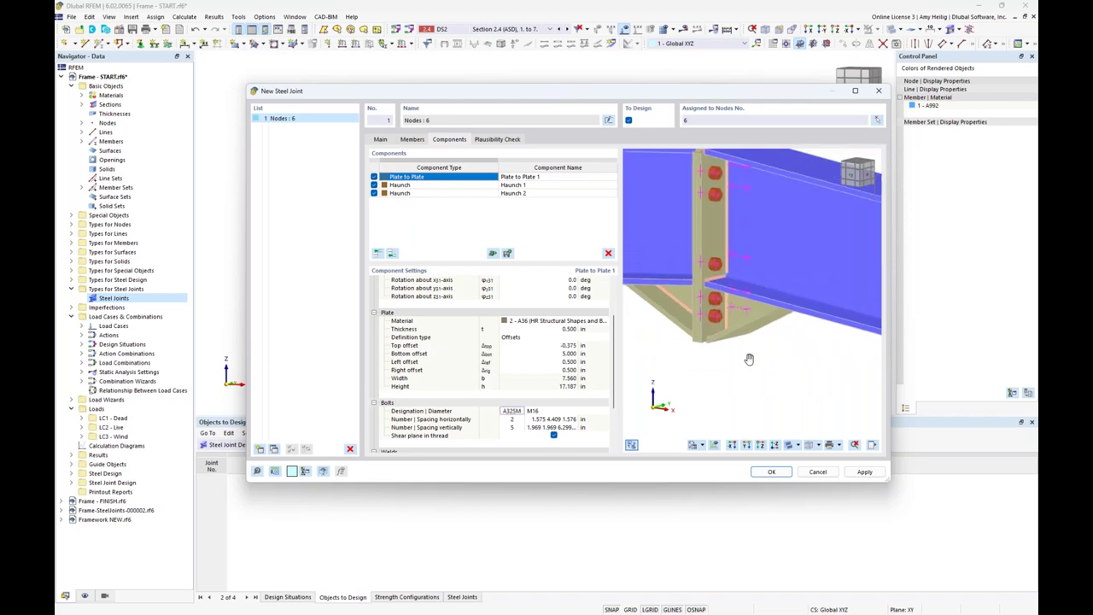
scroll(568, 419, "down", 2)
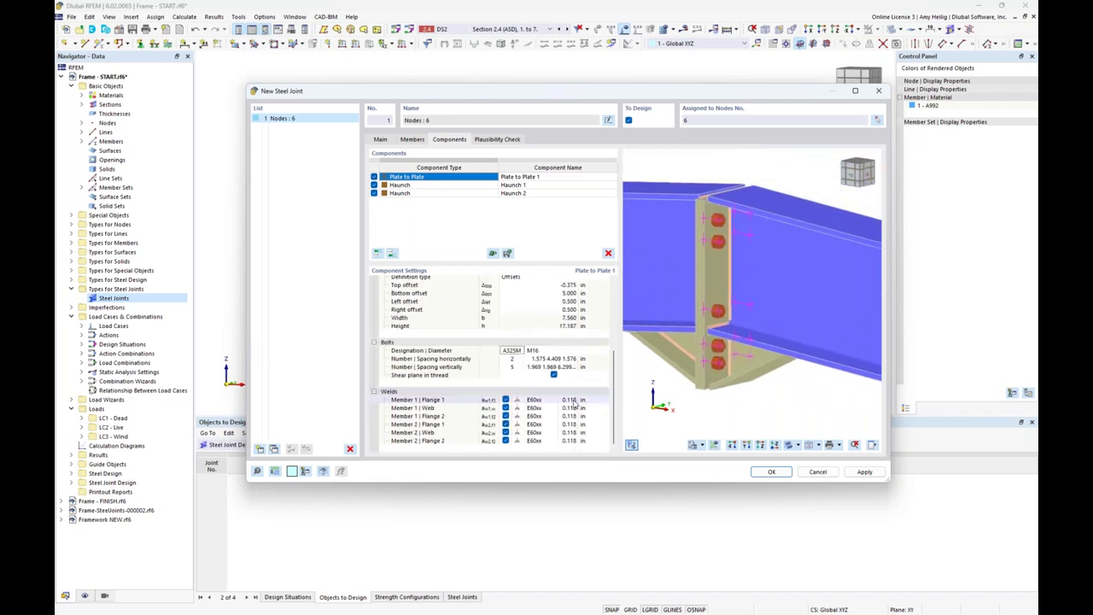
left_click(513, 351)
left_click(519, 351)
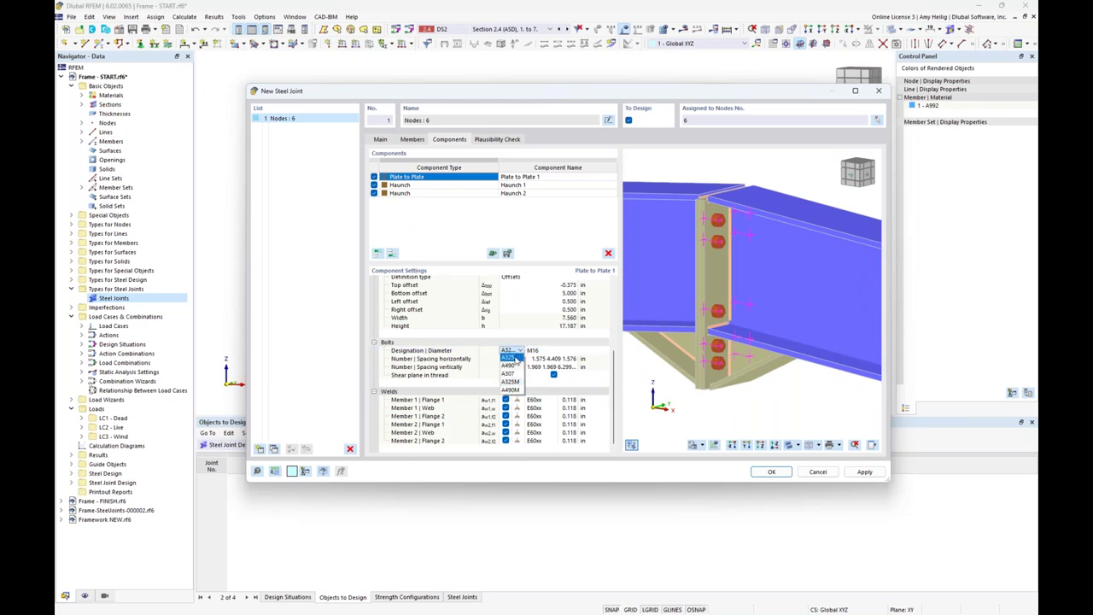
left_click(515, 359)
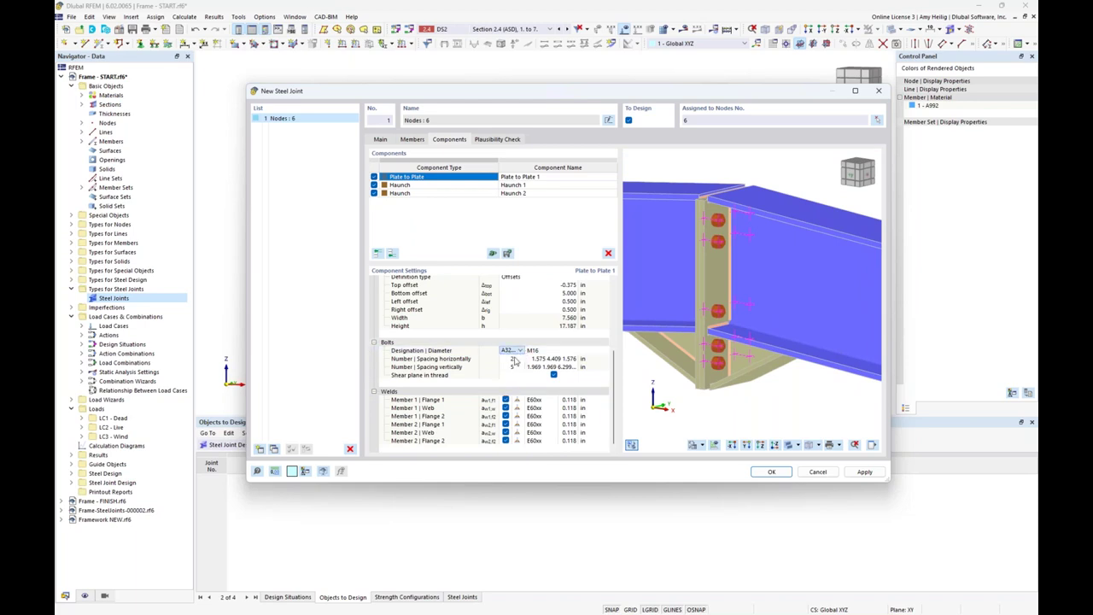
left_click(575, 351)
left_click(605, 351)
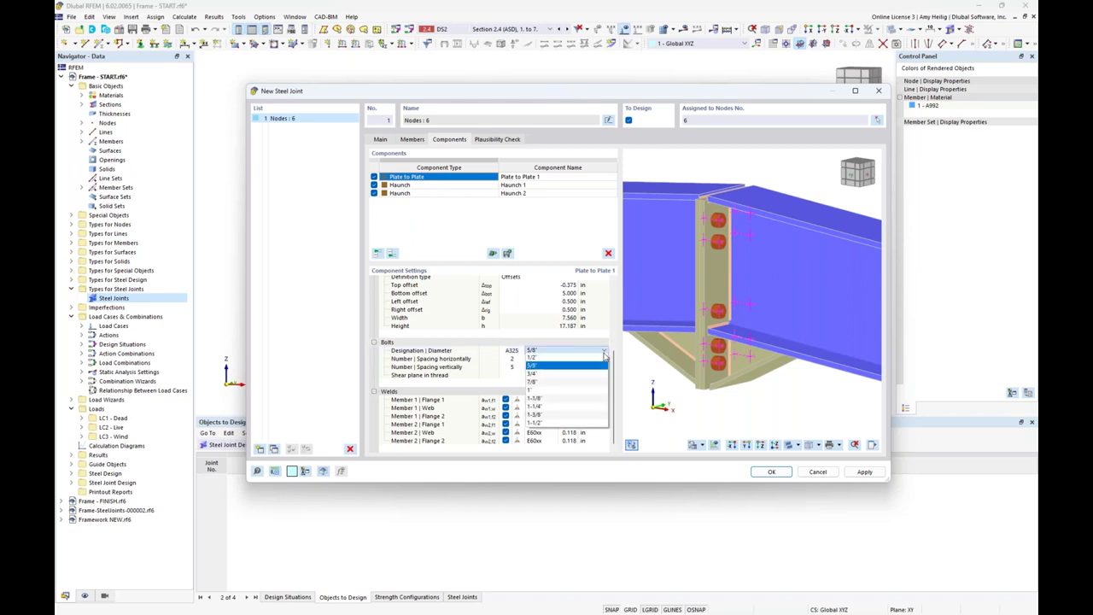
left_click(574, 376)
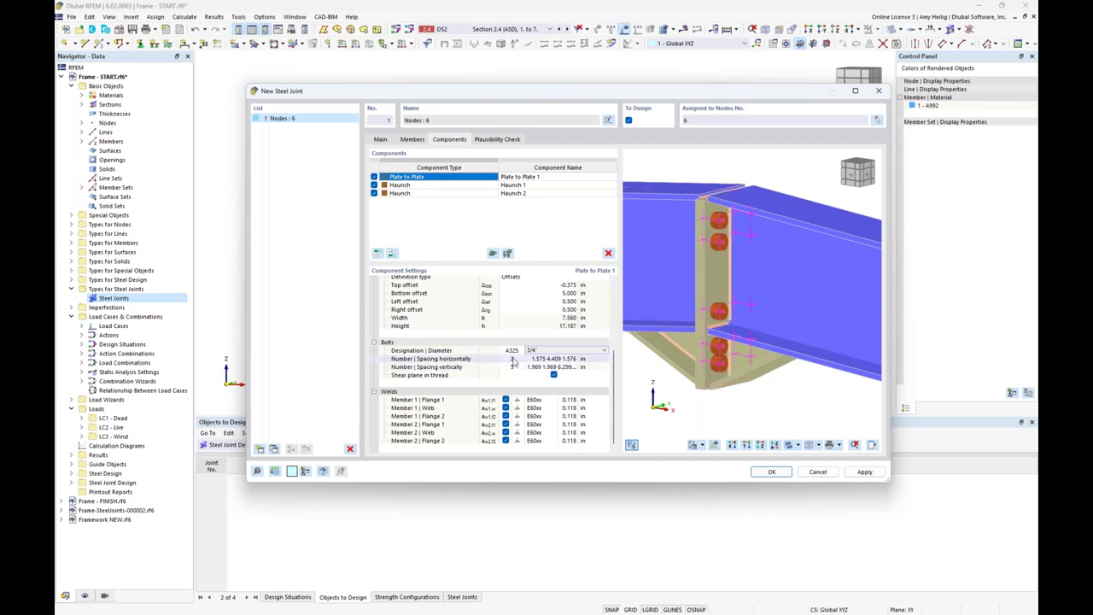
Step: Set the horizontal bolt spacing of the Plate to Plate component to 1.75, 4.055 and 1.755 in
mouse_move(783, 281)
middle_mouse_down("ctrl")
mouse_move(795, 278)
mouse_move(678, 271)
mouse_move(766, 271)
middle_mouse_up("ctrl")
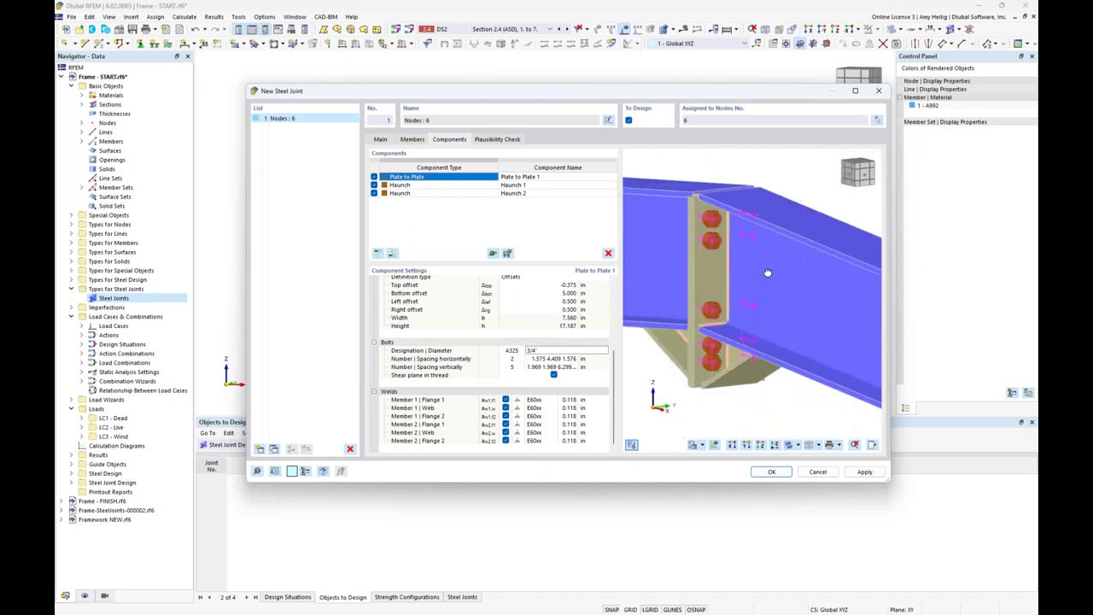
left_click(556, 358)
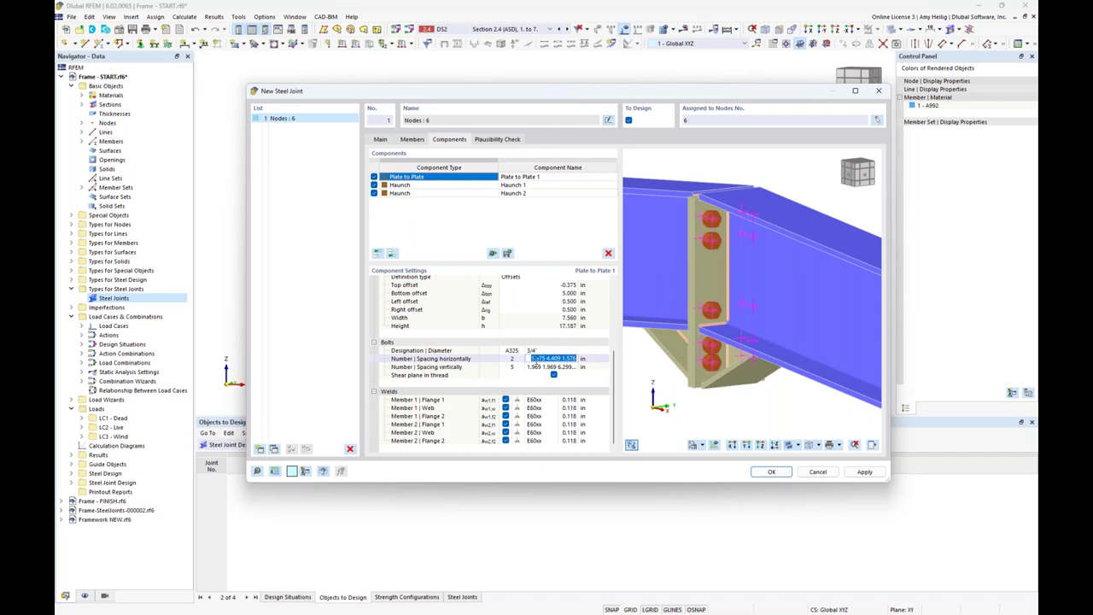
scroll(701, 223, "up", 4)
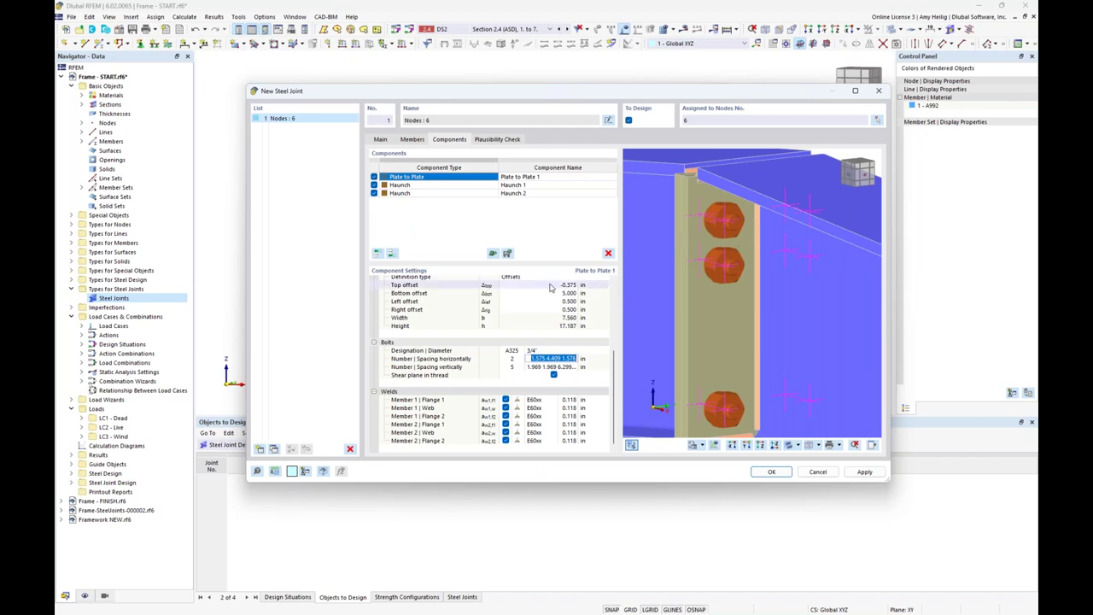
type("1.75")
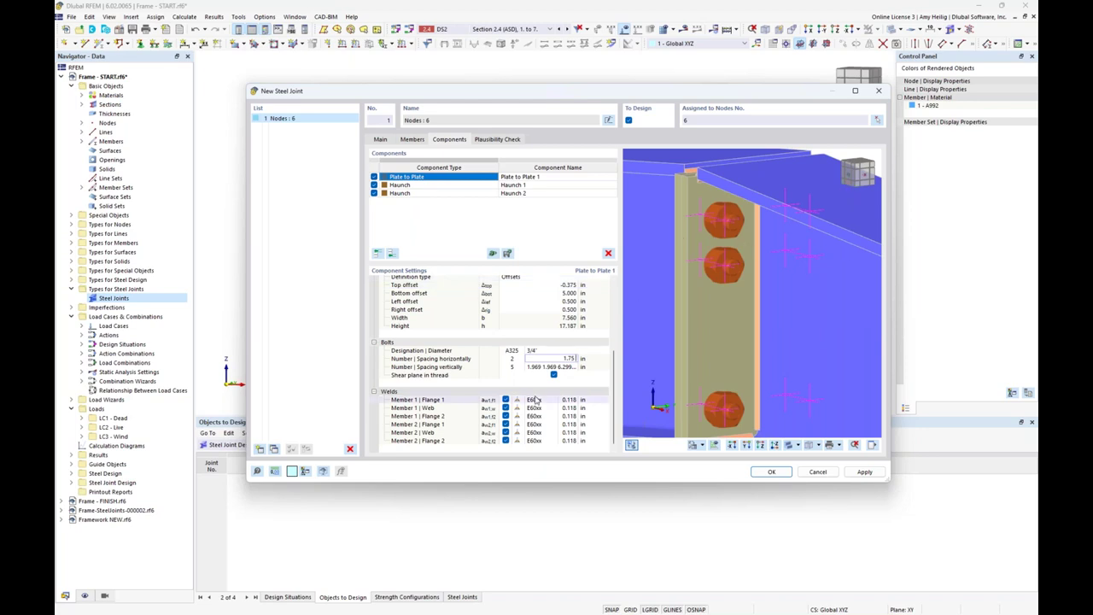
type("4.055 1.755")
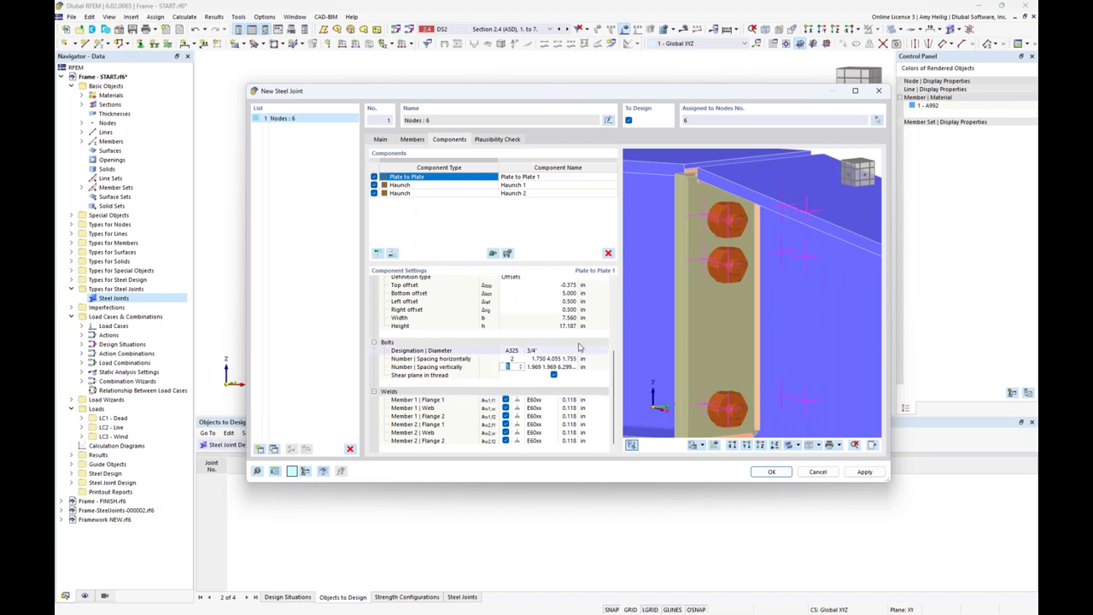
key("Tab")
Step: Reduce the number of bolts in the vertical direction of the plate connection to 3
middle_click_drag(783, 292, 778, 233, "ctrl")
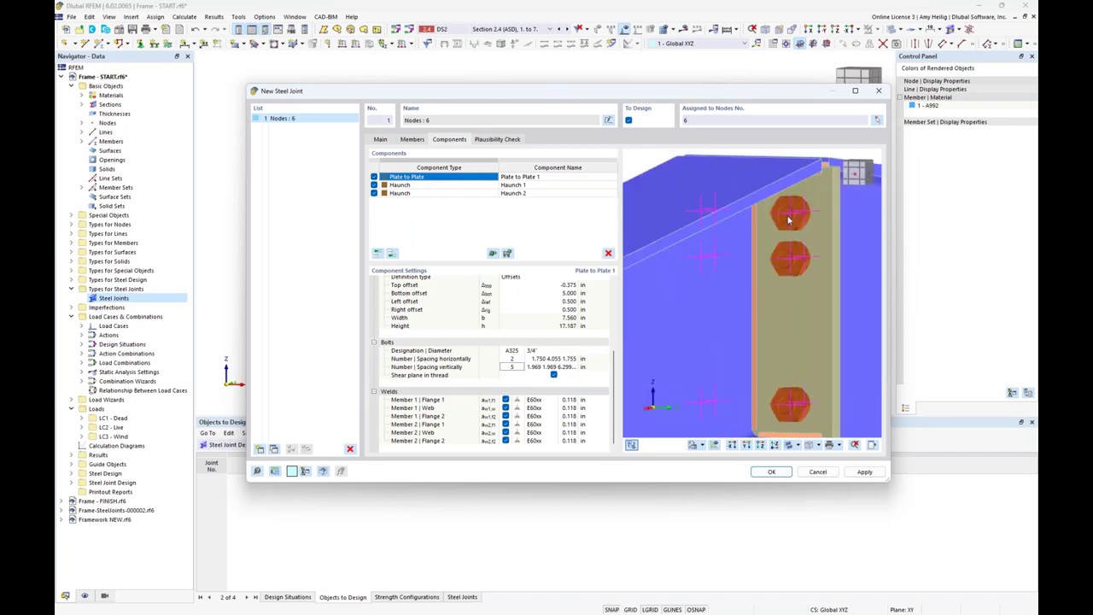
middle_click_drag(723, 285, 717, 207, "ctrl")
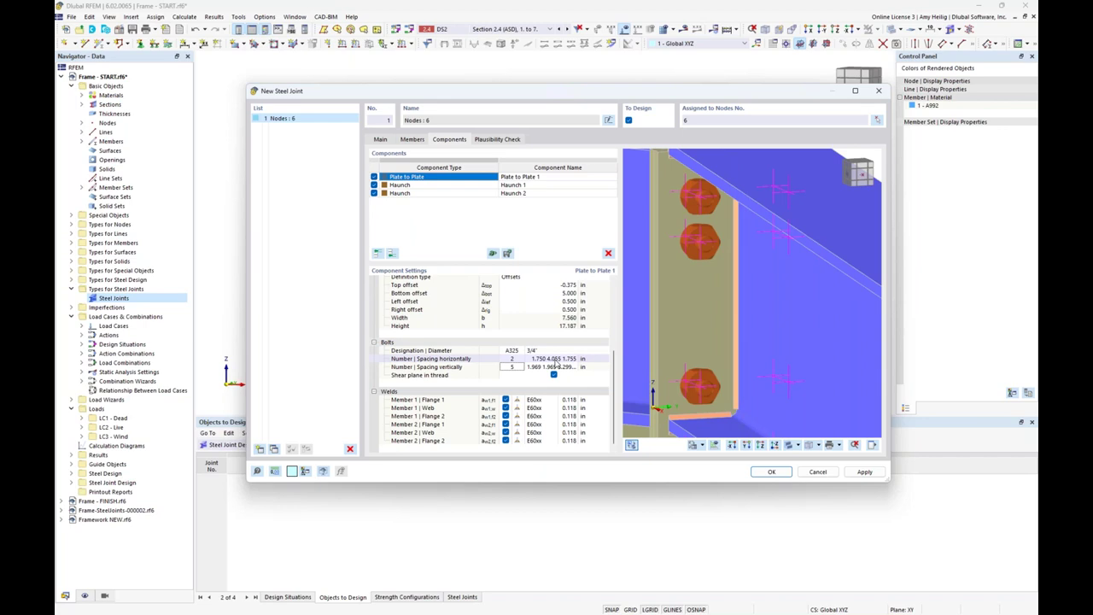
middle_click_drag(717, 325, 667, 384, "ctrl")
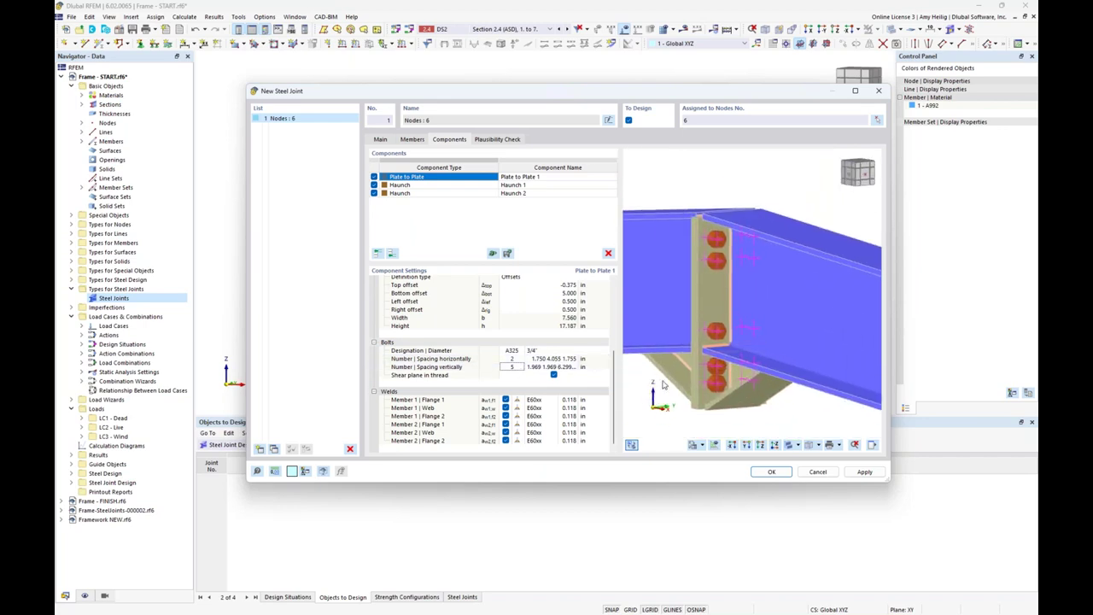
left_click(510, 368)
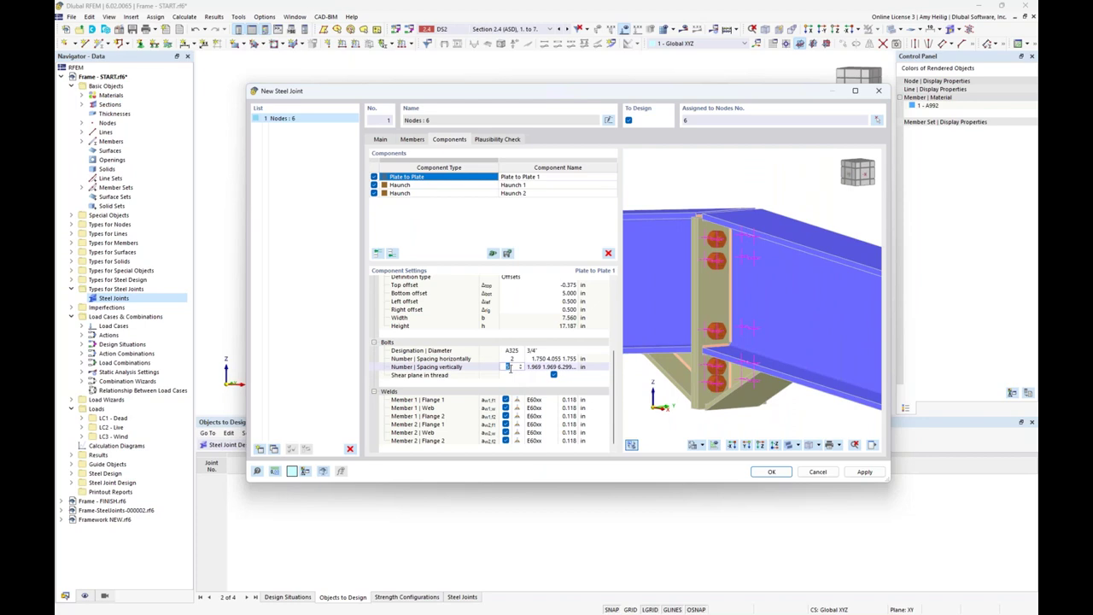
type("3")
Step: Set the vertical bolt spacing of the Plate to Plate component to 3.5, 5.5 and 5.0 in
left_click(538, 367)
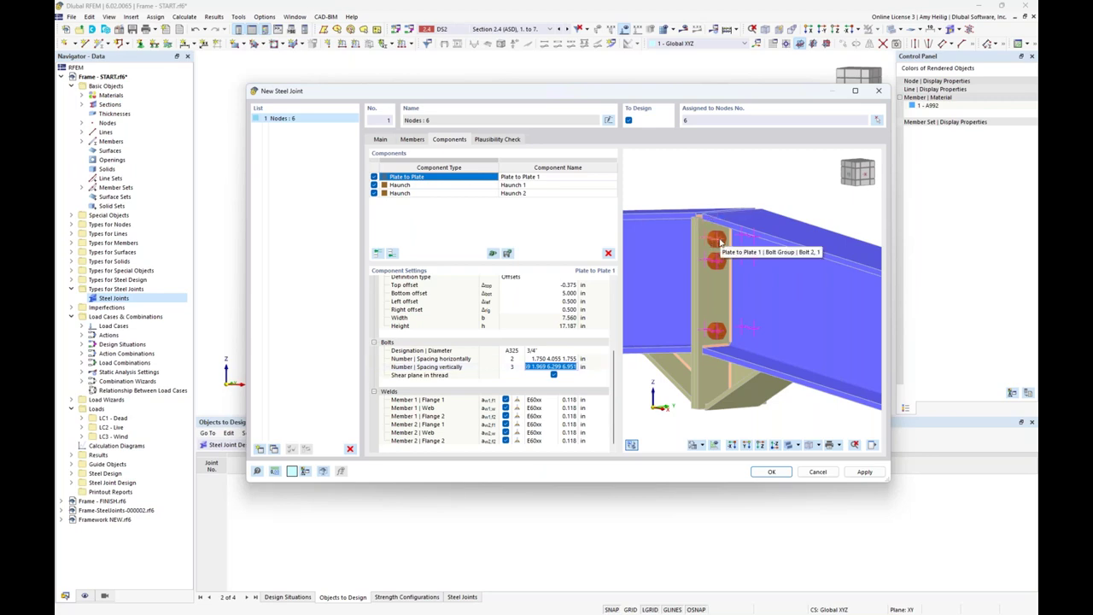
key("BackSpace")
type("3.5")
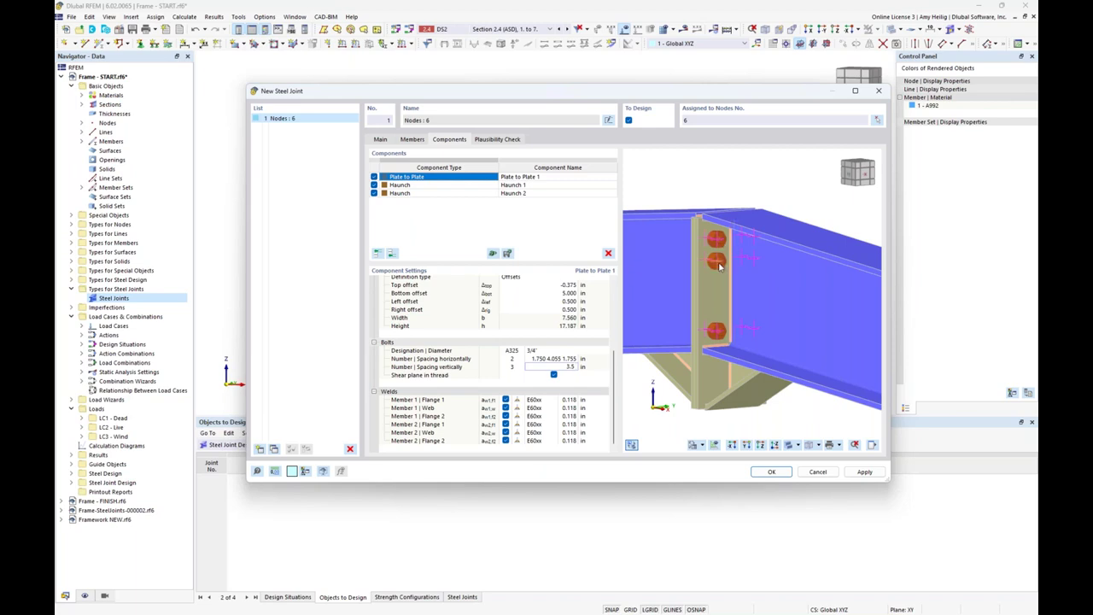
type("5.5")
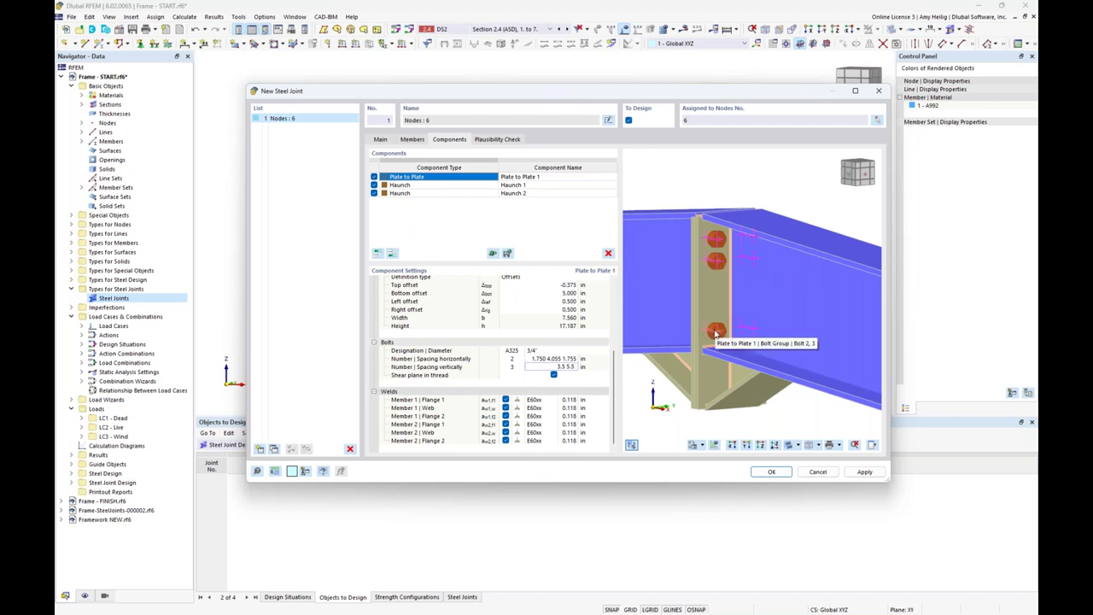
type("5.0")
key("Return")
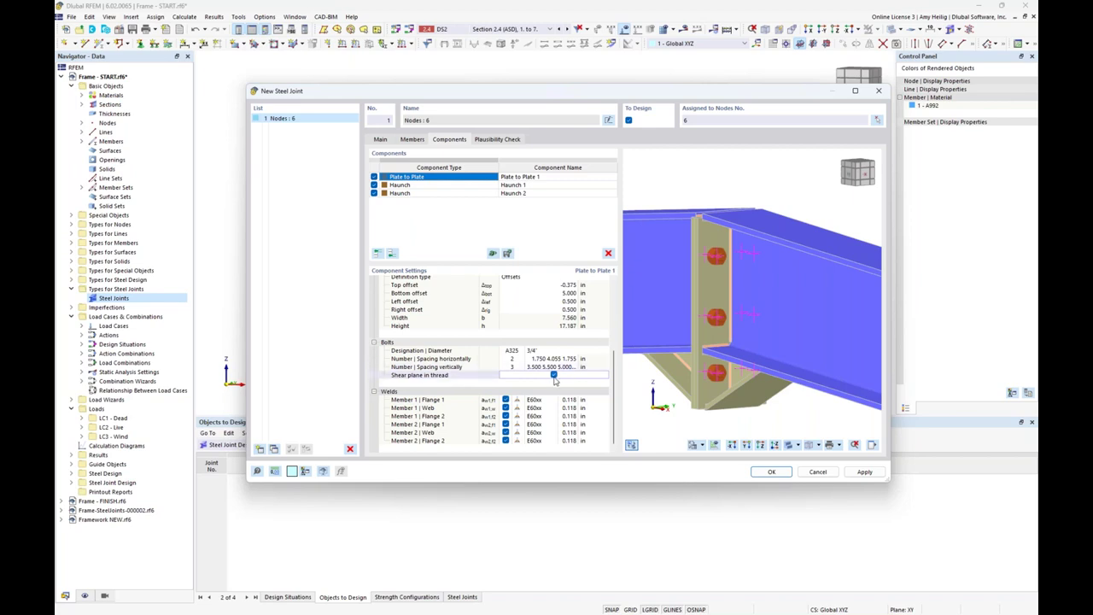
Step: Locate the members' flange and web welds in the joint model, and switch the Member 2 web weld off and back on
left_click(462, 401)
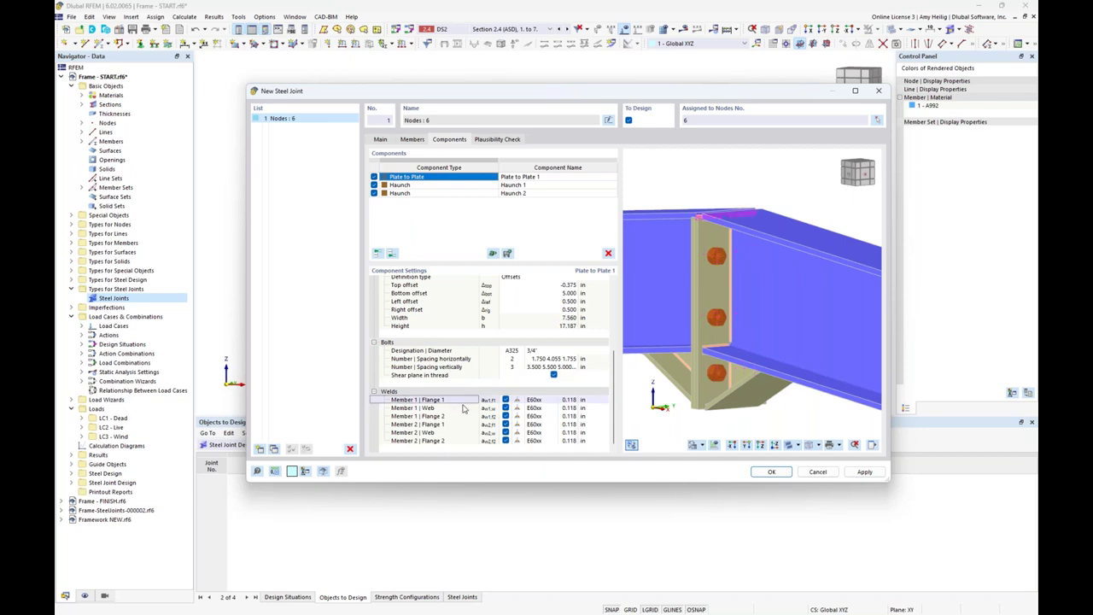
left_click(454, 425)
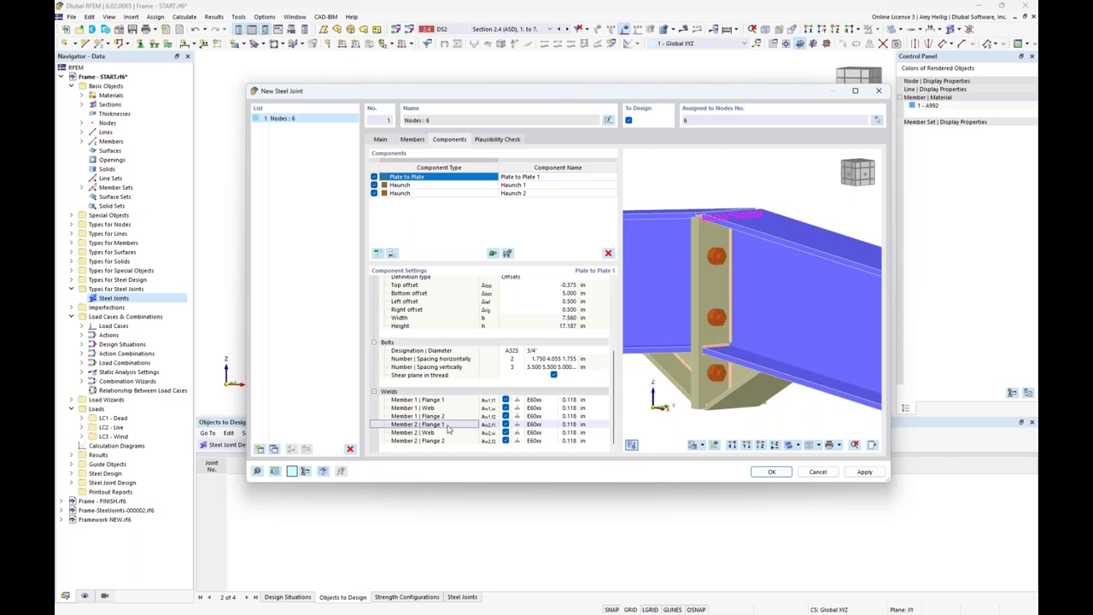
left_click(445, 433)
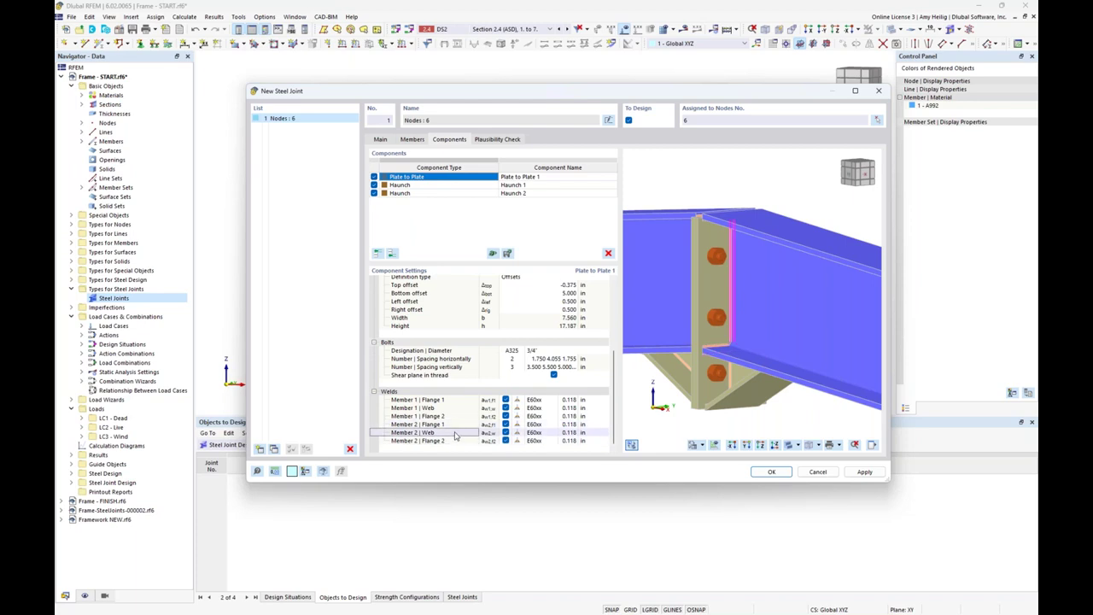
left_click(506, 433)
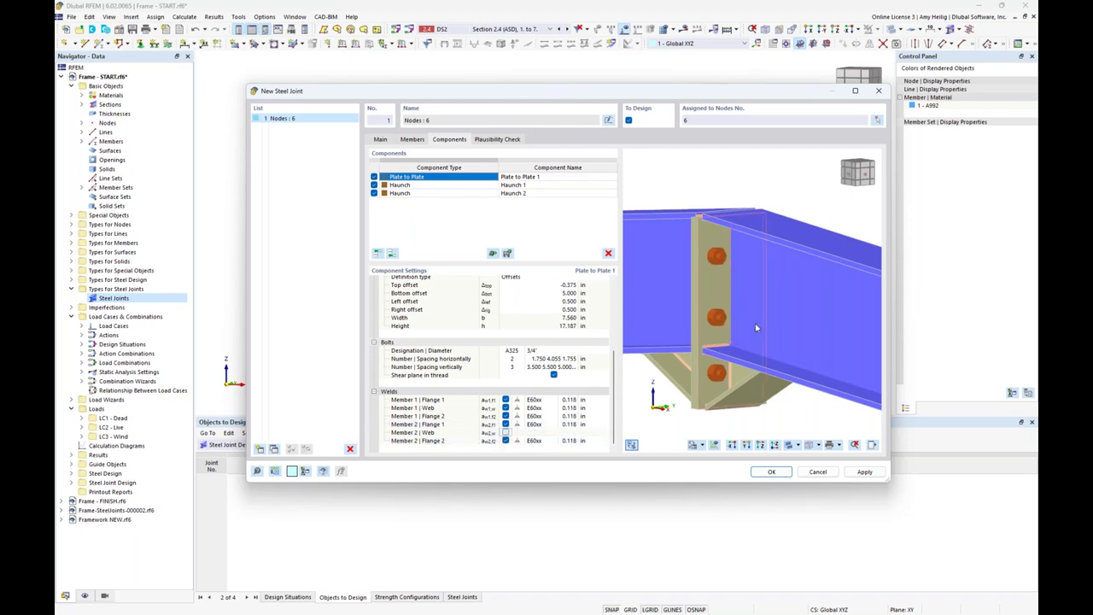
left_click(505, 432)
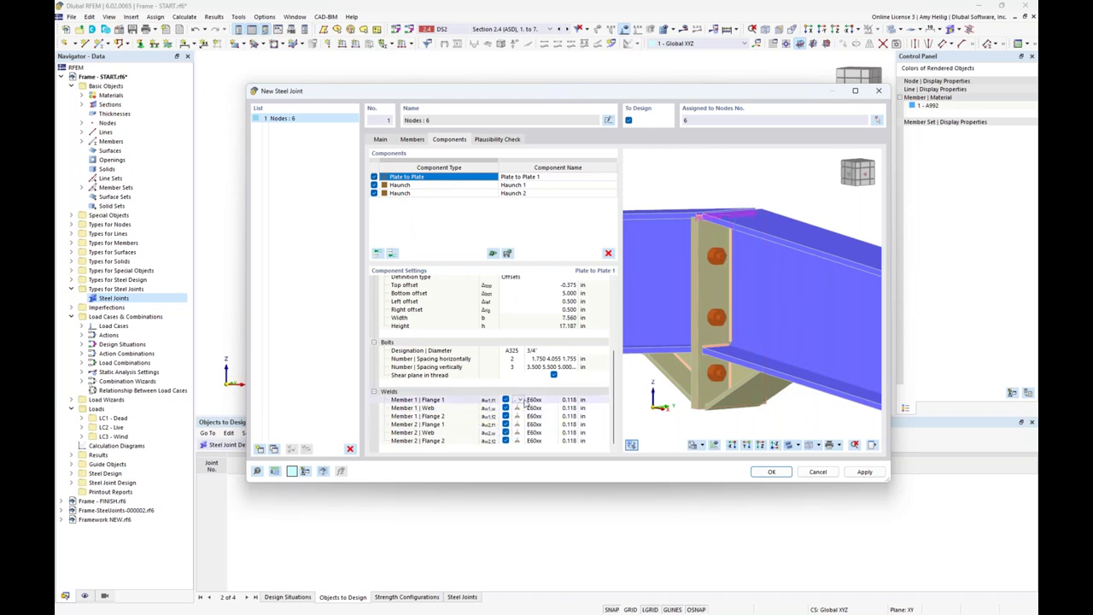
Step: Review the weld types and electrode grades available for the Member 1 Flange 1 weld, keeping E60xx
left_click(520, 400)
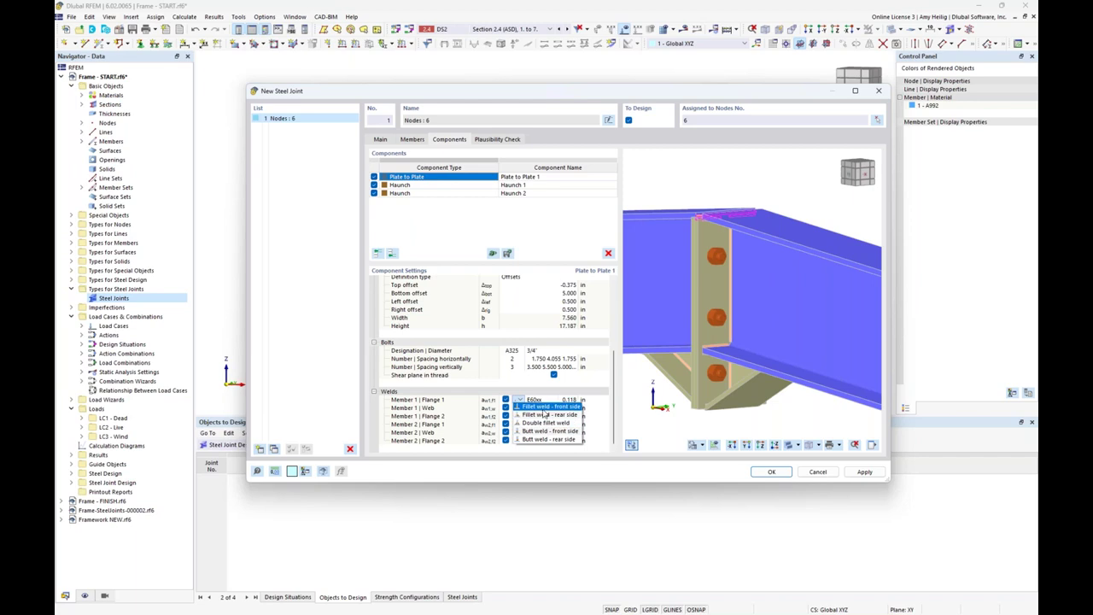
left_click(552, 400)
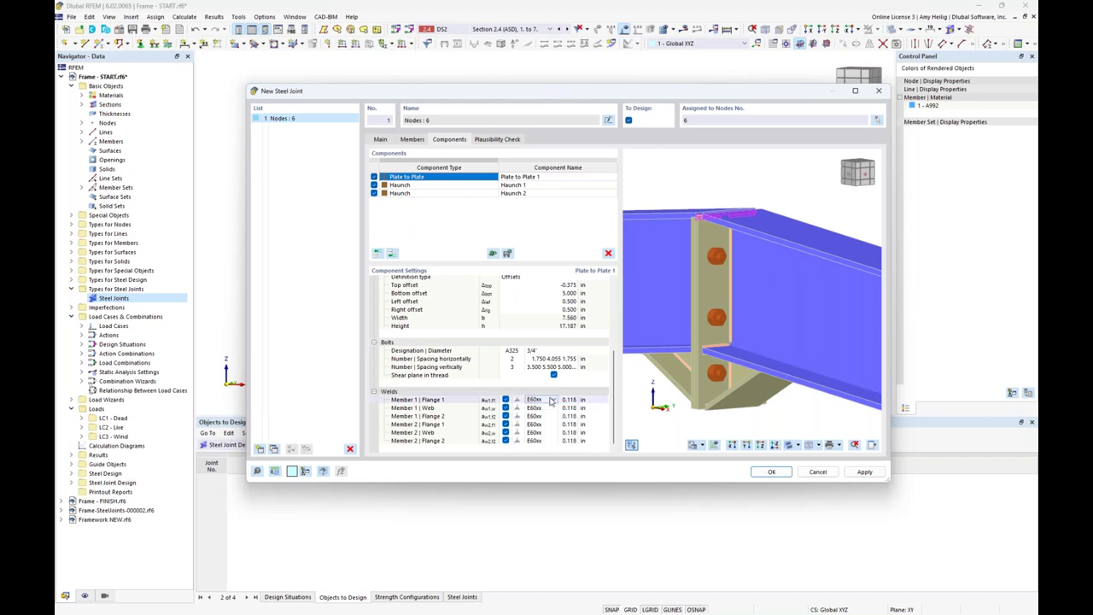
left_click(553, 401)
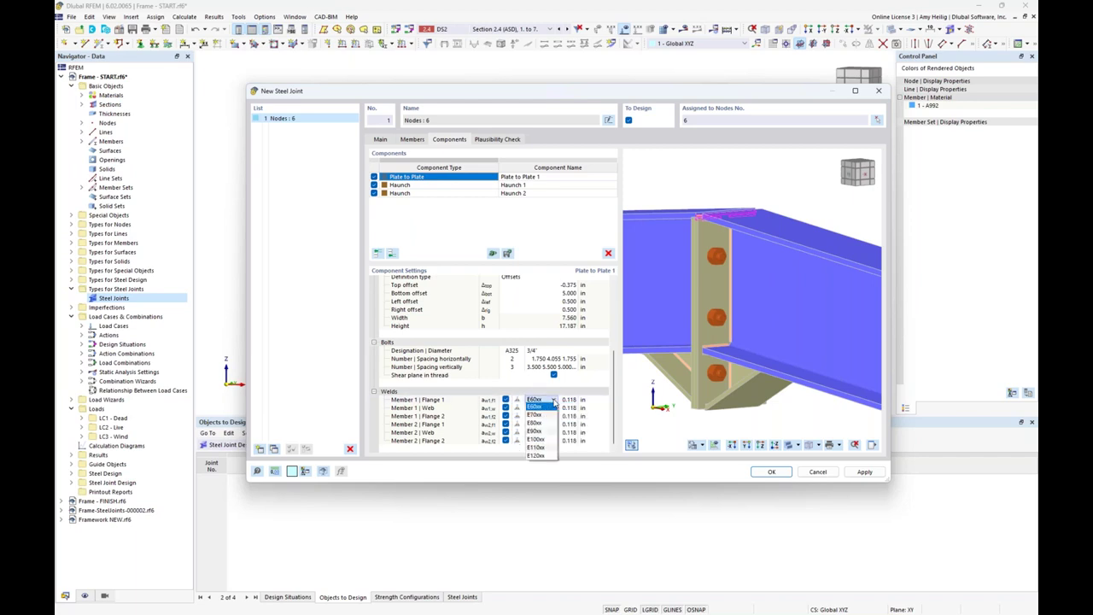
left_click(551, 407)
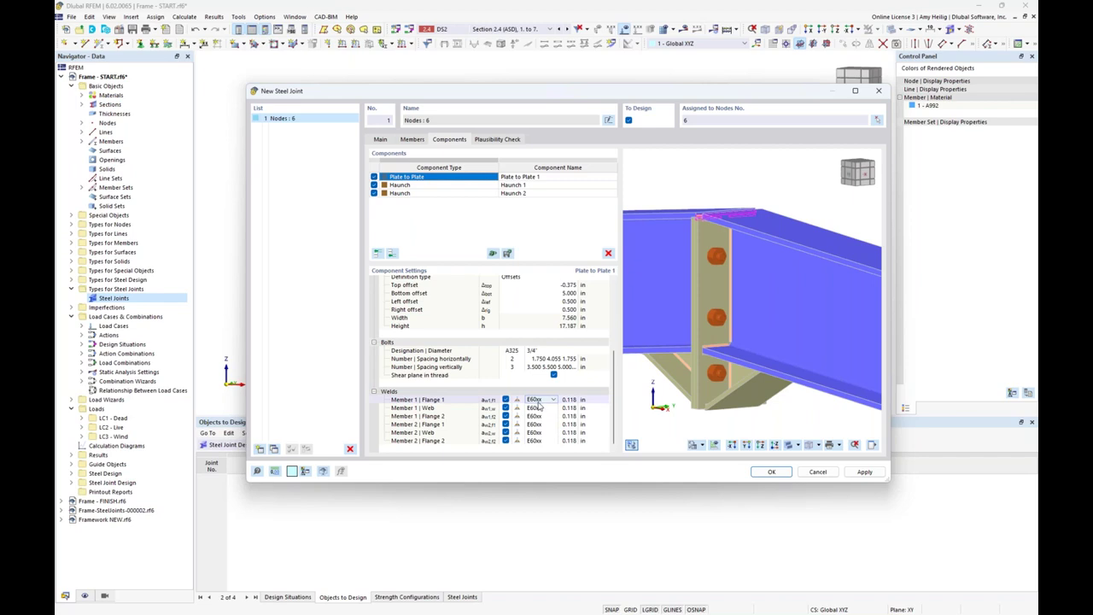
Step: Set the weld size of all Member 1 and Member 2 flange and web welds to 0.25 in
left_click(572, 400)
type("0.25")
key("Tab")
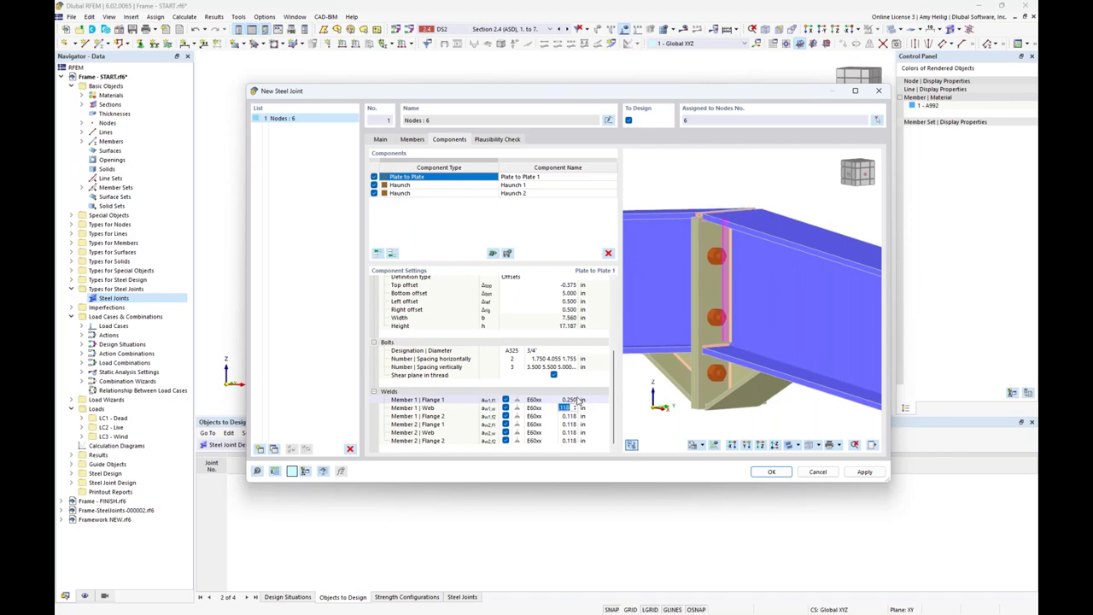
type("0.25")
key("Tab")
type("0.25")
key("Tab")
type("0.25")
key("Tab")
type("0.25")
key("Tab")
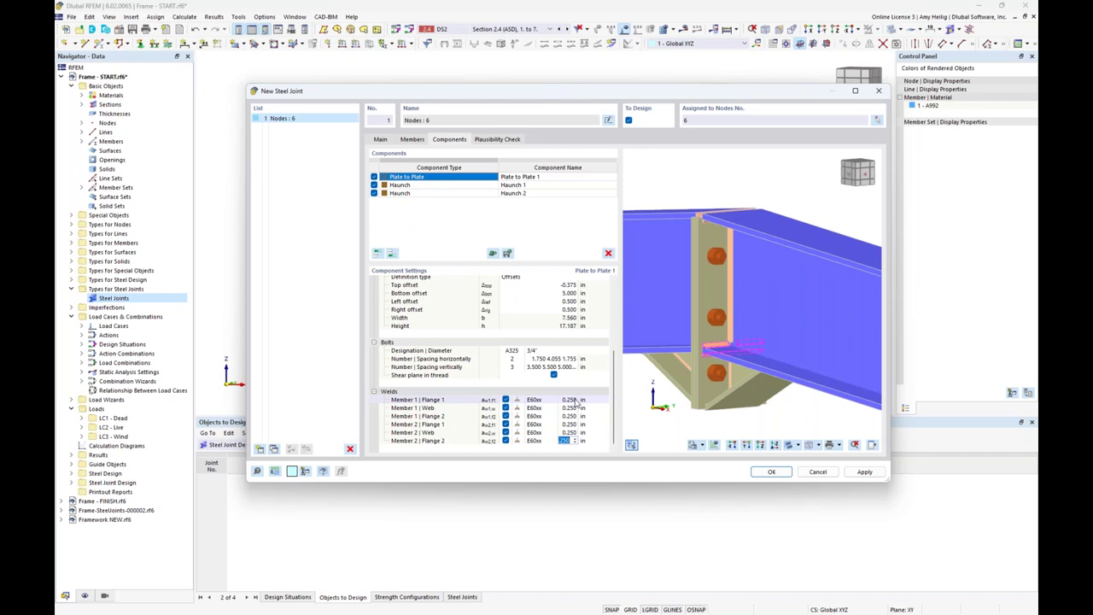
left_click(570, 400)
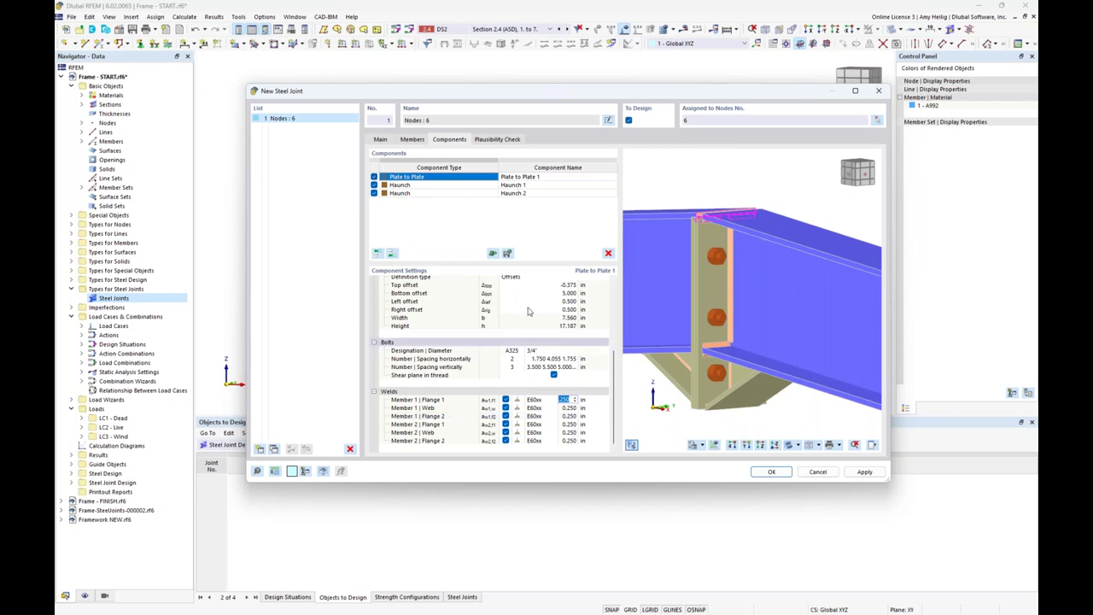
Step: Review the extended member and reference plate of Haunch 1, and set its plate thickness to 0.5 in
left_click(429, 185)
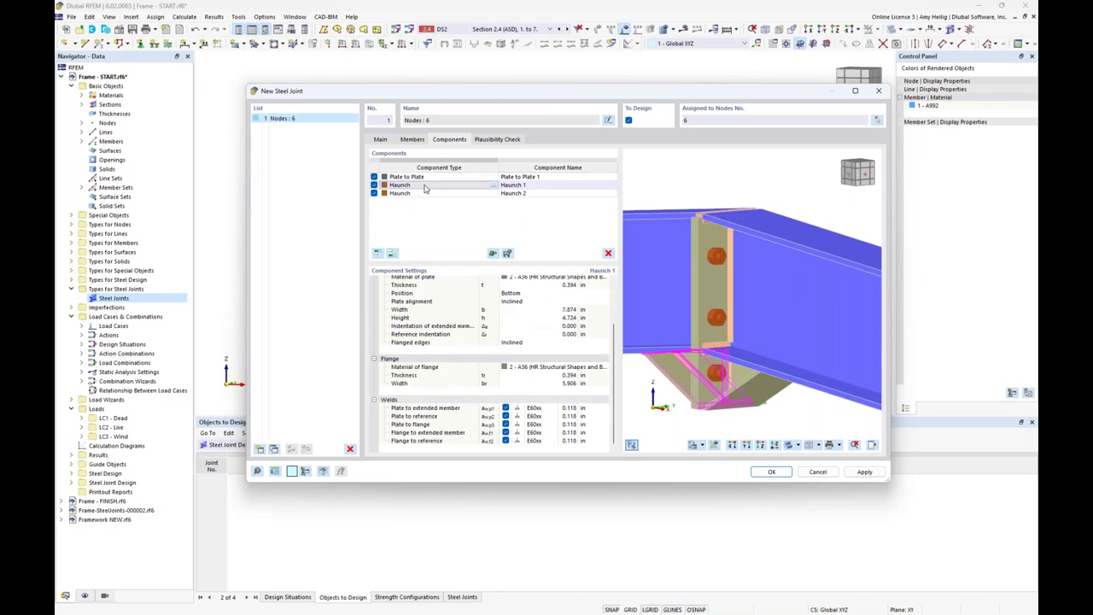
middle_click_drag(665, 383, 705, 381, "ctrl")
scroll(709, 369, "up", 2)
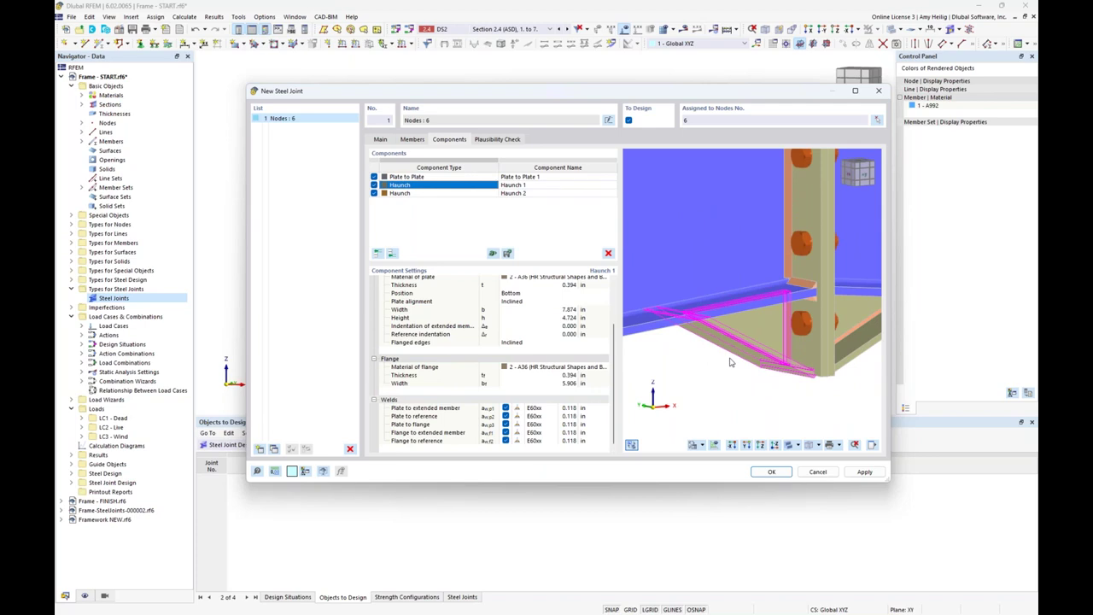
scroll(540, 316, "up", 2)
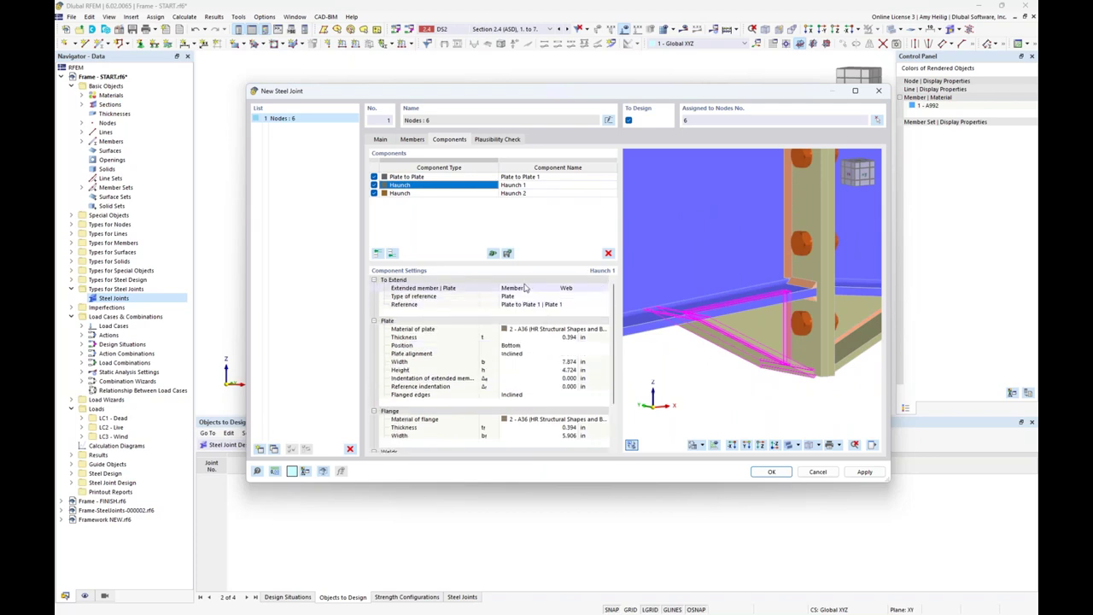
left_click(527, 292)
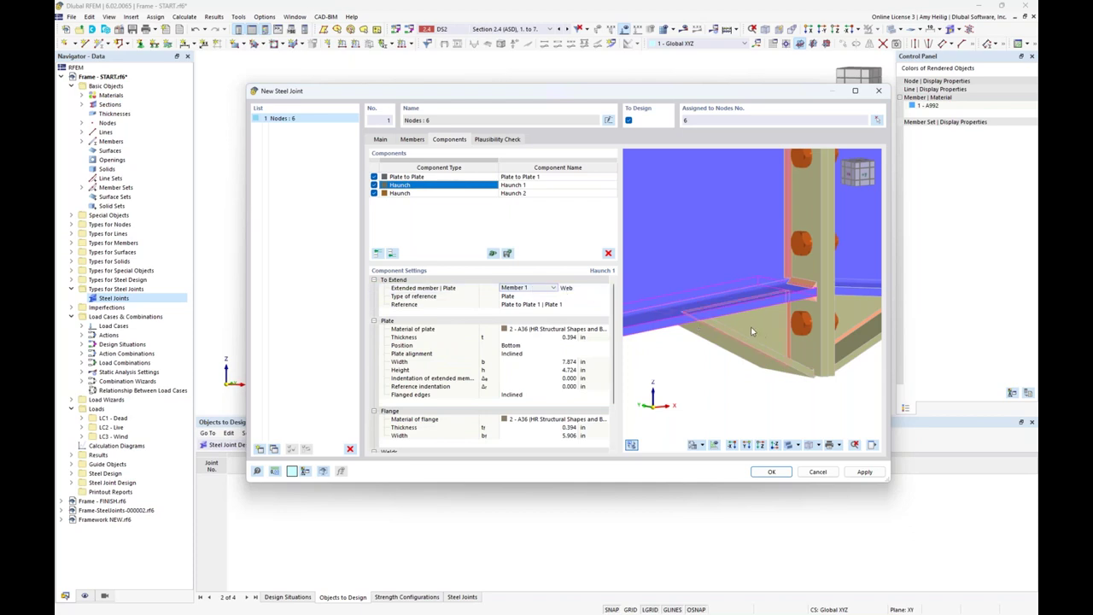
left_click(551, 303)
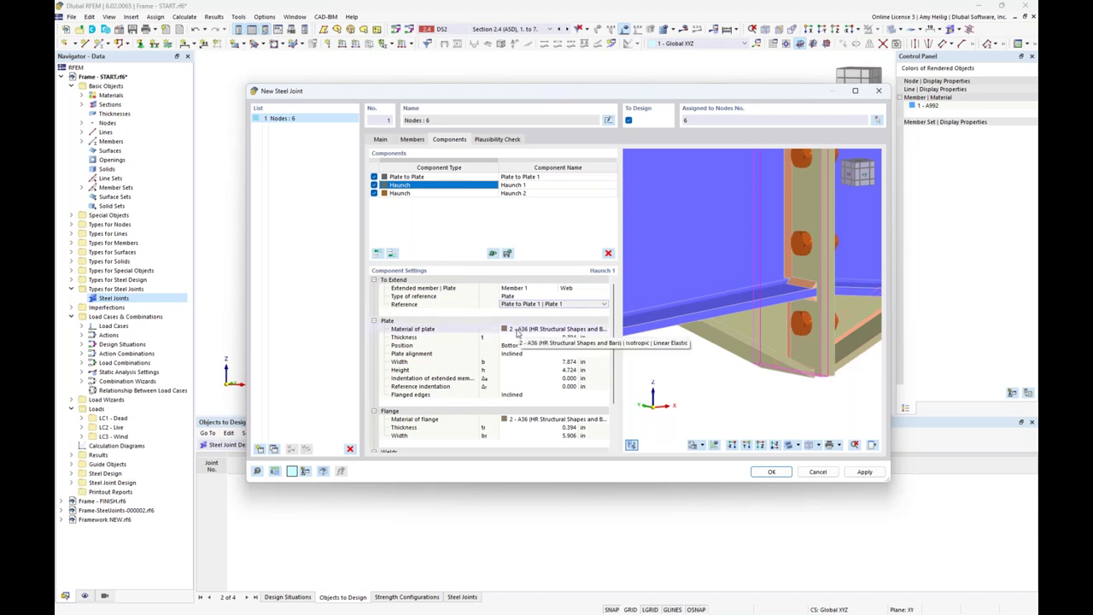
left_click(555, 337)
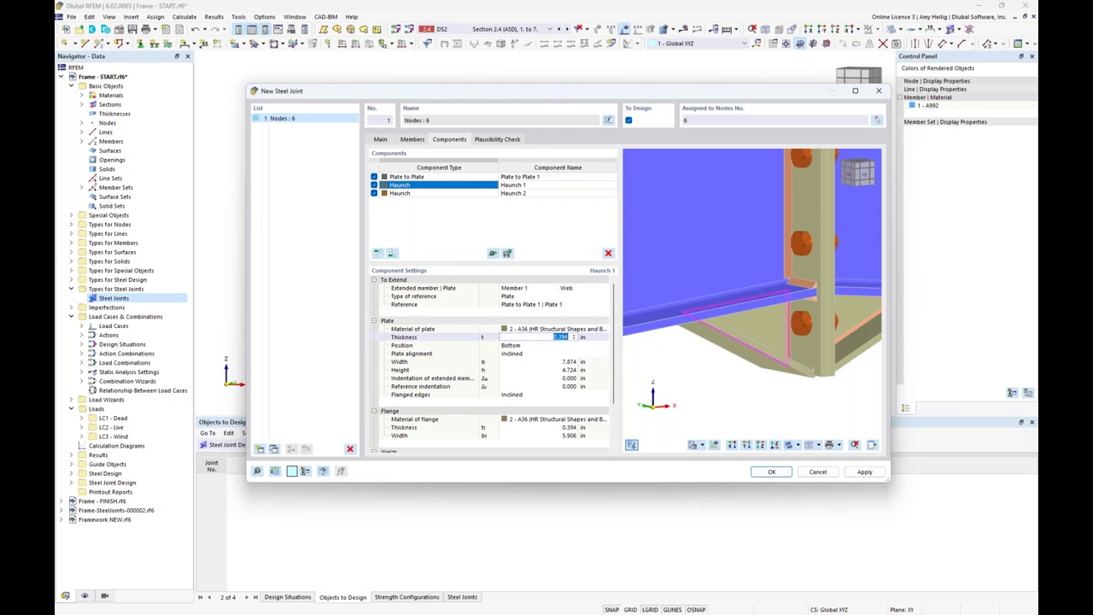
type("0.5")
left_click(553, 363)
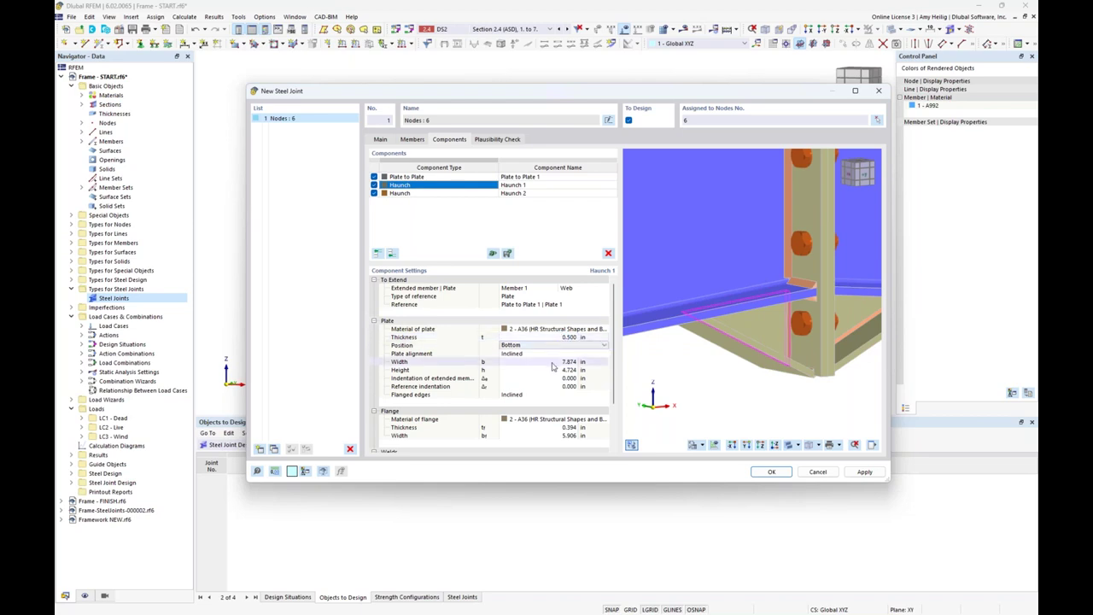
Step: Set the Haunch 1 plate width to 12 in and its height to 5 in
middle_click_drag(698, 346, 672, 346, "ctrl")
left_click(562, 361)
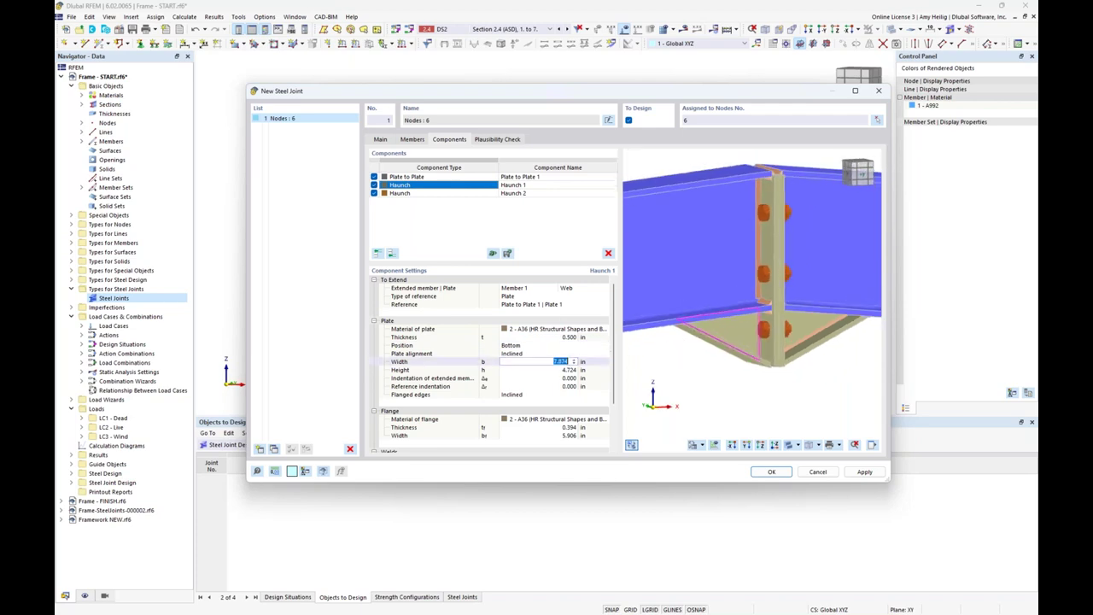
type("12")
key("Tab")
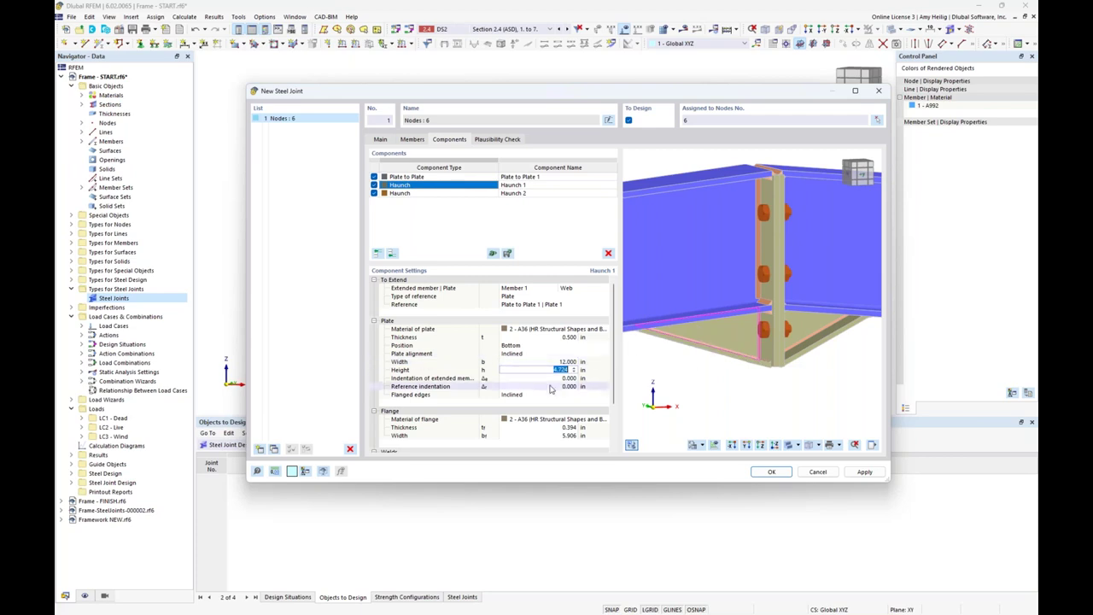
type("5")
key("Tab")
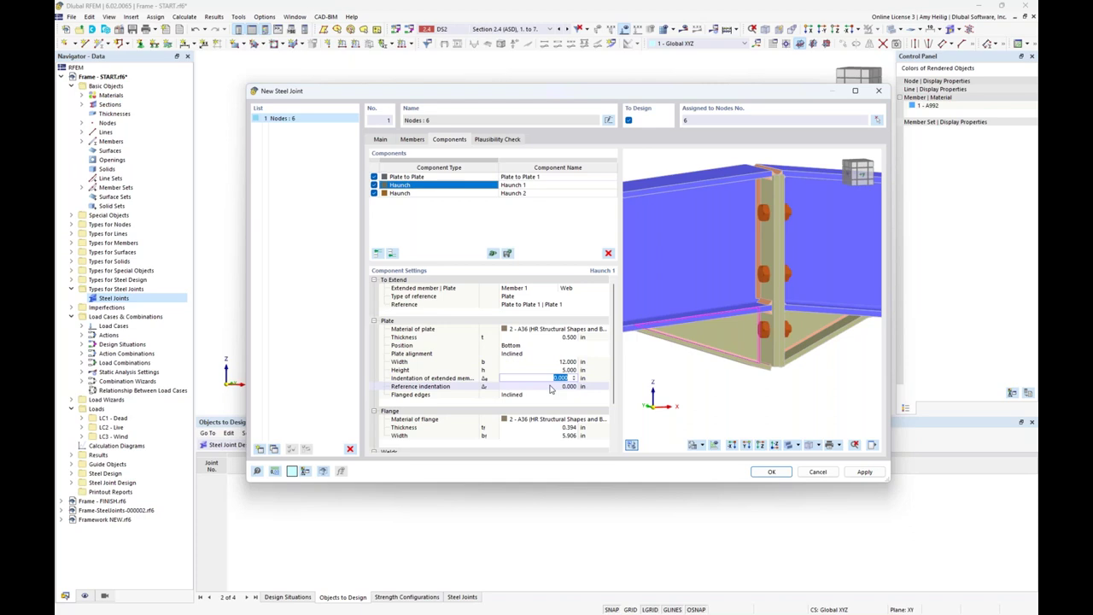
Step: Remove the flange from Haunch 1 by setting its flanged edges to none (--)
mouse_move(736, 377)
middle_mouse_down("ctrl")
mouse_move(766, 340)
mouse_move(748, 364)
middle_mouse_up("ctrl")
left_click(548, 396)
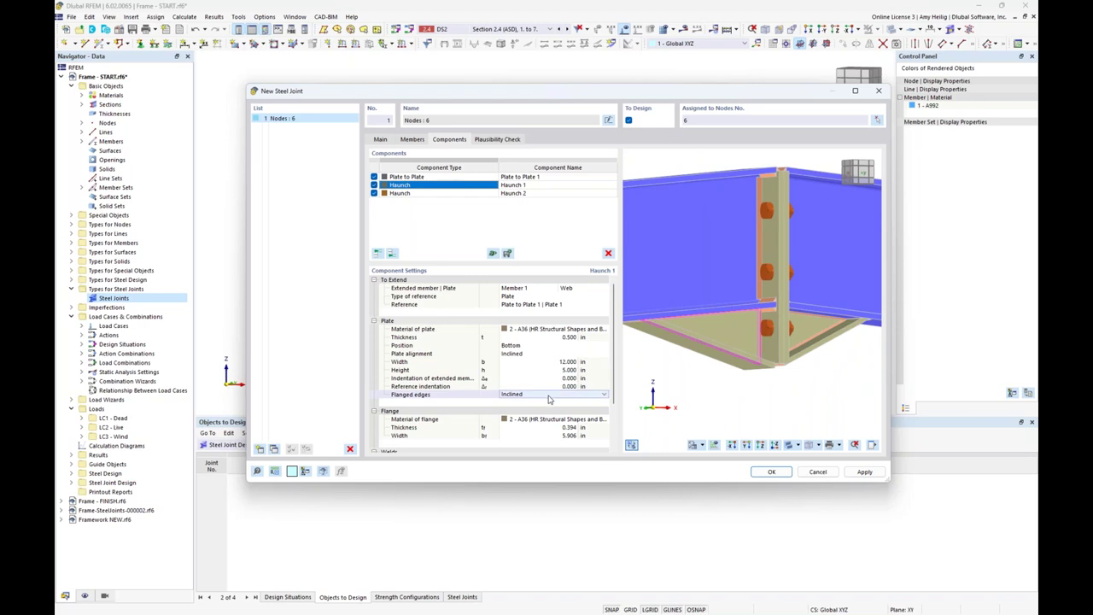
left_click(603, 394)
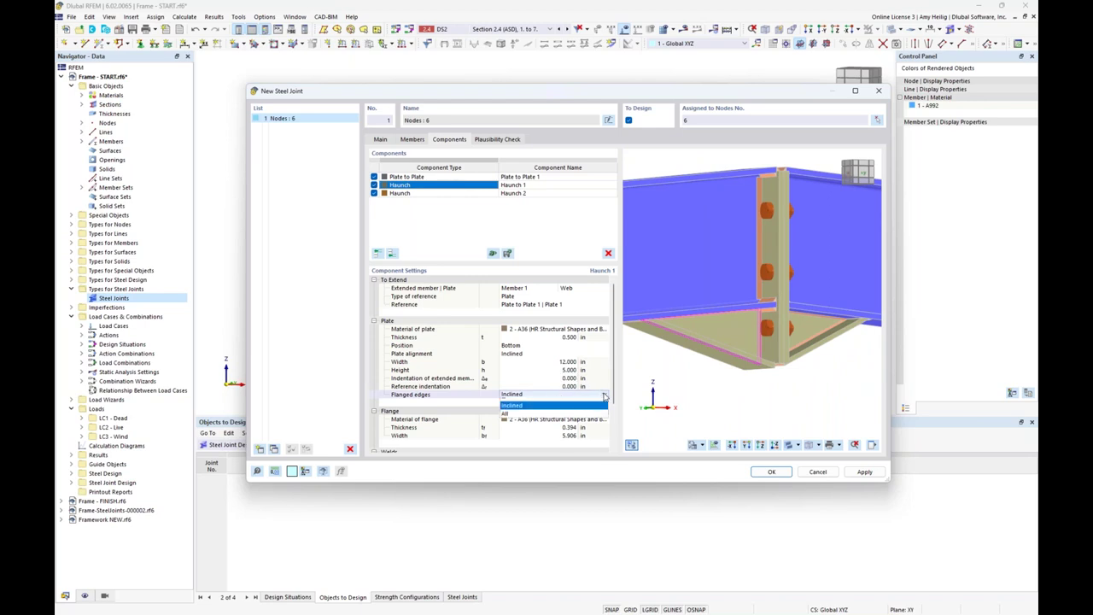
left_click(574, 408)
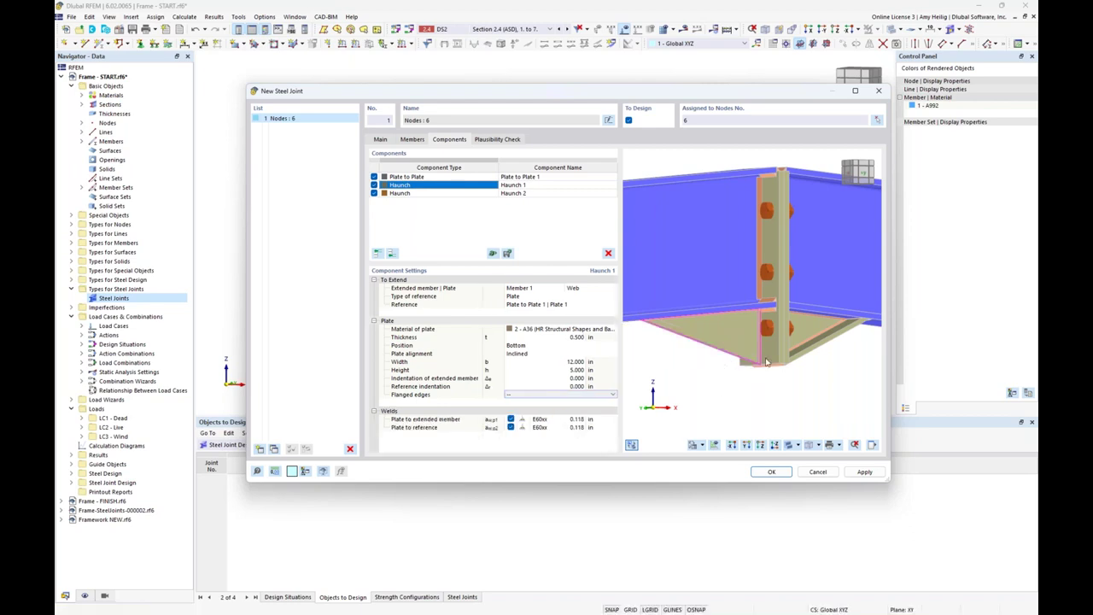
scroll(760, 363, "up", 4)
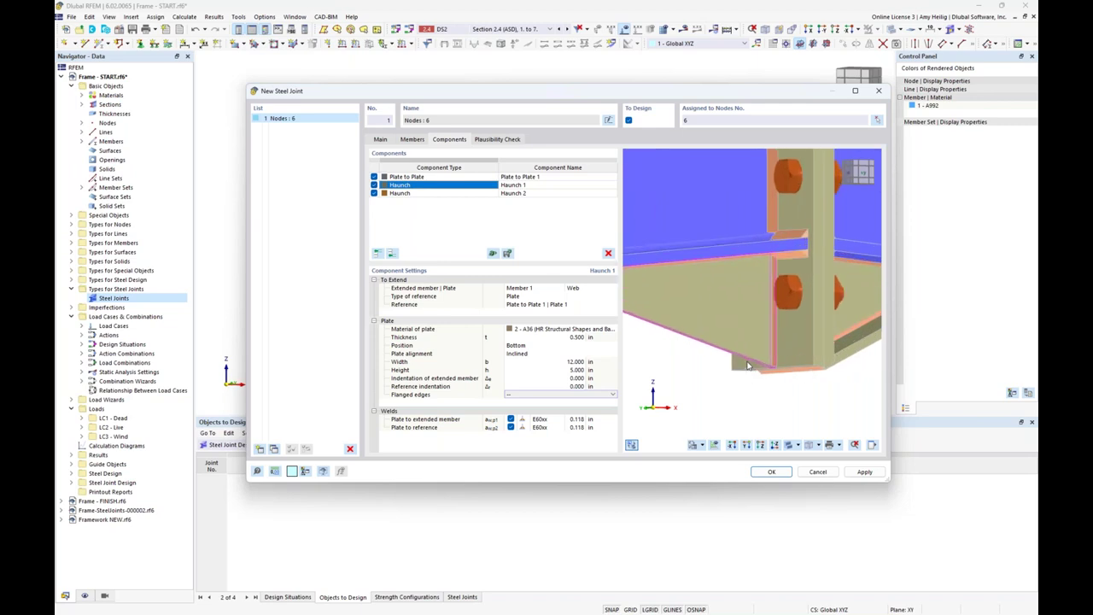
scroll(731, 370, "down", 1)
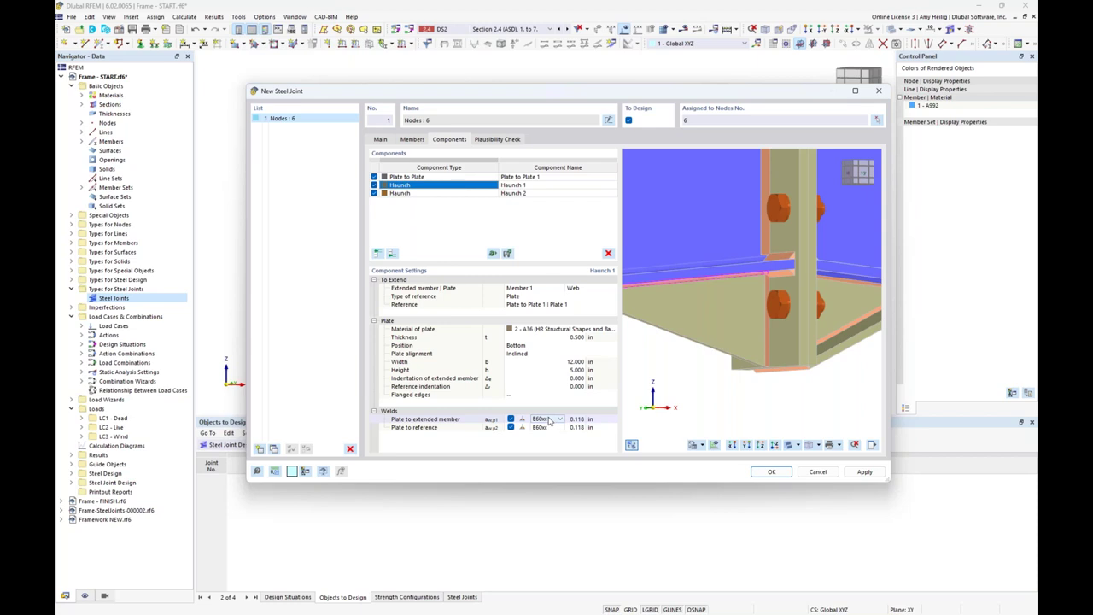
Step: Set the Haunch 1 welds from plate to extended member and from plate to reference to 0.25 in
middle_click_drag(710, 305, 714, 273, "ctrl")
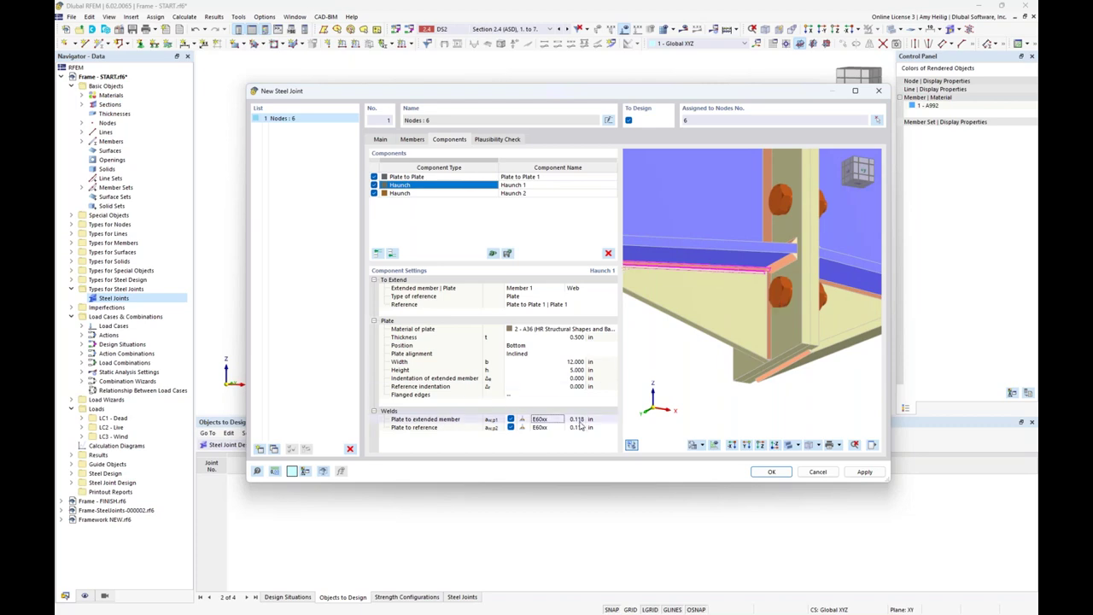
left_click(579, 419)
type("0.25")
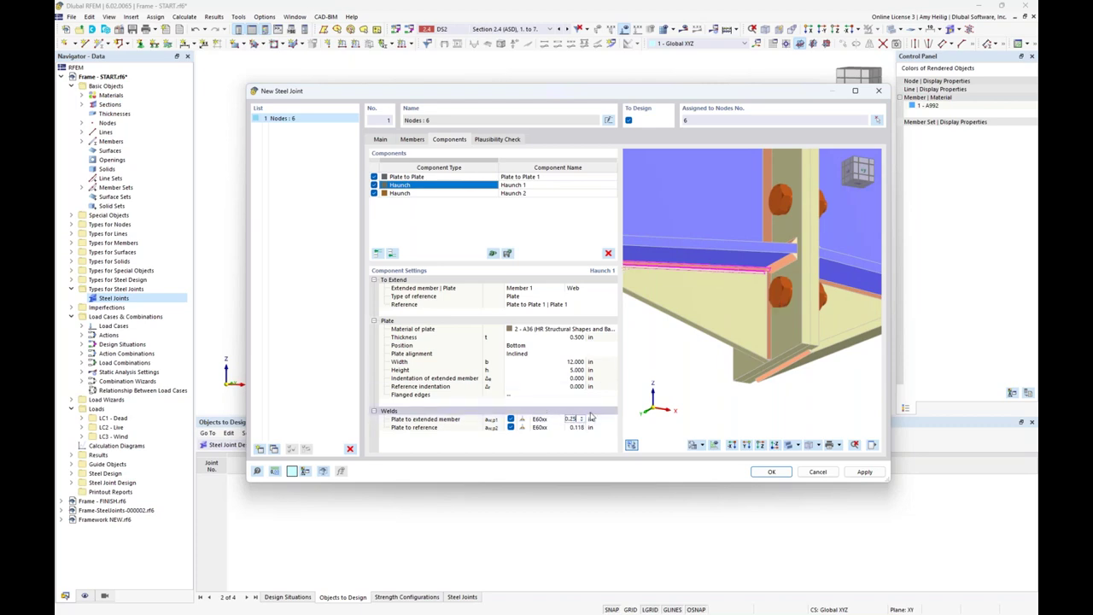
left_click(577, 427)
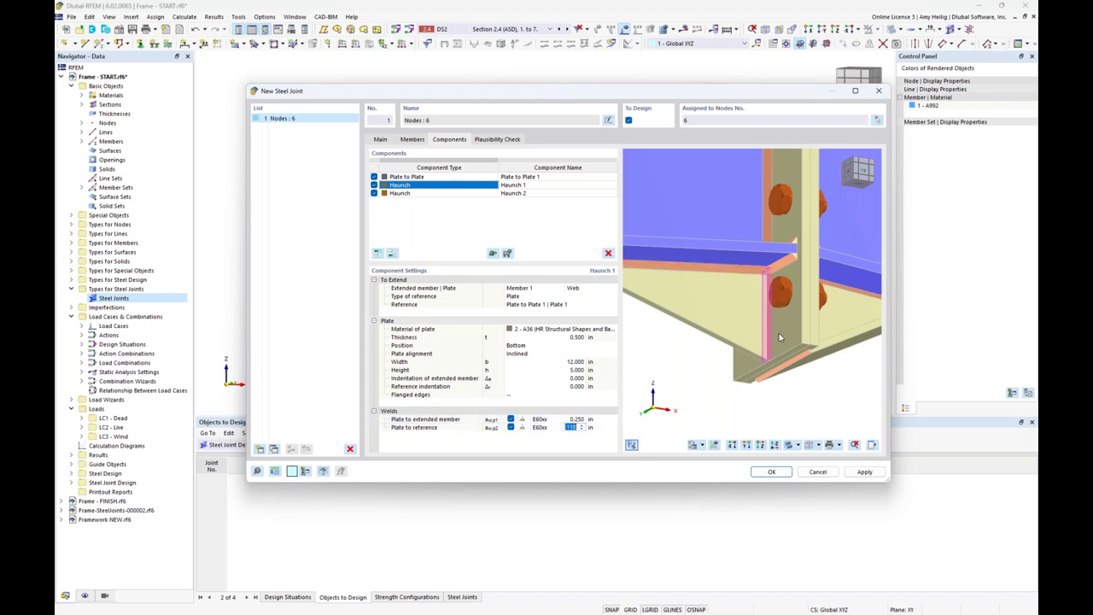
type("0.25")
left_click(570, 419)
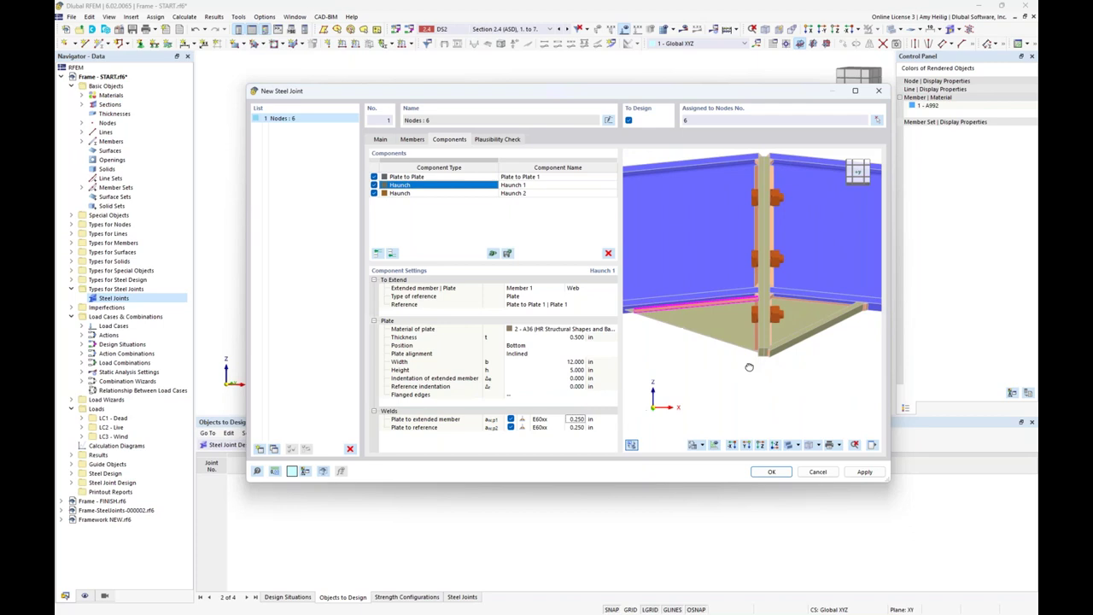
Step: Set the Haunch 2 plate to 0.5 in thick, 12 in wide and 5 in high
middle_click_drag(812, 361, 761, 367, "ctrl")
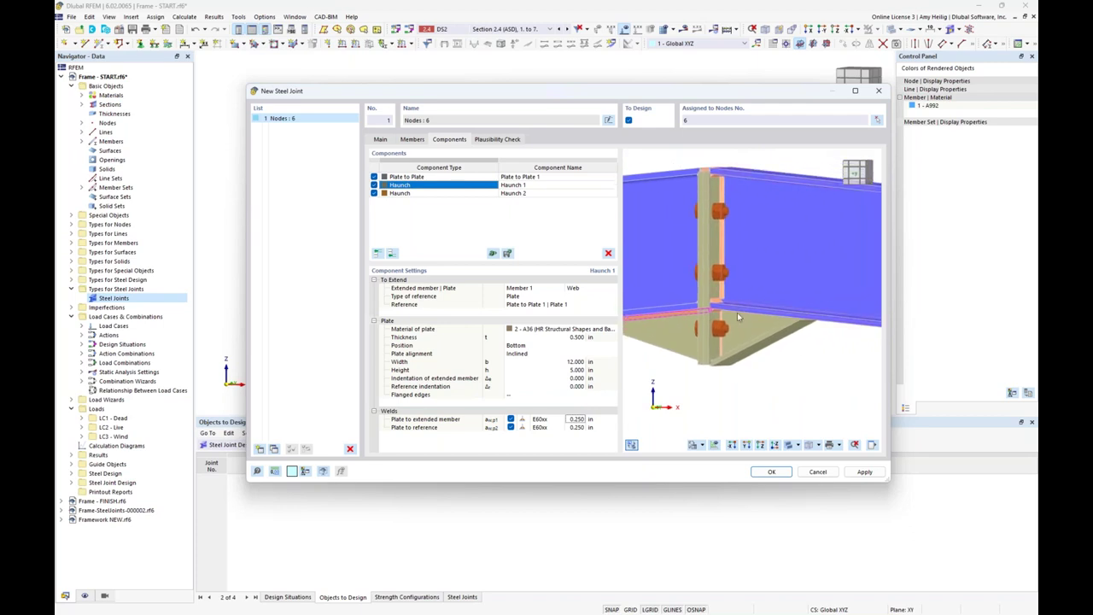
left_click(480, 195)
left_click(480, 195)
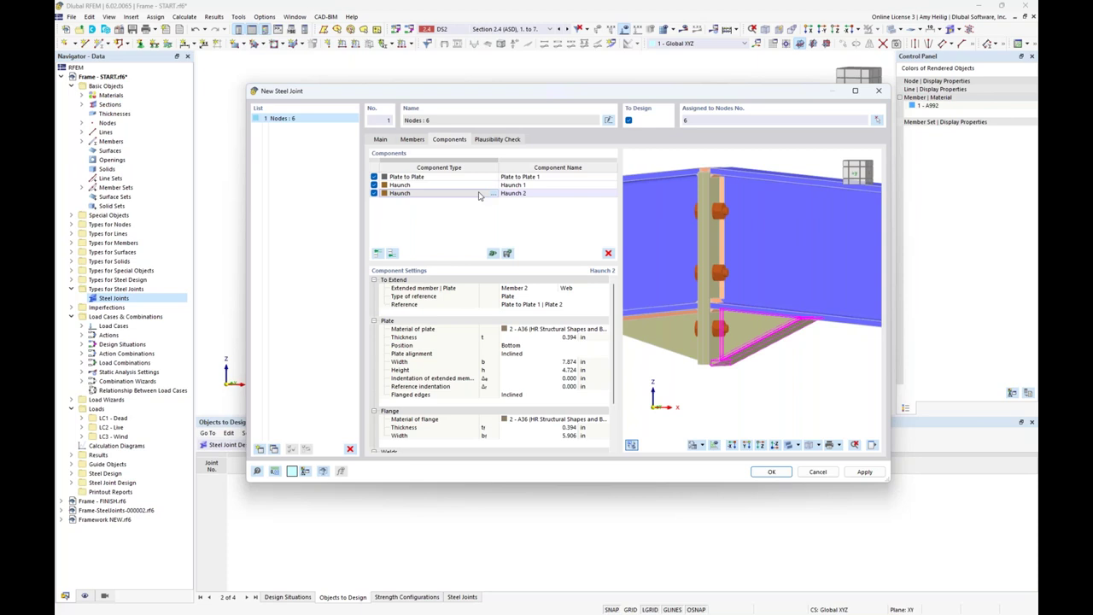
left_click(557, 337)
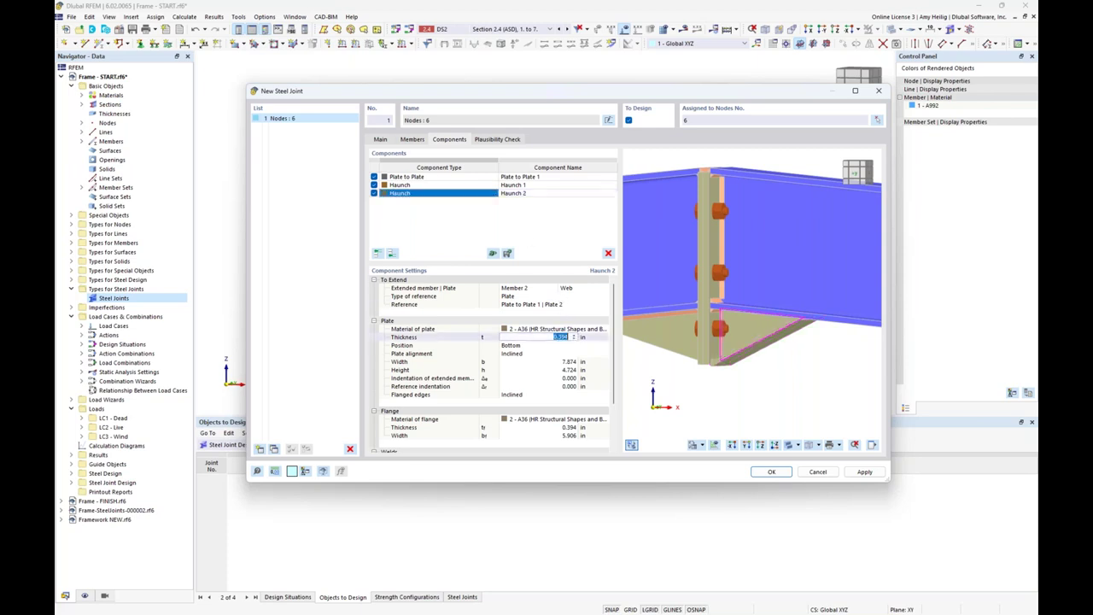
type("0.5")
key("Tab")
key("Tab")
key("Tab")
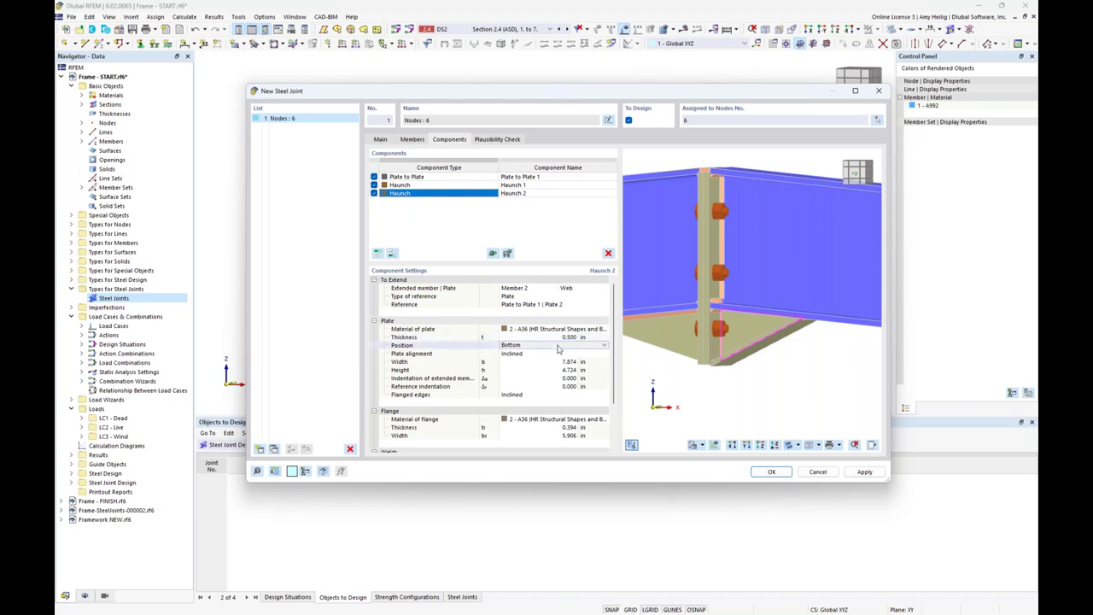
type("12")
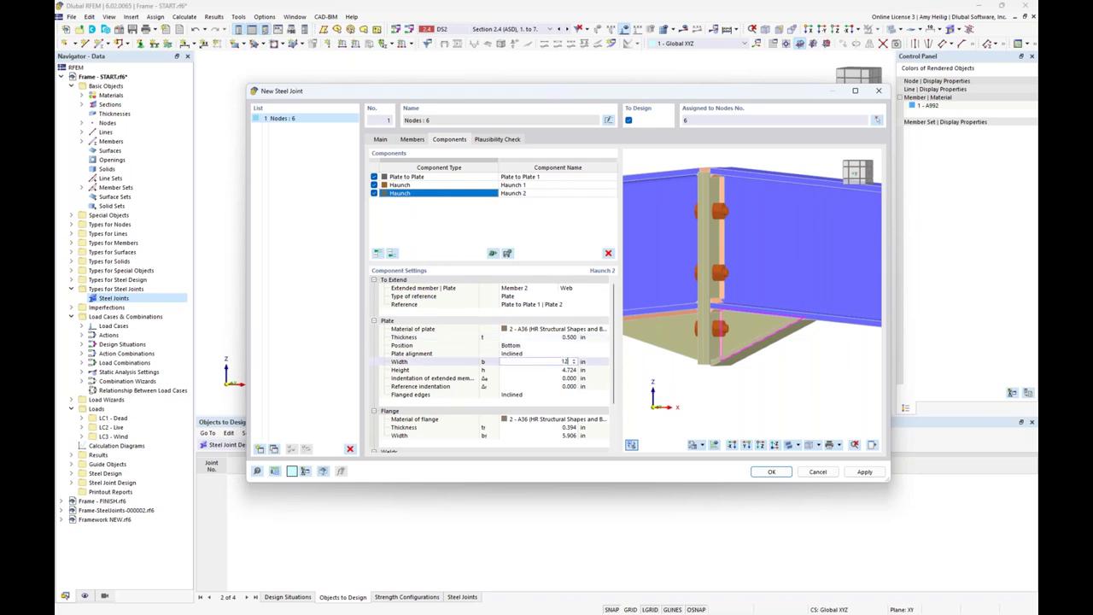
type("5")
key("Tab")
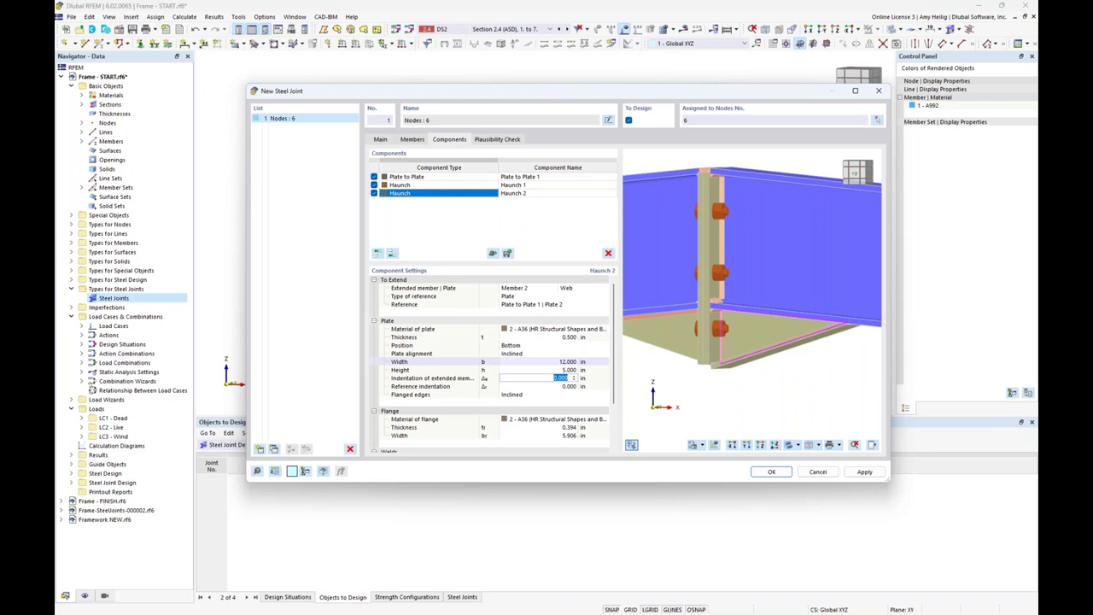
Step: Remove the flange from Haunch 2 by setting its flanged edges to none (--)
left_click(539, 395)
left_click(540, 396)
left_click(539, 408)
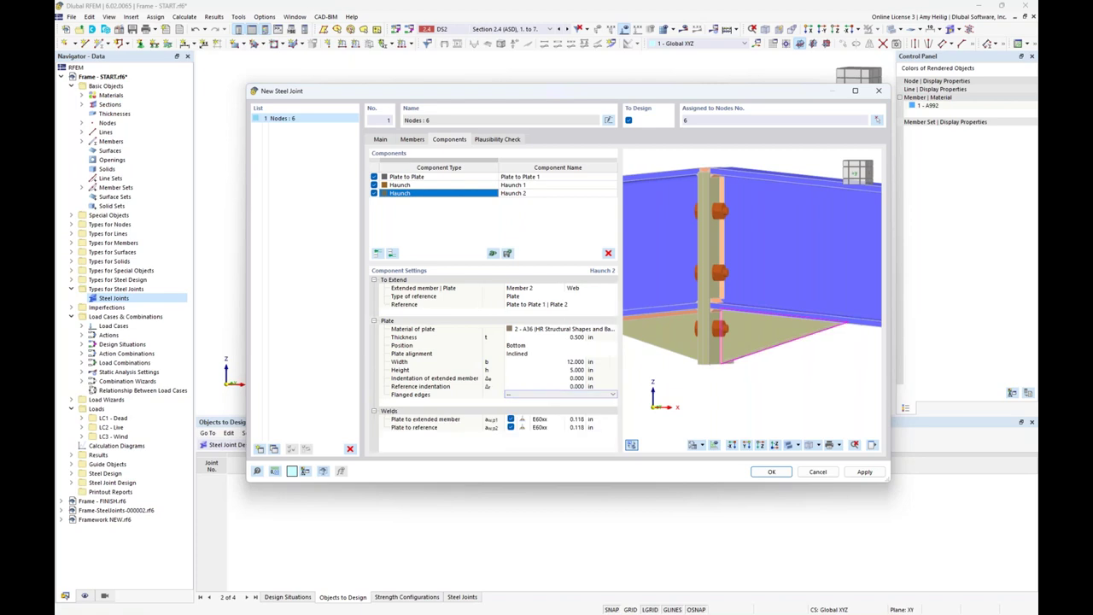
Step: Set both Haunch 2 plate welds, to the extended member and to the reference, to 0.25 in
left_click(574, 419)
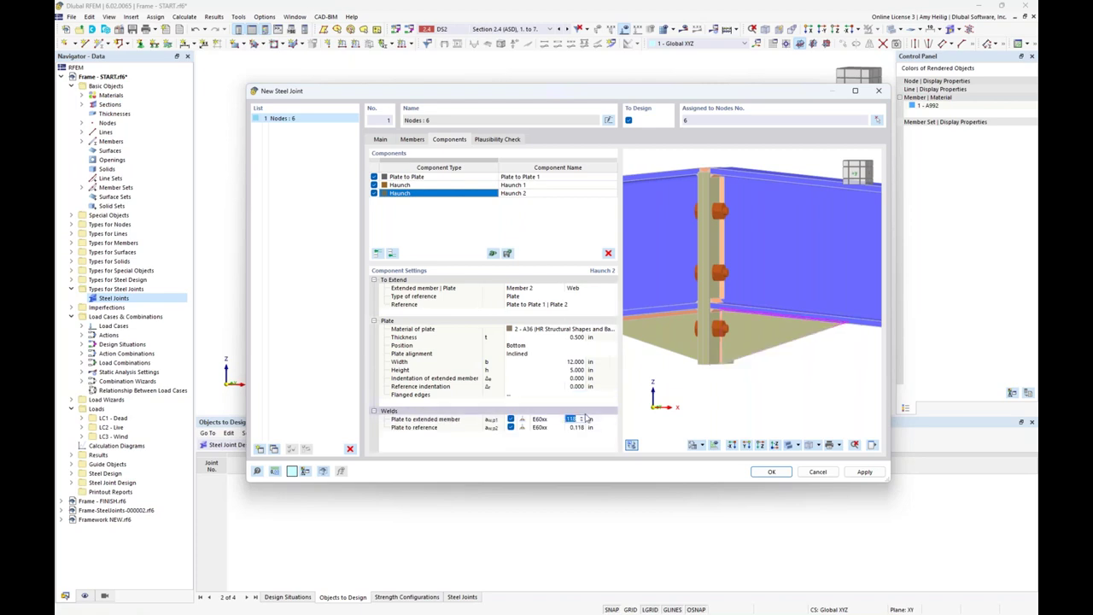
key("Return")
left_click(587, 419)
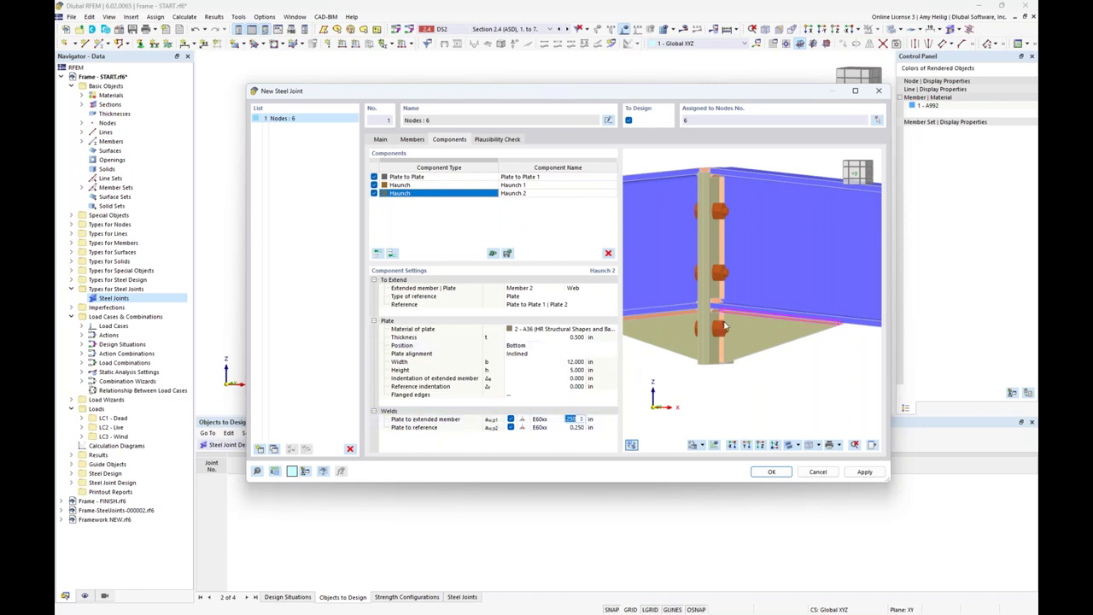
middle_click_drag(776, 349, 725, 391, "ctrl")
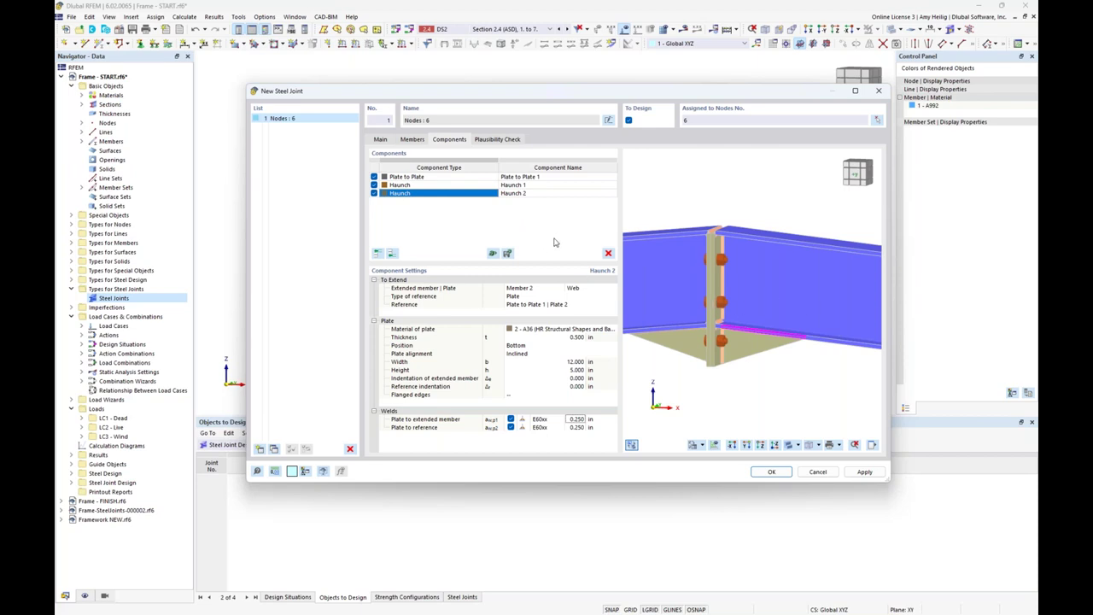
Step: Check the plausibility of the ridge joint and accept the new steel joint at node 6
left_click(496, 141)
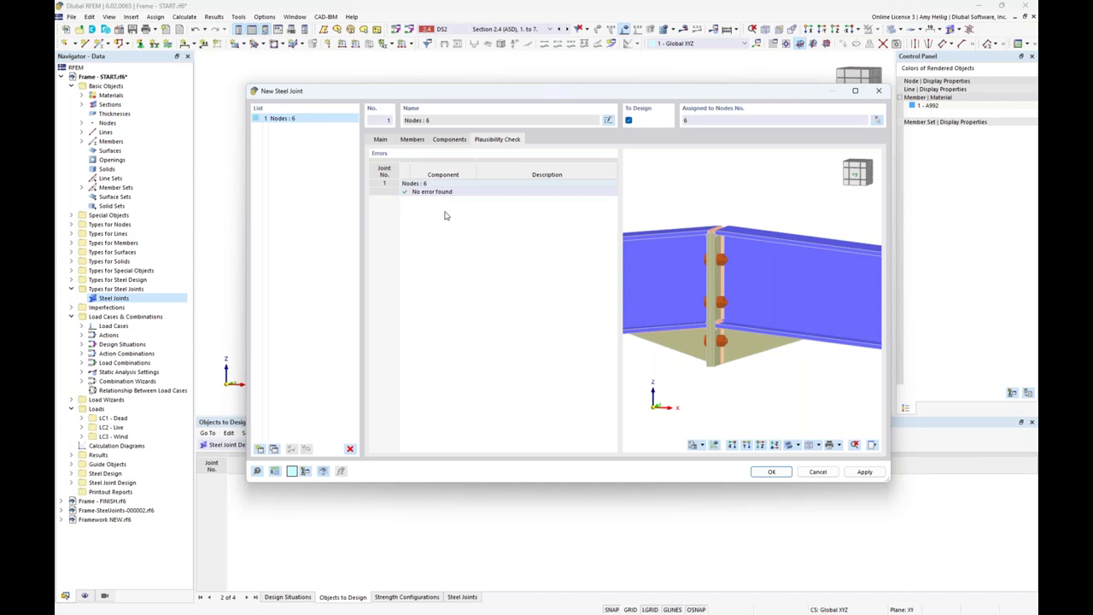
middle_click_drag(747, 378, 715, 348, "ctrl")
scroll(714, 349, "up", 3)
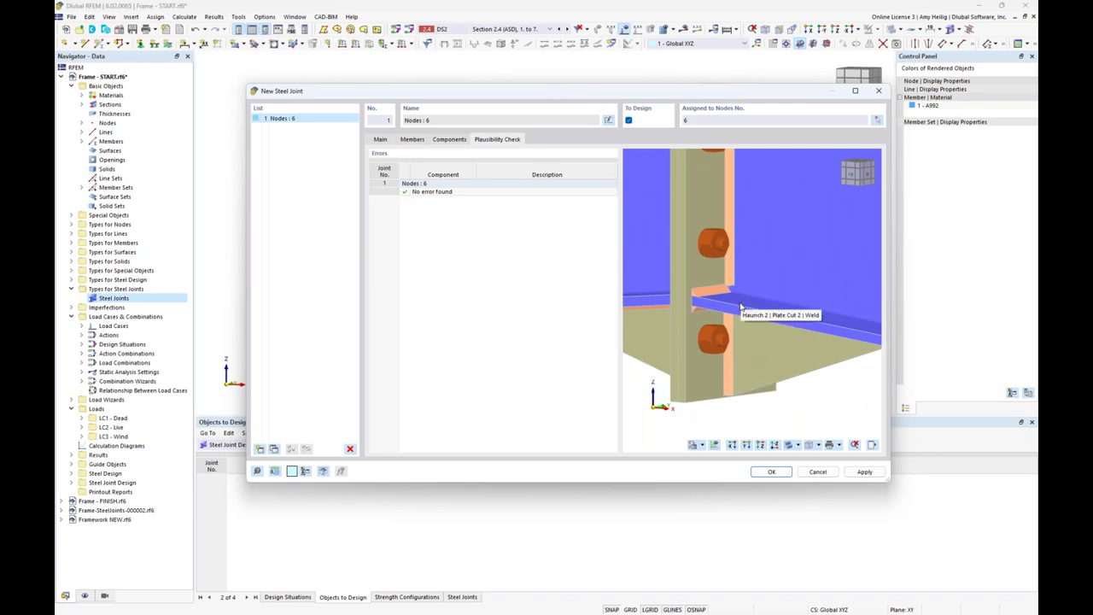
scroll(739, 351, "down", 4)
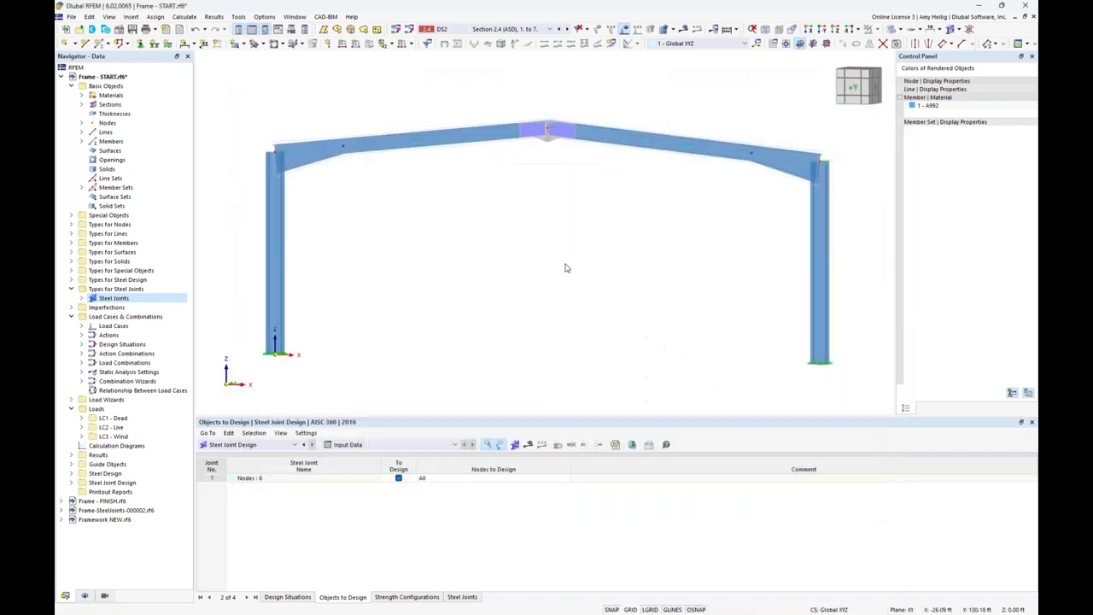
Step: Display the frame model in transparent mode to expose the steel joint at the ridge
middle_click_drag(593, 203, 572, 201, "ctrl")
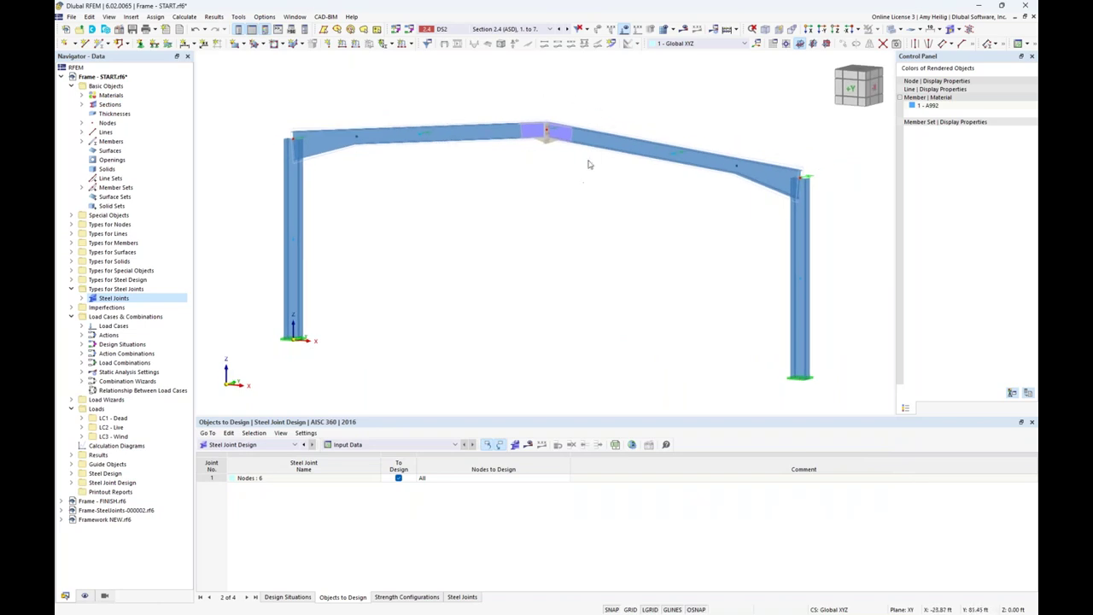
middle_click_drag(554, 164, 536, 225)
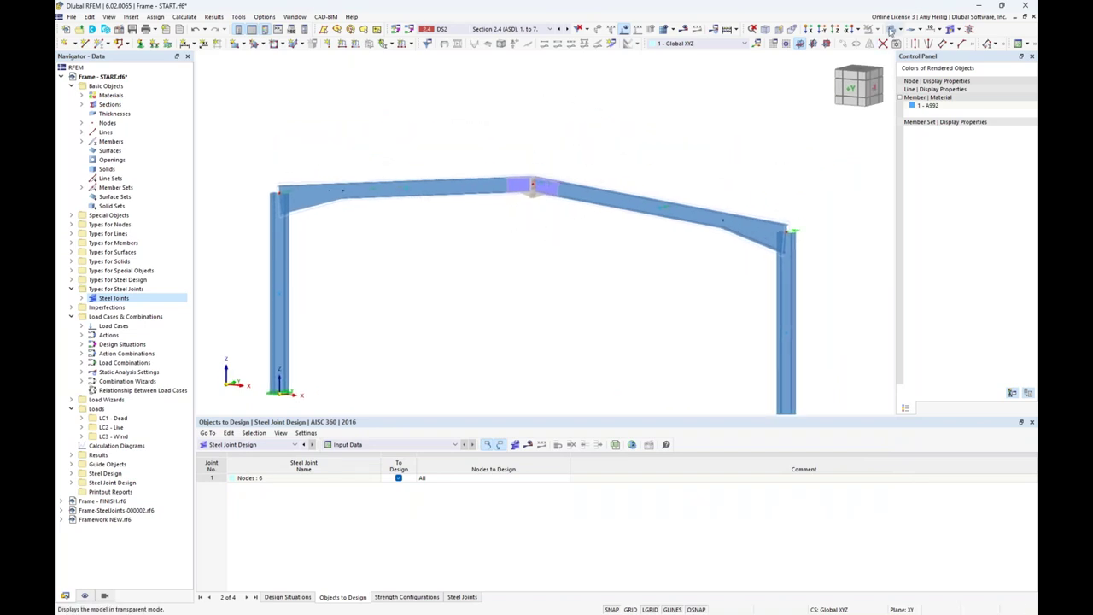
left_click(891, 31)
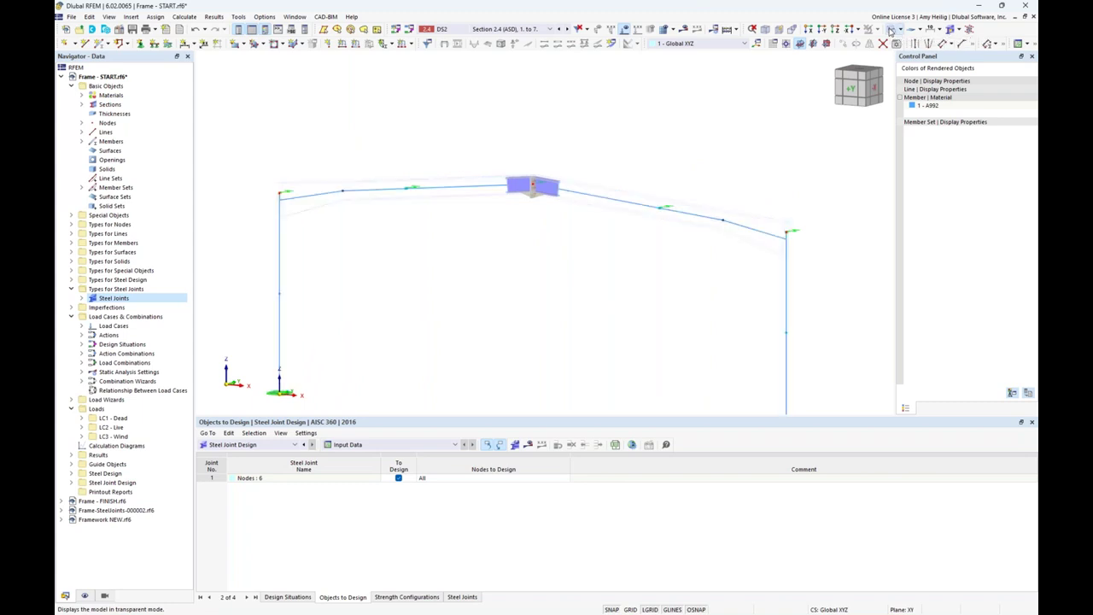
Step: Examine the ridge joint's plates, bolts and haunches up close, switching the frame between transparent and solid display
middle_click_drag(665, 290, 688, 219)
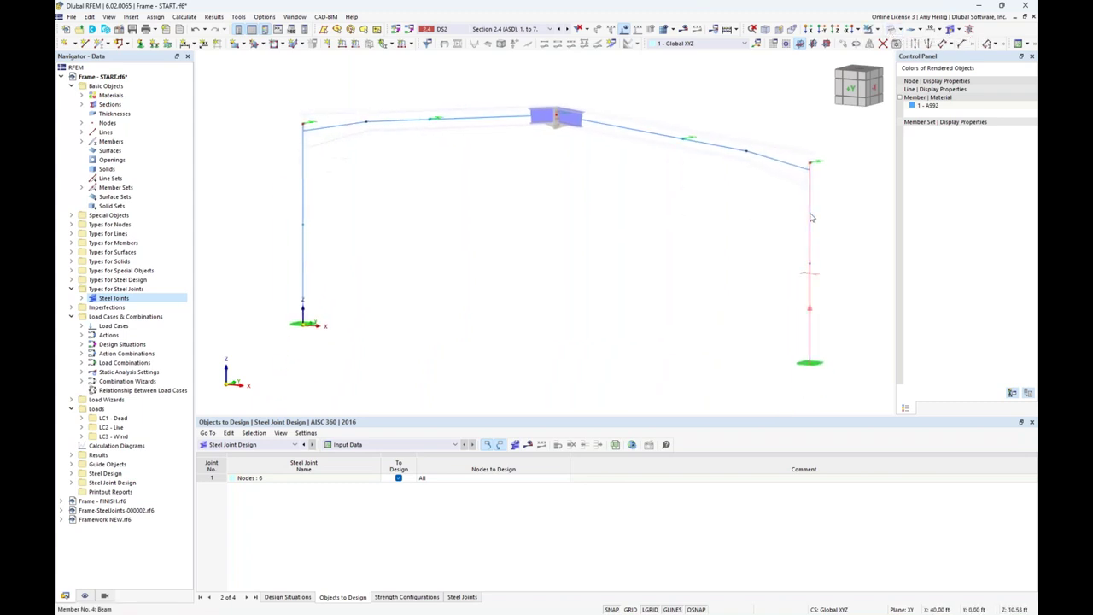
left_click(805, 168)
scroll(574, 121, "up", 5)
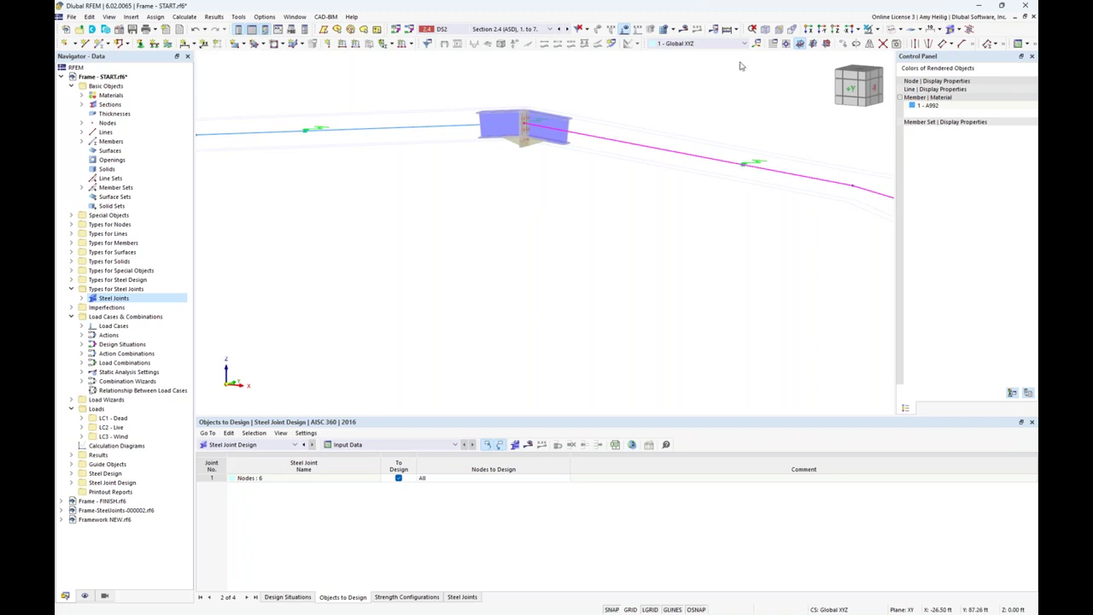
left_click(892, 29)
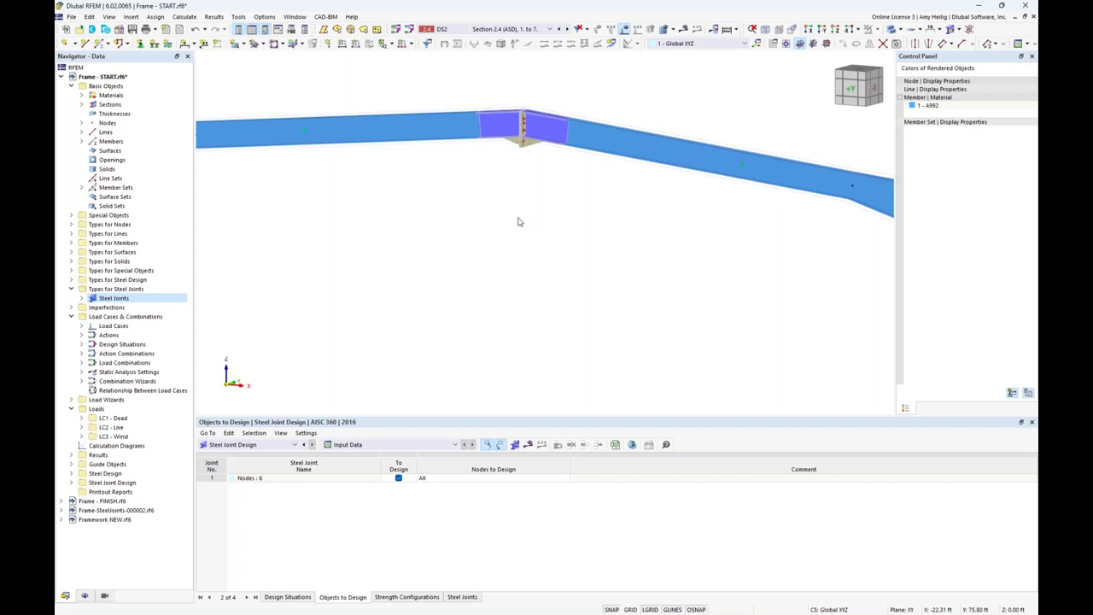
left_click(892, 29)
left_click(892, 29)
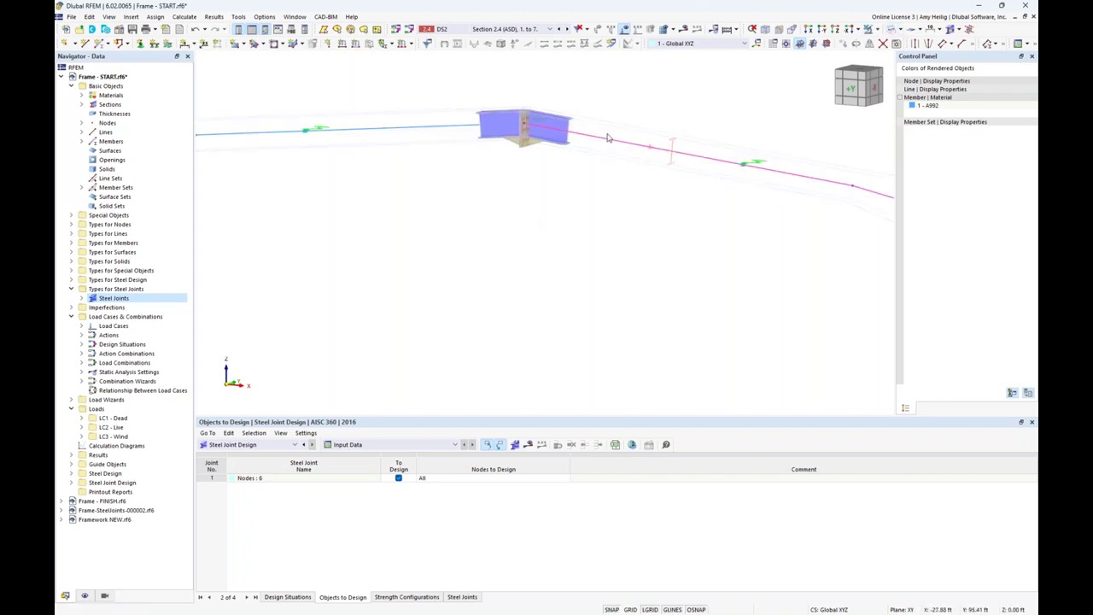
scroll(525, 128, "up", 3)
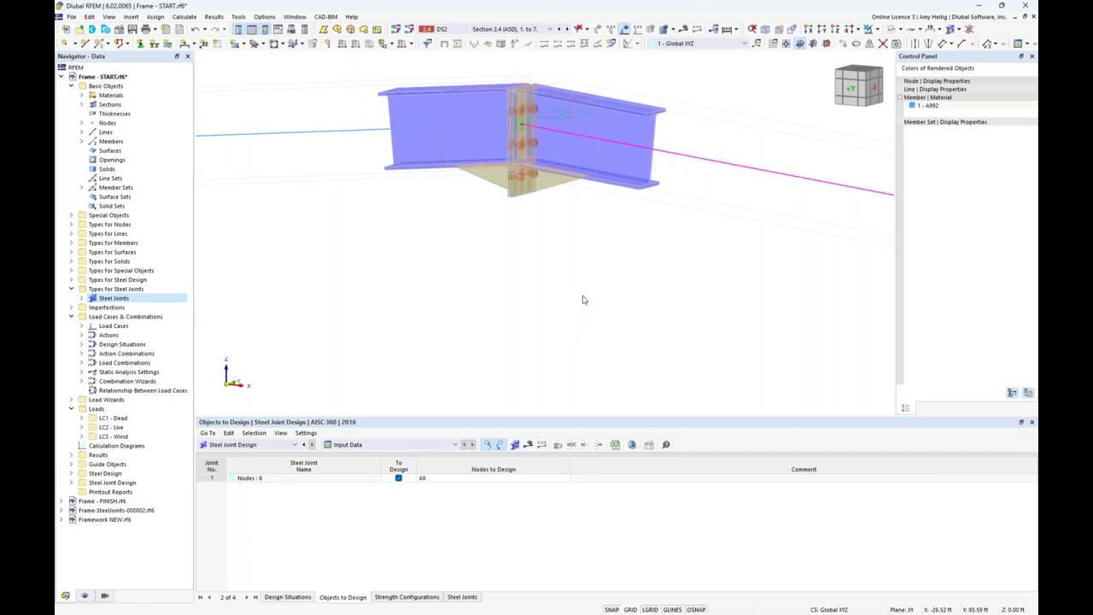
scroll(582, 300, "down", 5)
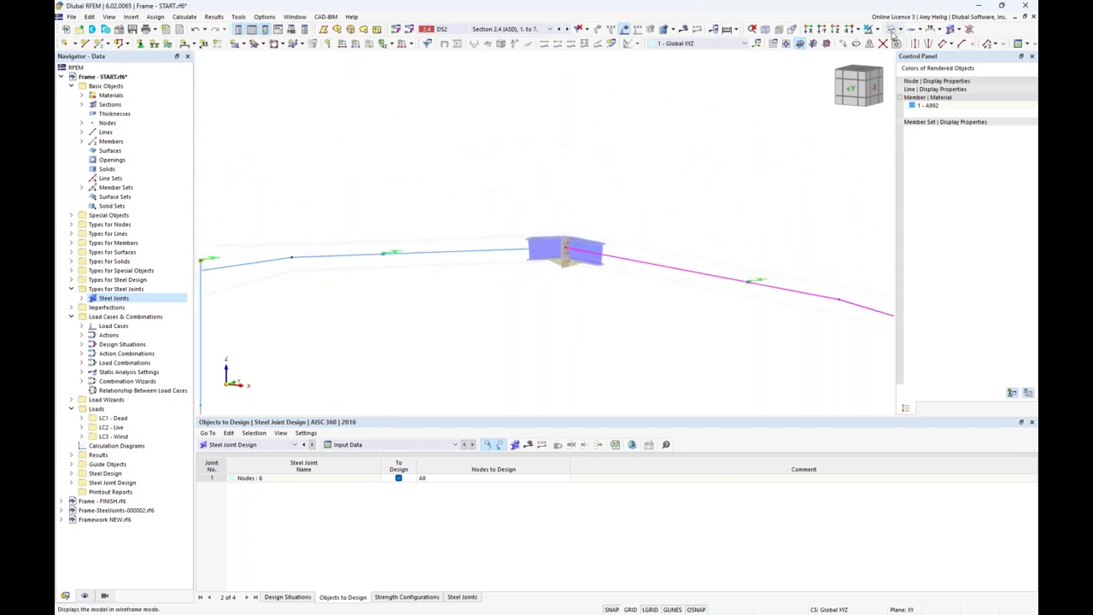
left_click(892, 29)
scroll(626, 386, "up", 5)
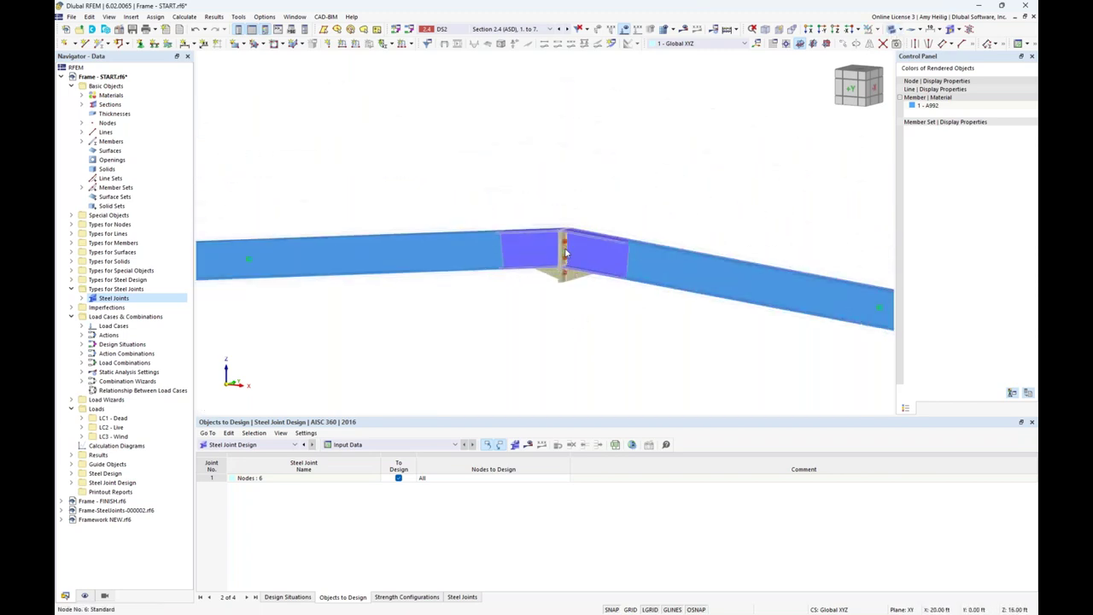
middle_click_drag(625, 385, 638, 295, "ctrl")
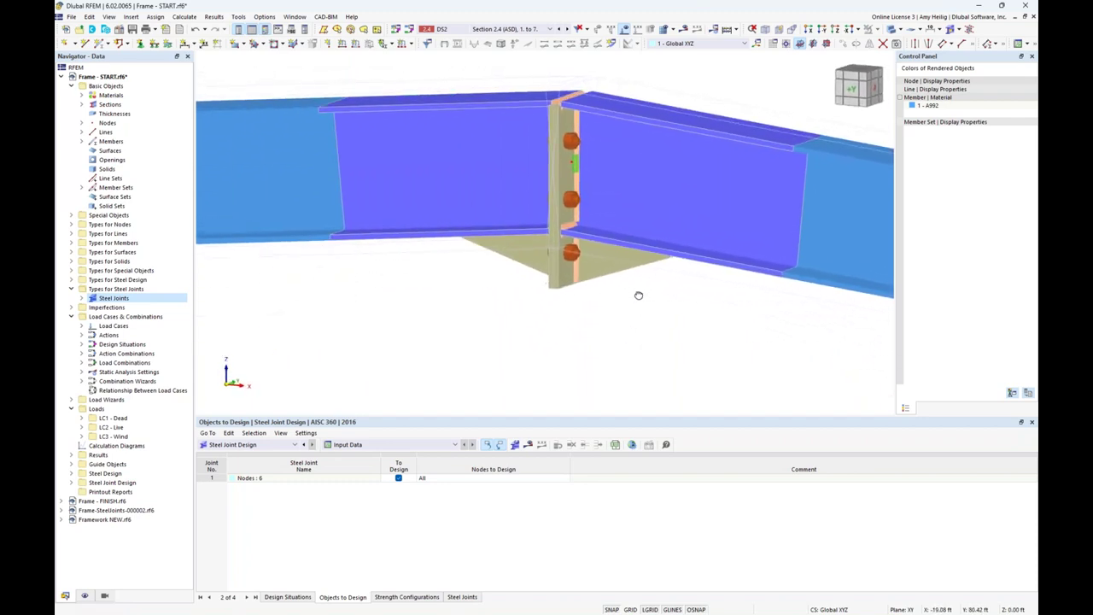
scroll(652, 293, "down", 3)
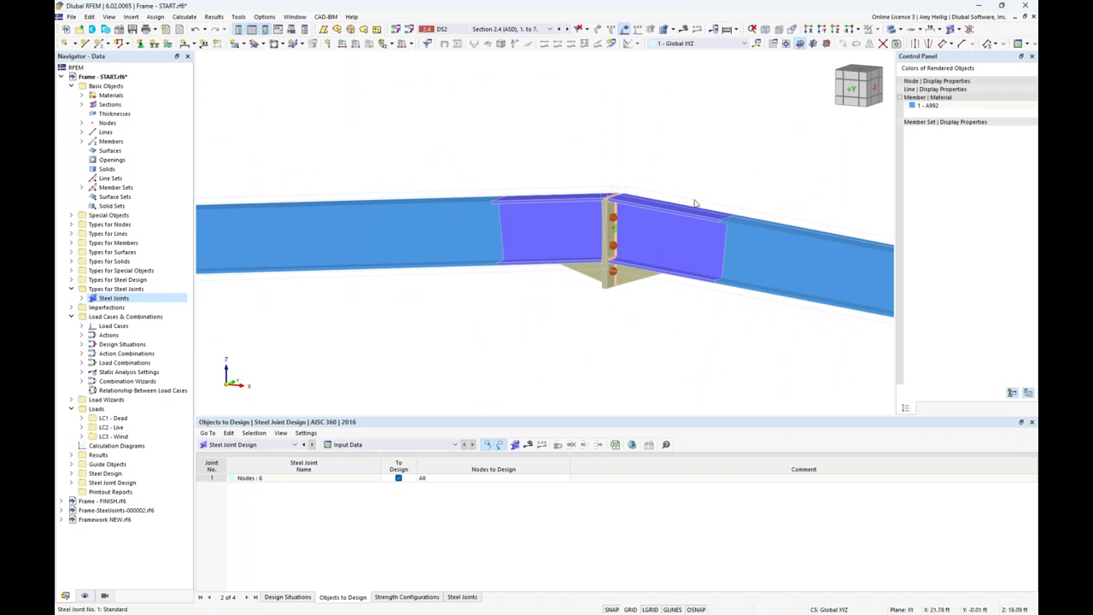
scroll(695, 208, "down", 3)
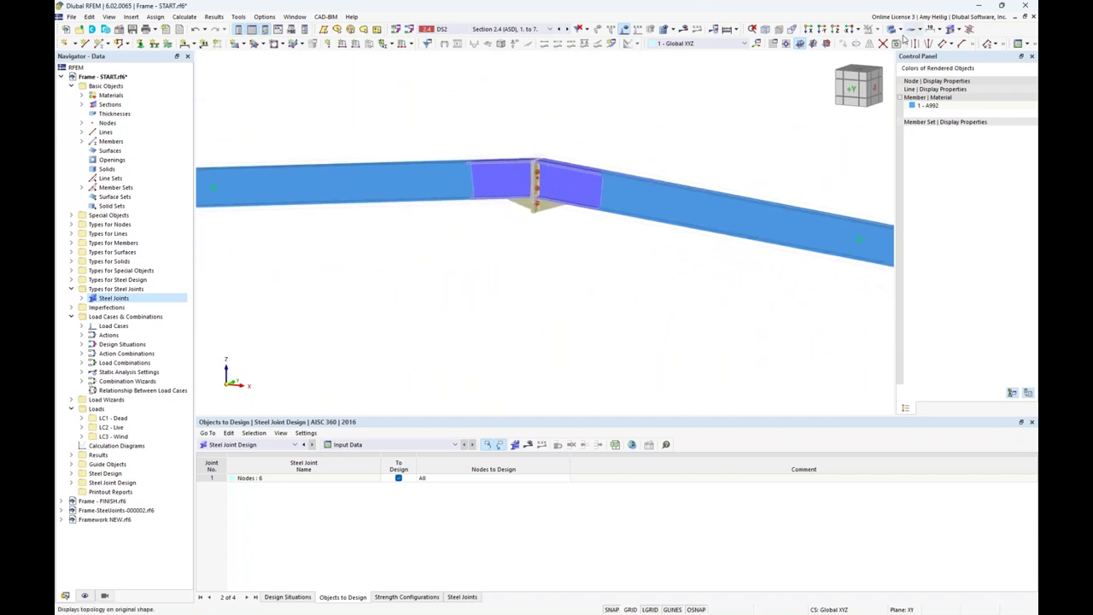
left_click(890, 30)
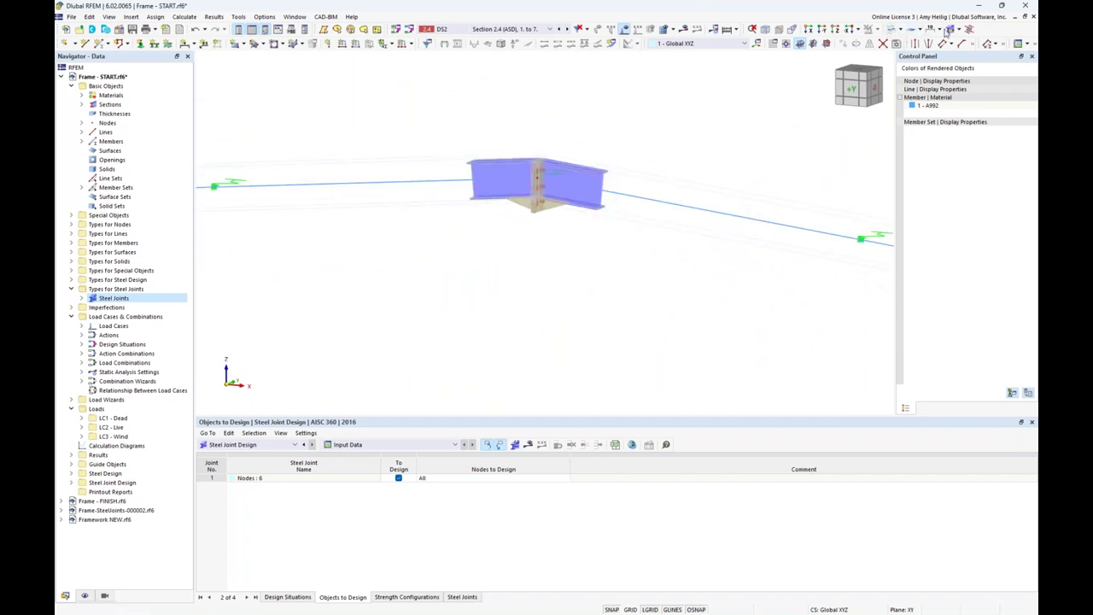
Step: Compare the No Joint Model and Simplified Joint Model displays at the ridge, and return to the Detailed Joint Model
left_click(960, 31)
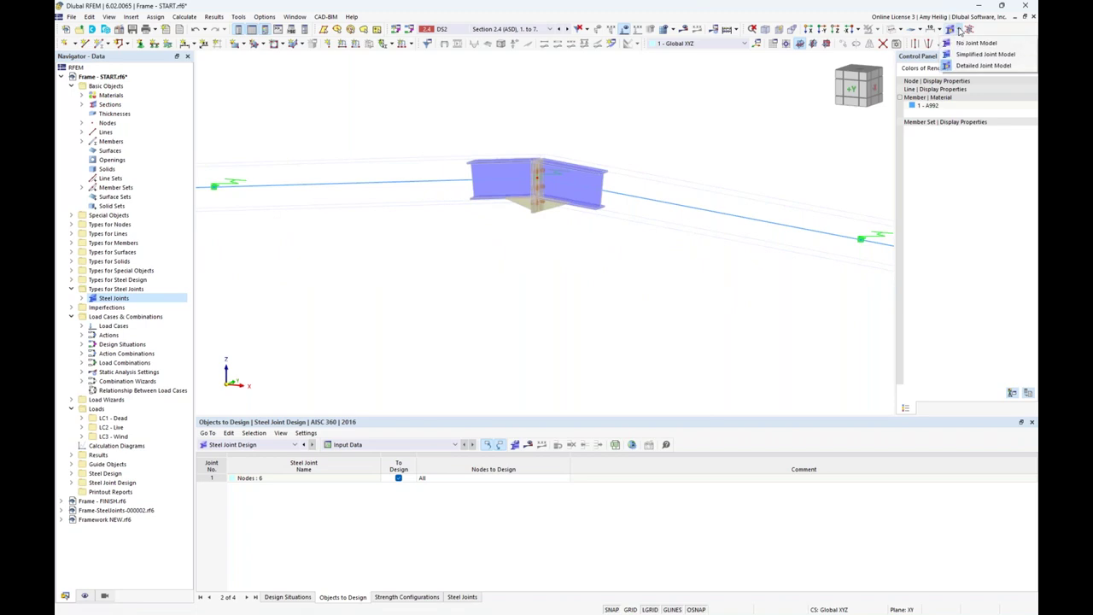
left_click(974, 43)
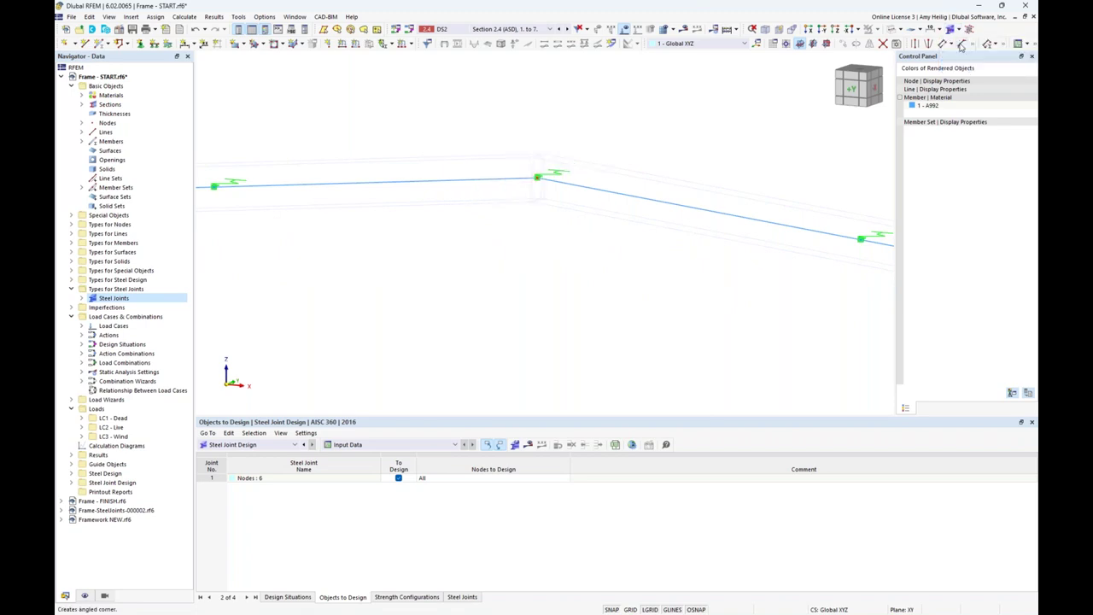
left_click(959, 31)
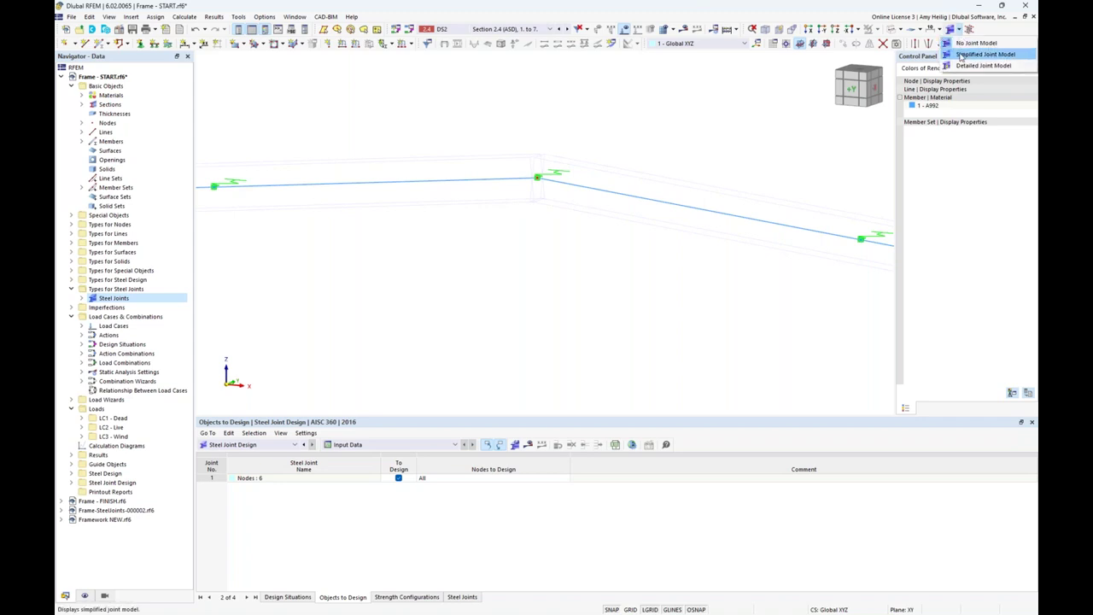
left_click(962, 56)
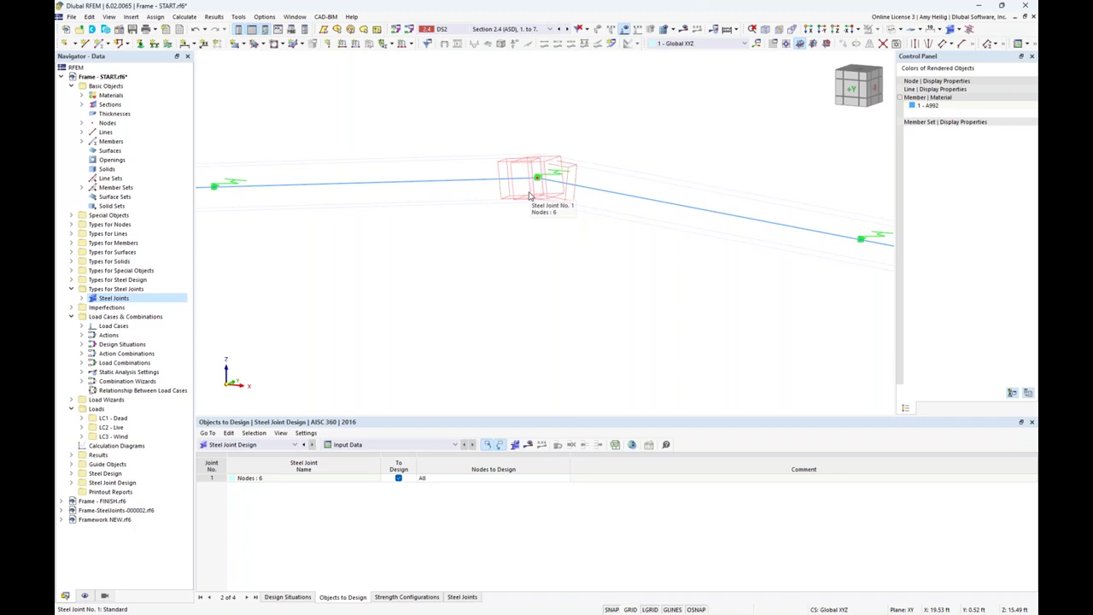
left_click(960, 31)
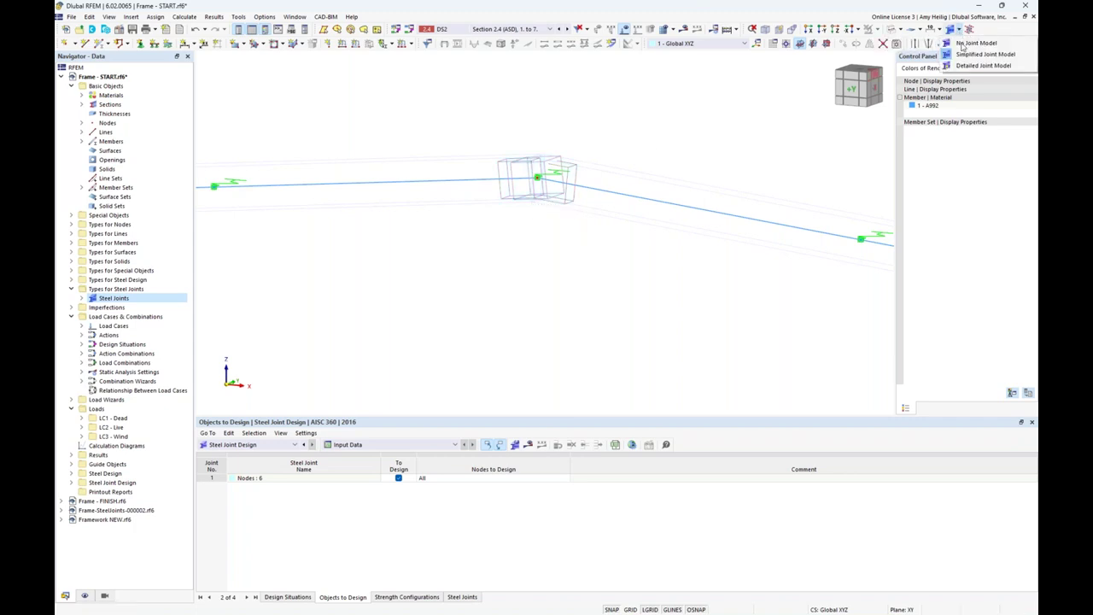
left_click(982, 65)
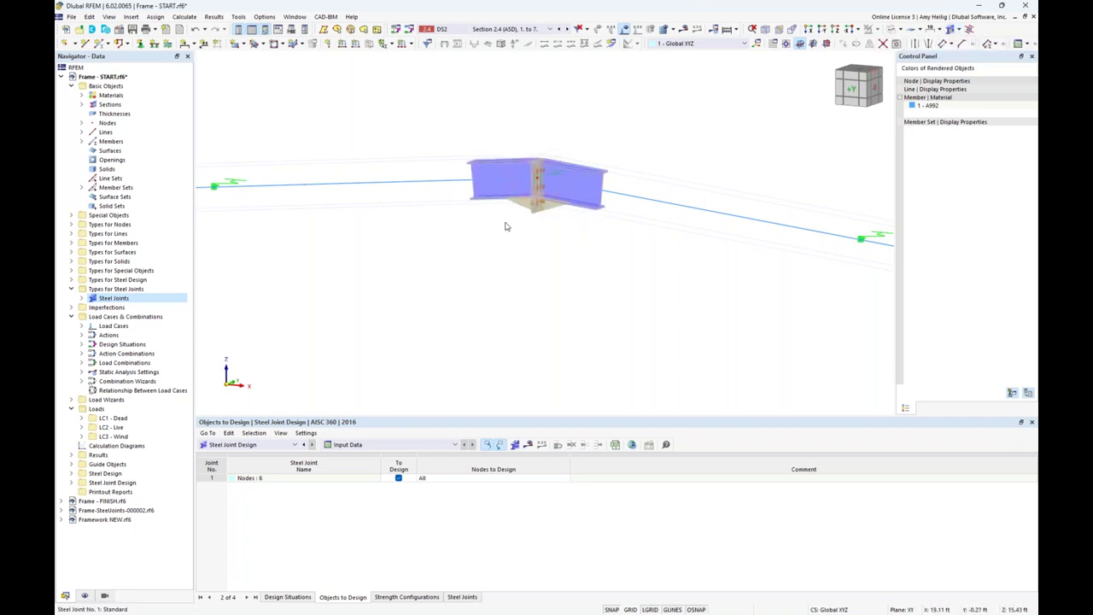
Step: Display the whole frame in solid rendering, including both columns and the ridge joint
left_click(892, 30)
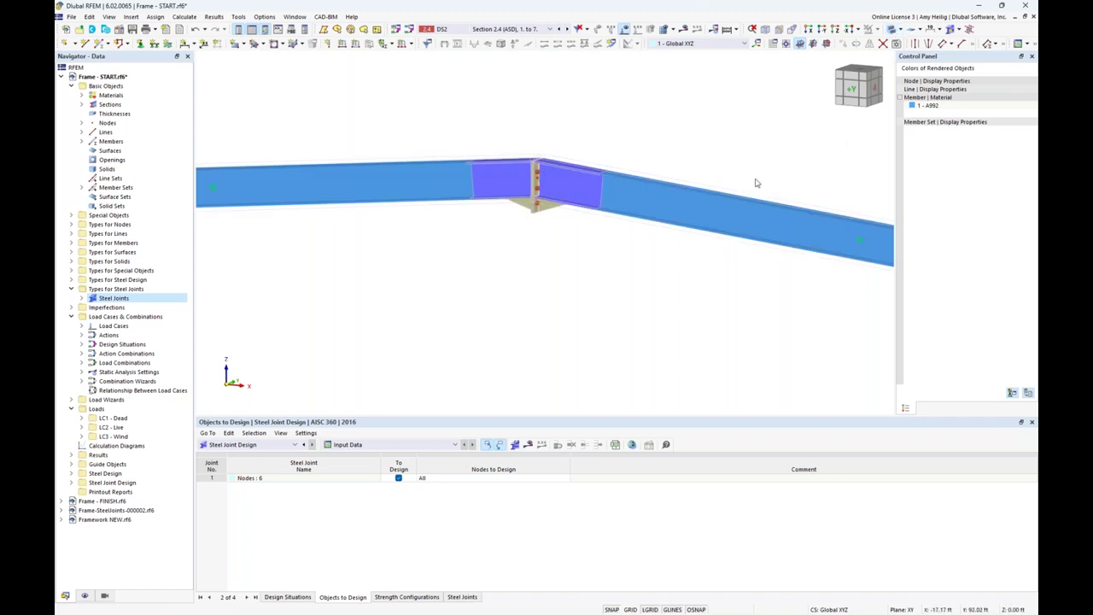
scroll(708, 187, "down", 4)
middle_click_drag(650, 256, 366, 220, "ctrl")
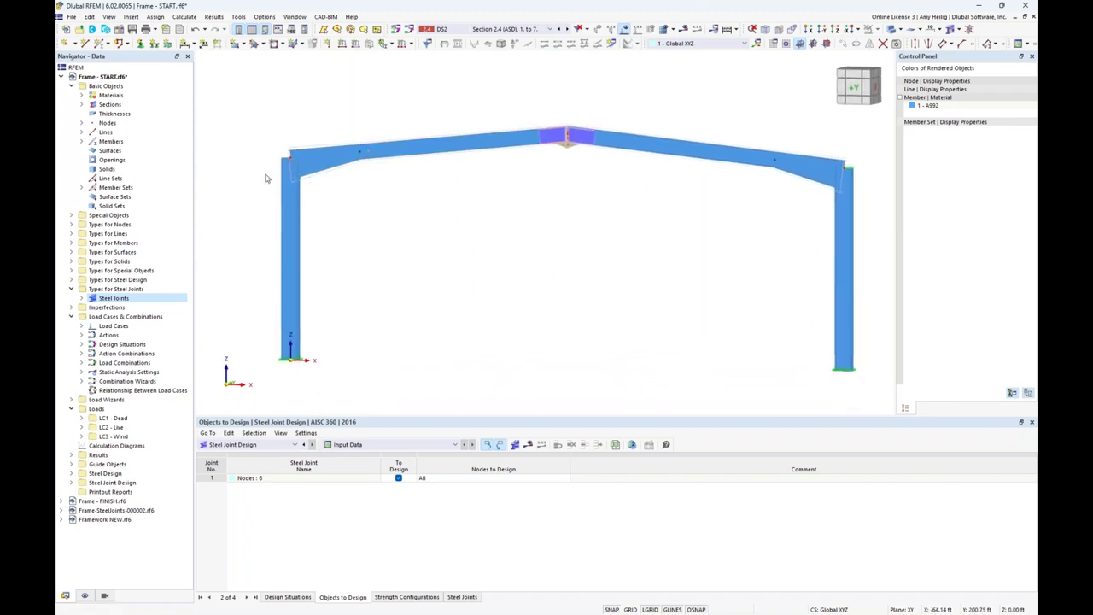
Step: Create a second steel joint and assign it to node 3, where the column at the origin meets the rafter
right_click(114, 300)
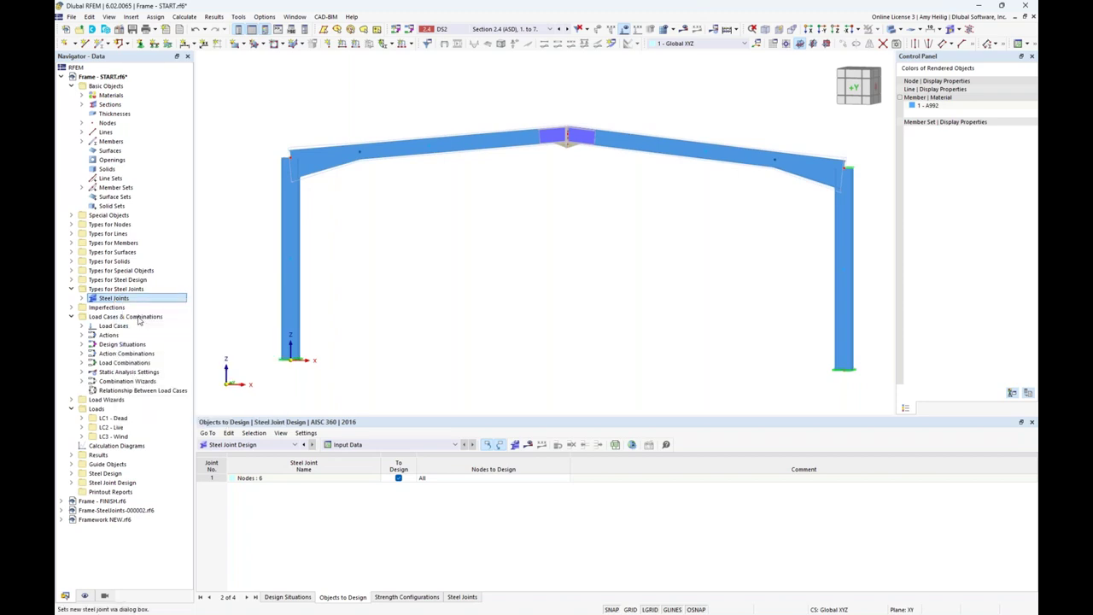
left_click(139, 317)
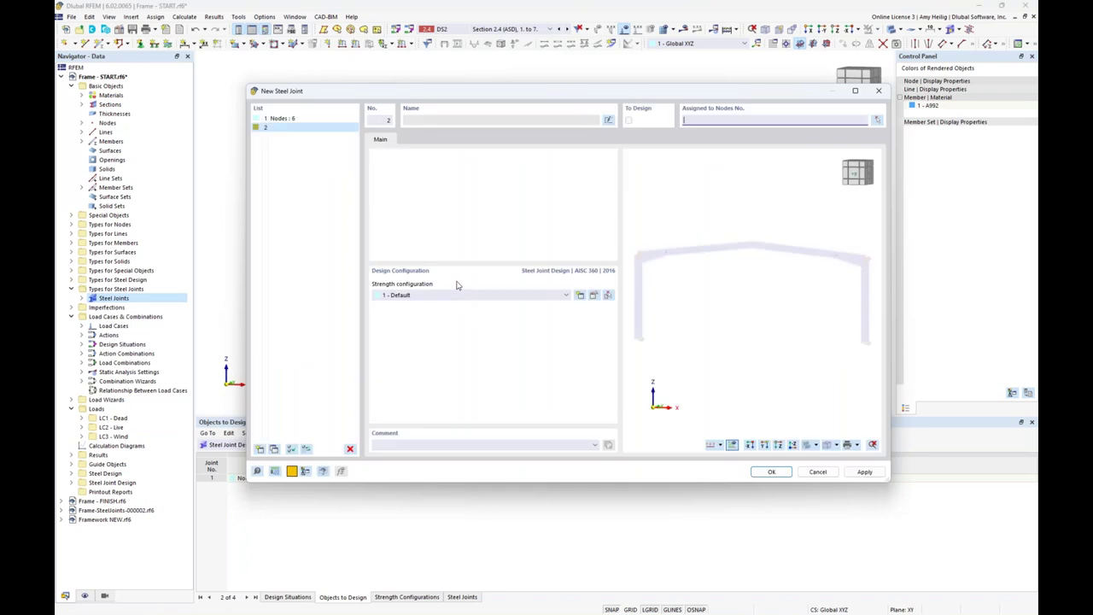
left_click(877, 120)
left_click(291, 156)
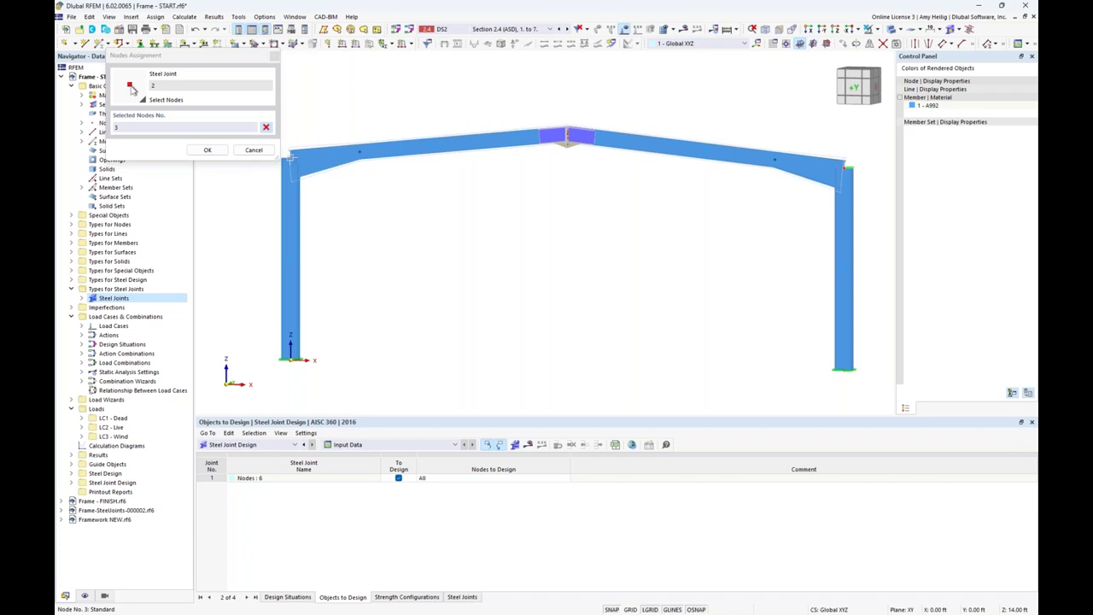
left_click(207, 150)
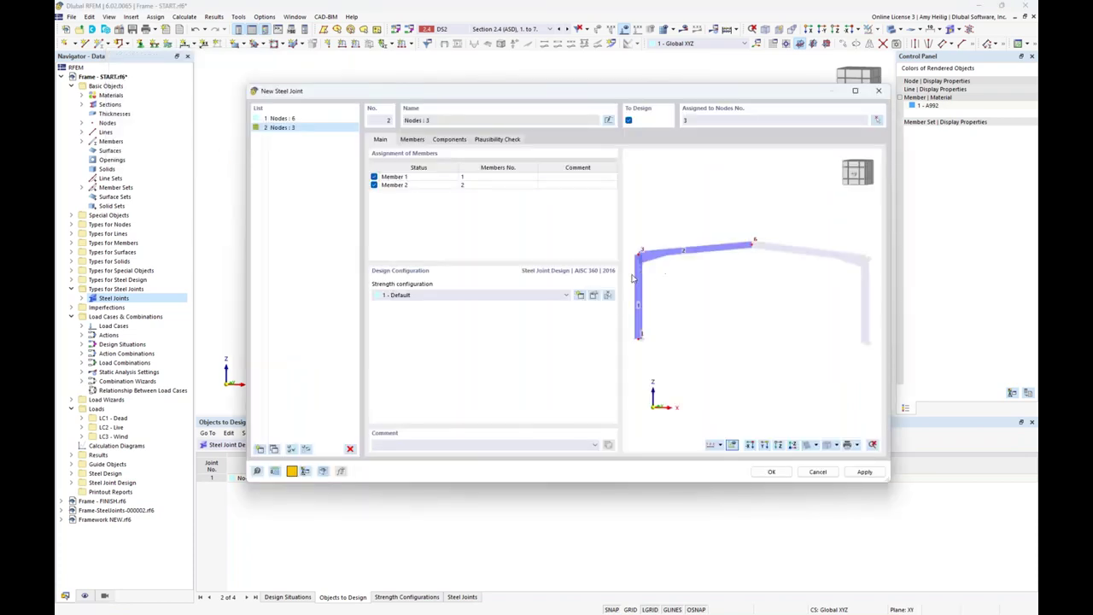
Step: Review the end types, supported ends and Member 1 base data of the joint at node 3
left_click(413, 139)
middle_click_drag(676, 268, 698, 264)
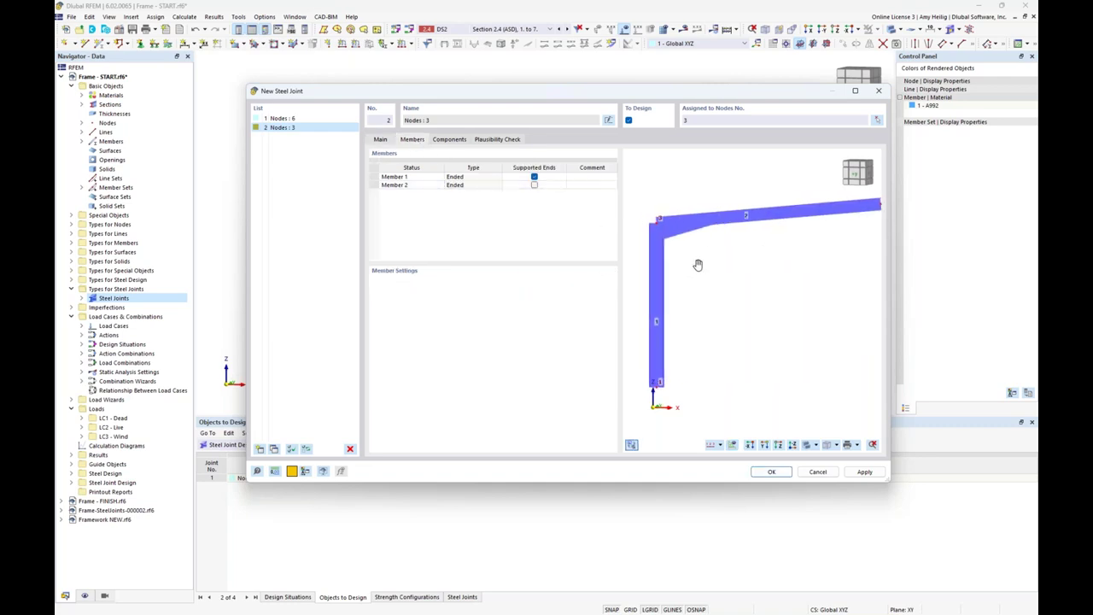
left_click(558, 179)
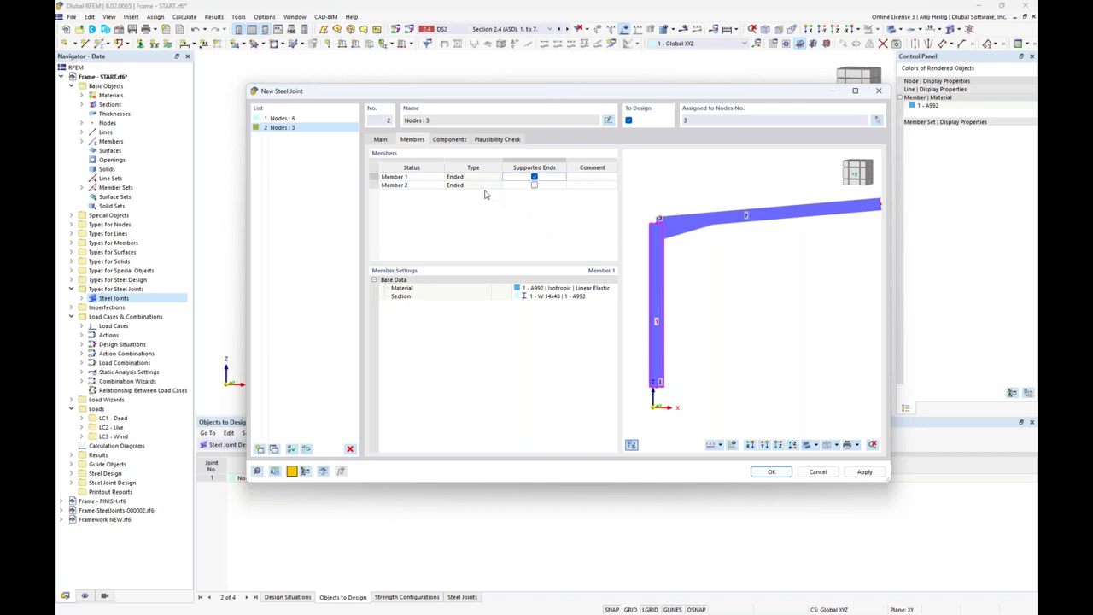
Step: Apply the Beam to Column template "End Plate | Column Stiffeners I" to the components of the node 3 joint
left_click(450, 139)
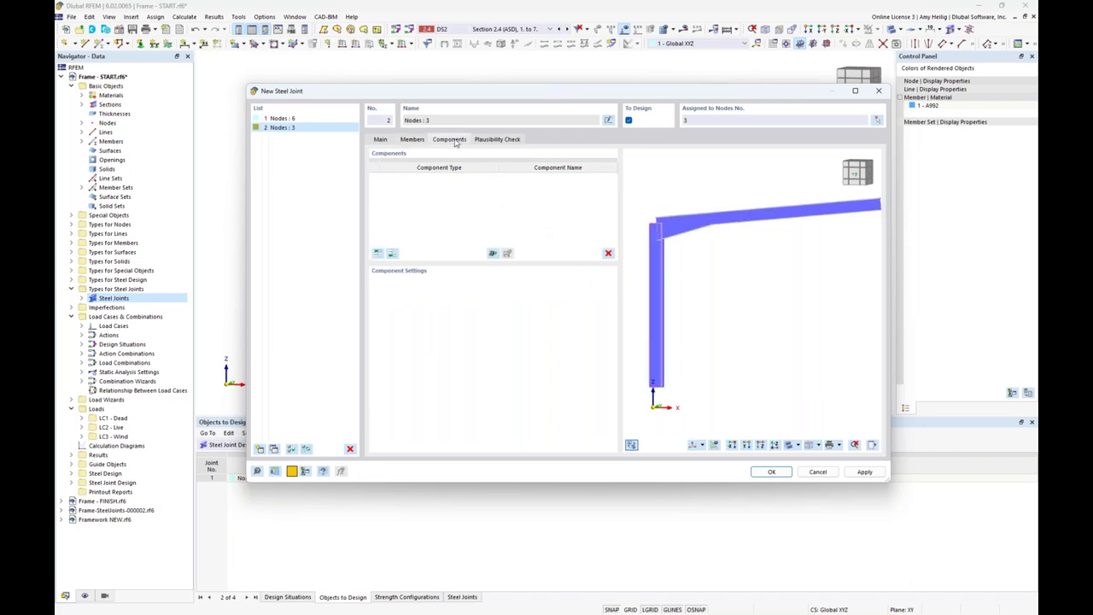
left_click(493, 254)
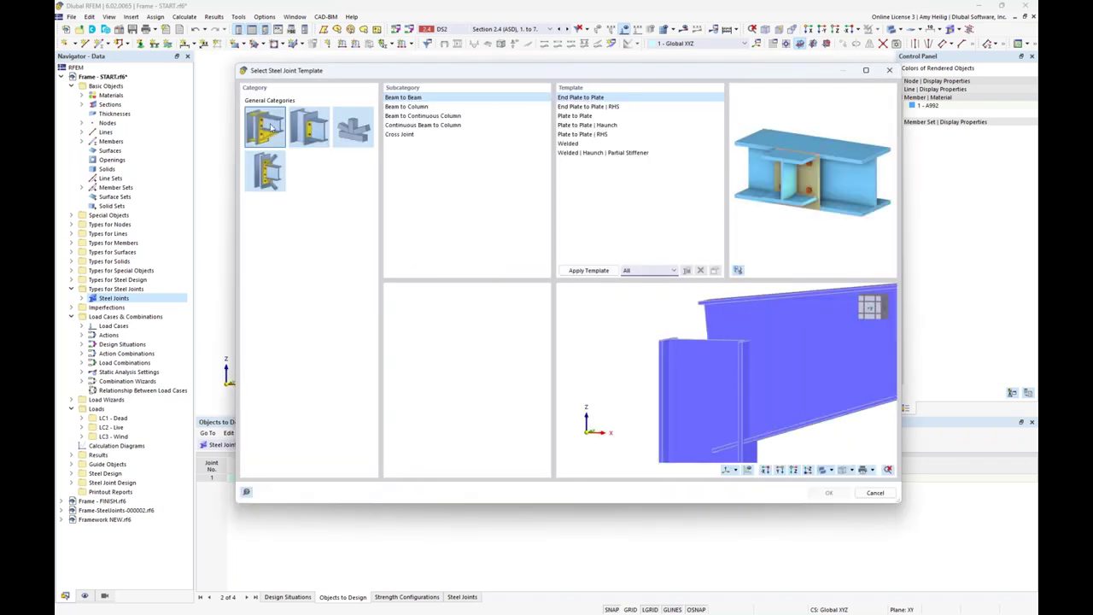
left_click(406, 107)
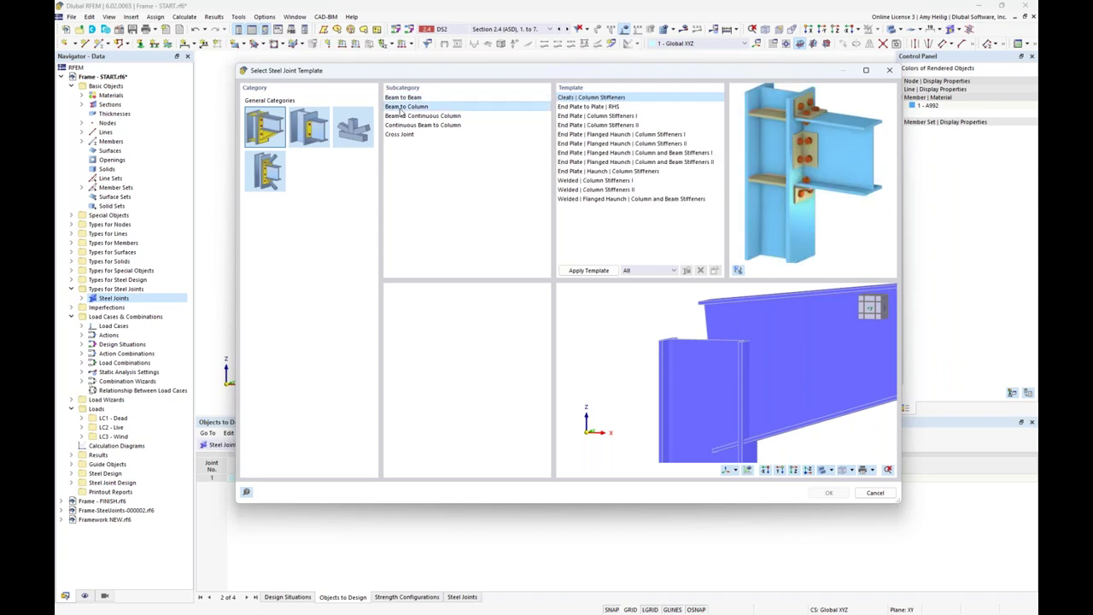
left_click(586, 106)
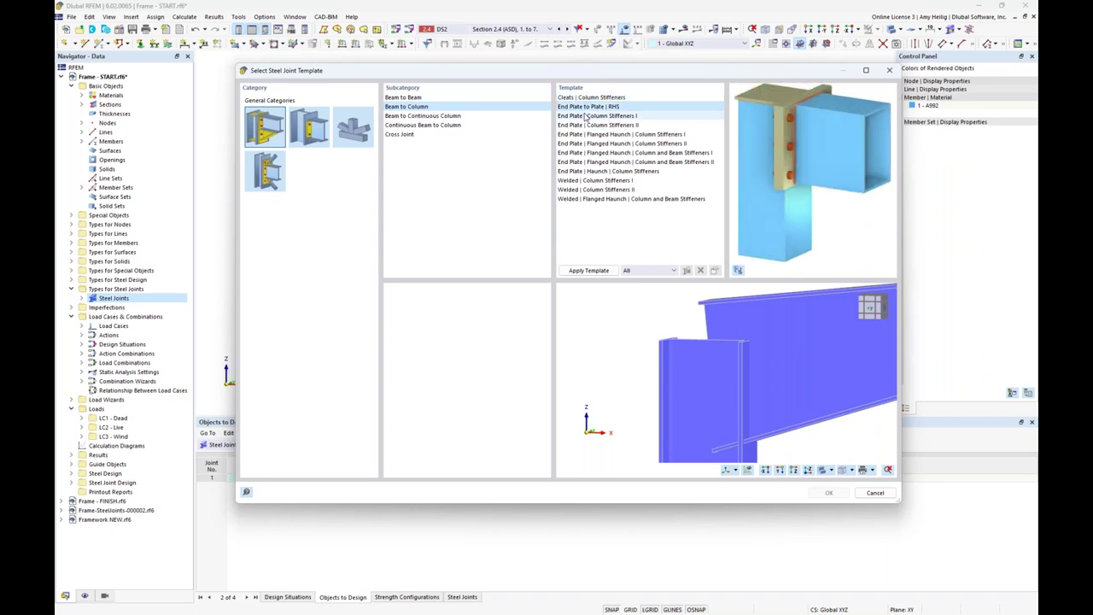
left_click(585, 116)
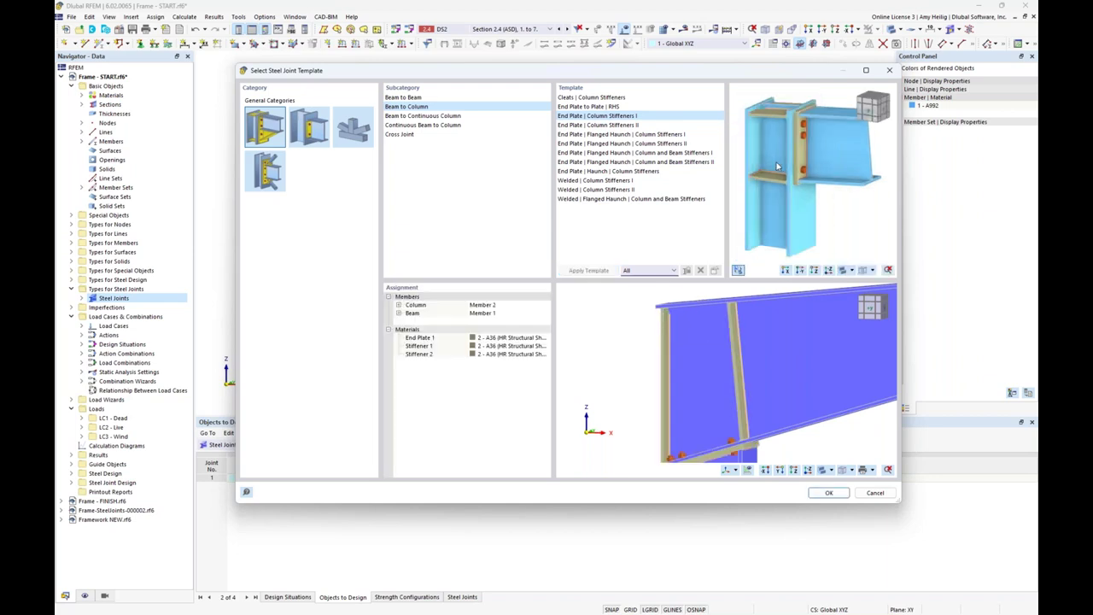
Step: Assign Member 1 as the column and Member 2 as the beam in the end-plate joint template, and accept it
middle_click_drag(711, 381, 668, 350)
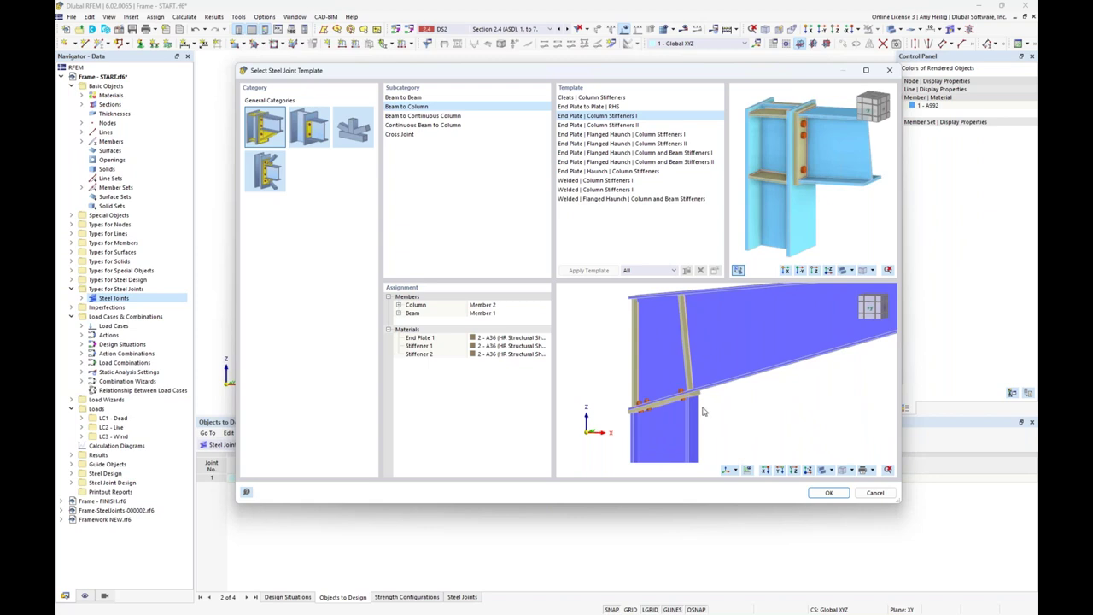
mouse_move(727, 410)
middle_mouse_down()
mouse_move(708, 351)
mouse_move(734, 424)
mouse_move(755, 417)
mouse_move(728, 424)
middle_mouse_up()
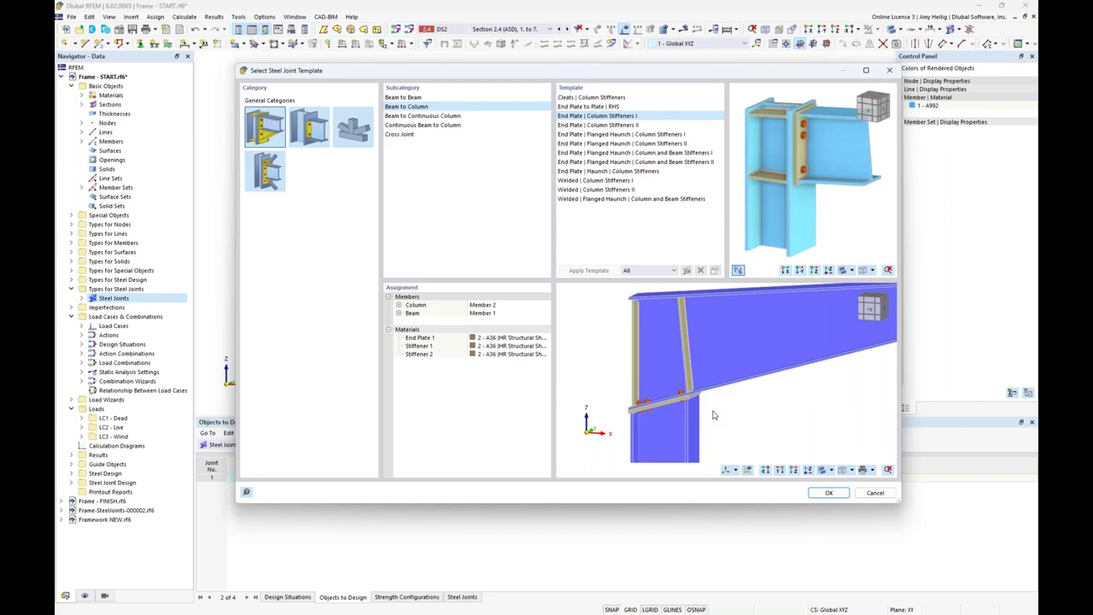
left_click(493, 308)
left_click(494, 308)
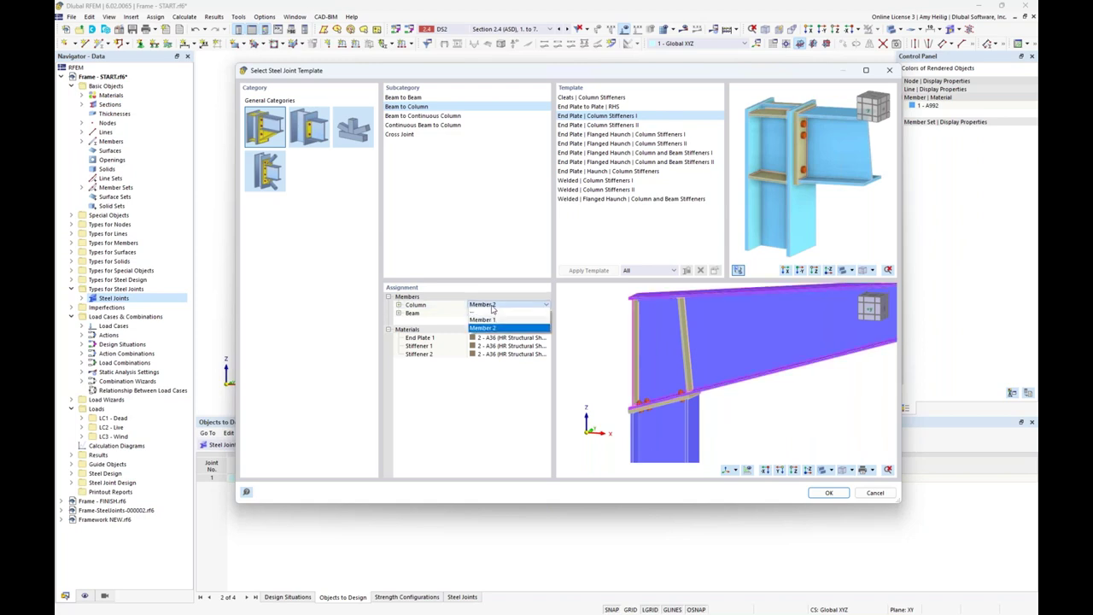
left_click(494, 320)
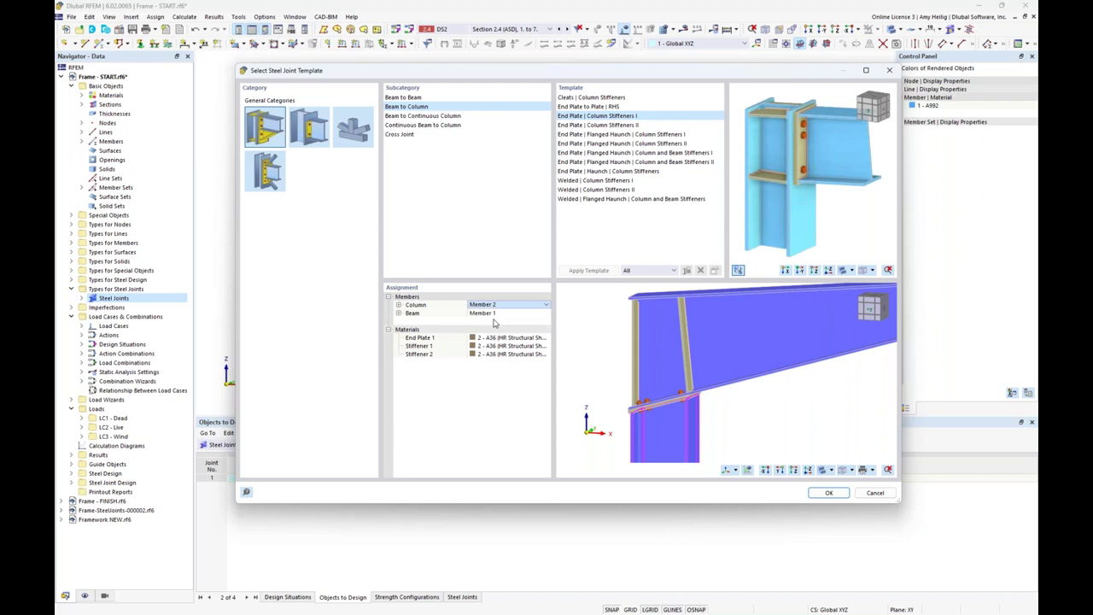
left_click(494, 315)
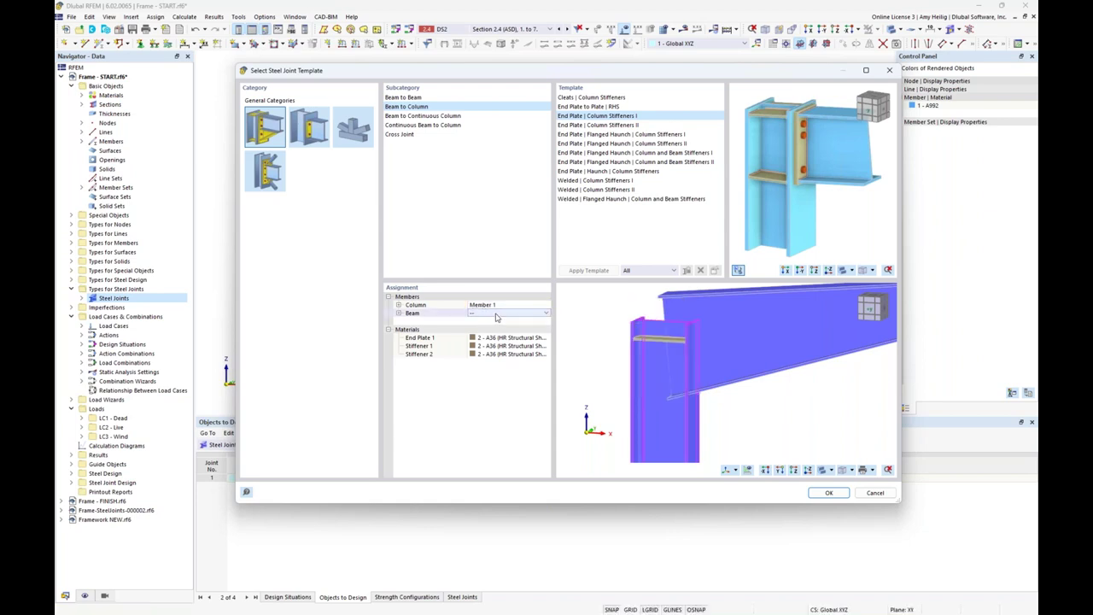
left_click(494, 314)
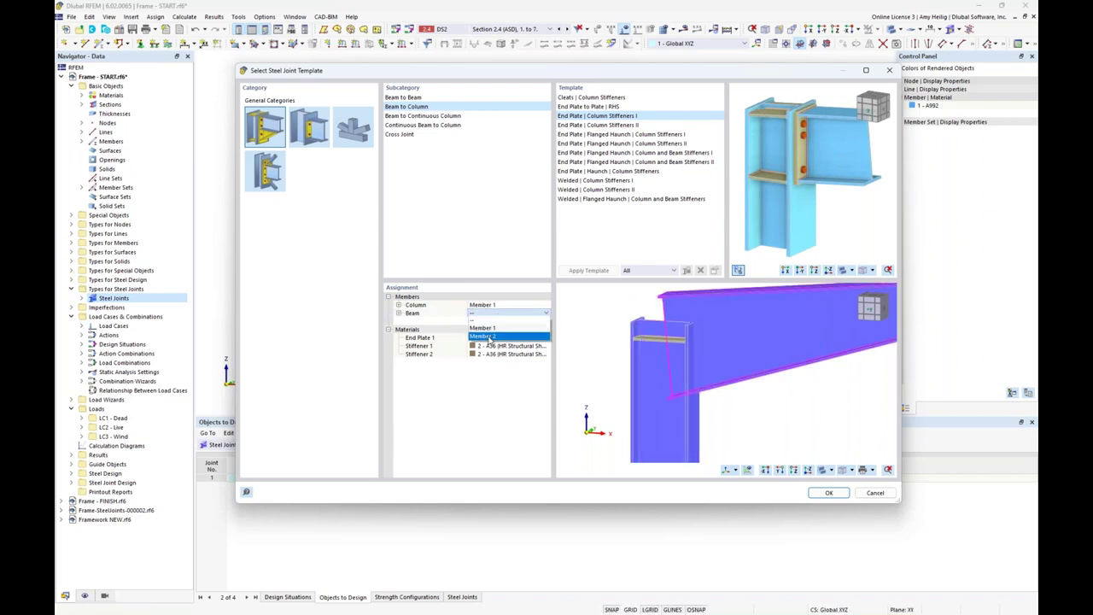
left_click(489, 339)
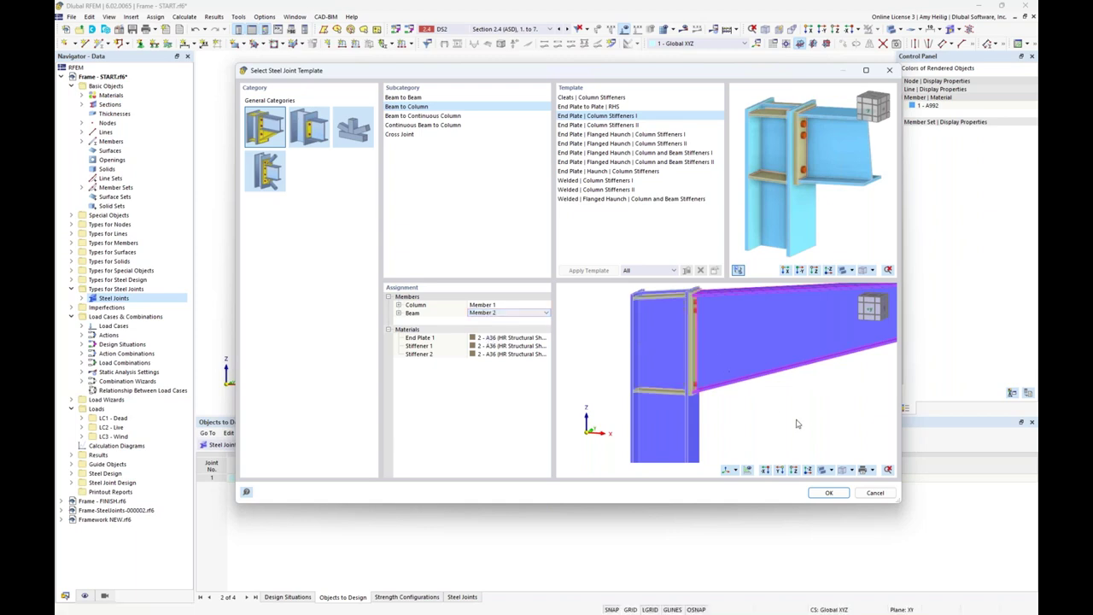
left_click(828, 493)
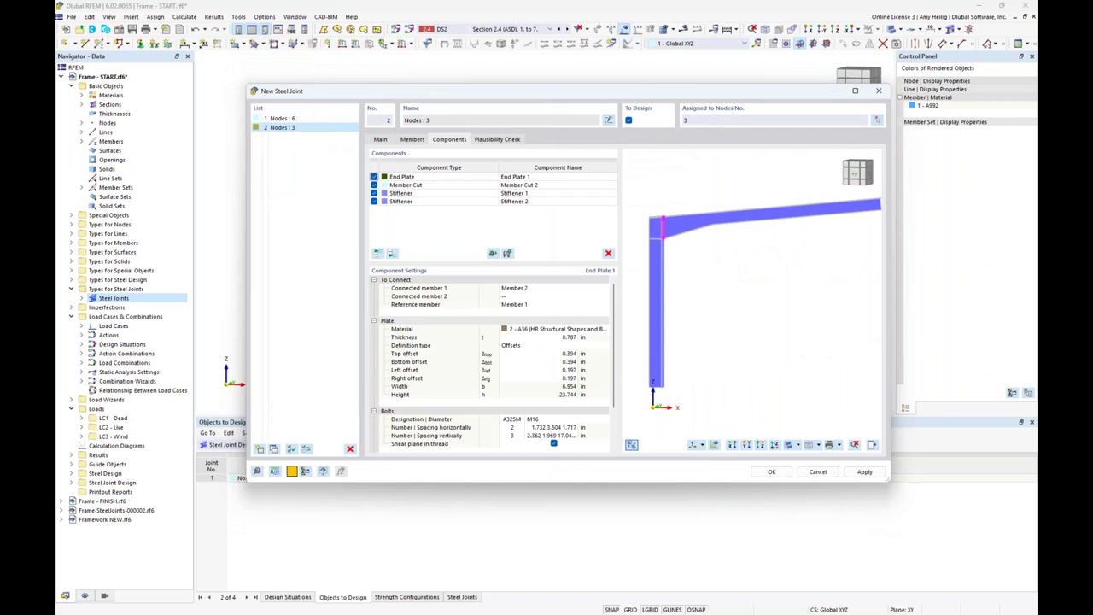
Step: Examine the end plate component of the node 3 joint and which members it connects and references
scroll(688, 265, "up", 5)
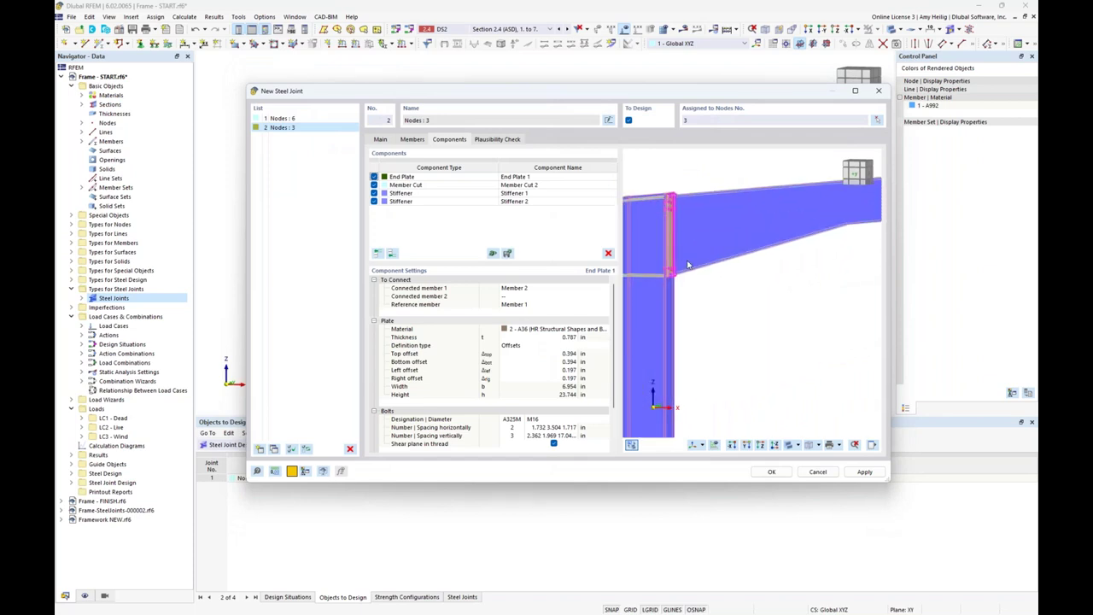
scroll(689, 265, "up", 3)
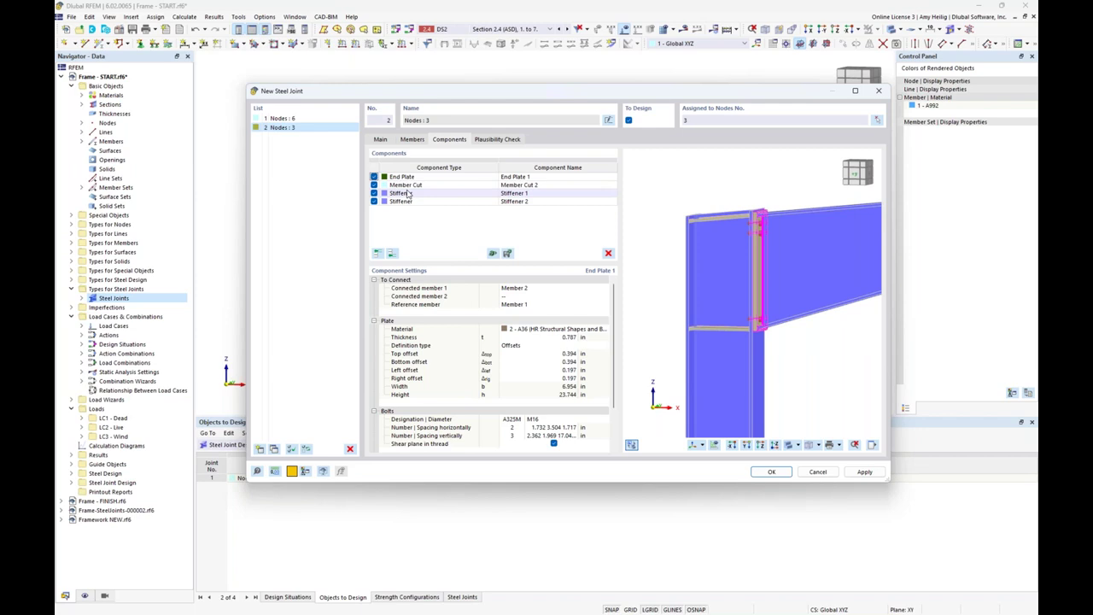
left_click(433, 180)
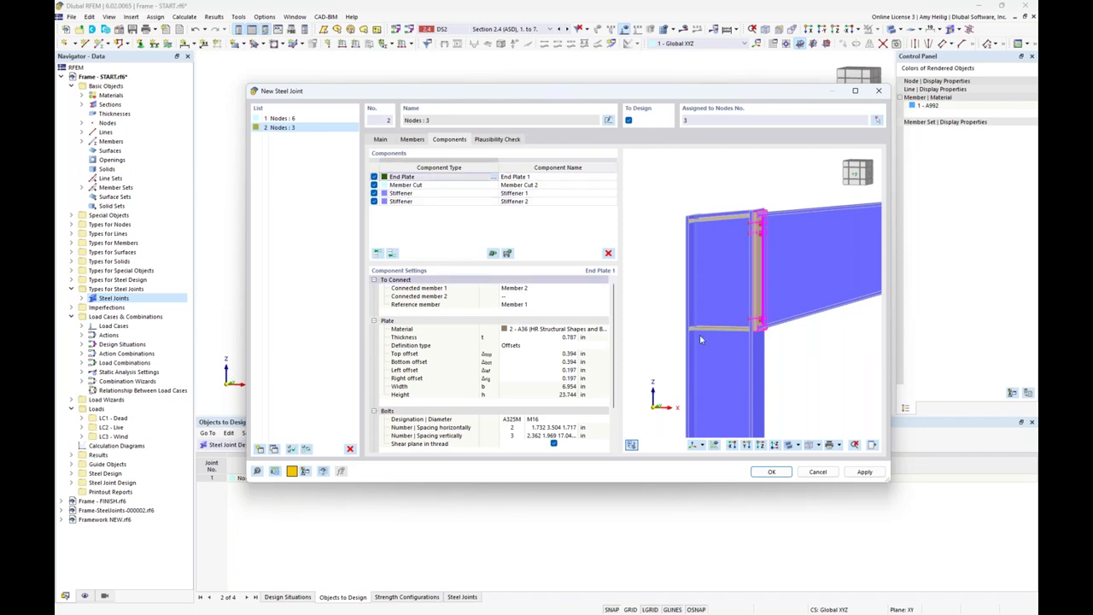
middle_click_drag(811, 361, 765, 358)
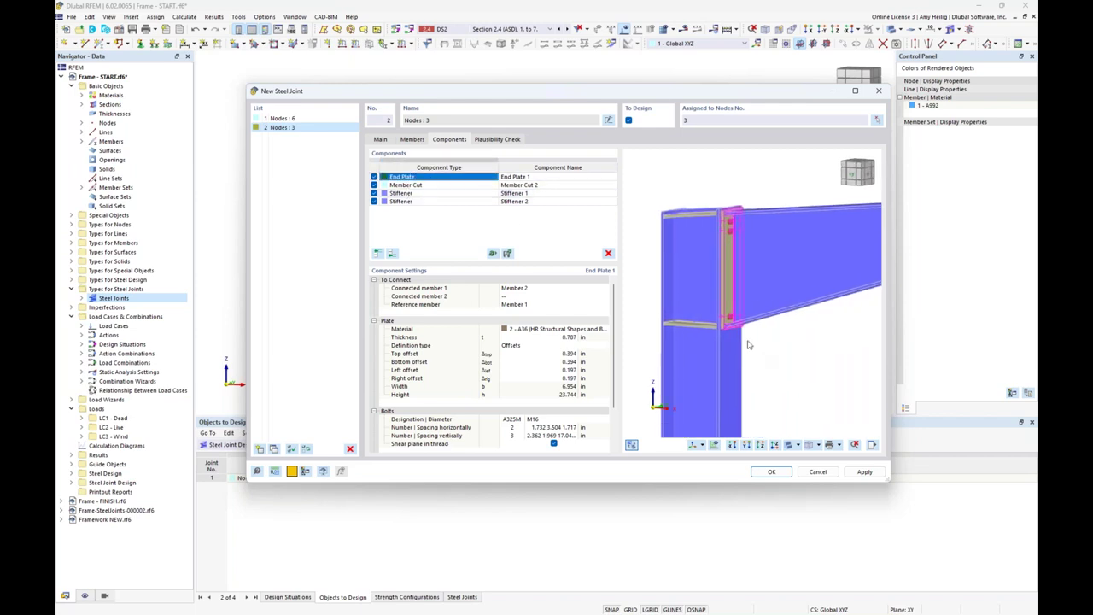
scroll(765, 359, "up", 4)
left_click(546, 291)
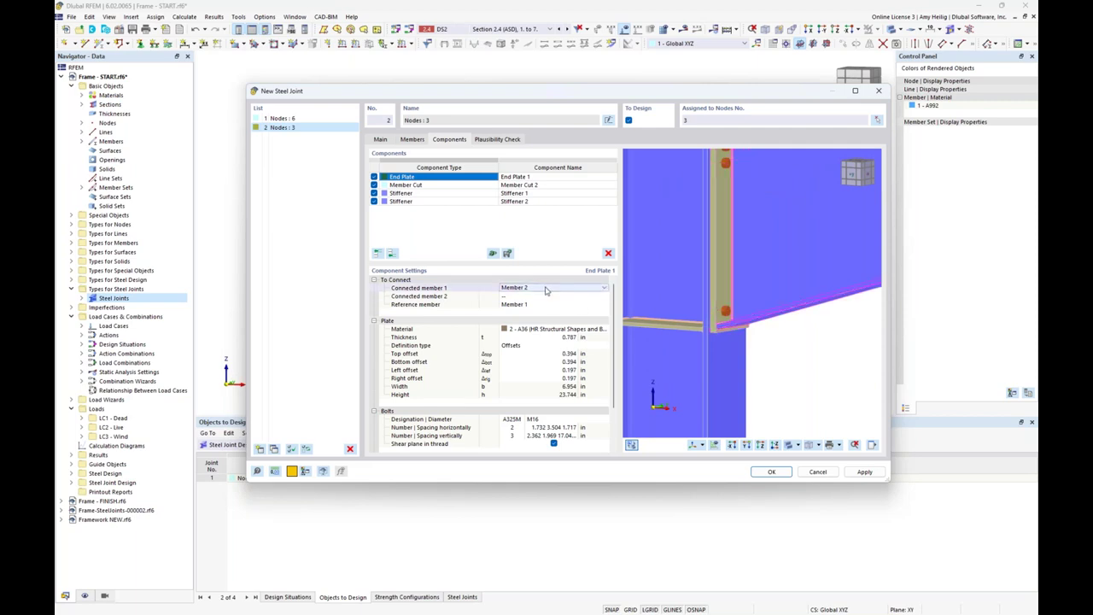
scroll(742, 305, "down", 2)
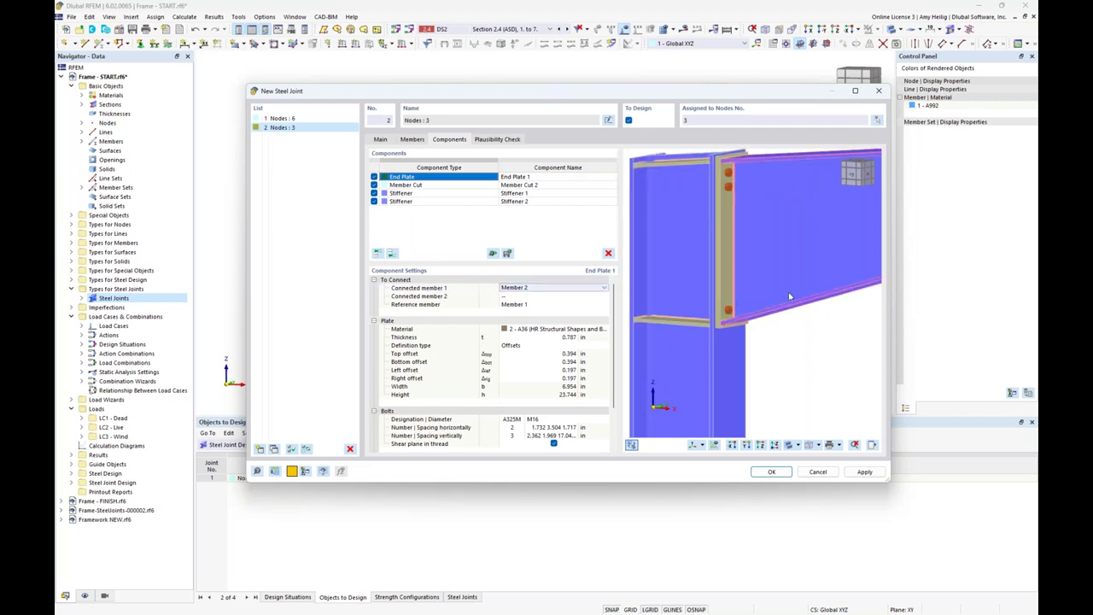
left_click(544, 306)
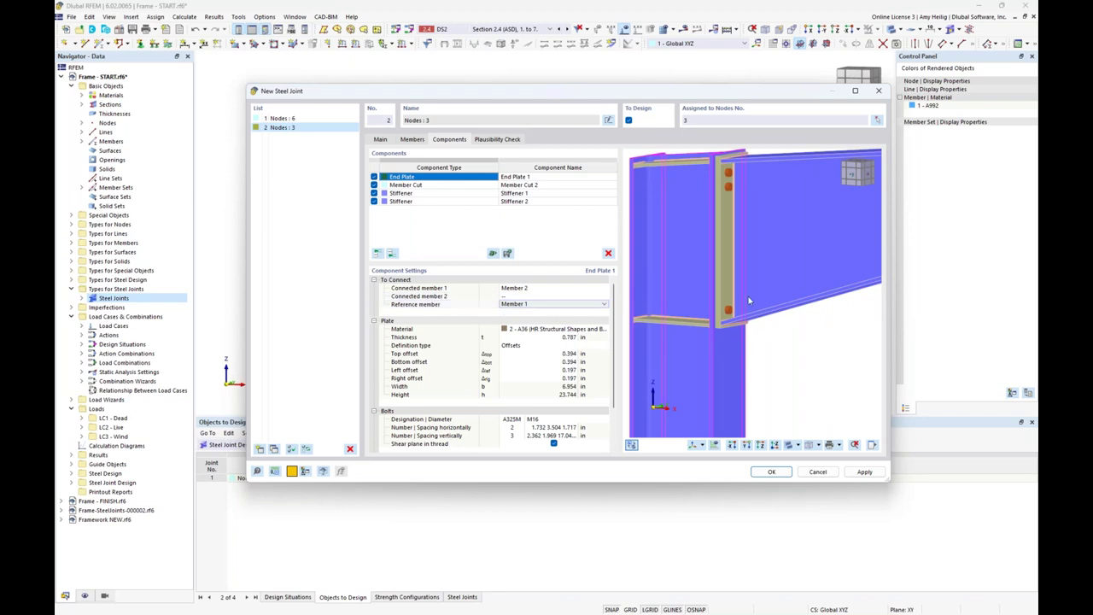
Step: Set the end plate's thickness to 0.75 in
left_click(555, 337)
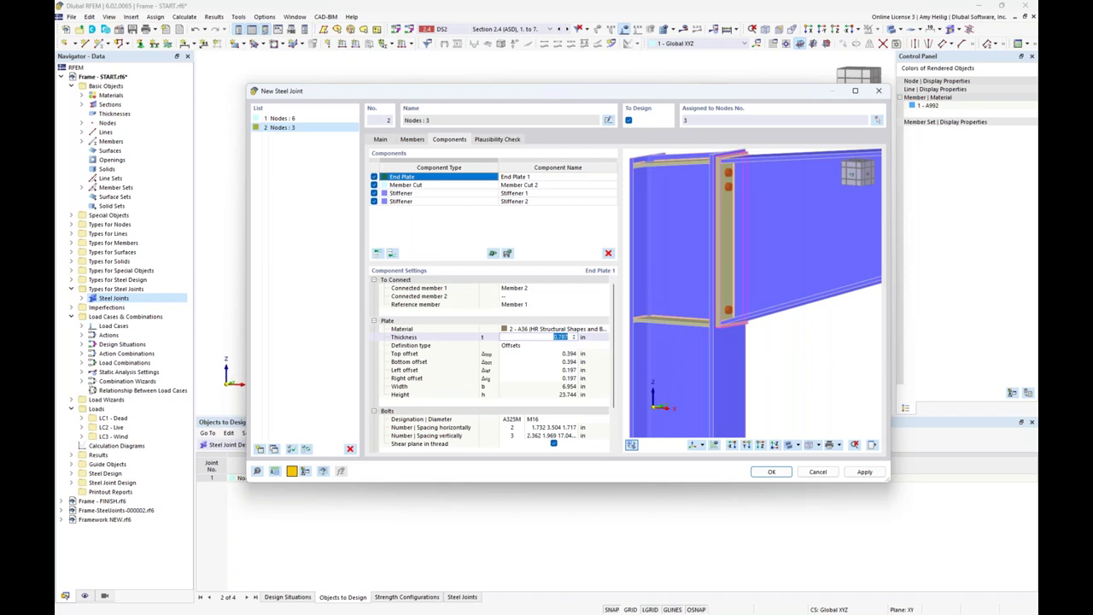
type("0.75")
key("Return")
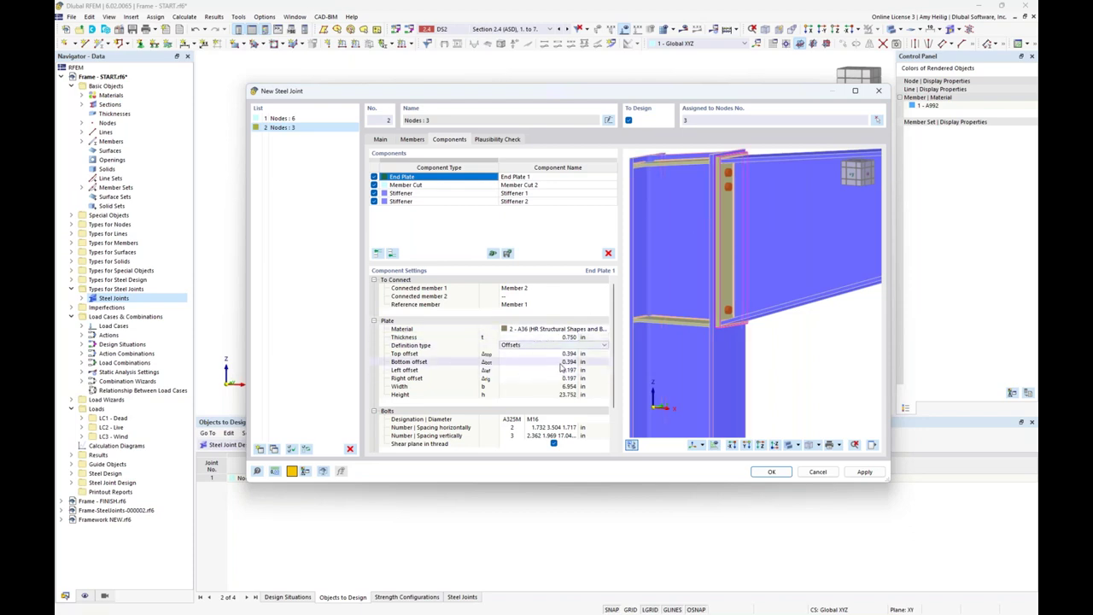
Step: Set the end plate's top offset to 0.5 in and its bottom offset to 1 in
scroll(735, 222, "up", 5)
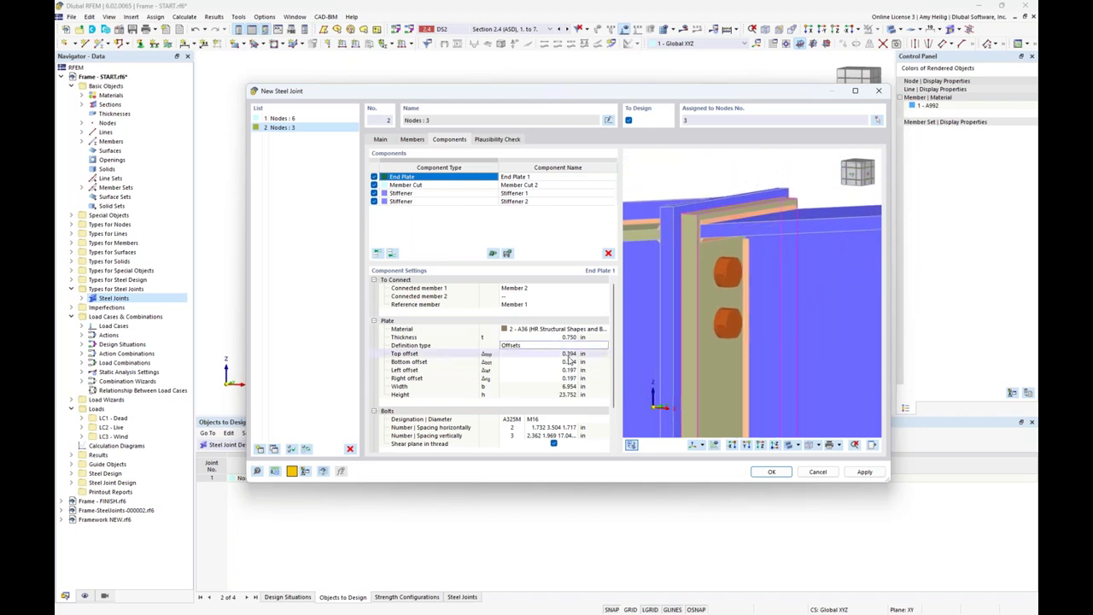
left_click(564, 356)
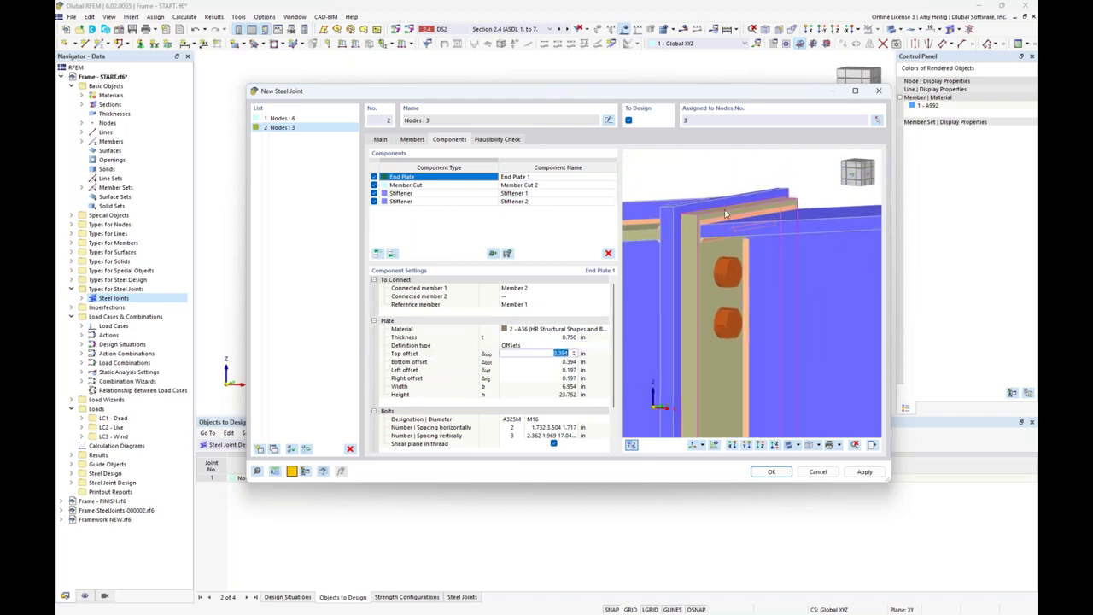
type("0.5")
key("Return")
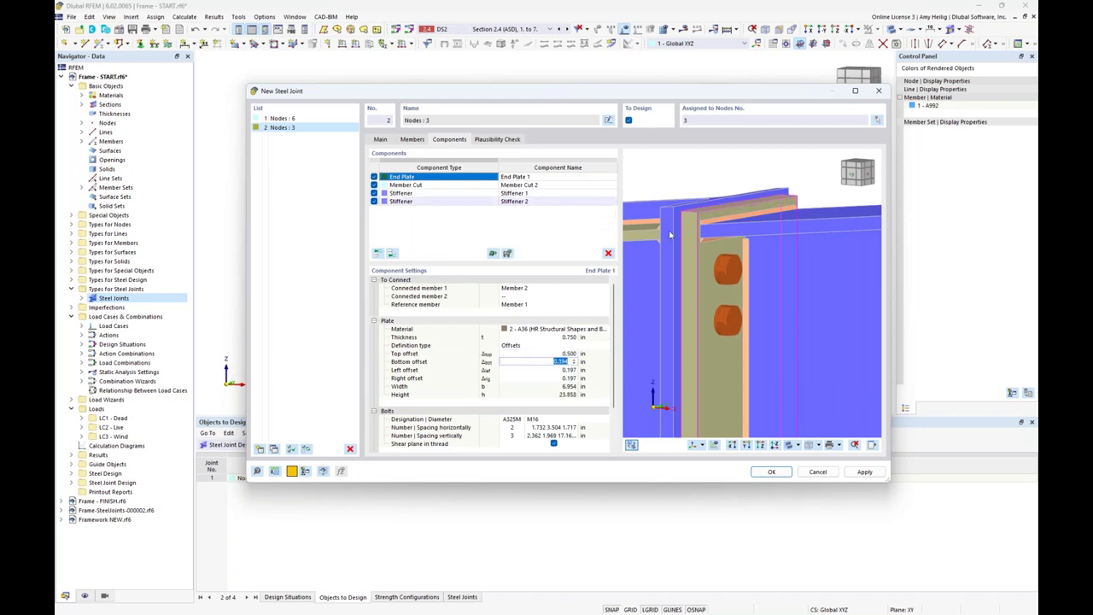
scroll(750, 390, "up", 3)
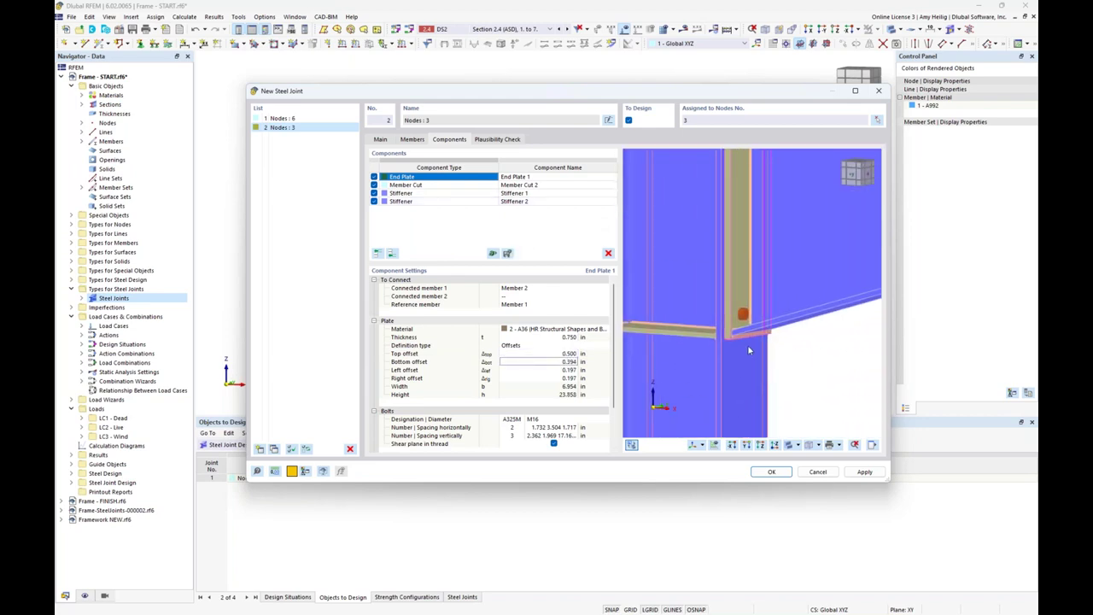
scroll(747, 344, "up", 2)
double_click(561, 362)
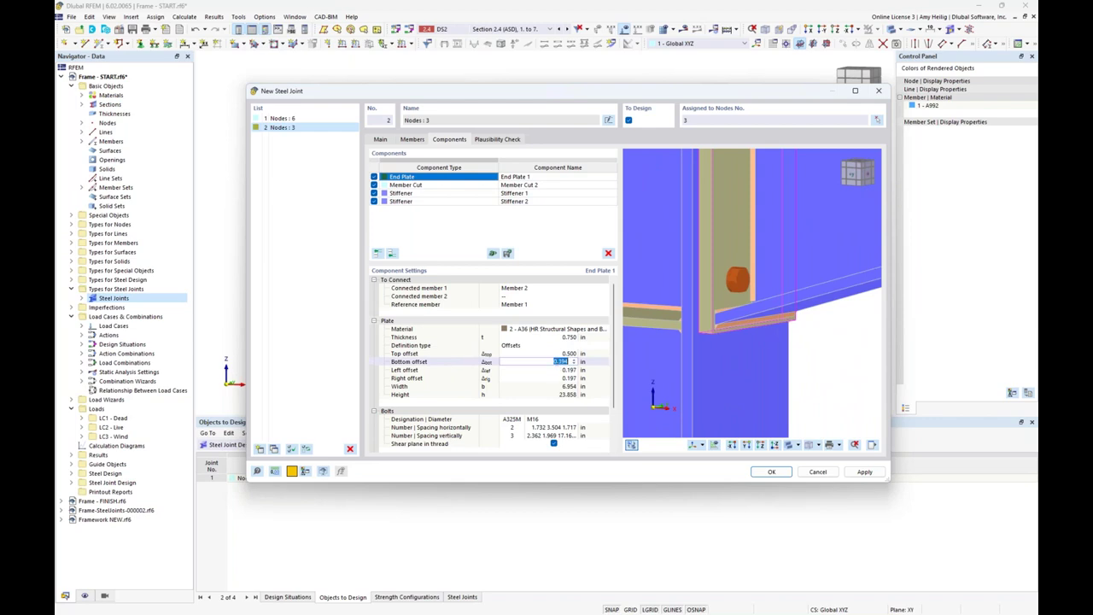
type("1")
key("Return")
Step: Set the end plate's left and right offsets to 0.25 in each
double_click(561, 369)
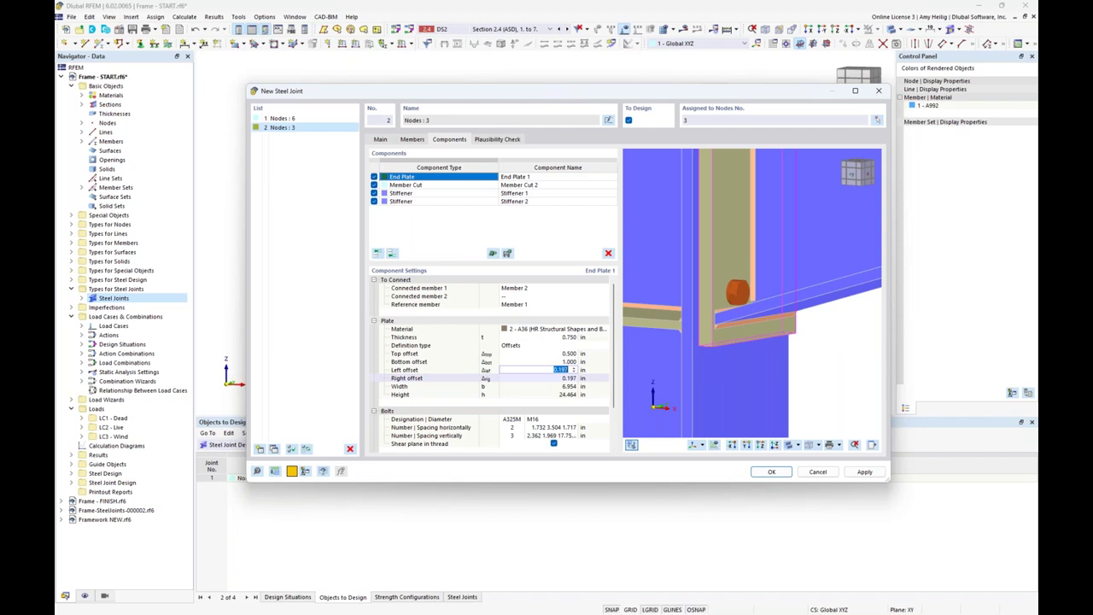
type("0.25")
key("Tab")
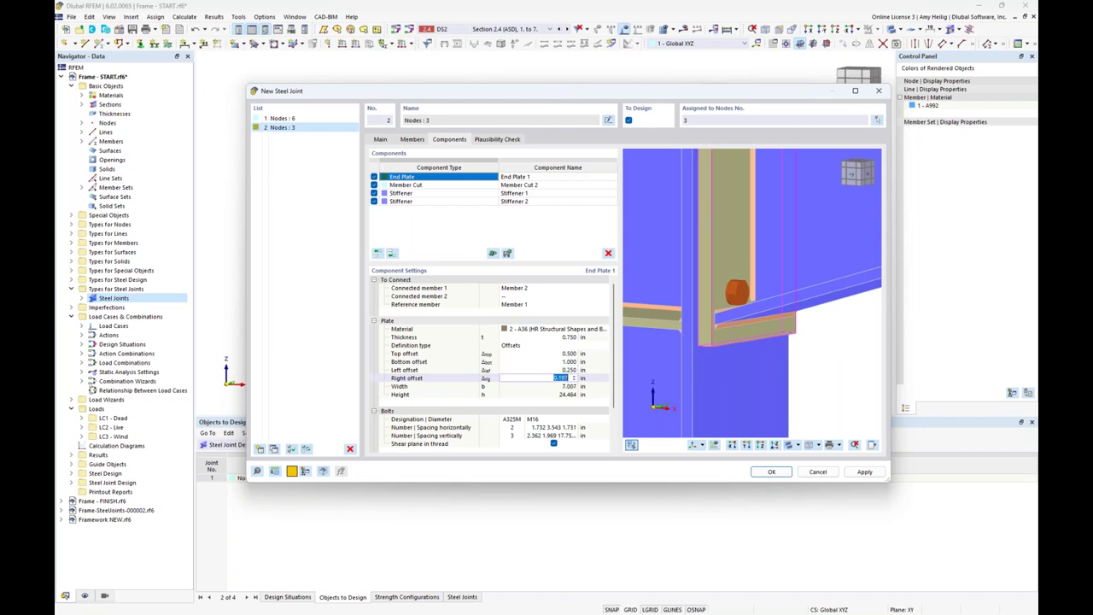
type("0.25")
key("Return")
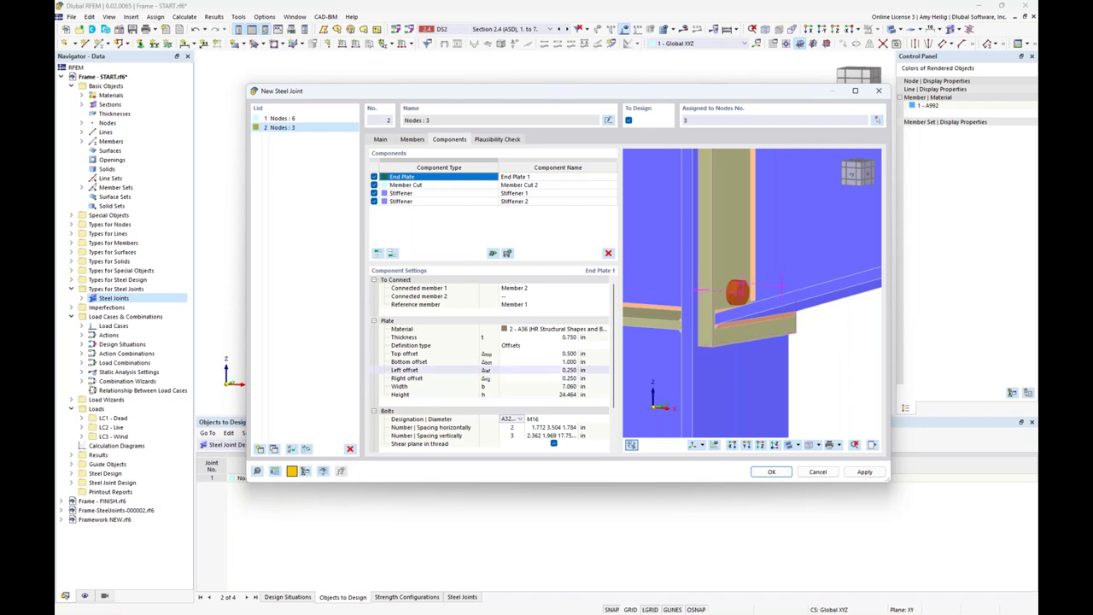
Step: Change the end plate's bolts to designation A325 with a 7/8" diameter
middle_click_drag(733, 267, 786, 379)
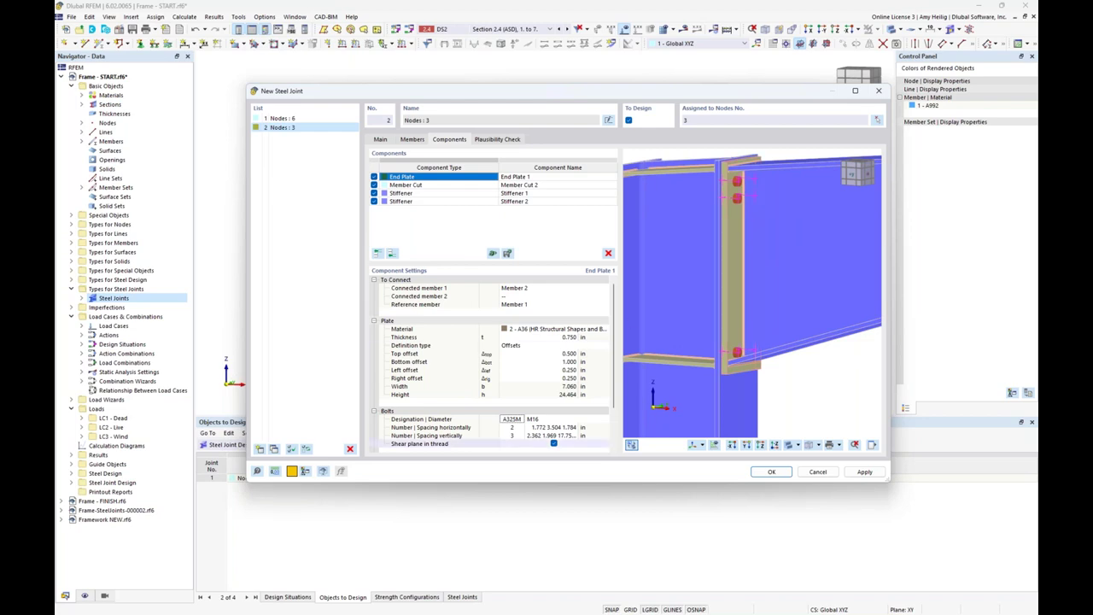
scroll(507, 411, "down", 1)
scroll(507, 411, "down", 1)
left_click(520, 376)
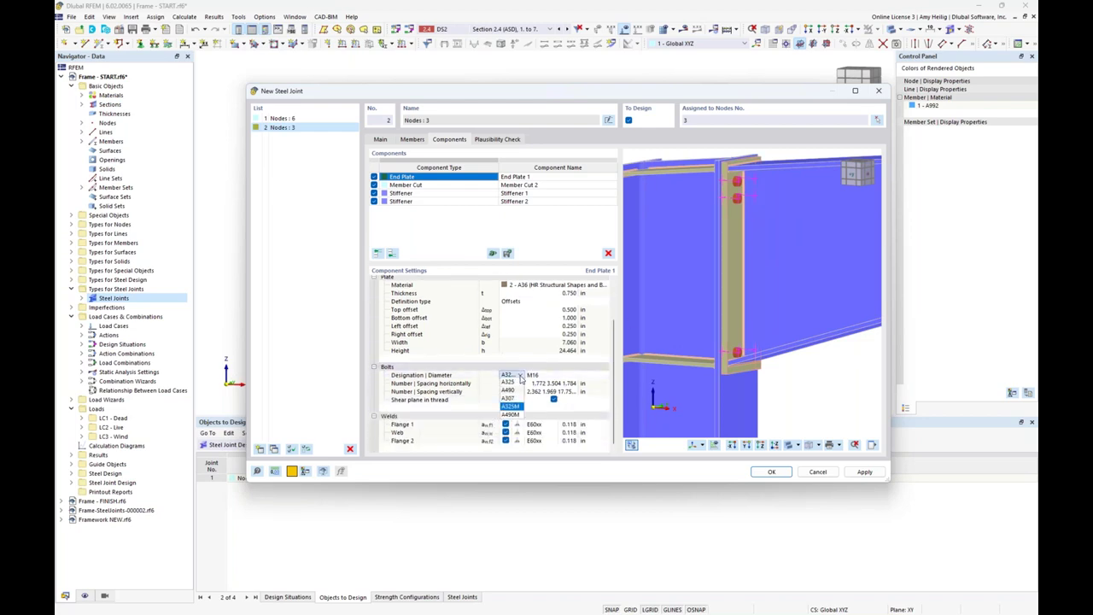
left_click(511, 382)
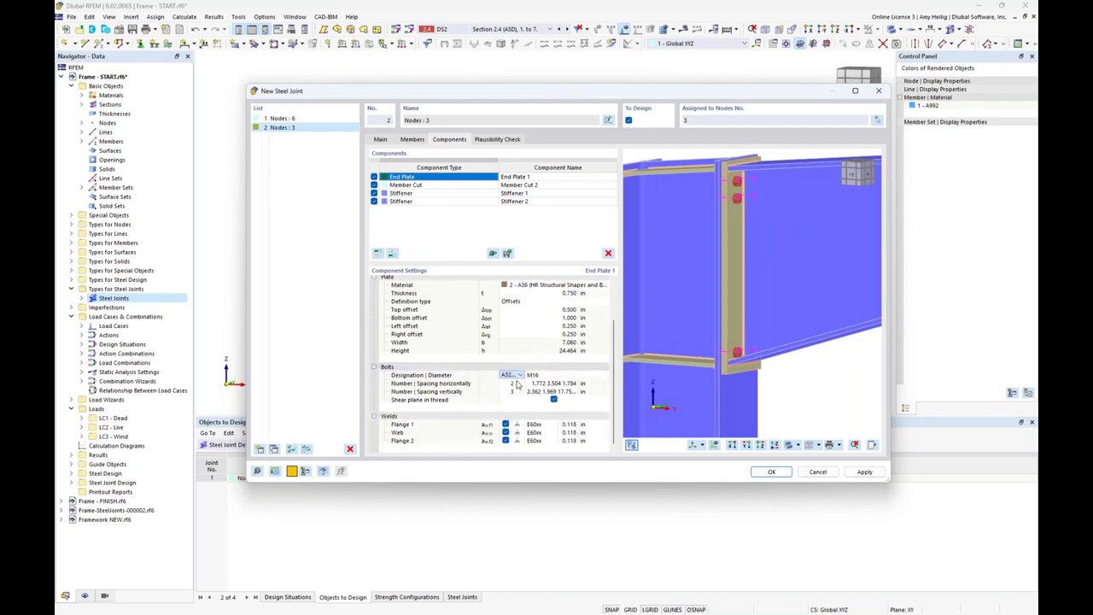
left_click(536, 376)
left_click(536, 376)
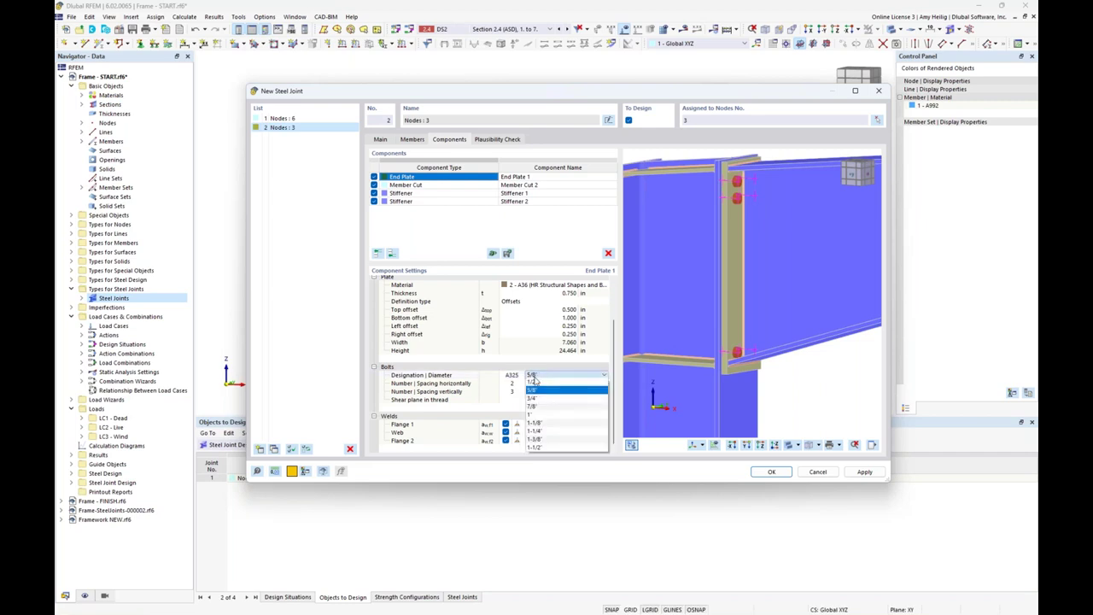
left_click(533, 407)
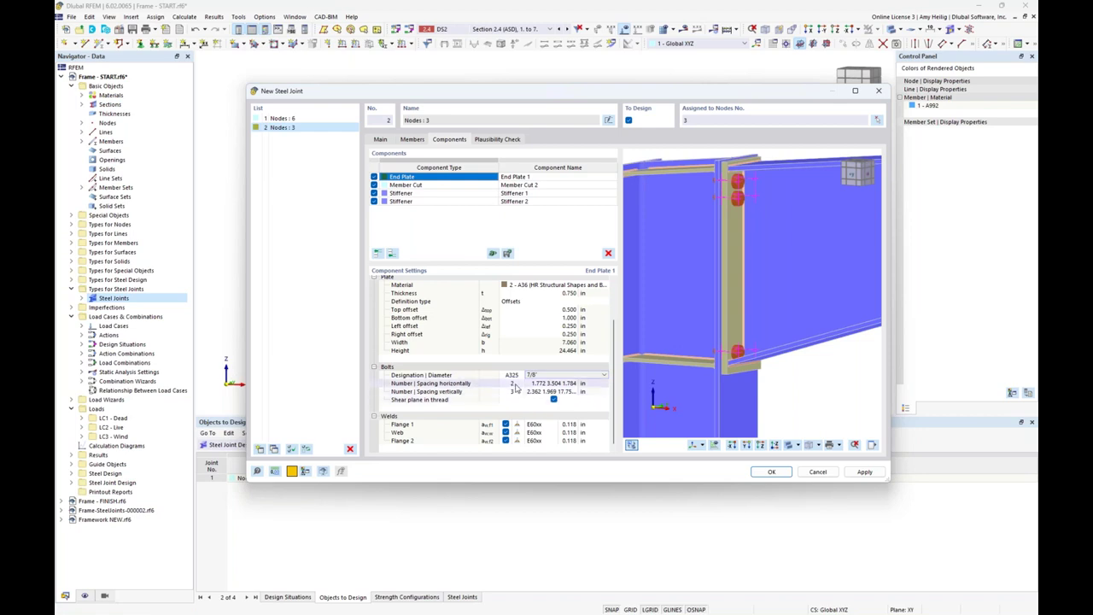
Step: Arrange the end plate's bolts vertically in 4 rows with spacings of 3.5, 5.5, 5.5 and 5.5 in
middle_click_drag(825, 272, 776, 262, "ctrl")
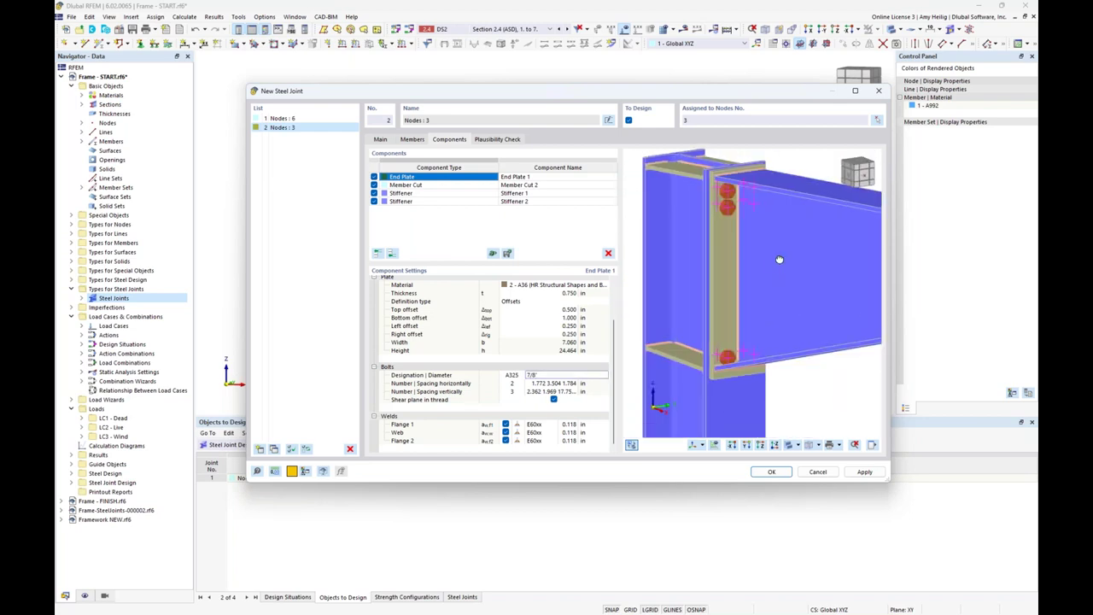
left_click(517, 394)
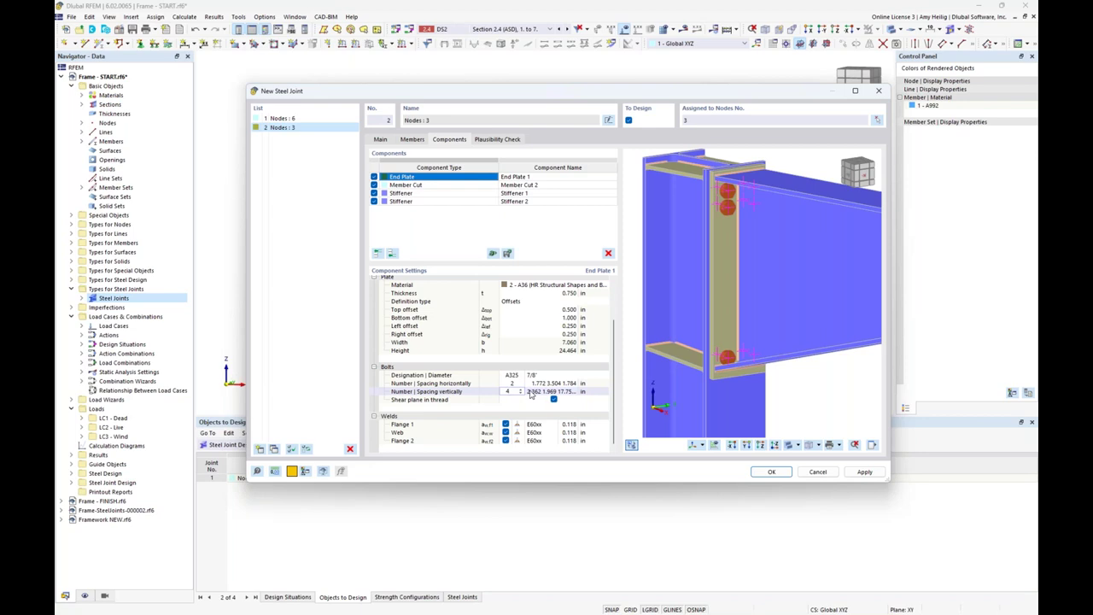
left_click(530, 394)
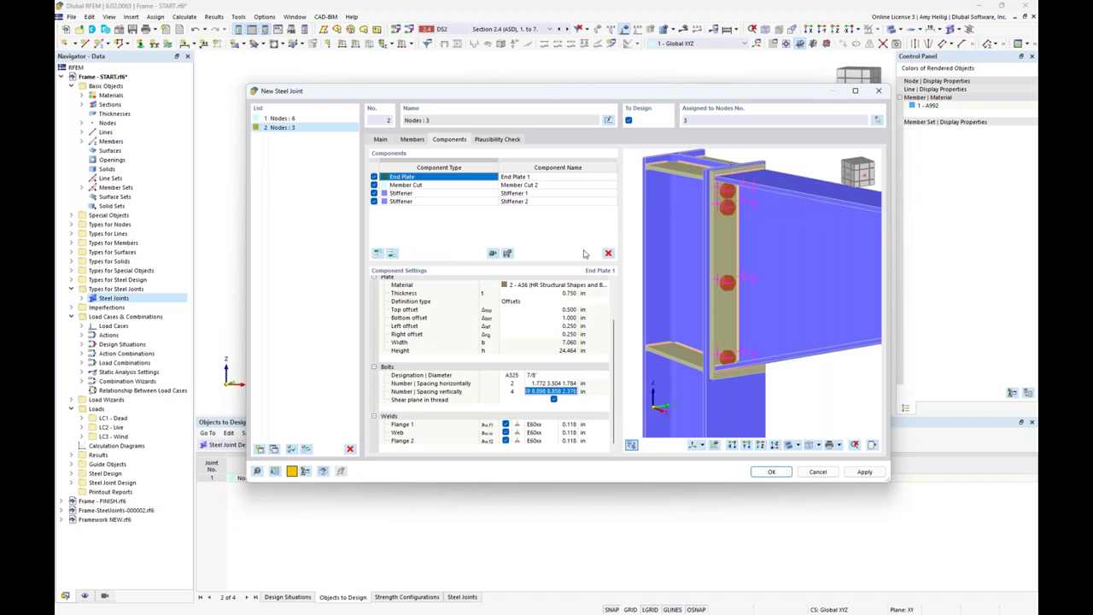
type("3.5")
type("5.5 5.5 5.5")
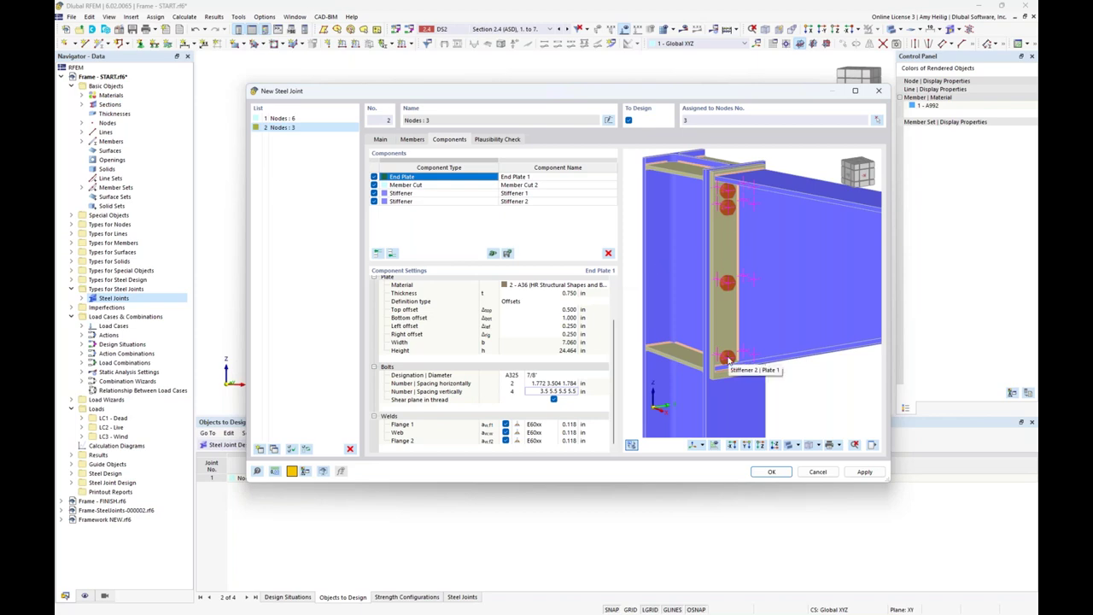
key("Return")
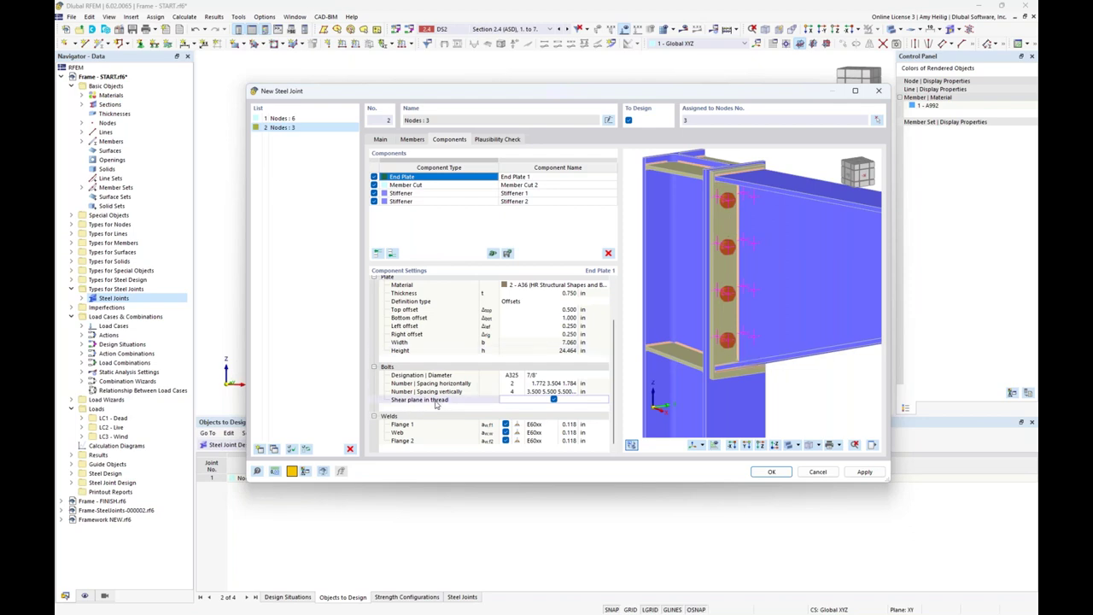
Step: Set the end plate's weld sizes to 0.25 in for flange 1, the web and flange 2
left_click(553, 427)
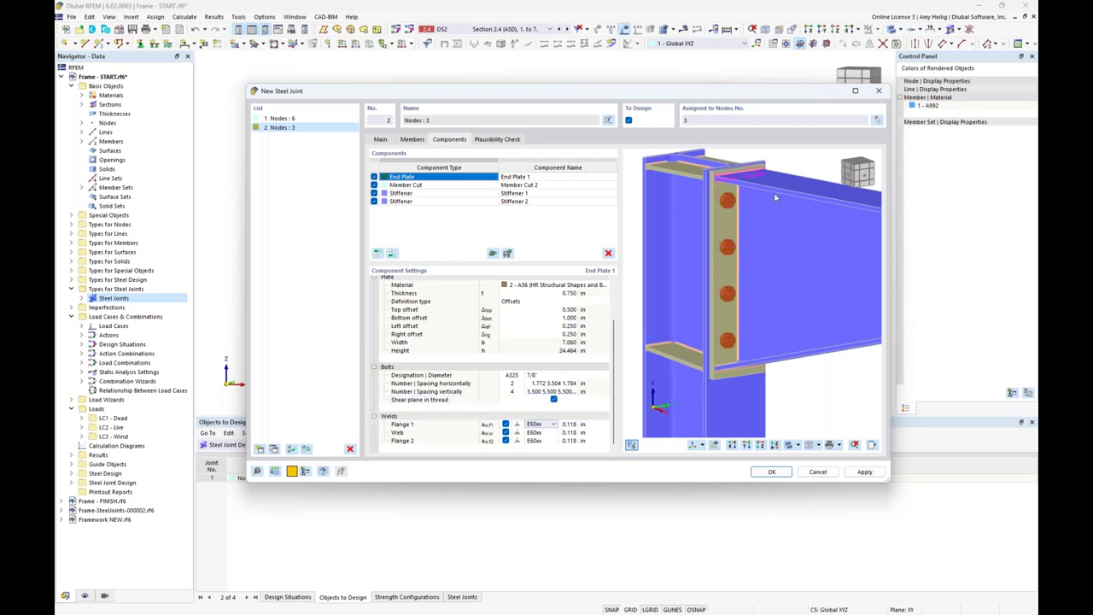
left_click(566, 424)
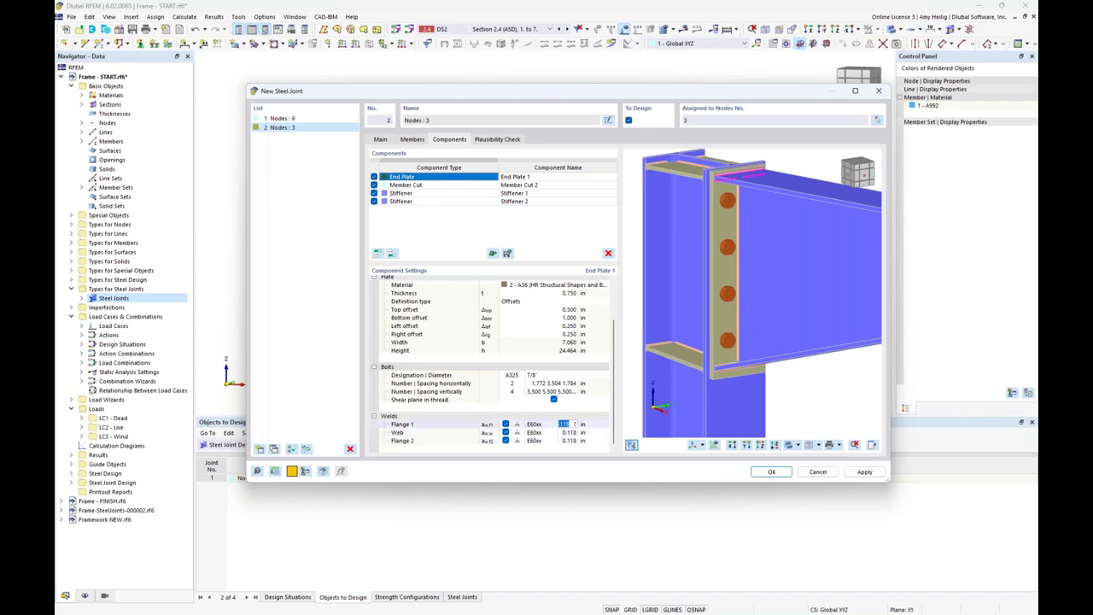
type("0.25")
key("Tab")
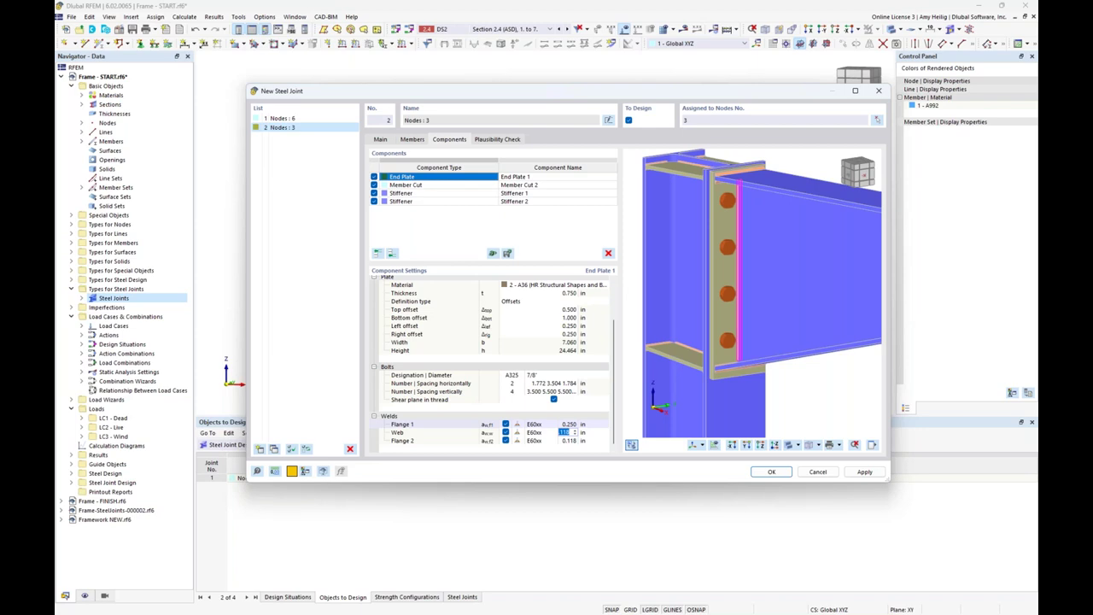
type("0.25")
key("Tab")
key("Tab")
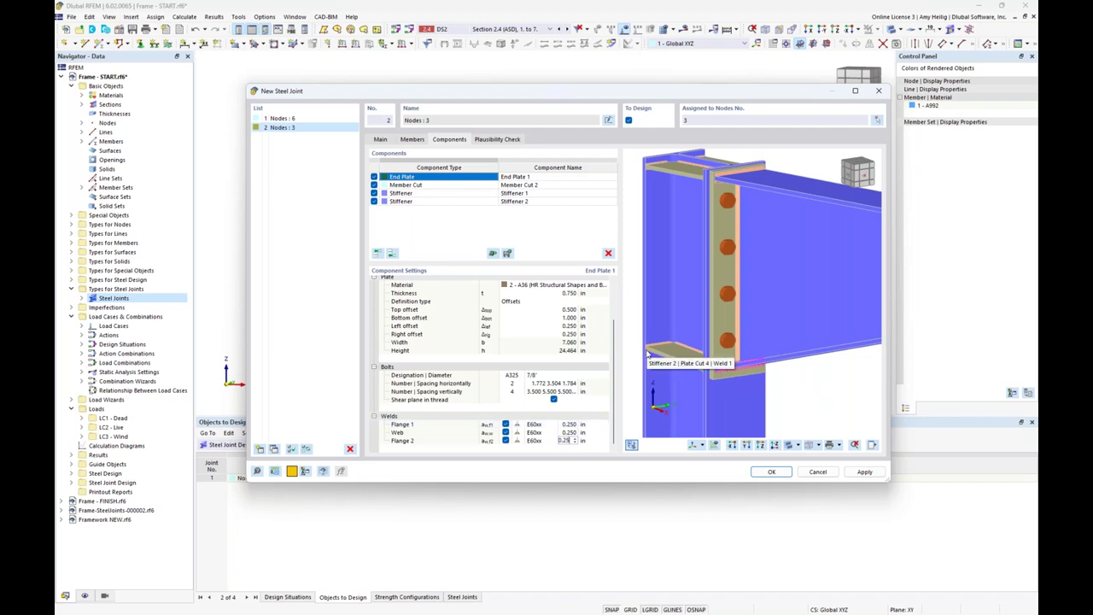
type("0.25")
key("Tab")
key("Tab")
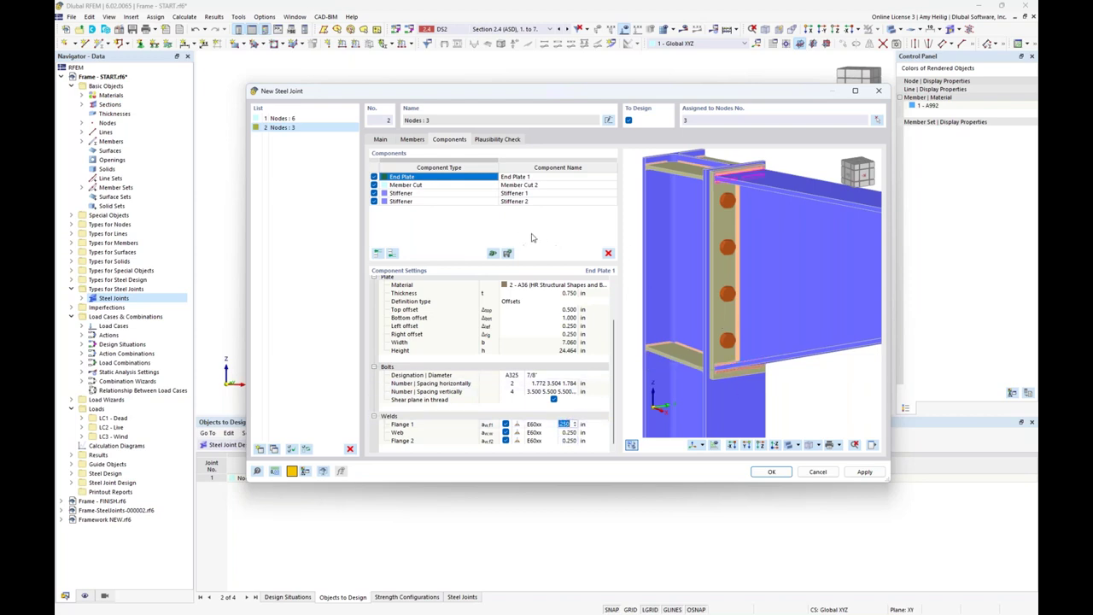
Step: Display the component settings of the joint's member cut
left_click(455, 187)
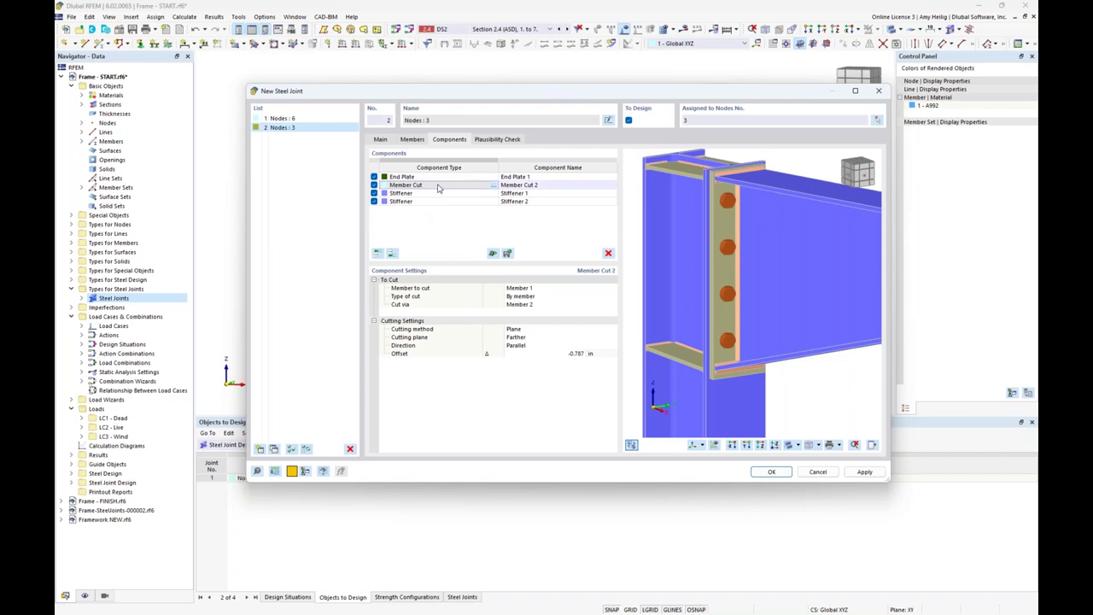
Step: Temporarily disable the Member Cut component to inspect the uncut column end, and enable it again
left_click(438, 188)
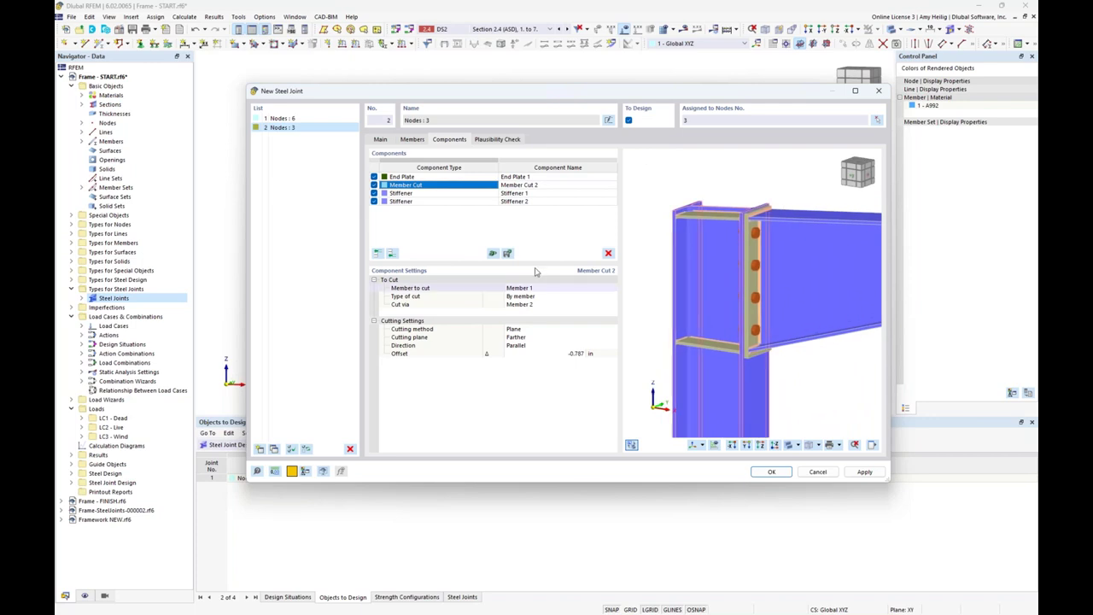
left_click(373, 186)
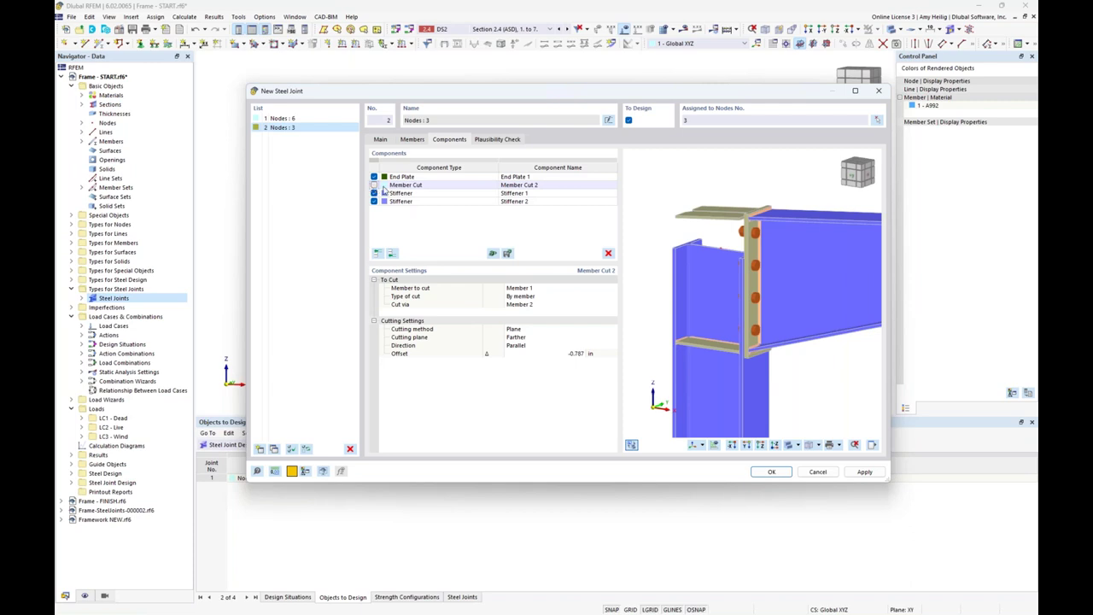
middle_click_drag(732, 328, 780, 298)
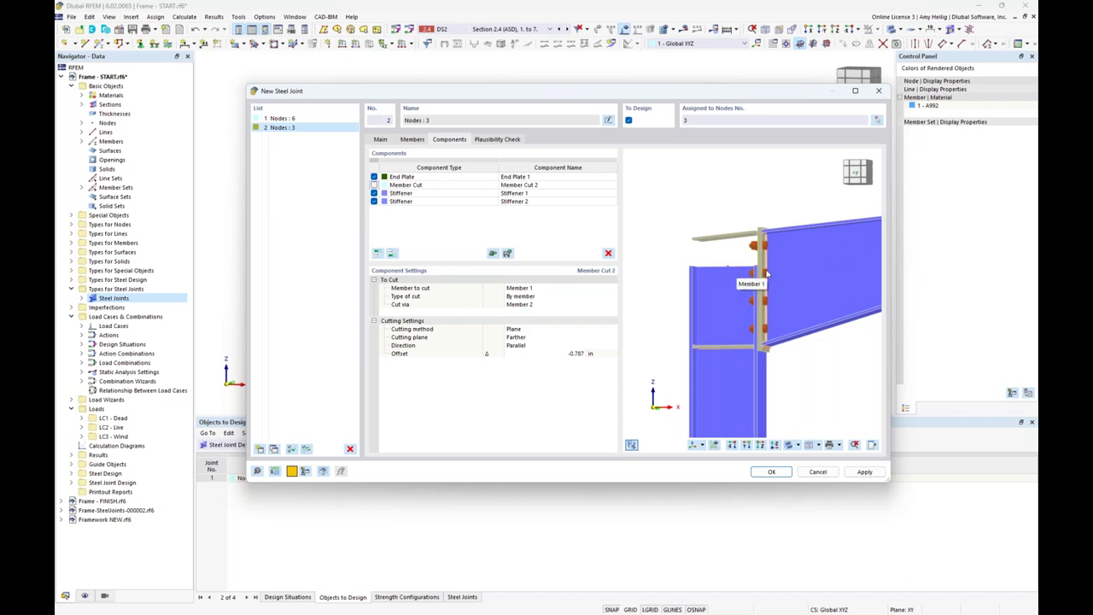
left_click(373, 185)
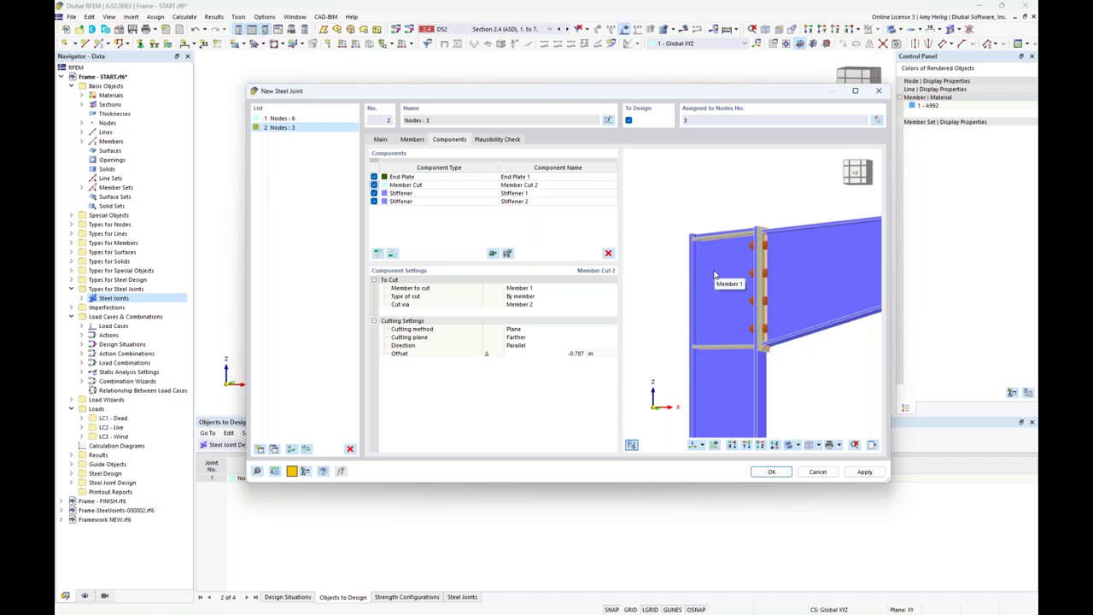
Step: Review the member cut's member to cut, cutting member and cutting method
left_click(540, 291)
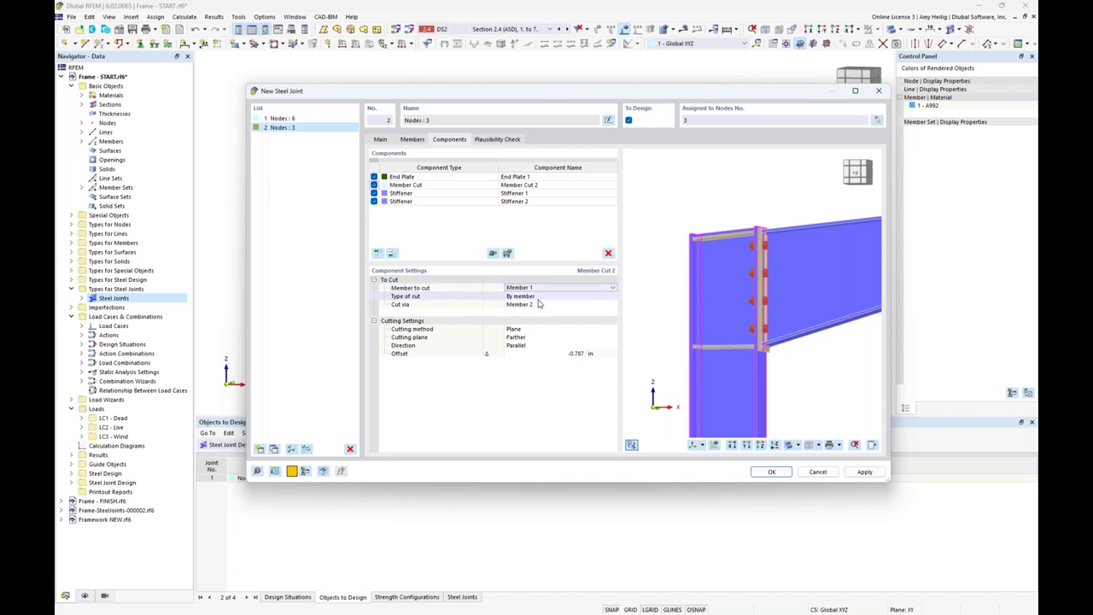
left_click(540, 306)
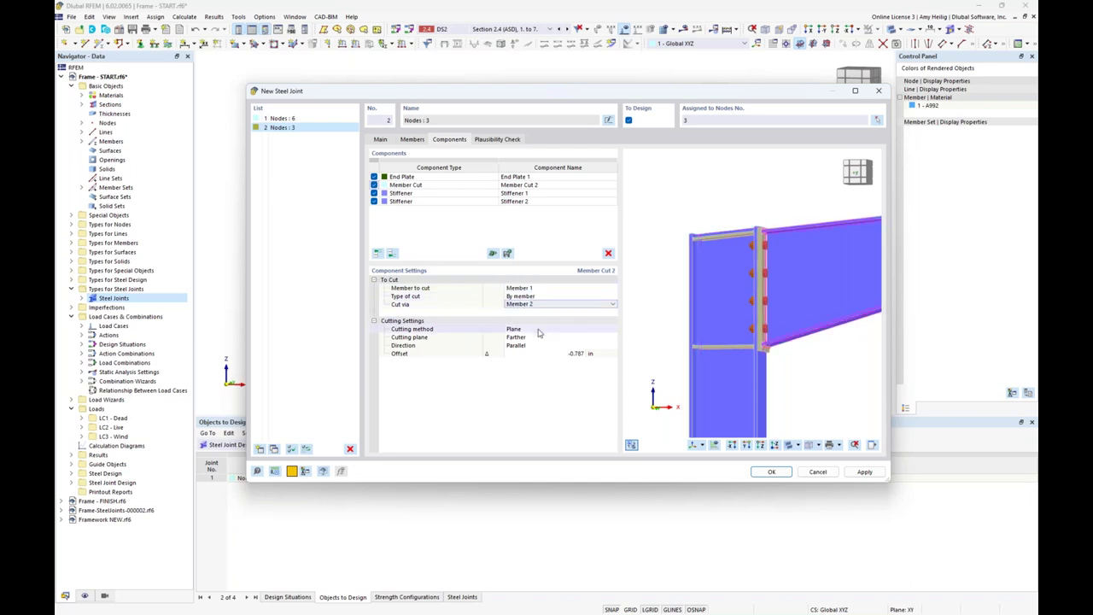
left_click(539, 331)
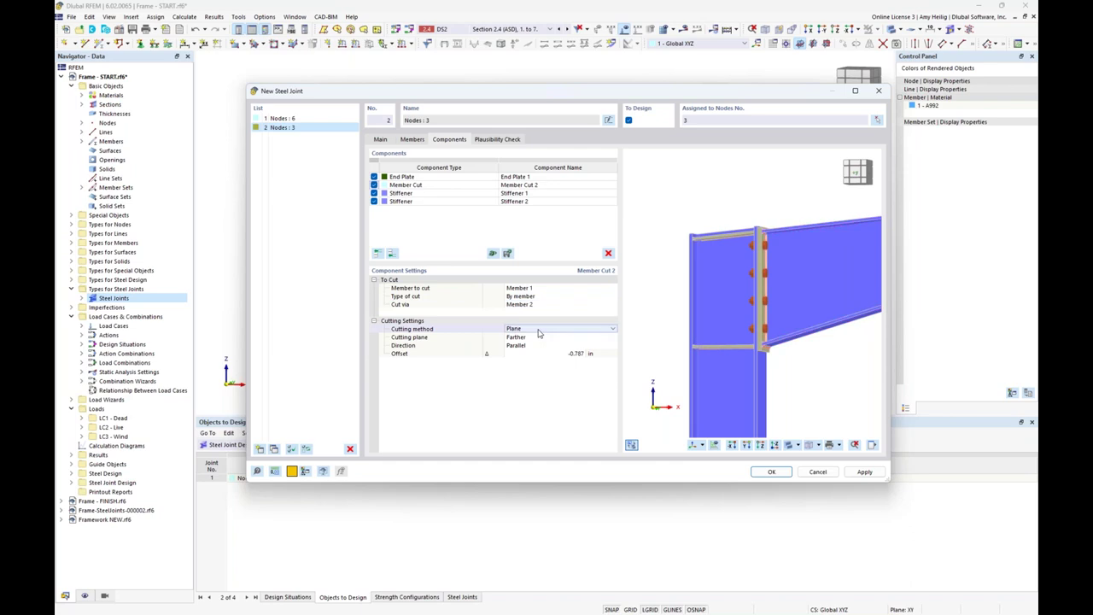
Step: Try the Closer cutting plane for the member cut, and restore it to Farther
left_click(536, 339)
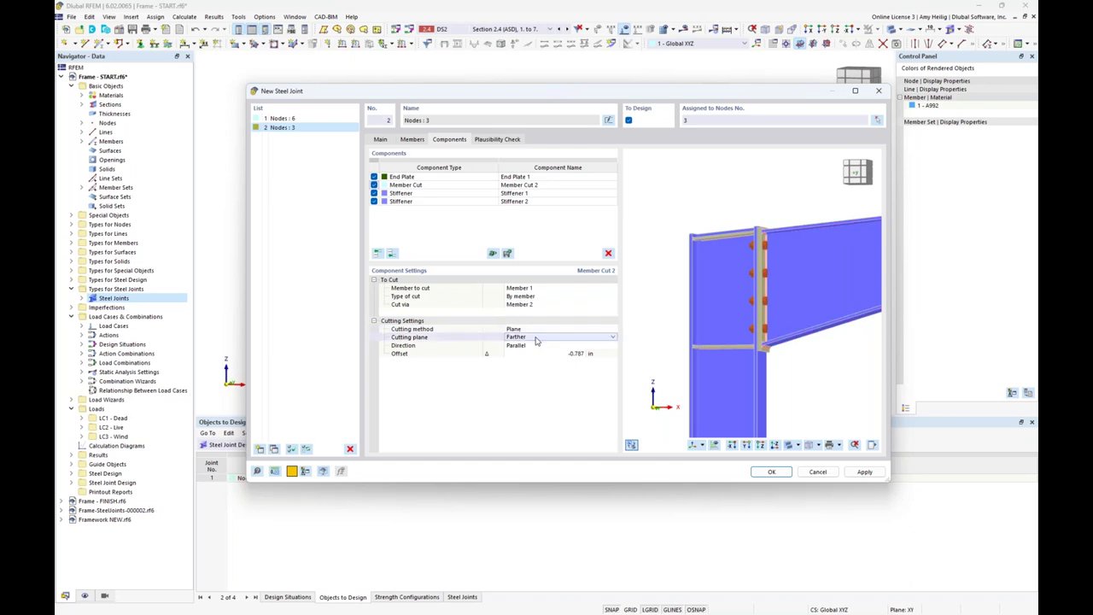
left_click(536, 339)
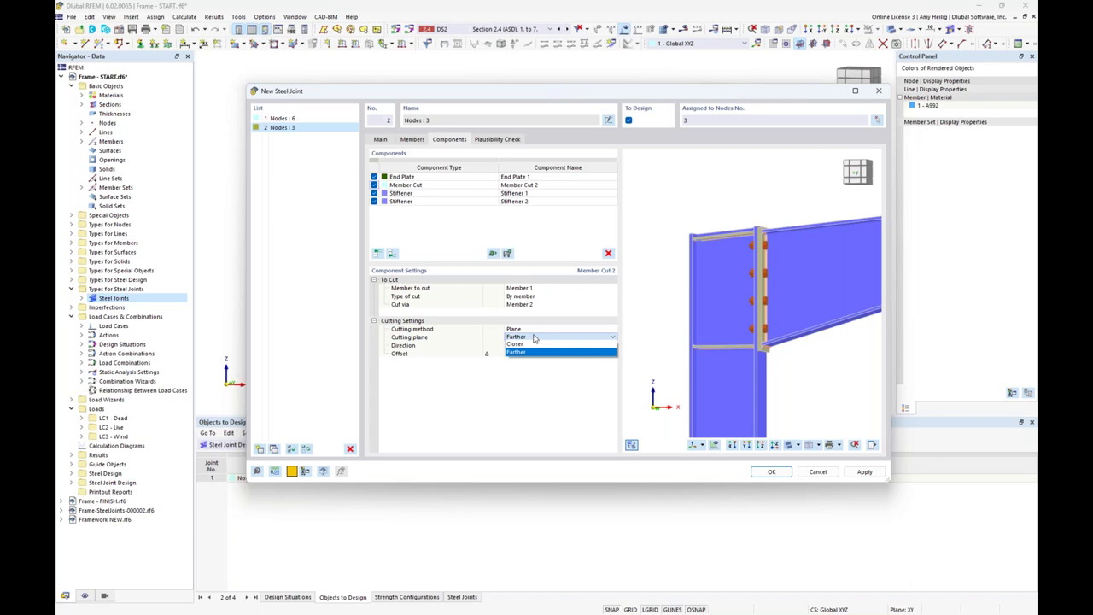
left_click(535, 351)
scroll(536, 340, "up", 1)
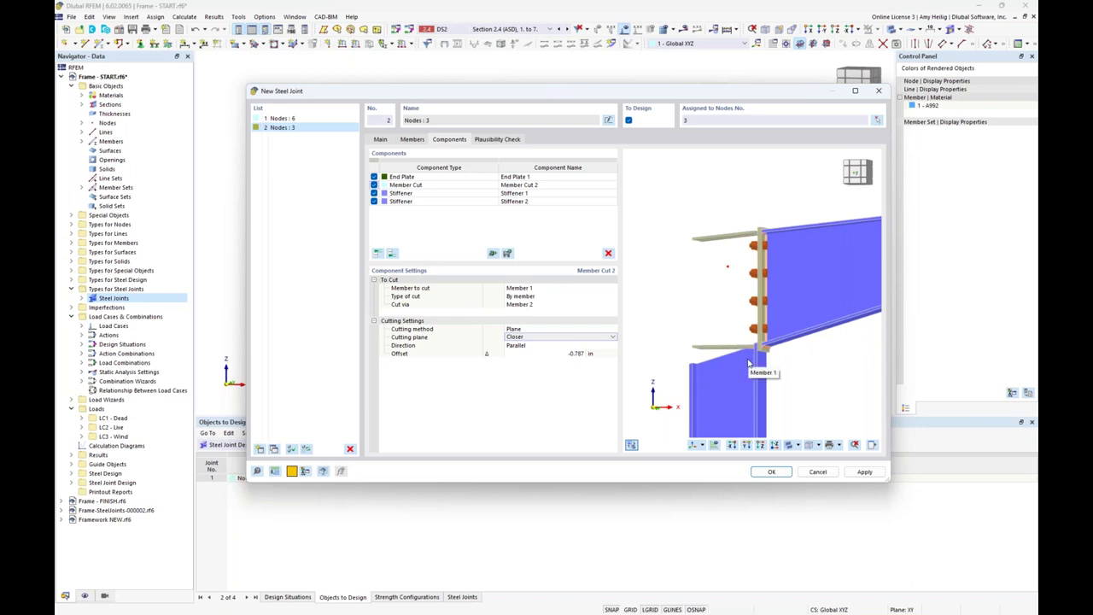
left_click(538, 337)
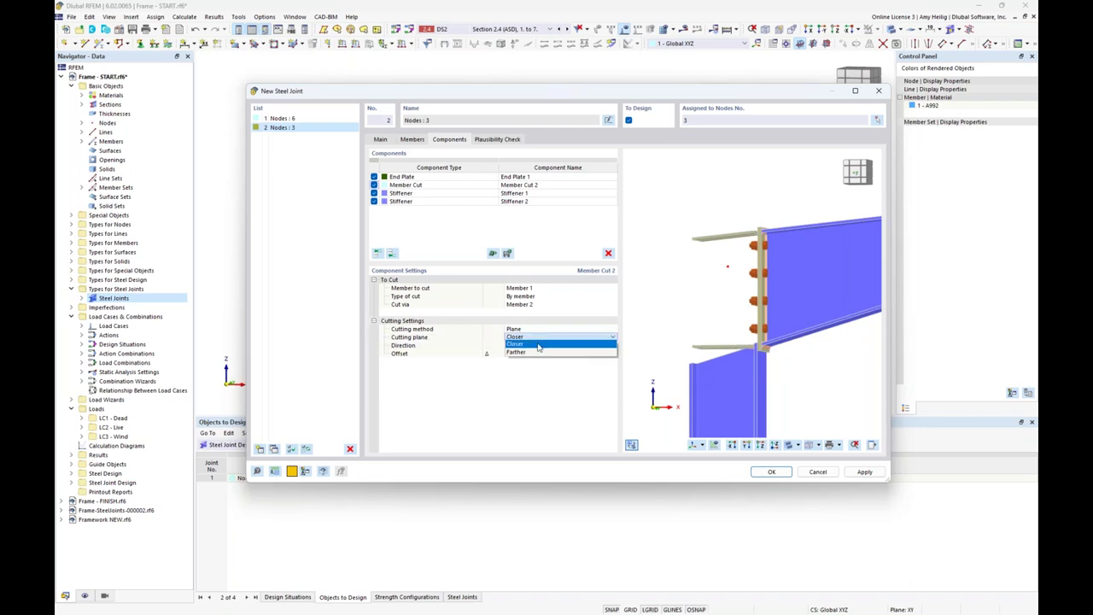
left_click(538, 345)
key("Down")
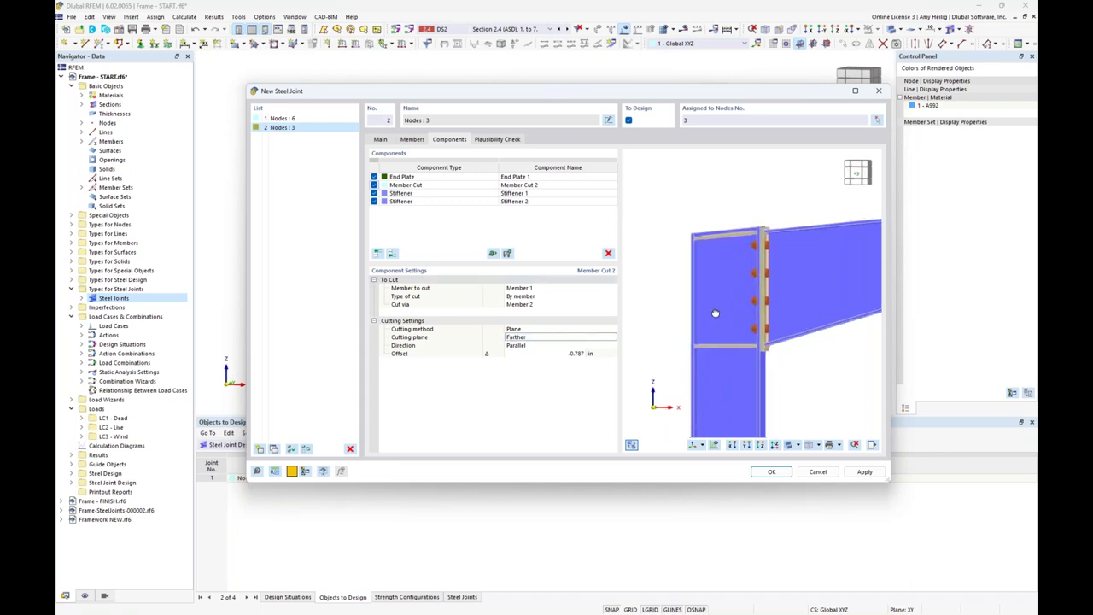
Step: Move the New Steel Joint dialog out of the way to view the whole frame, and bring it back
middle_click_drag(726, 312, 779, 284, "ctrl")
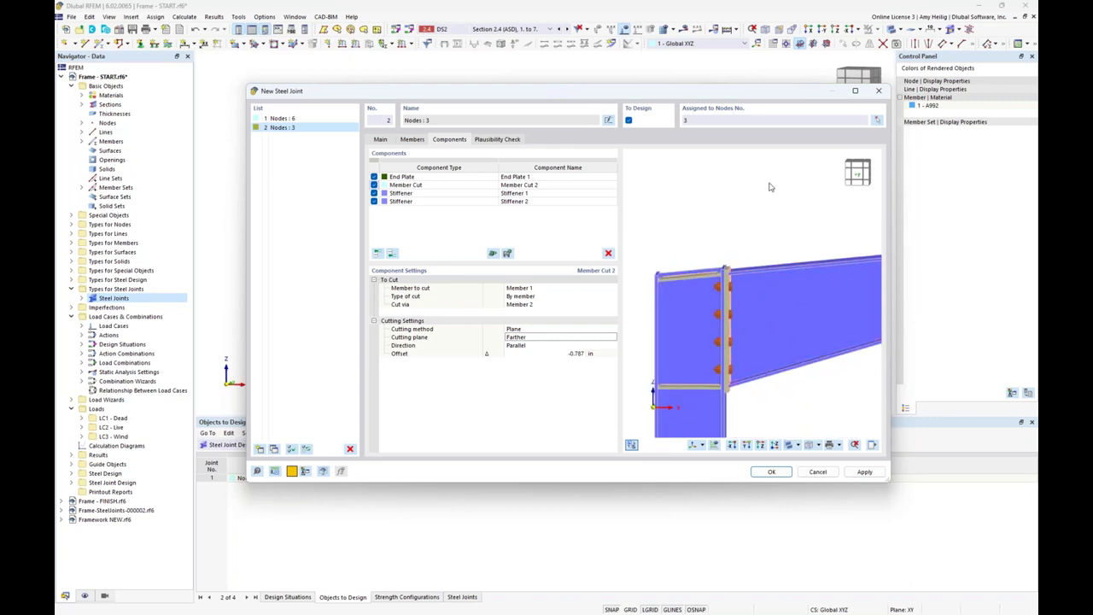
left_click_drag(682, 94, 682, 300)
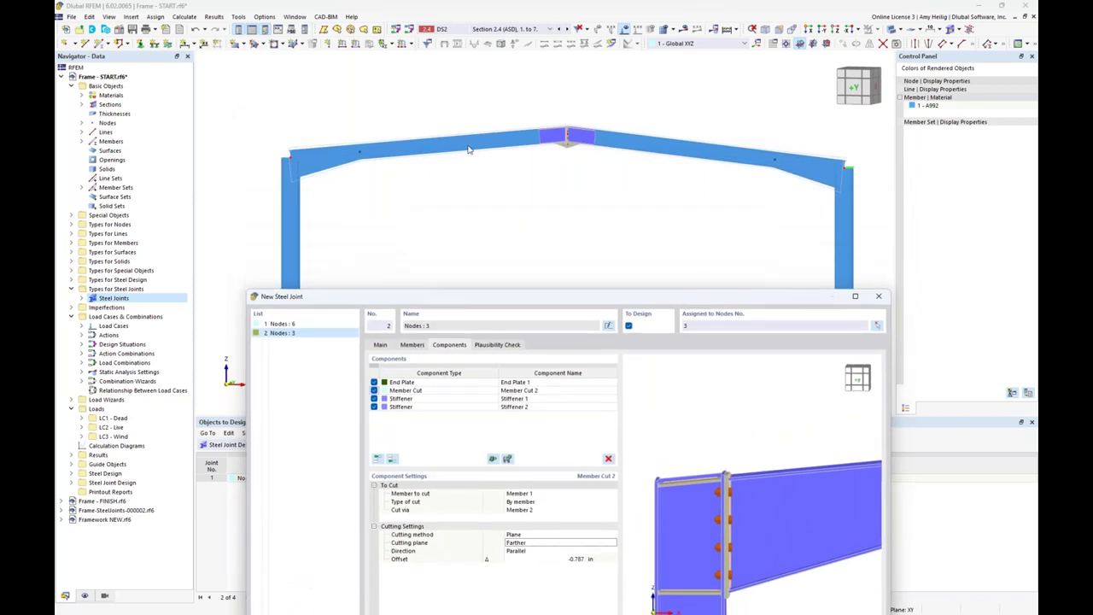
left_click_drag(490, 298, 516, 111)
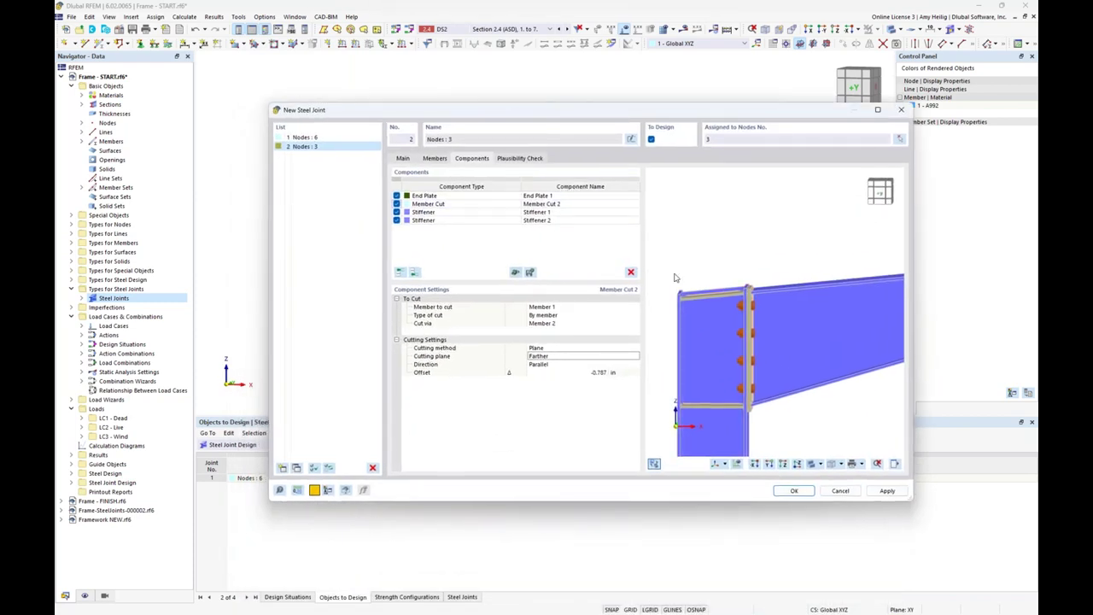
Step: Try the Perpendicular cutting direction for the member cut, and restore it to Parallel
left_click(546, 364)
left_click(550, 366)
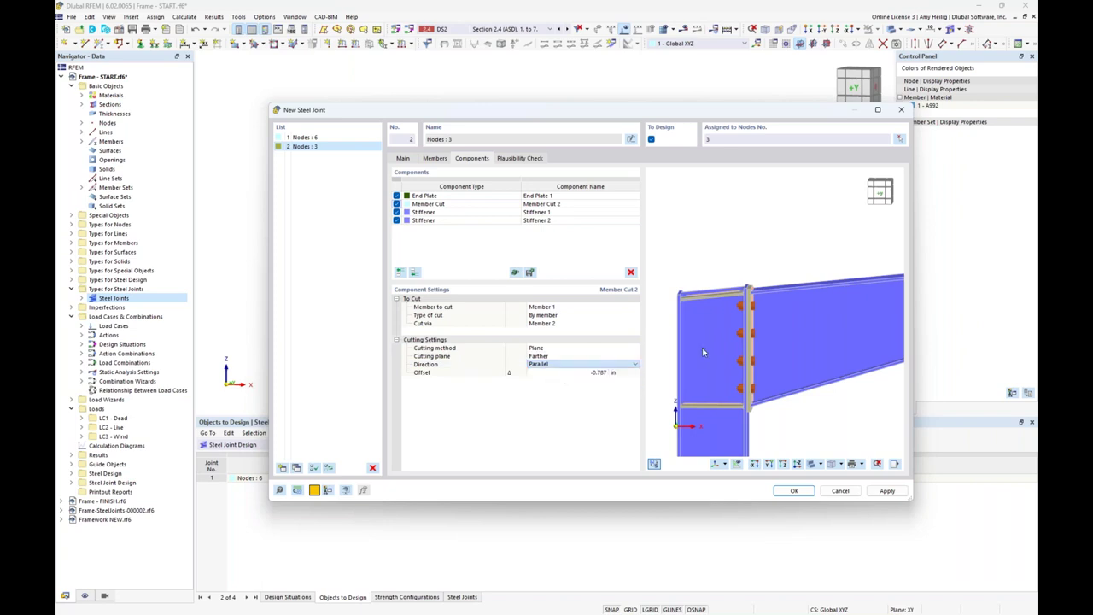
left_click(549, 379)
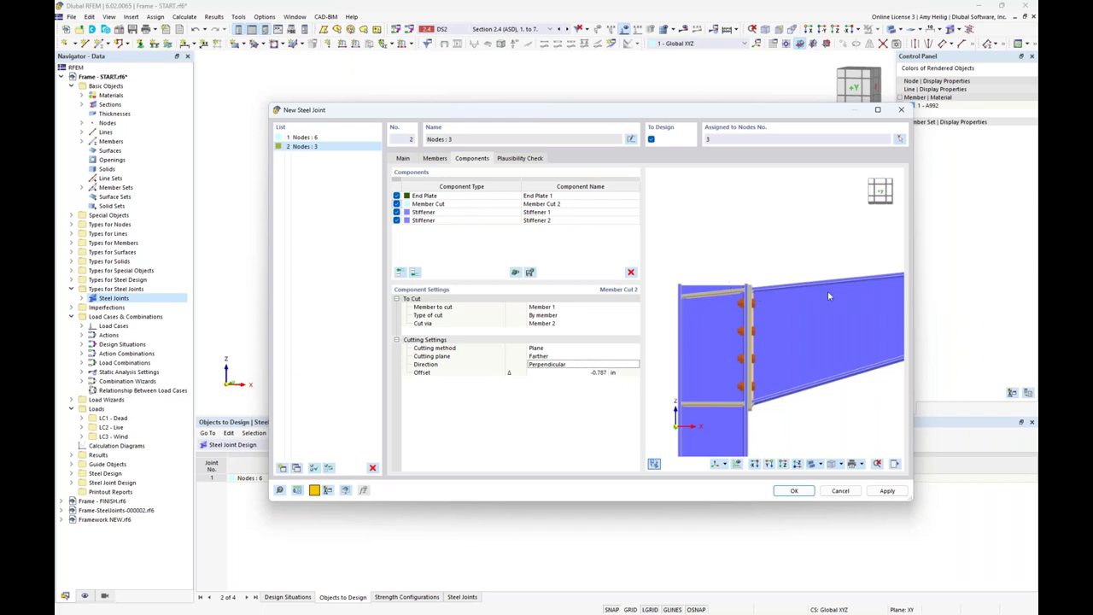
left_click(589, 364)
left_click(588, 366)
left_click(584, 376)
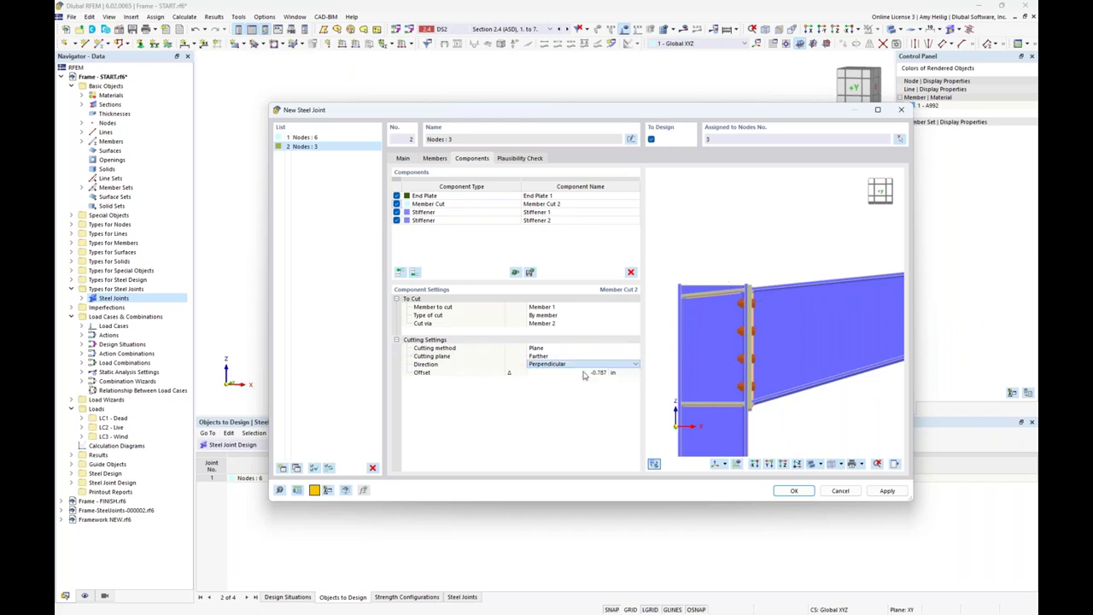
scroll(585, 374, "up", 1)
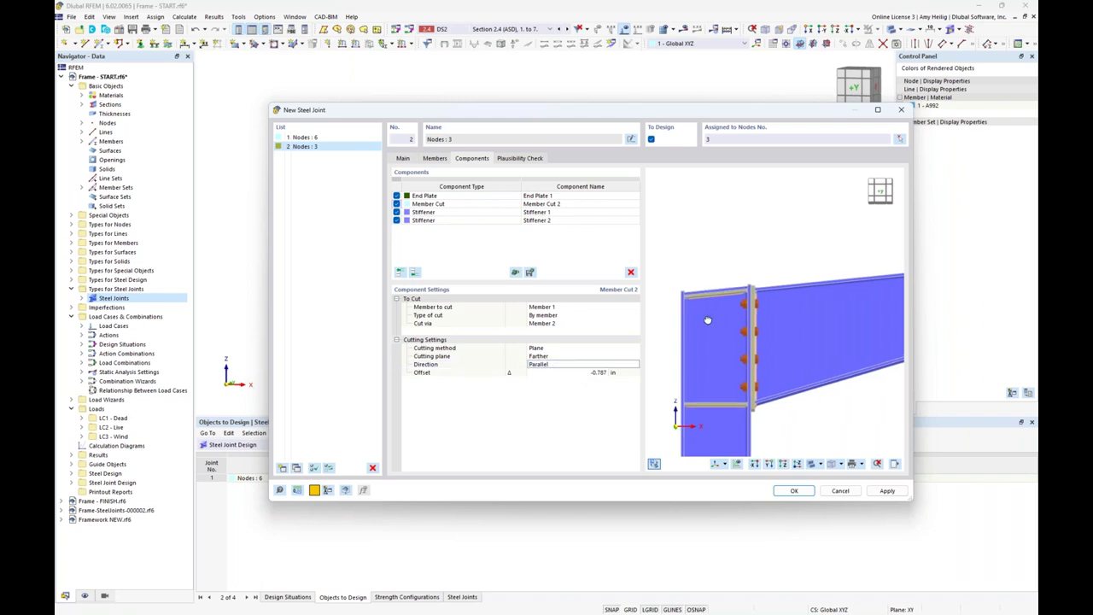
Step: Set the member cut's offset to 0 in to inspect its effect at the column top
scroll(734, 299, "up", 4)
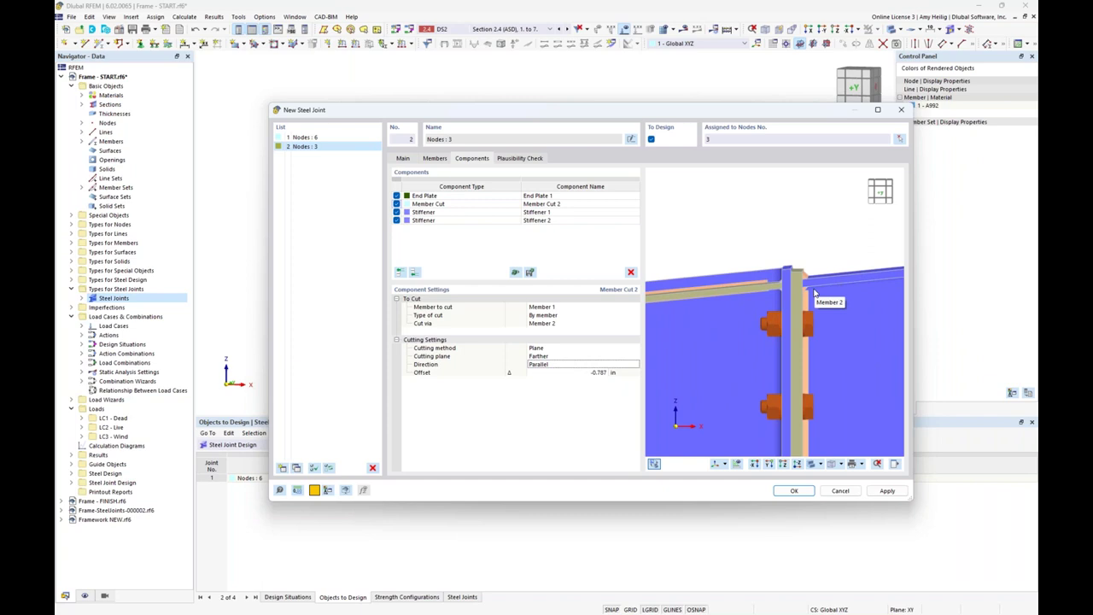
scroll(813, 295, "down", 3)
left_click(600, 374)
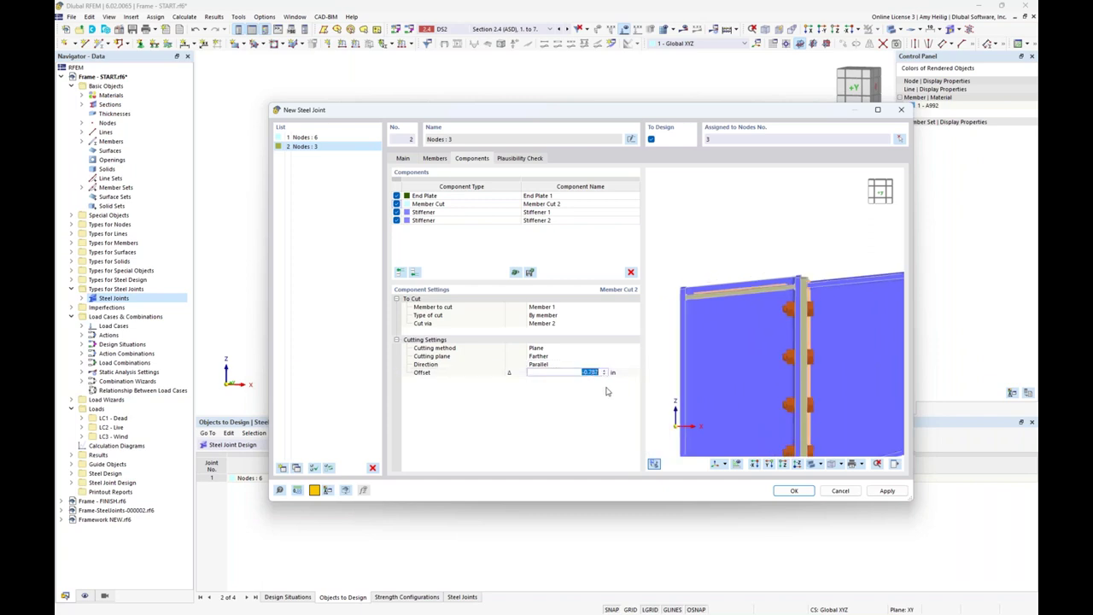
type("0")
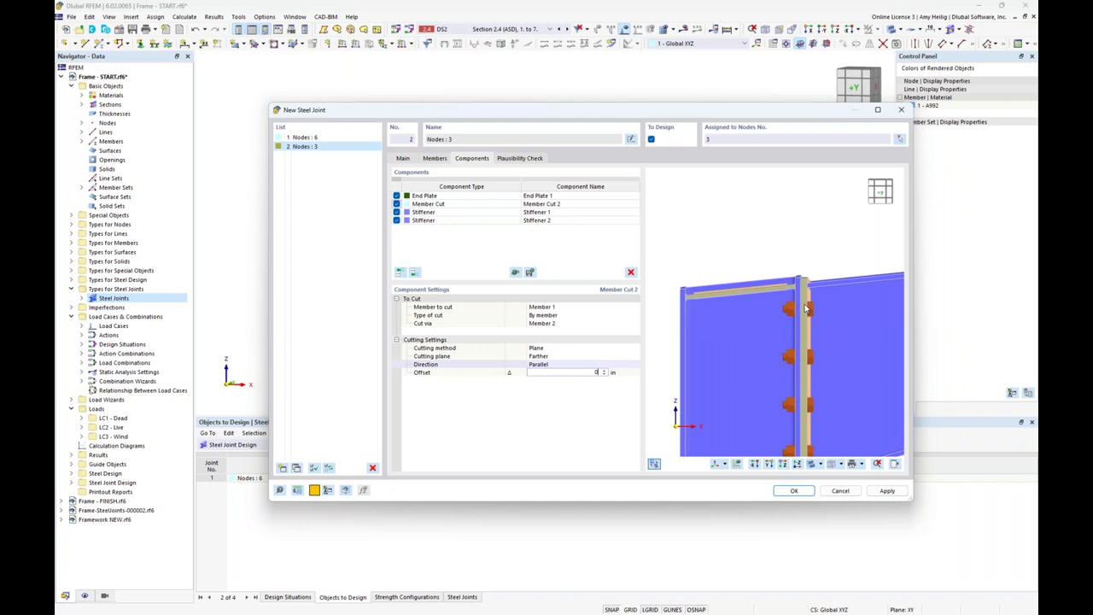
key("Return")
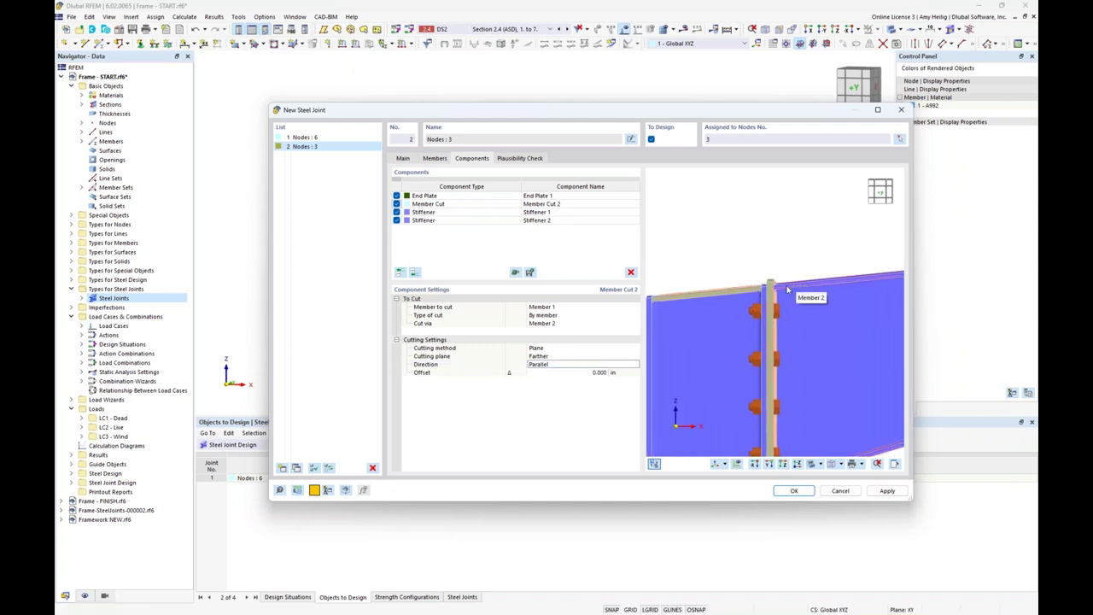
Step: Set the member cut's offset to -0.75 in
left_click(590, 373)
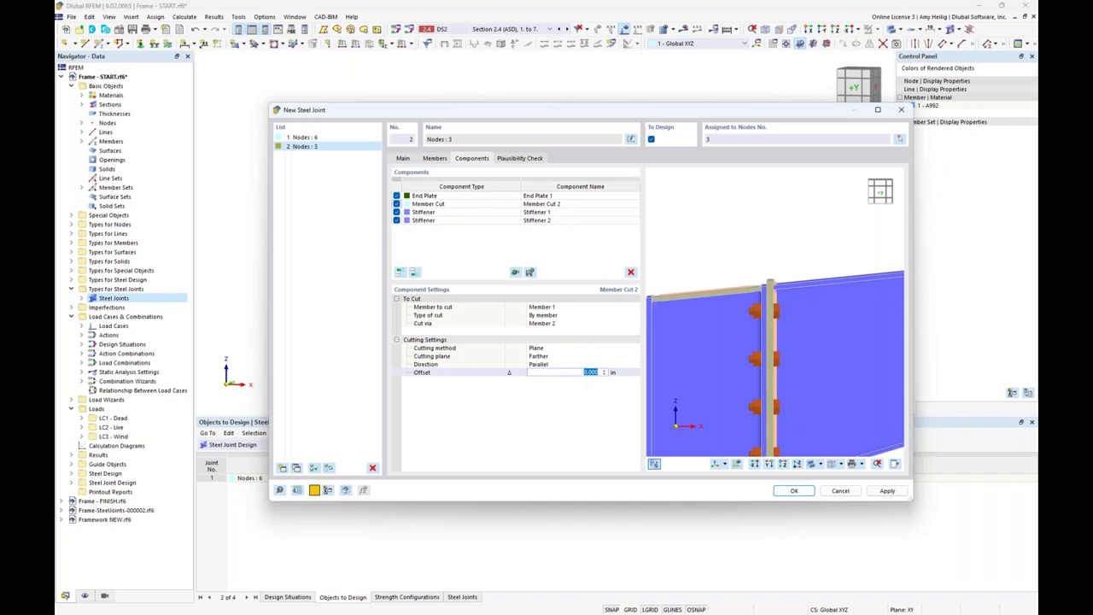
type("-0.75")
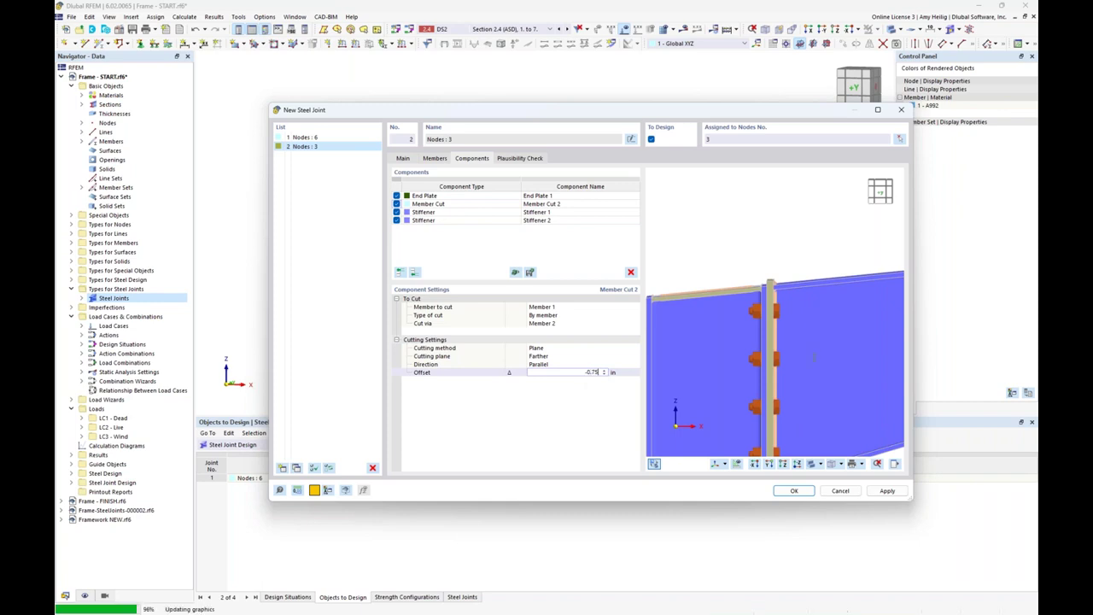
key("Return")
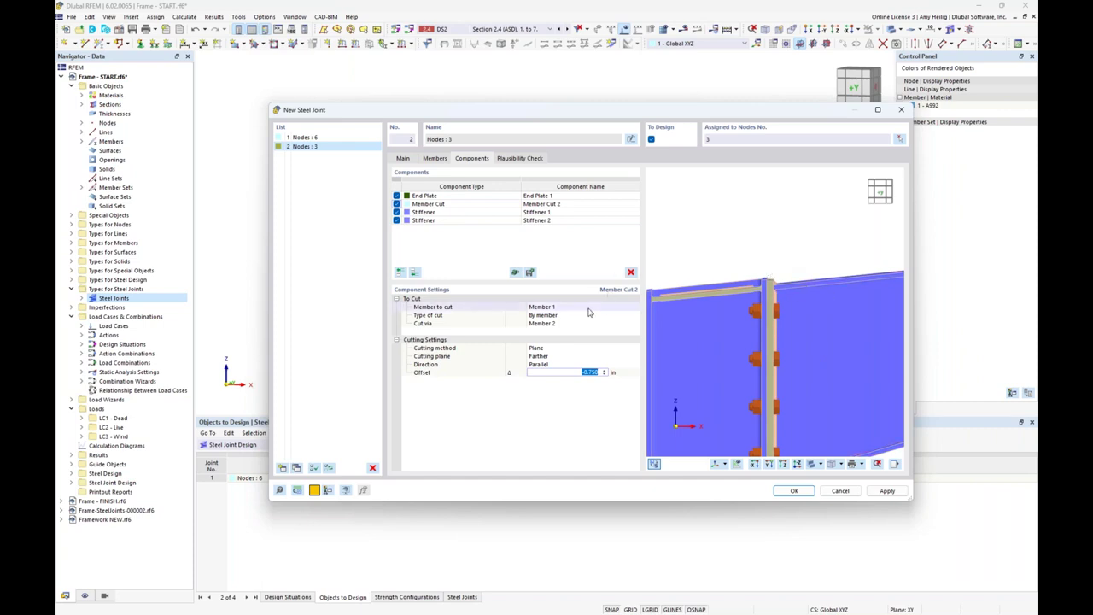
Step: Select Stiffener 1, check its stiffened and reference members, and set its plate thickness to 0.500 in
left_click(458, 212)
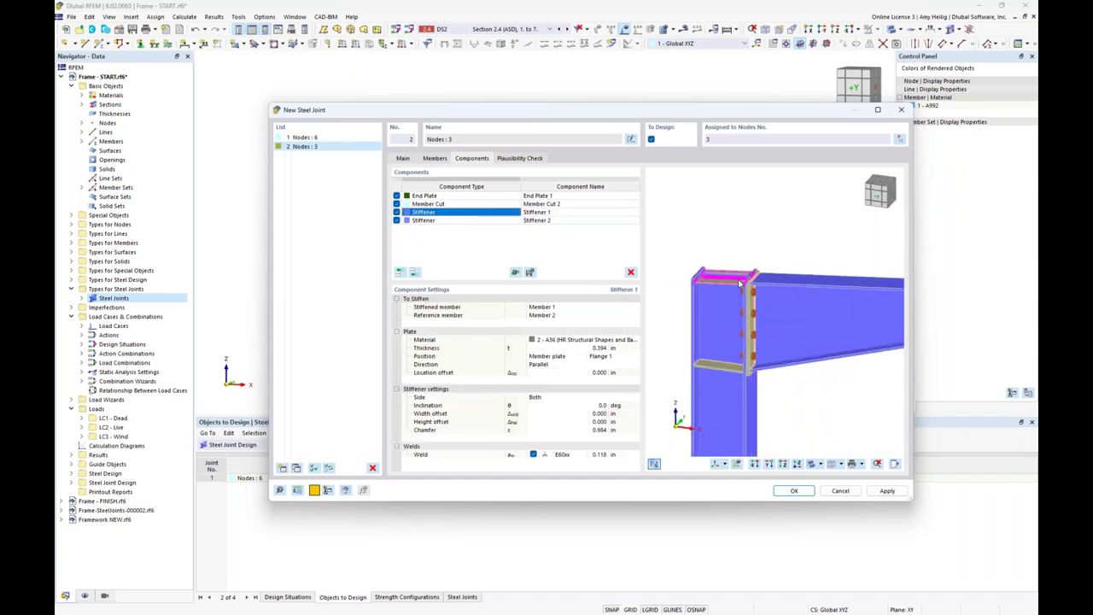
scroll(716, 282, "up", 3)
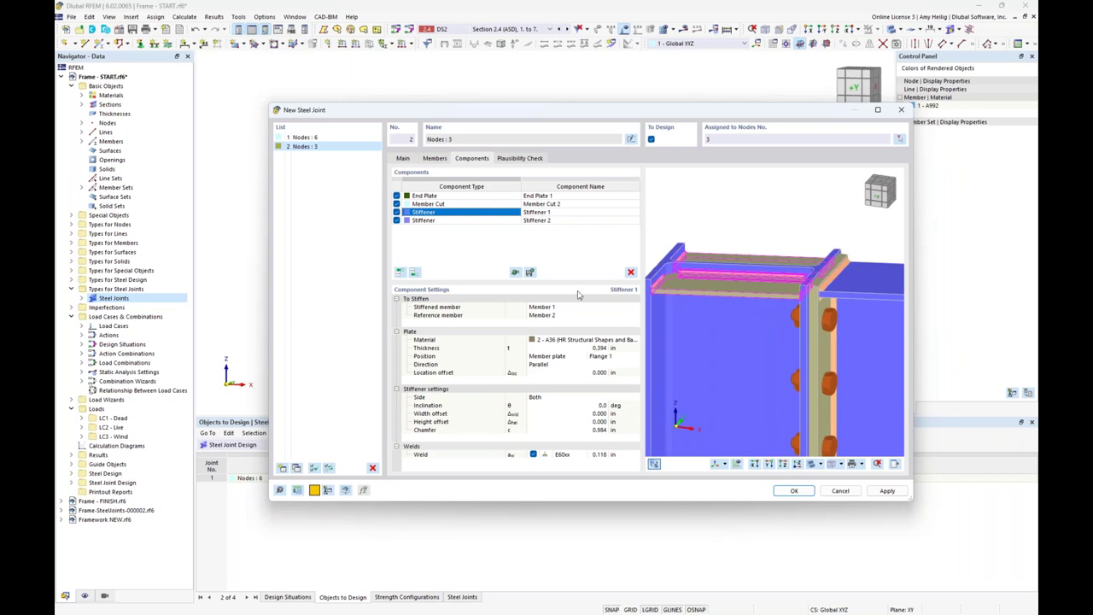
left_click(569, 307)
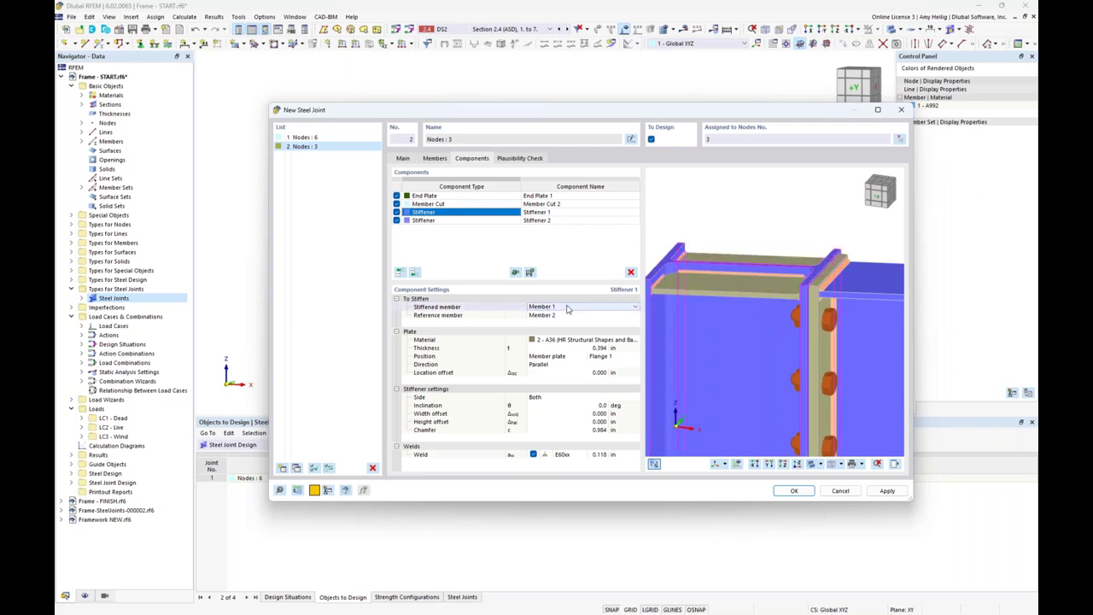
left_click(564, 316)
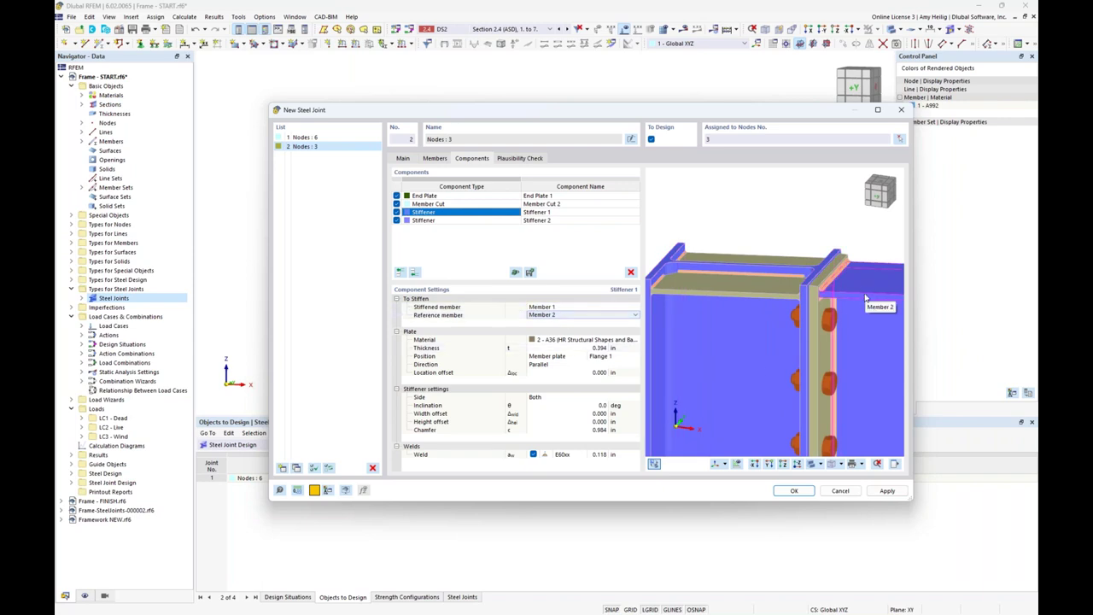
left_click(592, 347)
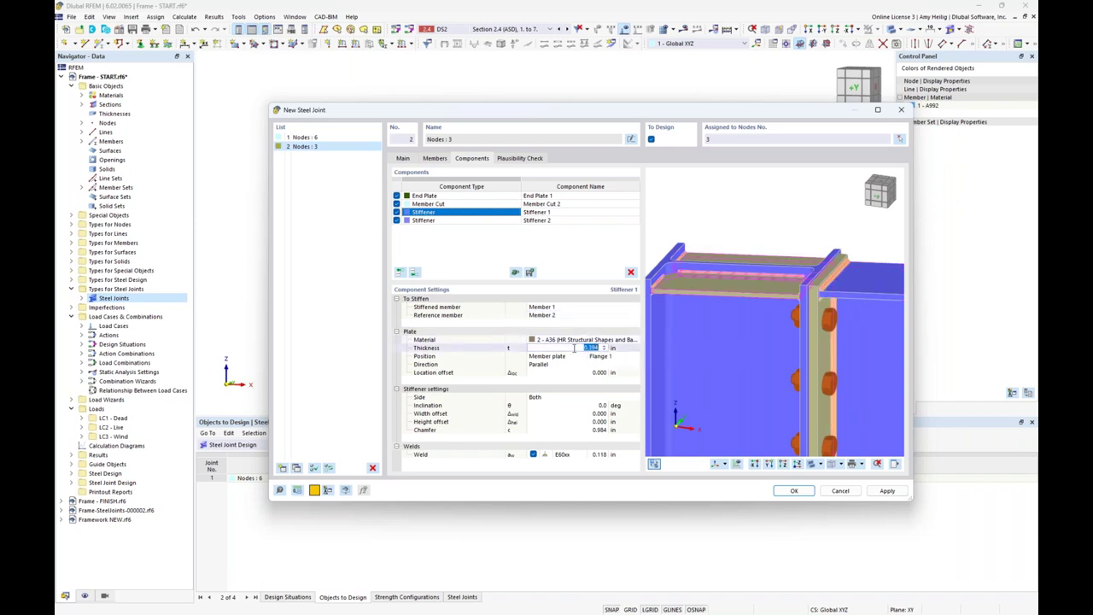
type("0.500")
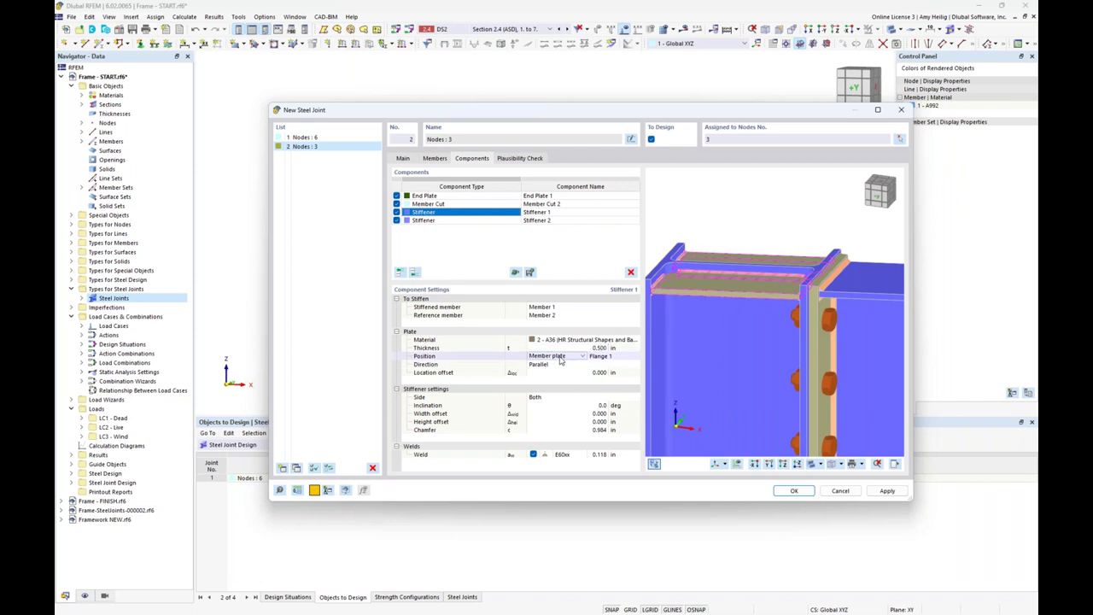
Step: Check Stiffener 1's plate position setting and set its direction to Perpendicular
left_click(563, 358)
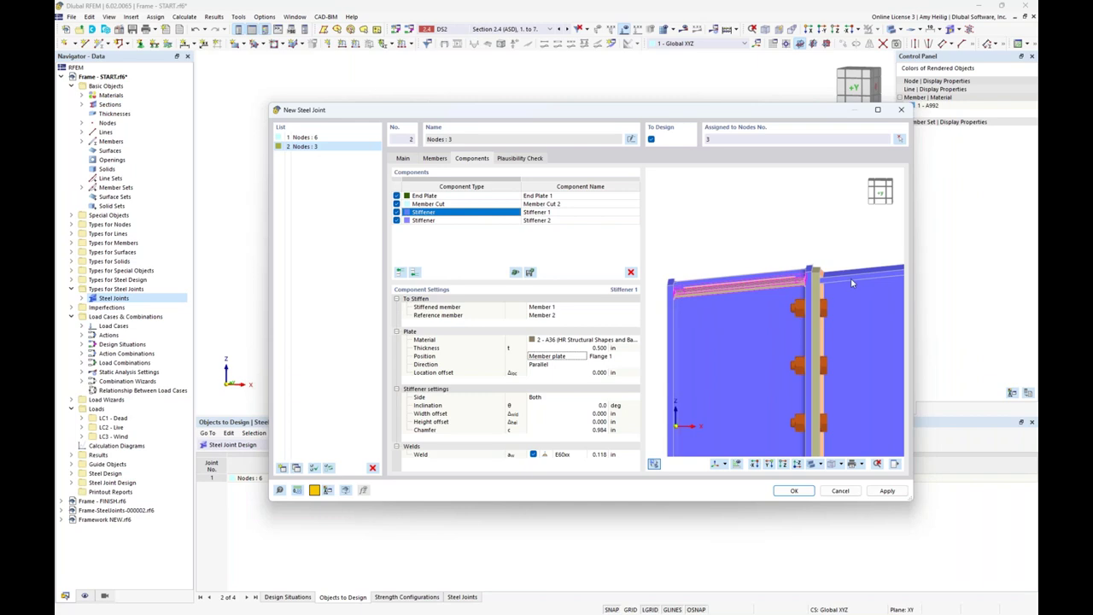
left_click(544, 365)
left_click(552, 366)
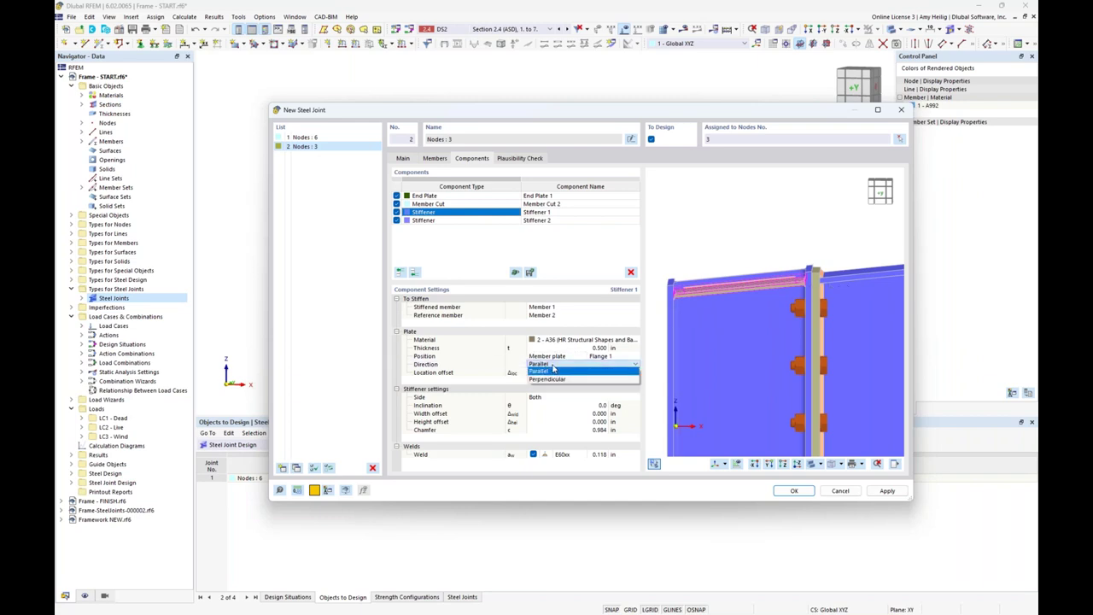
left_click(551, 379)
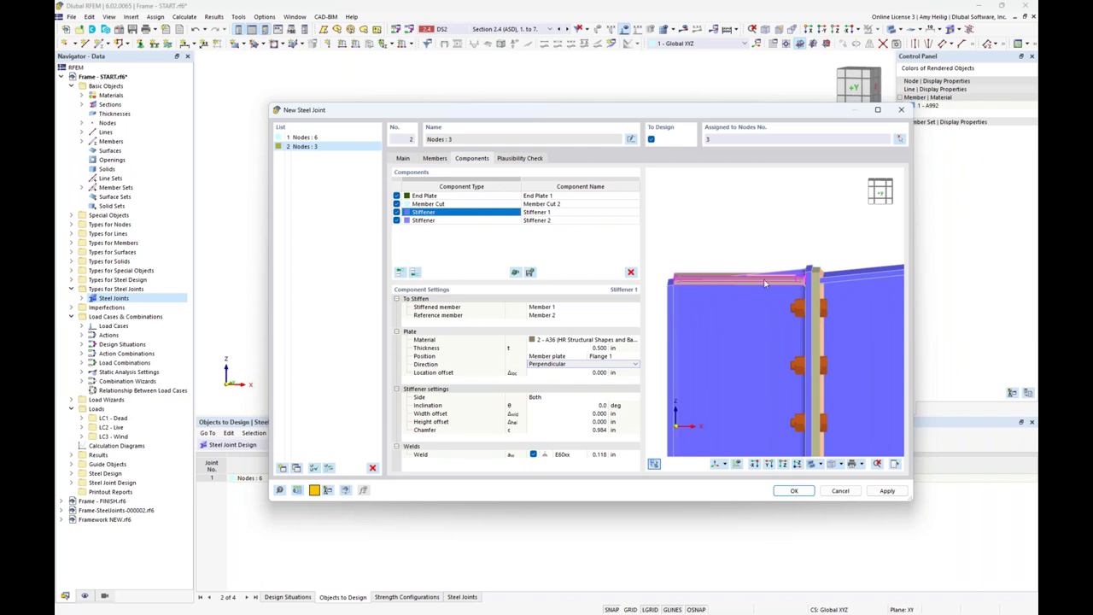
Step: Set Stiffener 1's direction to Parallel and review its side options, keeping Both
scroll(676, 282, "up", 3)
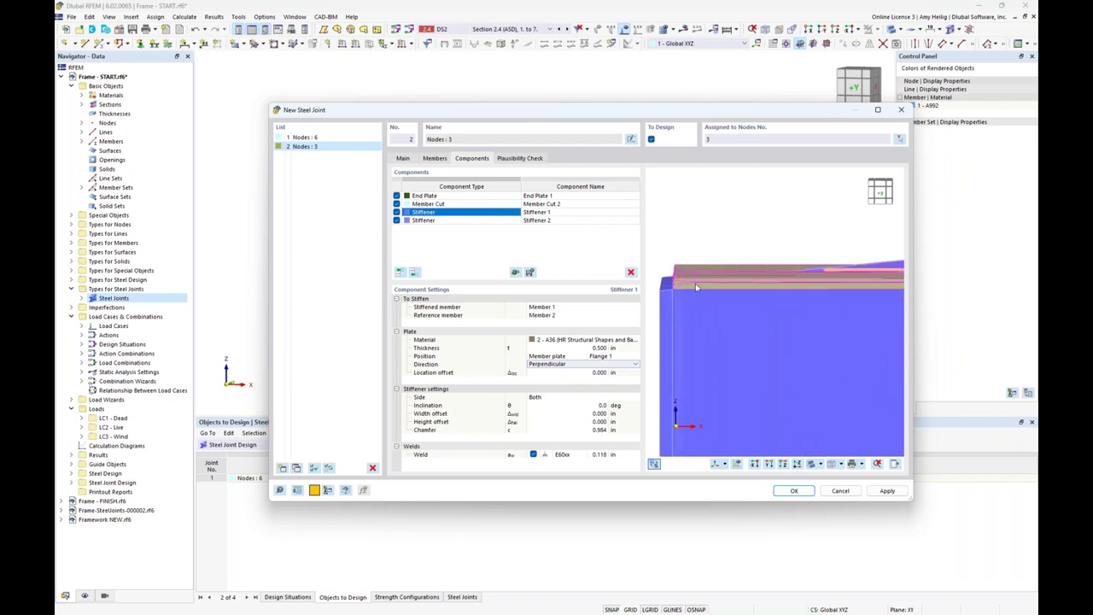
scroll(686, 285, "down", 2)
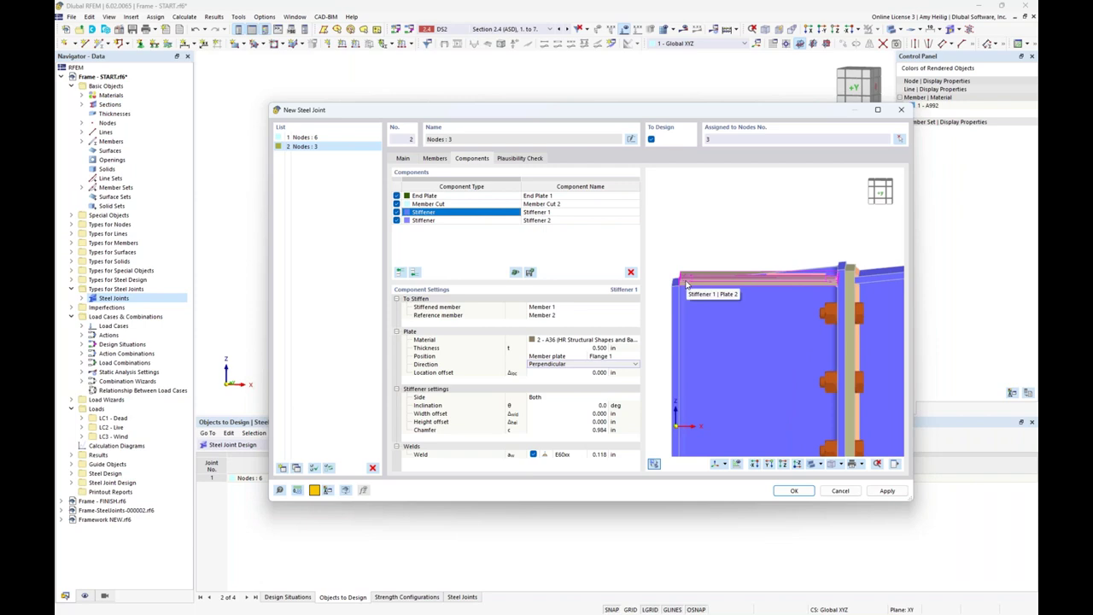
left_click(551, 365)
left_click(542, 370)
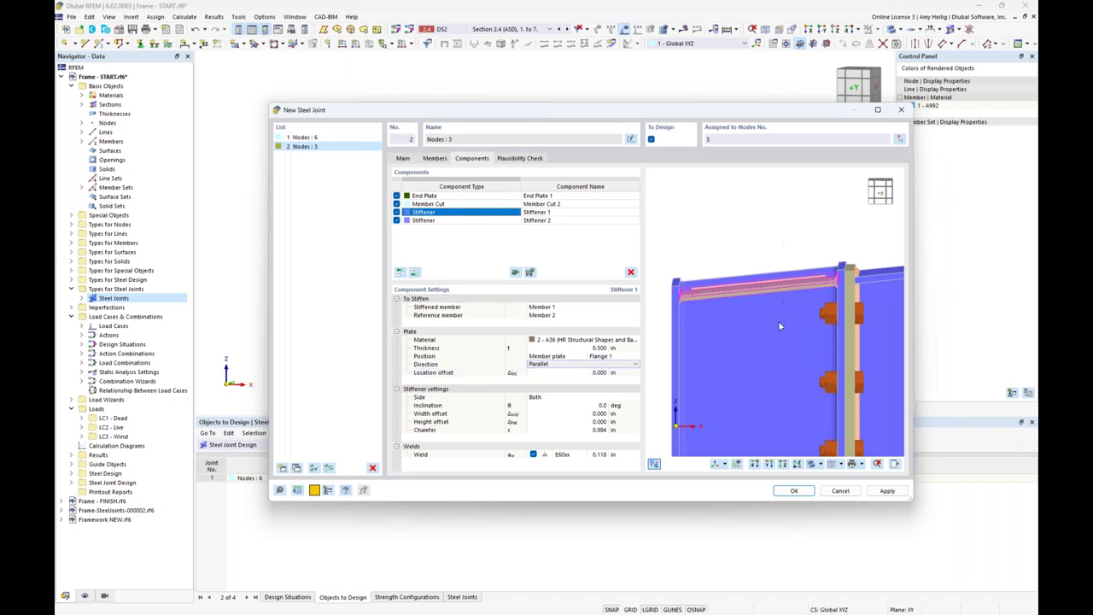
left_click(548, 398)
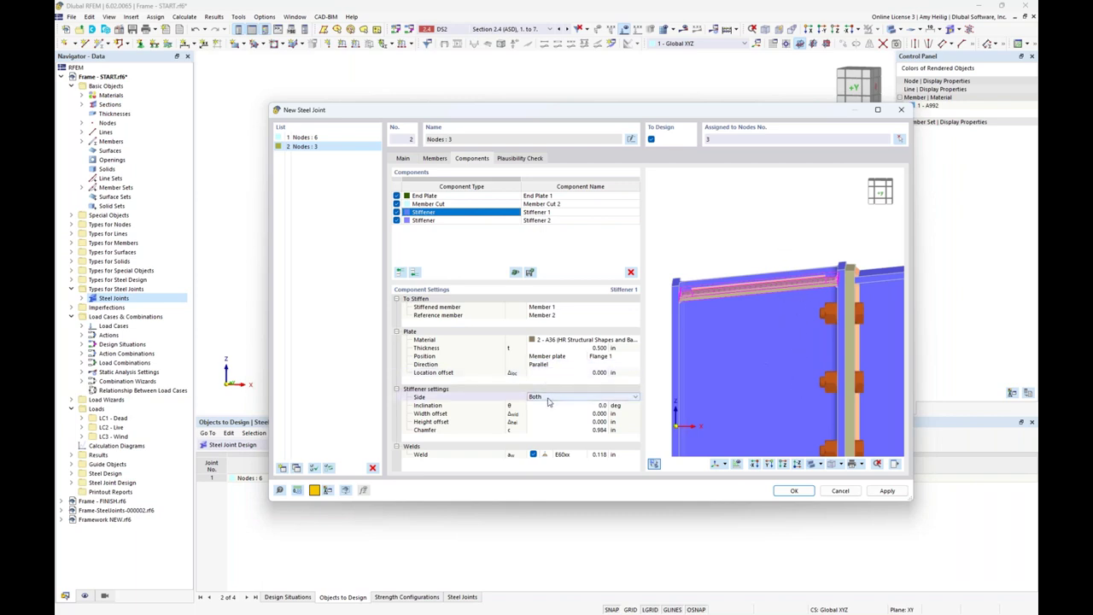
left_click(617, 398)
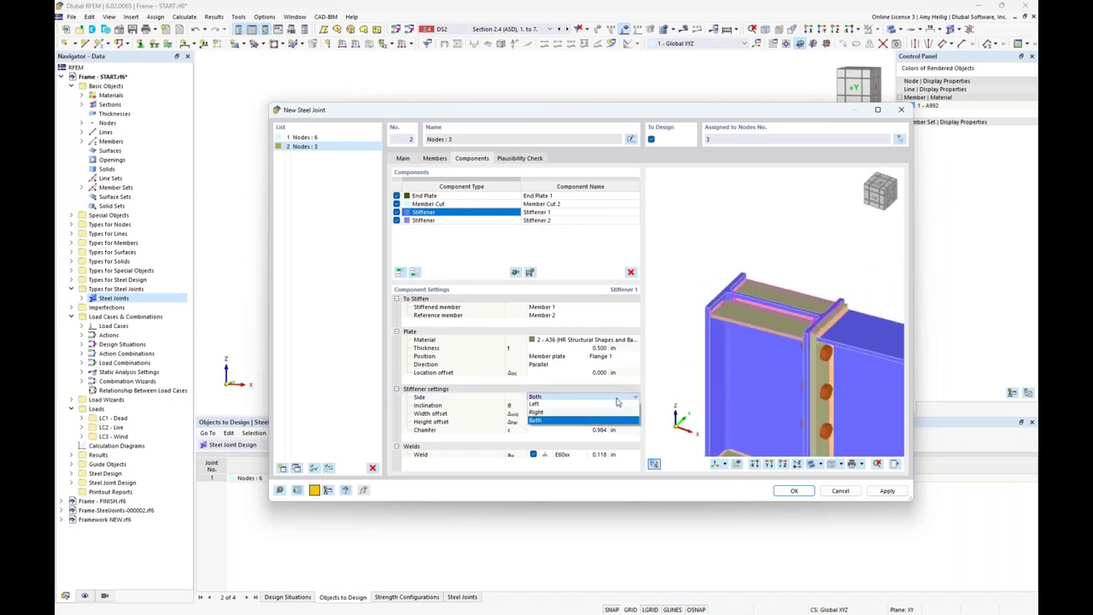
left_click(617, 398)
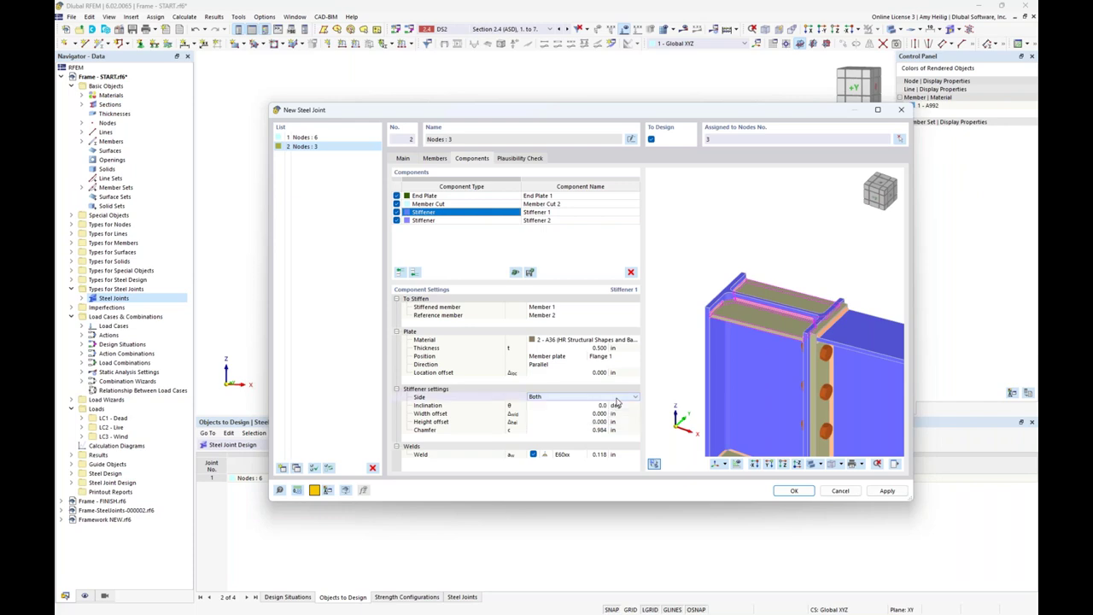
Step: Set Stiffener 1's chamfer to 1 in and its weld size to 0.25 in
scroll(728, 304, "up", 4)
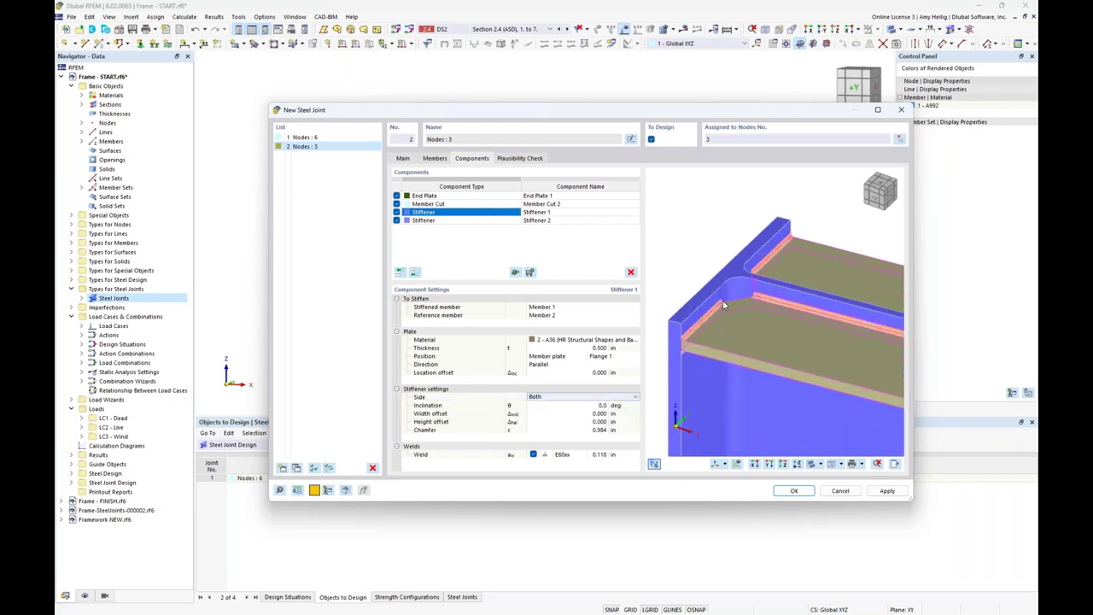
left_click(596, 430)
type("1")
left_click(595, 422)
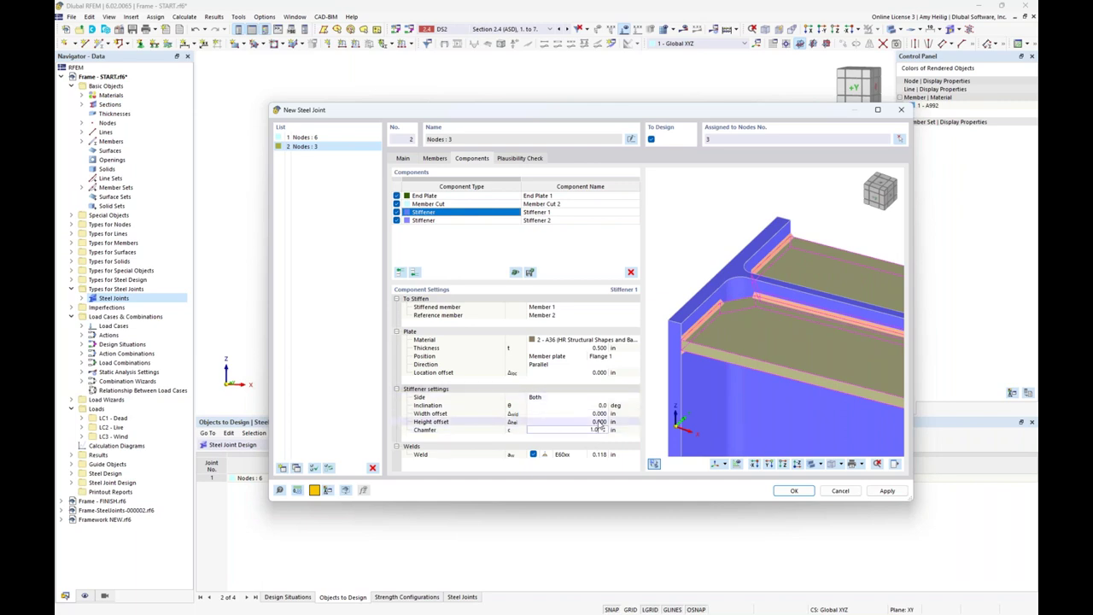
left_click(595, 454)
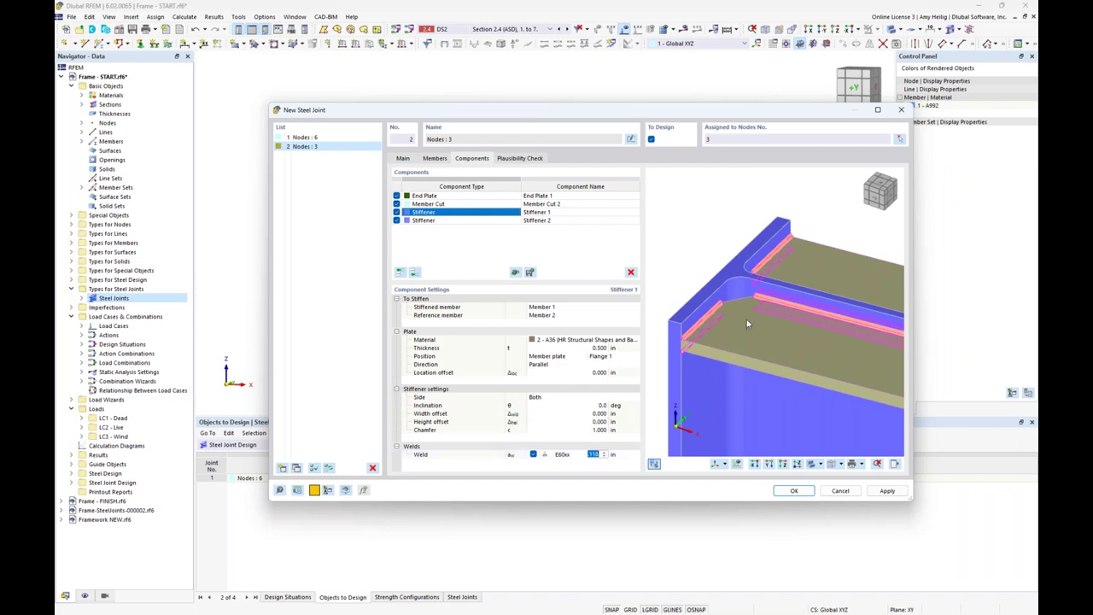
middle_click_drag(759, 331, 708, 306)
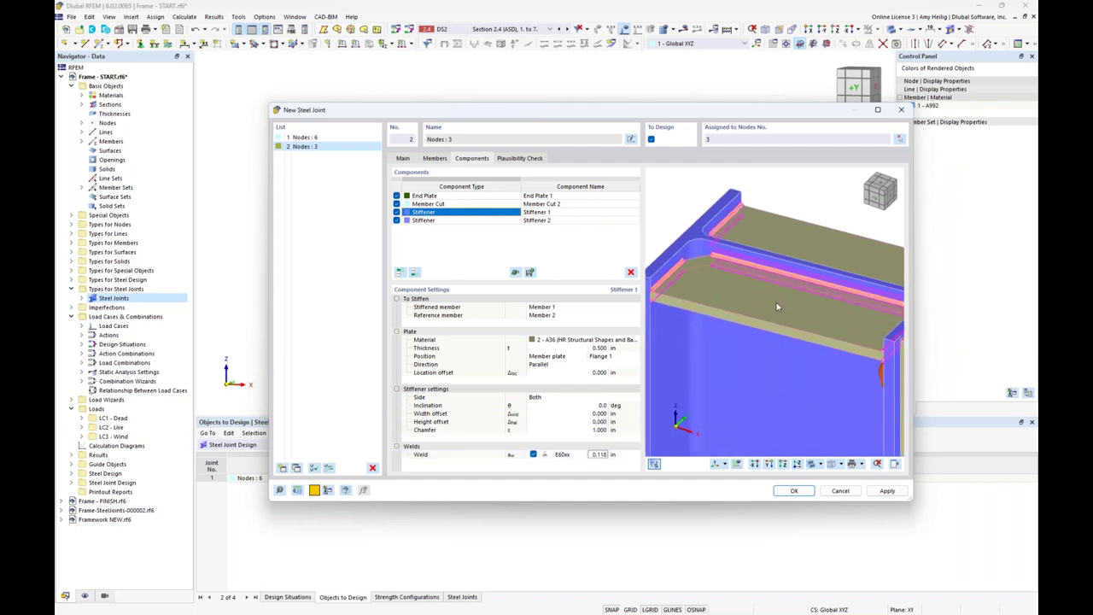
left_click(592, 457)
type("0.25")
key("shift+Tab")
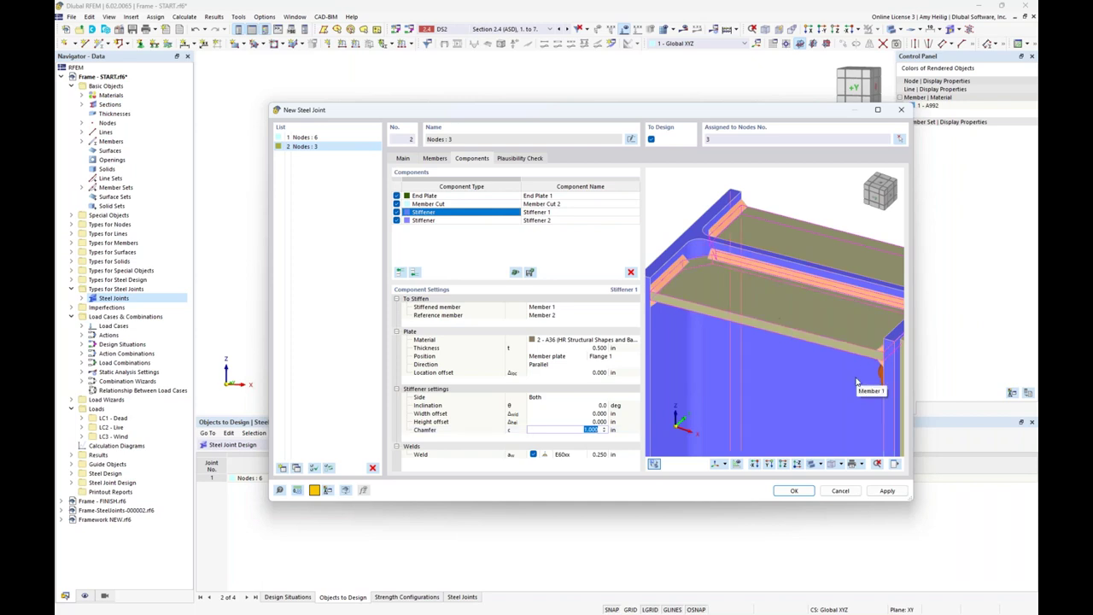
Step: Inspect the lower stiffener on the column, then deactivate and delete the Stiffener 2 component
scroll(803, 349, "down", 3)
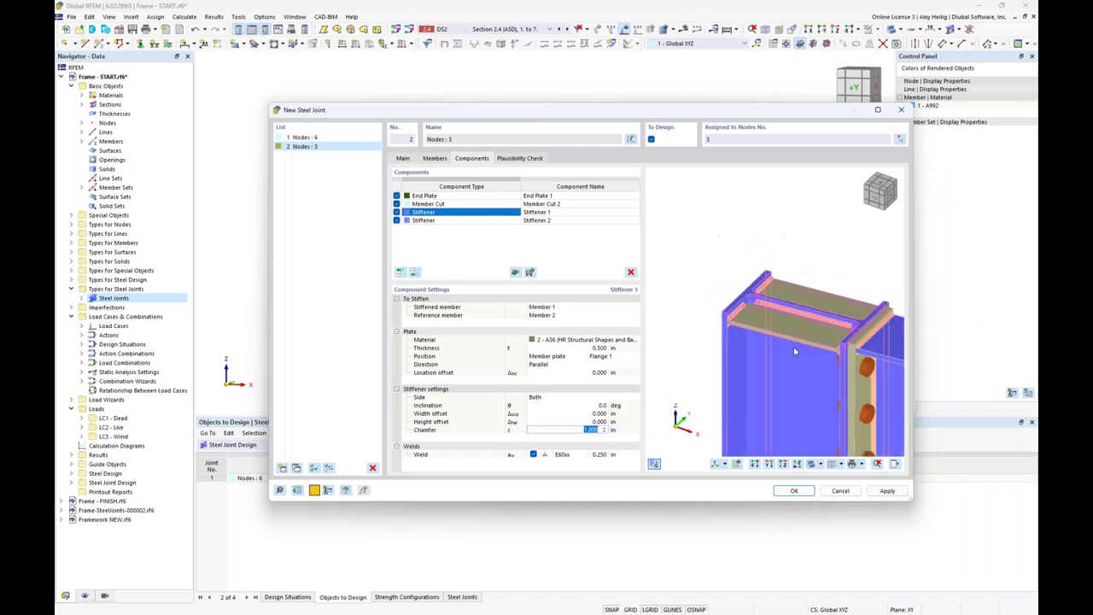
middle_click_drag(801, 395, 772, 356, "ctrl")
scroll(772, 355, "up", 5)
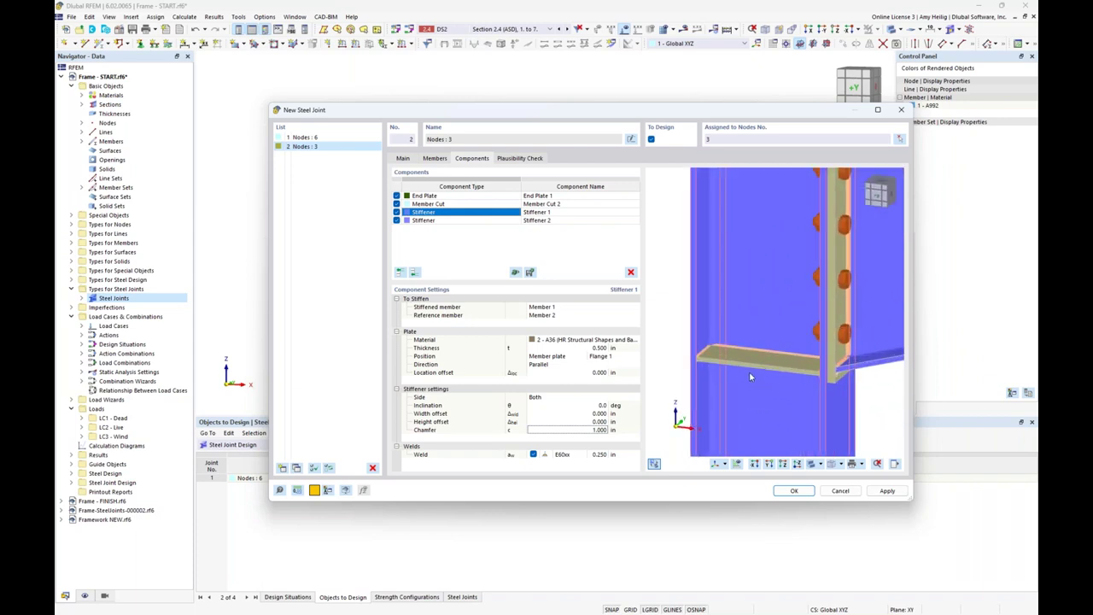
left_click(395, 221)
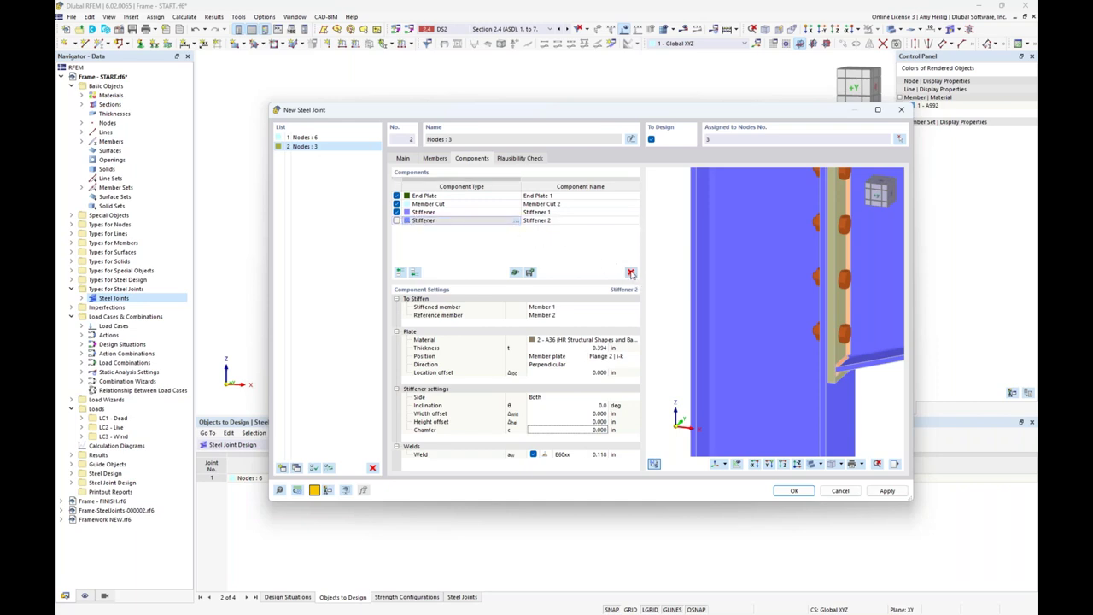
left_click(631, 272)
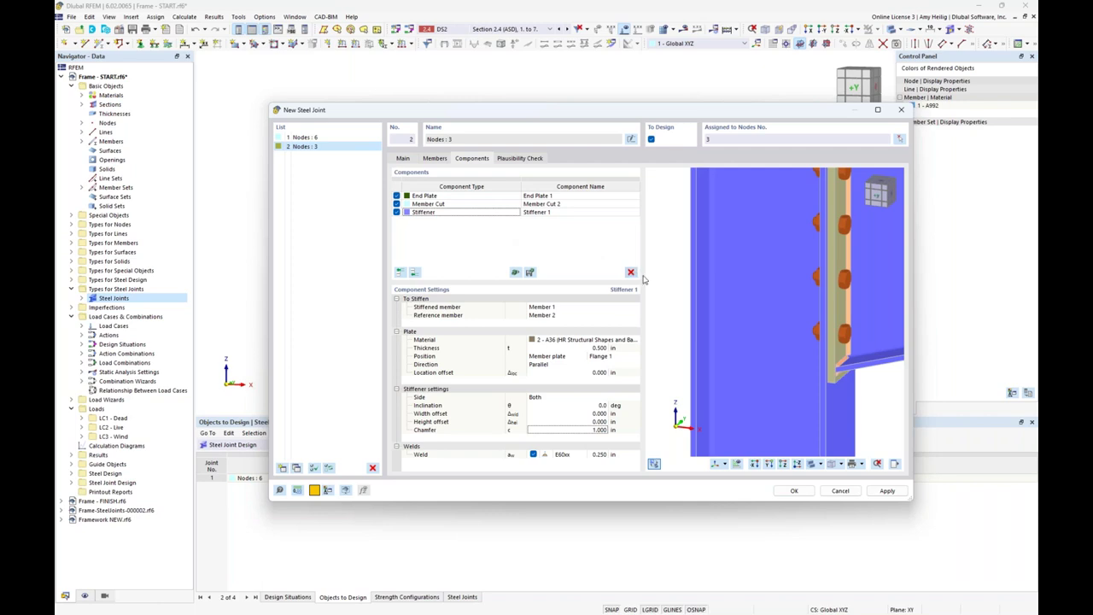
Step: Copy the Stiffener 1 component to the end of the joint's component list
scroll(757, 304, "down", 3)
scroll(744, 302, "up", 1)
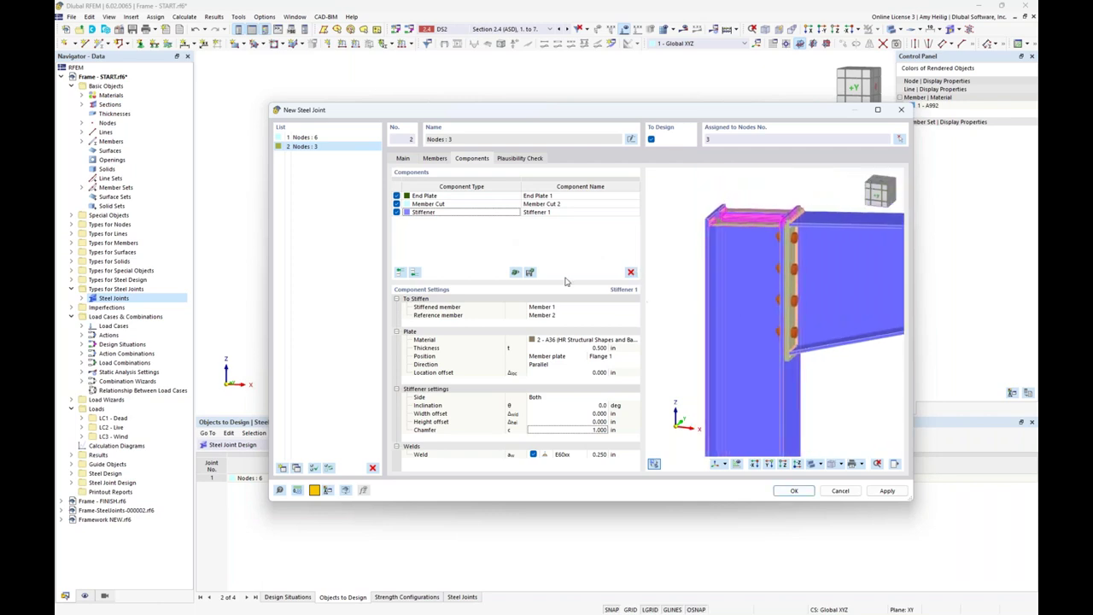
right_click(463, 216)
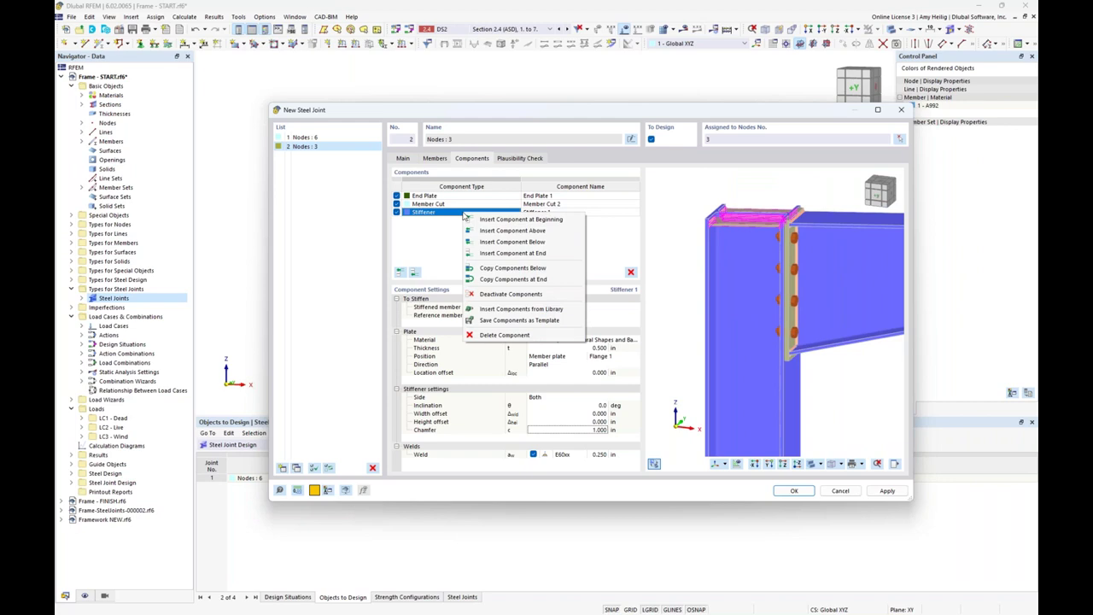
left_click(501, 280)
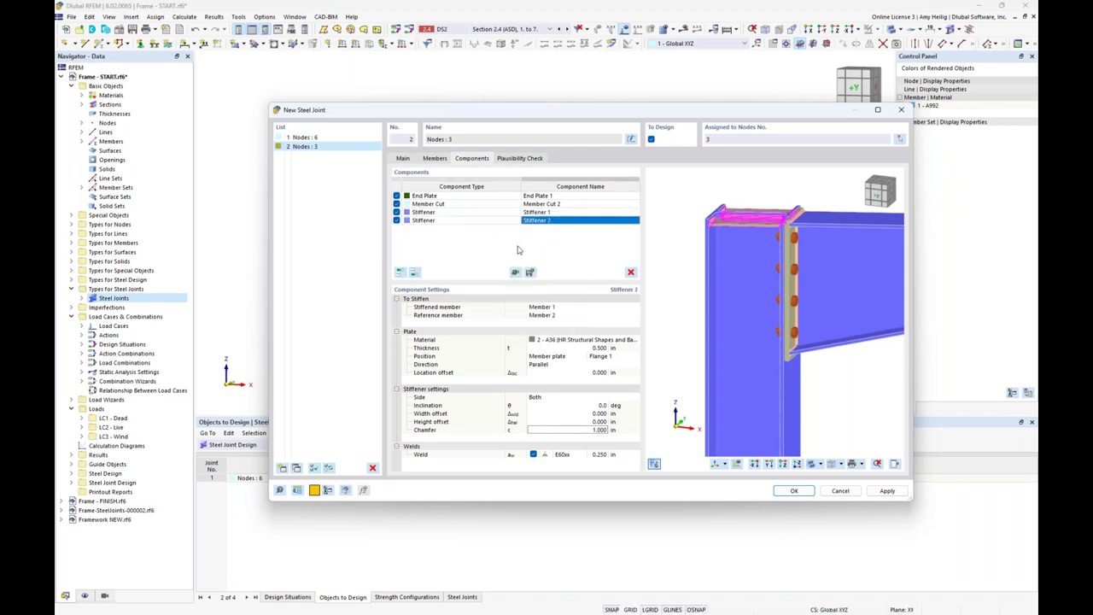
Step: Set the copied Stiffener 2's plate position to Flange 2 | i-k and its direction to Perpendicular
left_click(454, 221)
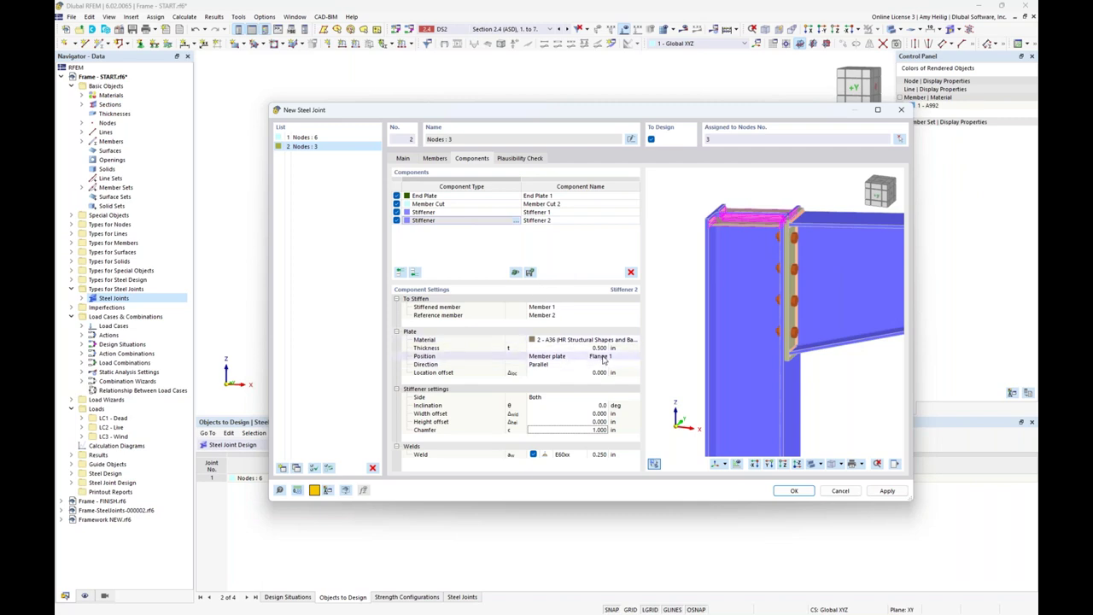
left_click(634, 357)
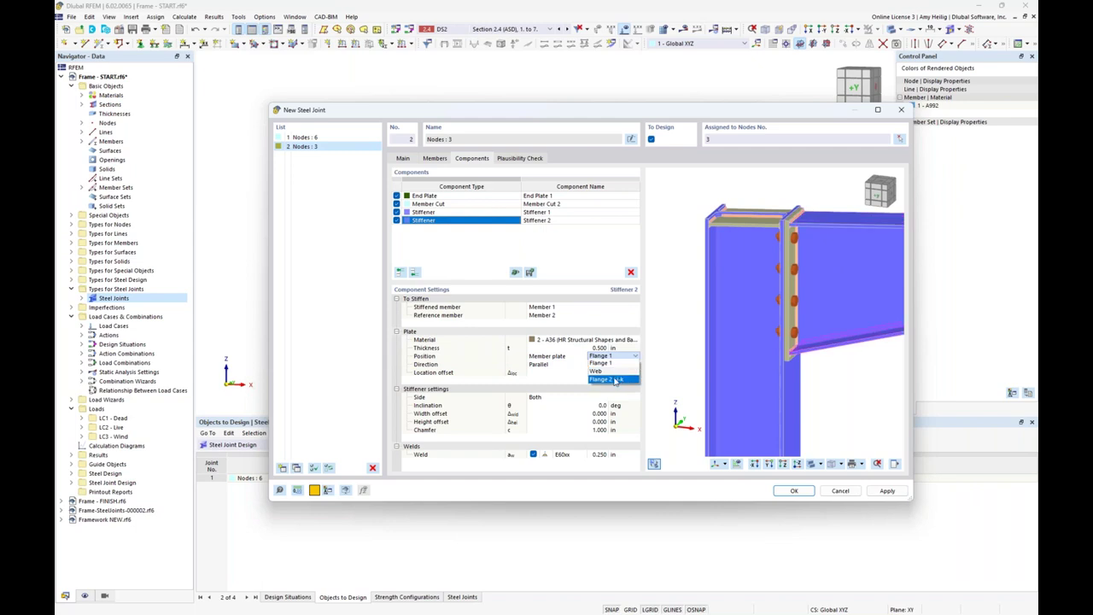
left_click(615, 381)
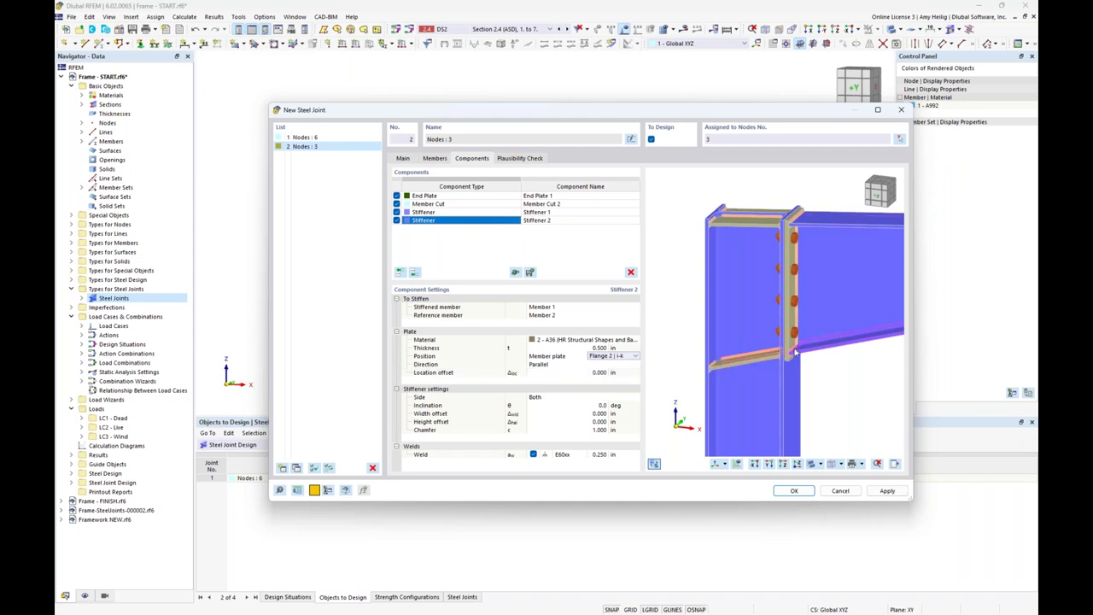
left_click(572, 365)
left_click(567, 380)
Step: Set Stiffener 2's plate thickness to 0.375 in
middle_click_drag(752, 318, 752, 345, "ctrl")
left_click(595, 348)
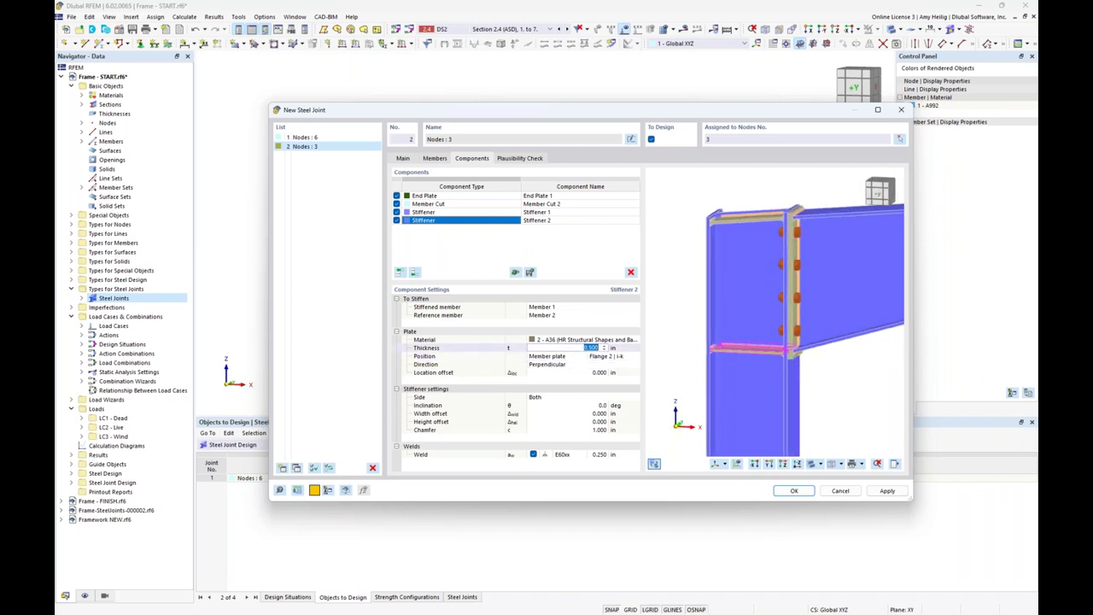
type("0.375")
left_click(591, 359)
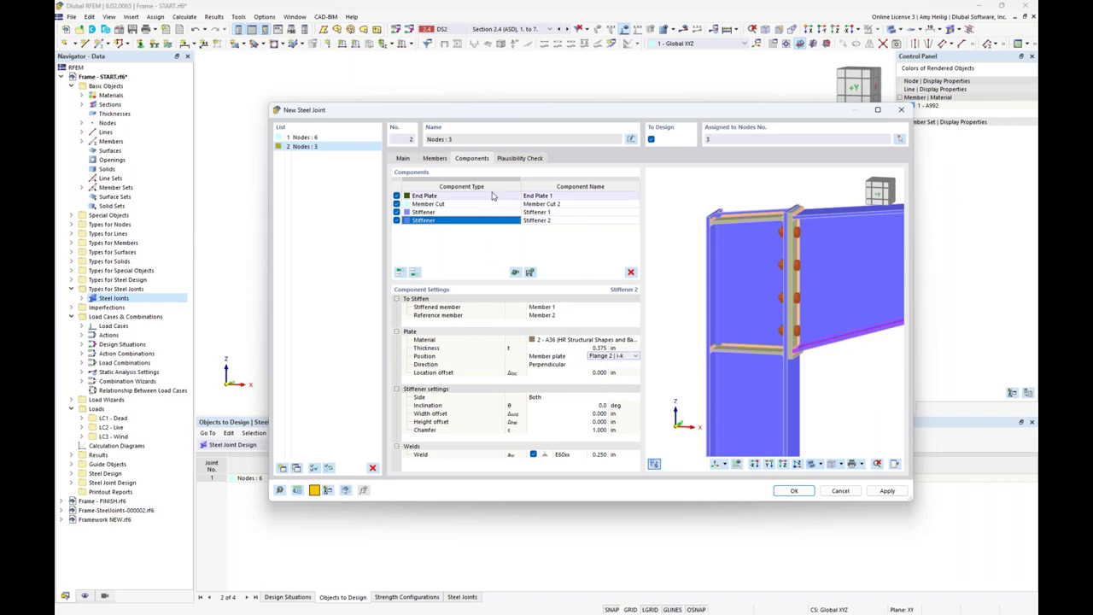
Step: Review the plausibility check for the joint at node 3 and accept the new joint definition
left_click(509, 159)
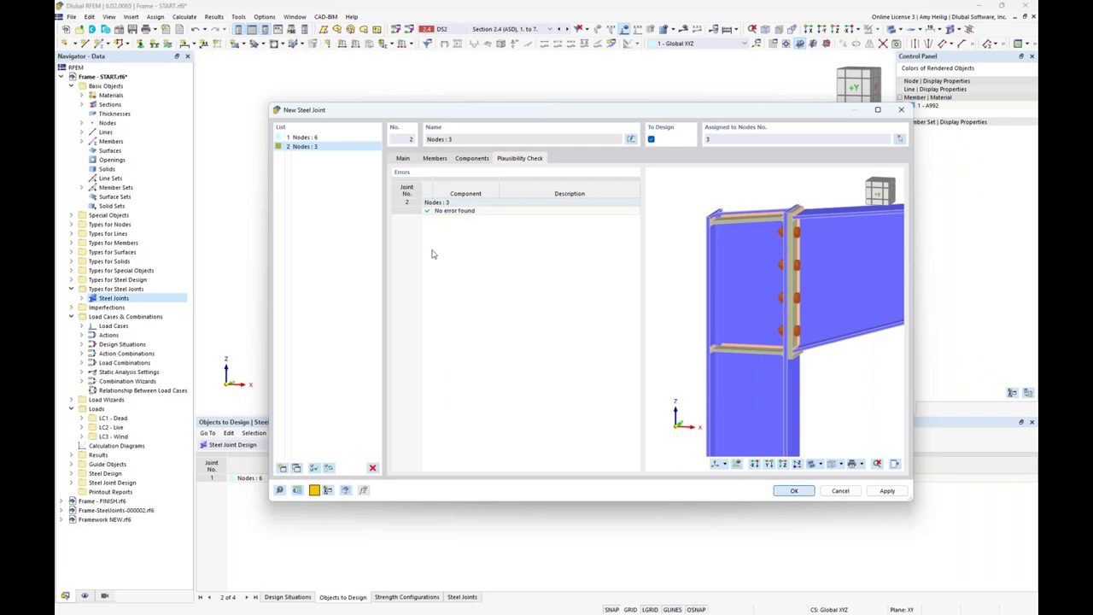
key("Return")
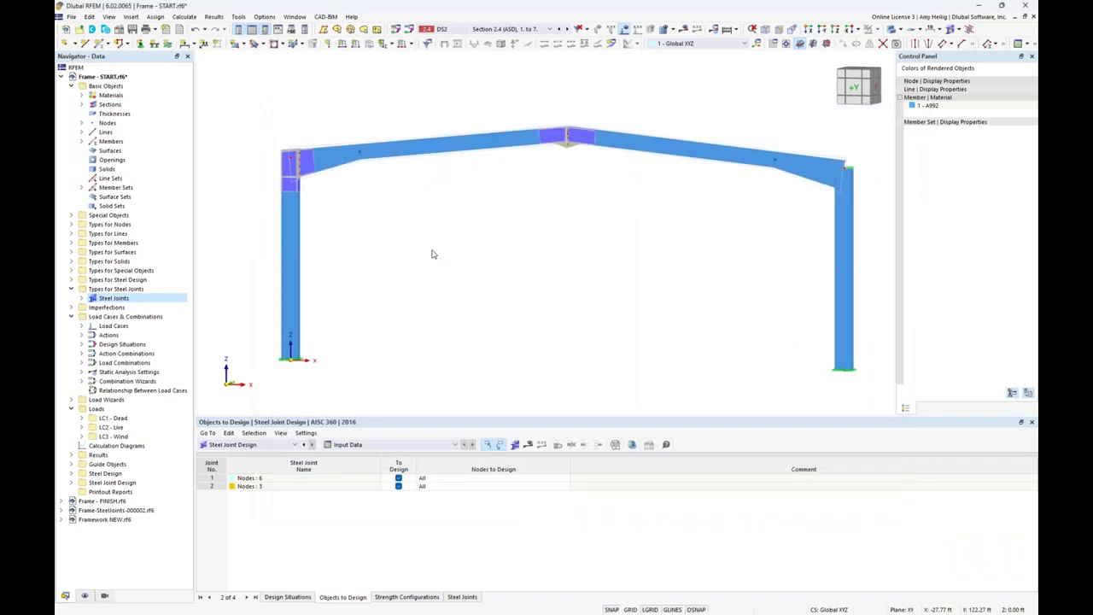
Step: Switch the model to wireframe display and inspect the joint at node 3 within the frame
left_click(892, 30)
left_click(893, 32)
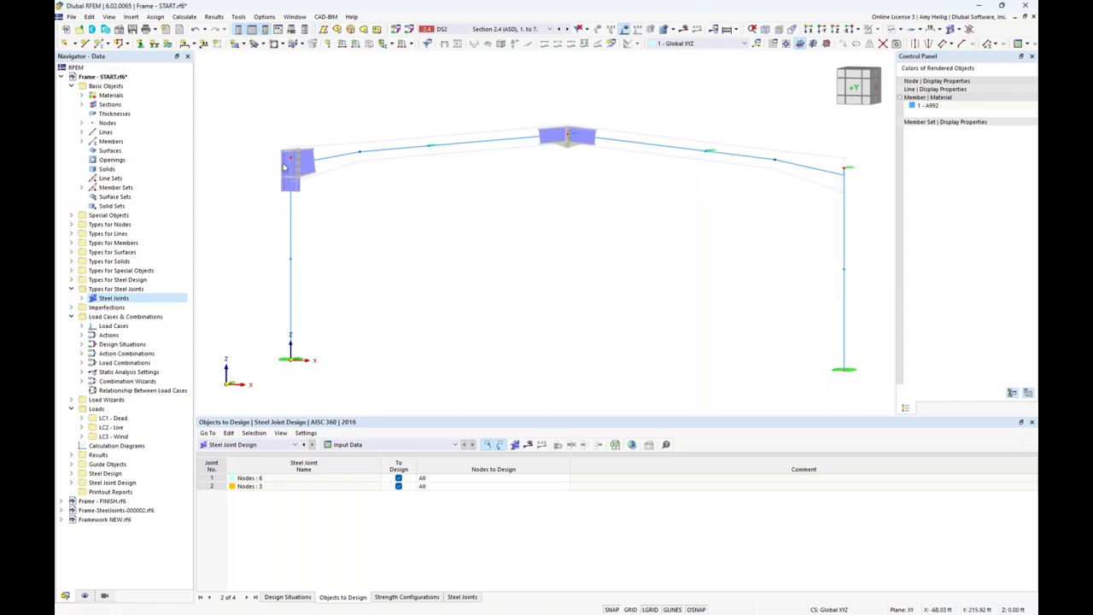
scroll(291, 166, "up", 5)
scroll(286, 173, "up", 2)
scroll(333, 180, "down", 5)
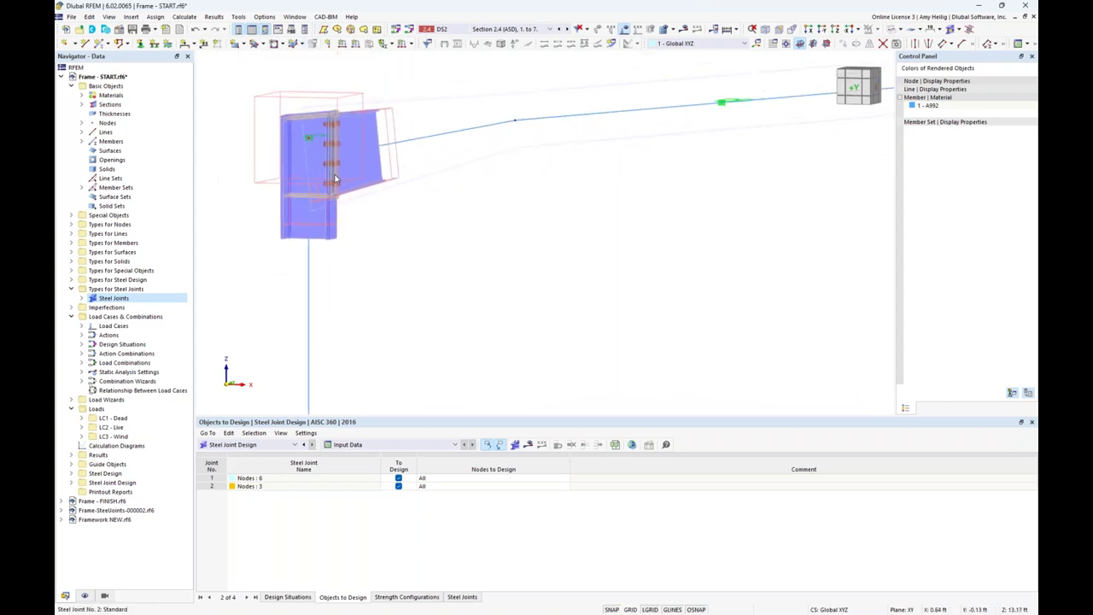
middle_click_drag(588, 208, 544, 211)
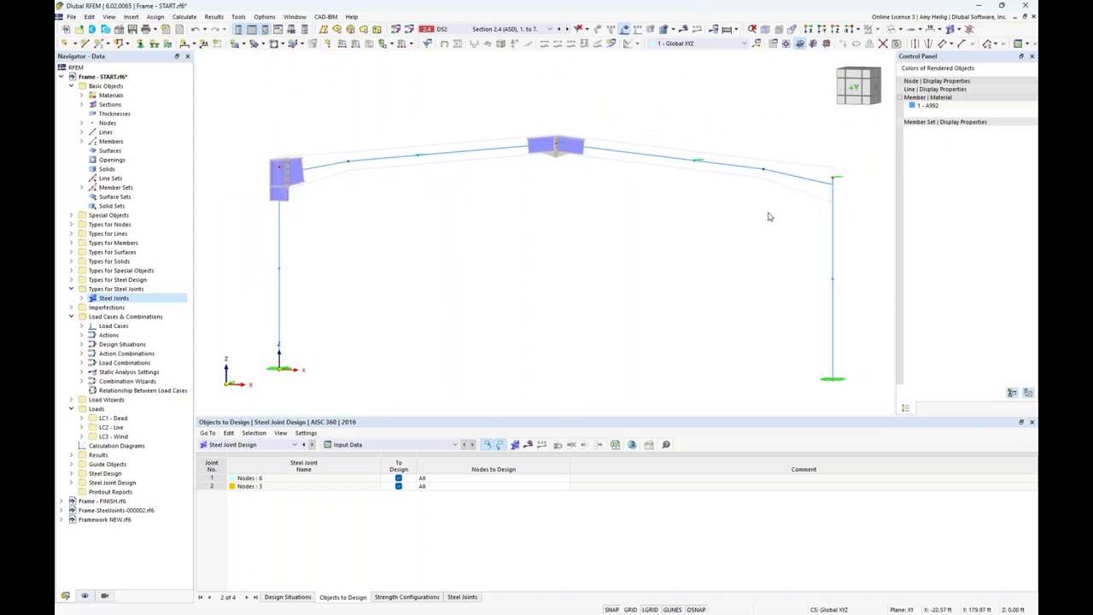
Step: Edit the node 3 steel joint to also assign it to node 11, and restore the solid model display
left_click(82, 298)
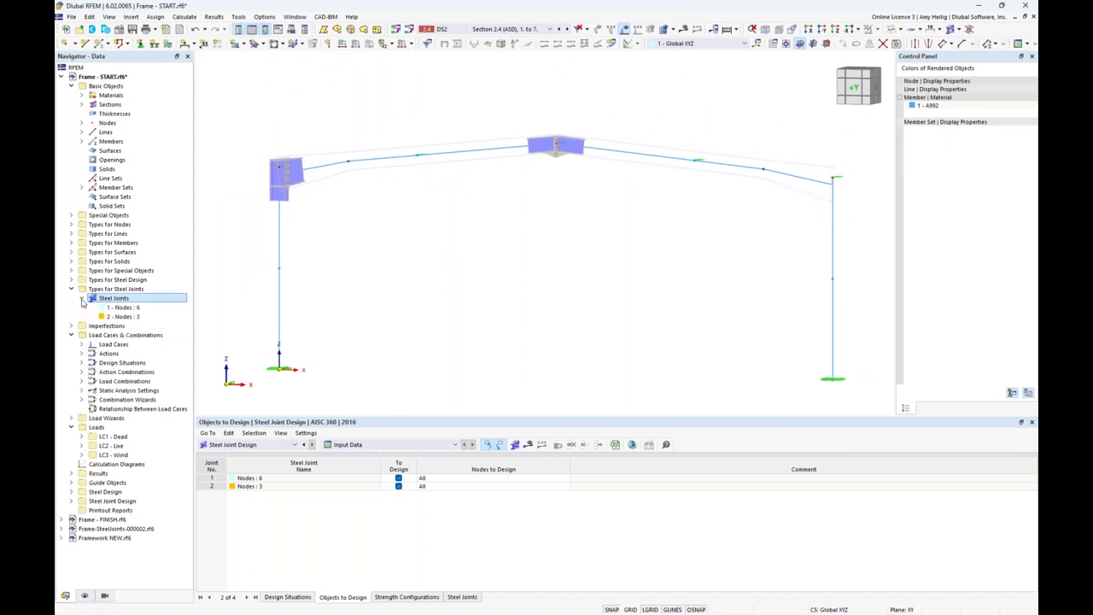
double_click(124, 317)
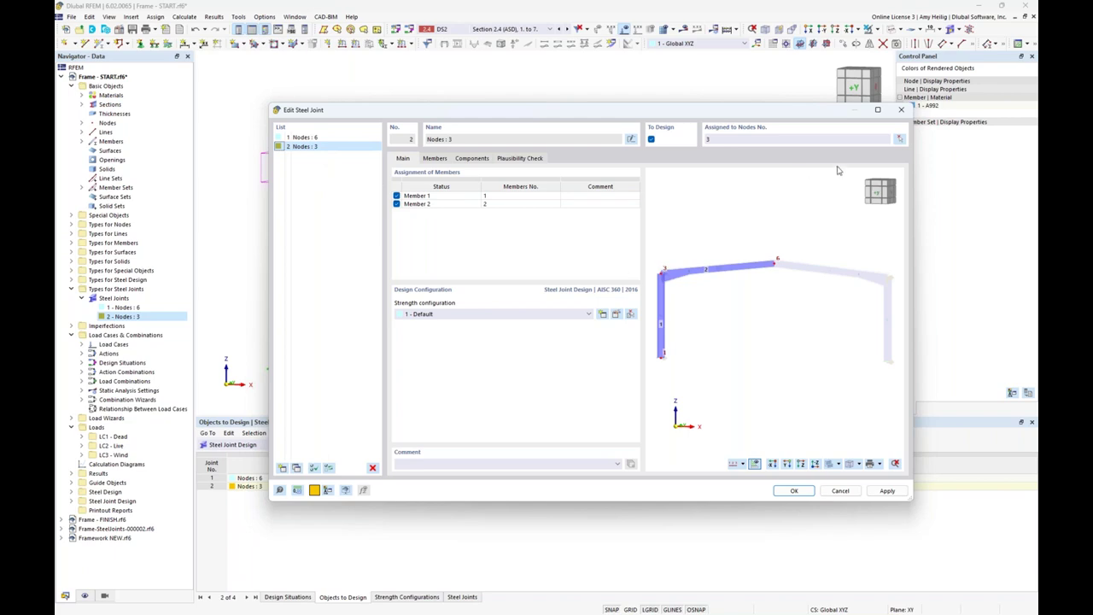
left_click(900, 140)
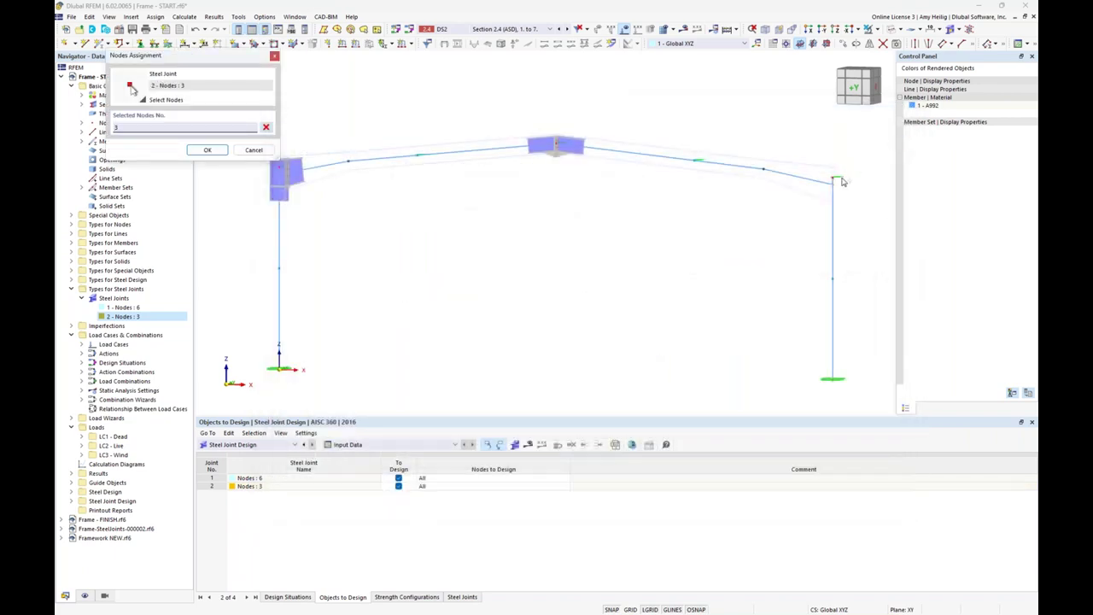
left_click(834, 179)
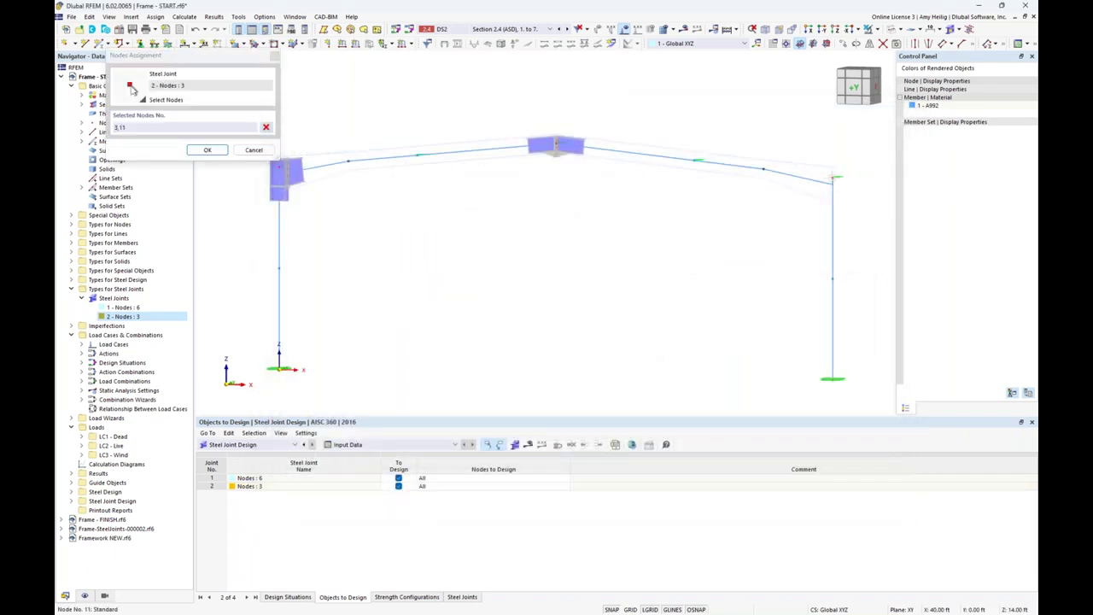
left_click(209, 150)
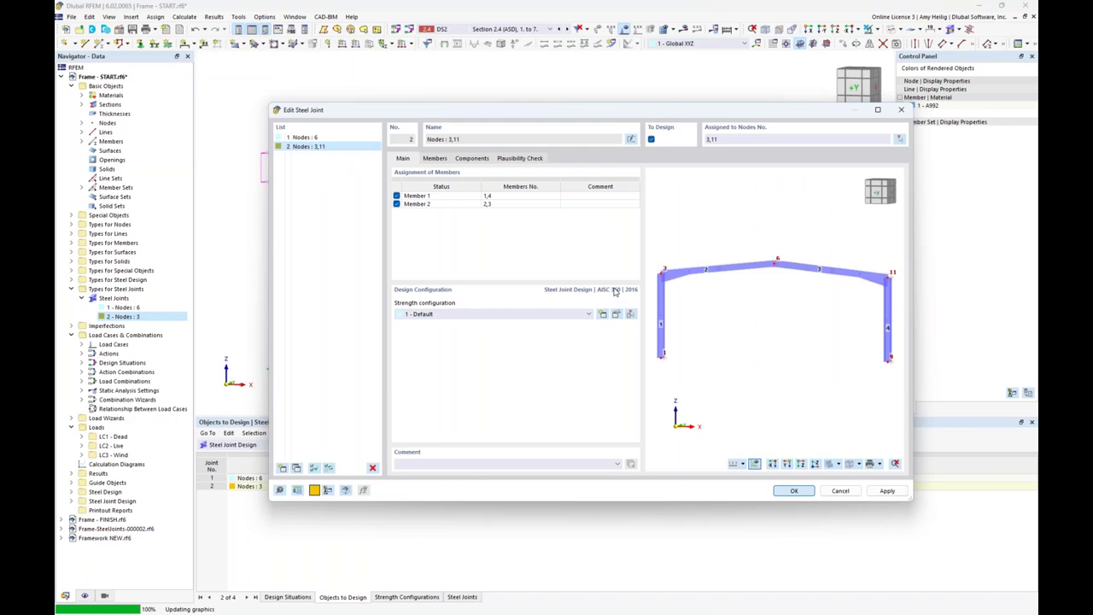
key("Return")
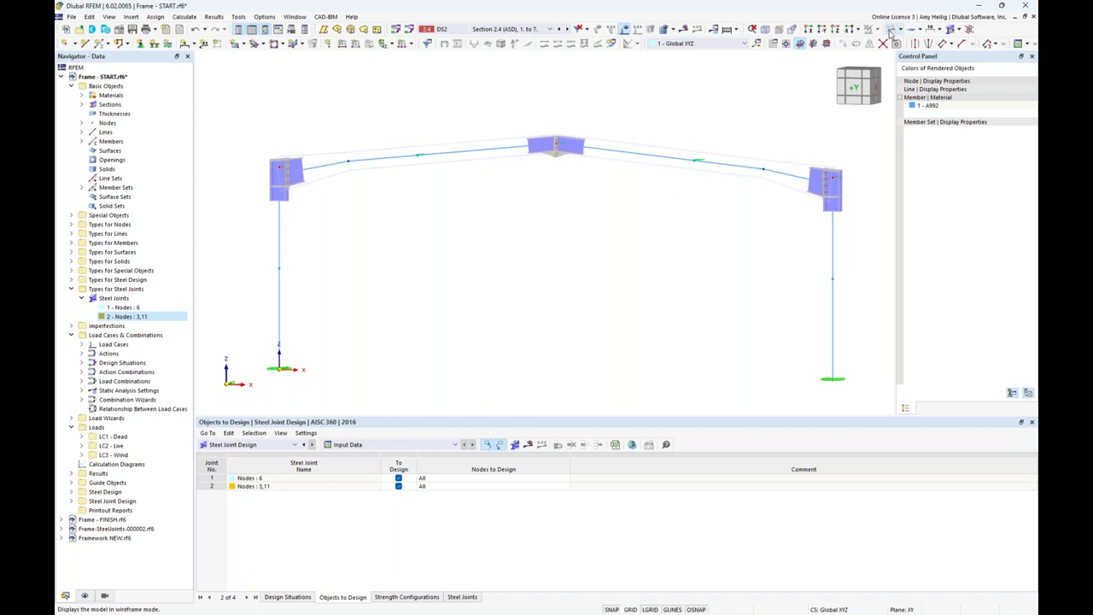
left_click(891, 31)
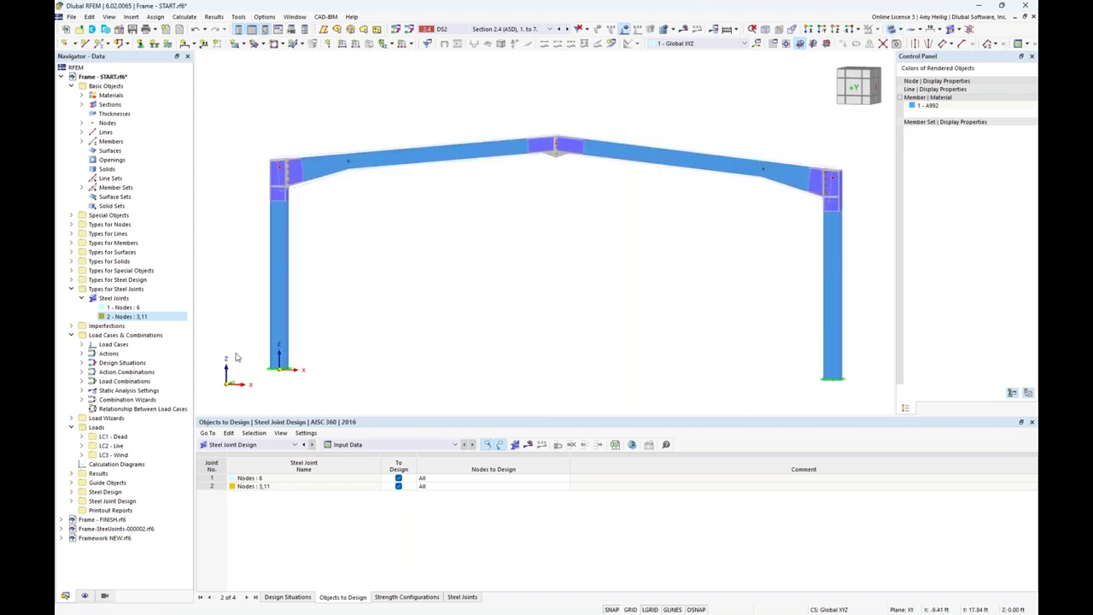
Step: Edit the strength configuration of the steel joint at node 6 and enable the buckling analysis
right_click(120, 299)
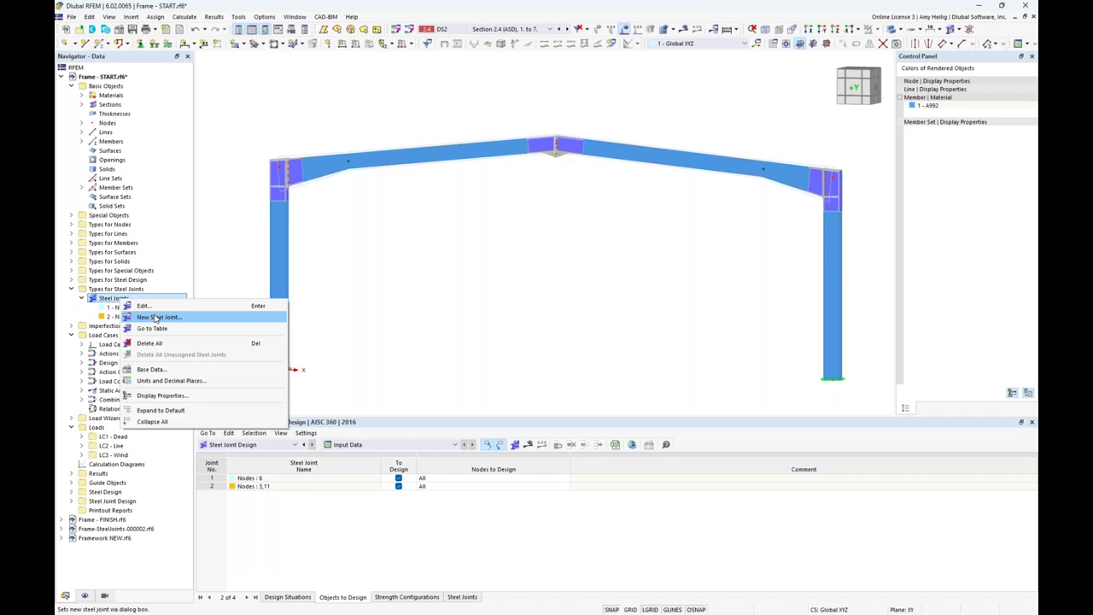
left_click(151, 309)
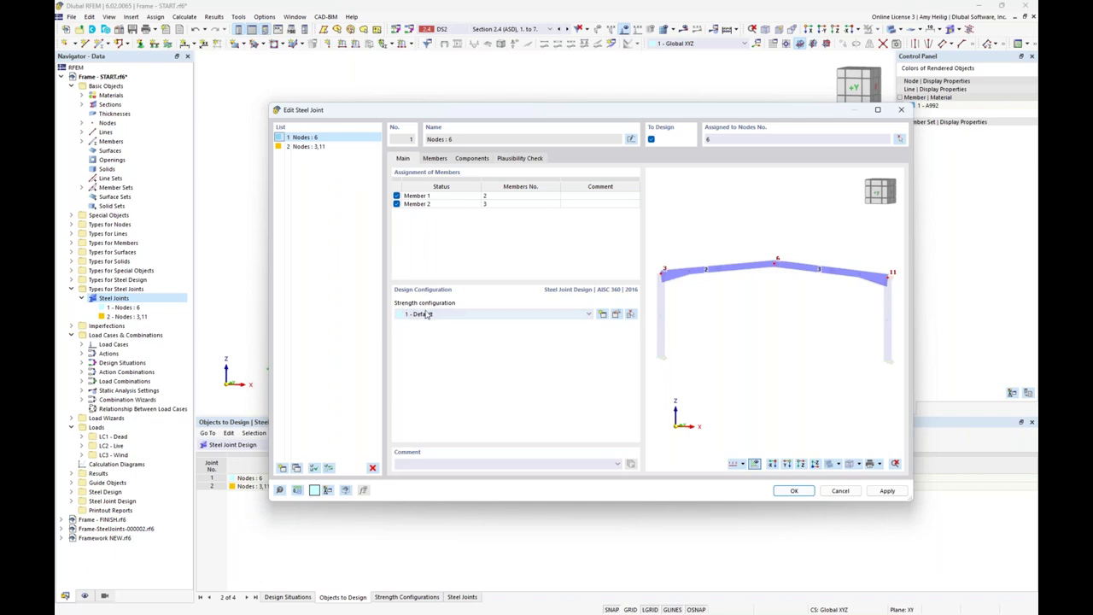
left_click(616, 314)
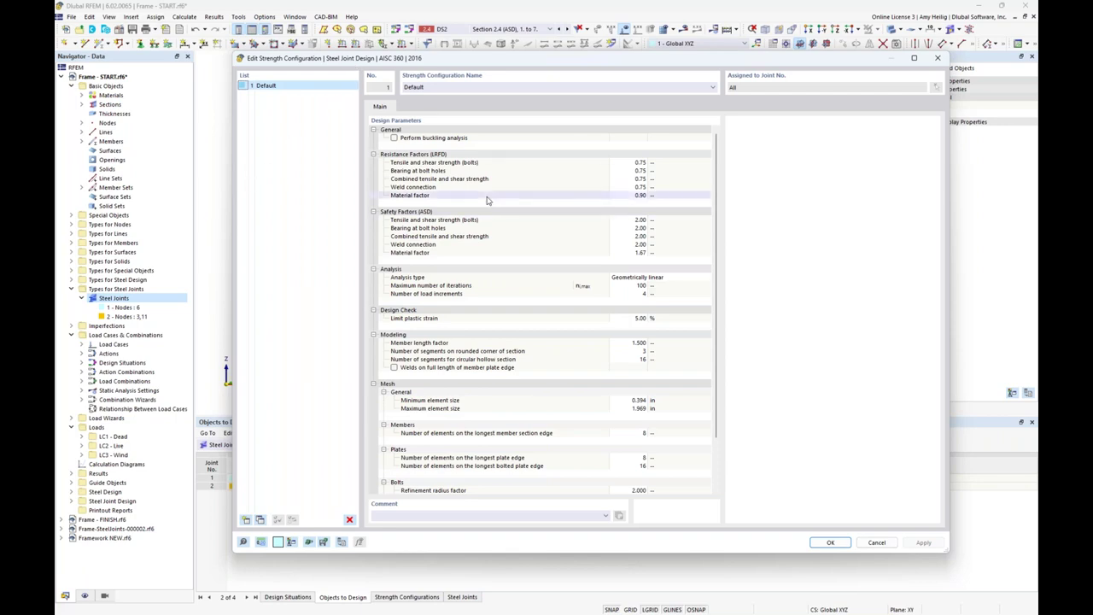
left_click(394, 139)
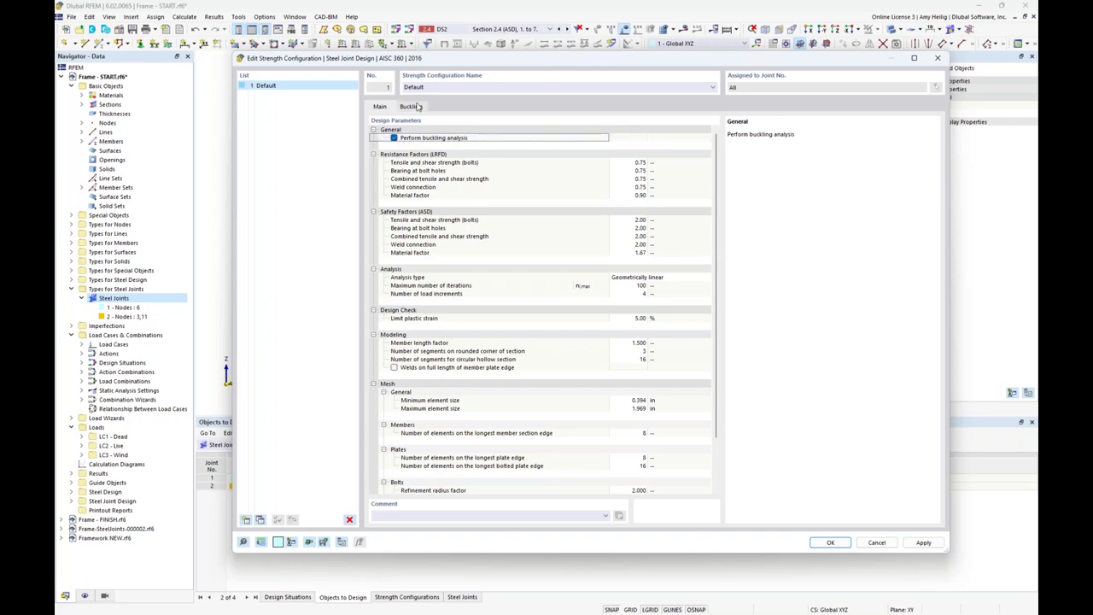
Step: Examine the buckling settings: stability analysis type options, number of lowest eigenvalues and limit load factor
left_click(416, 109)
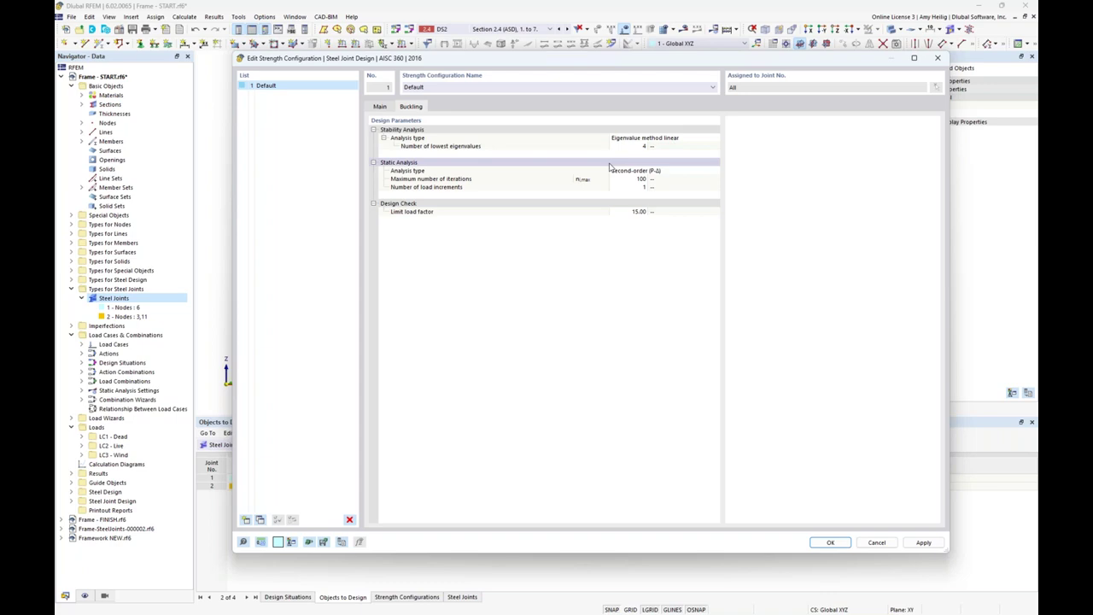
left_click(688, 141)
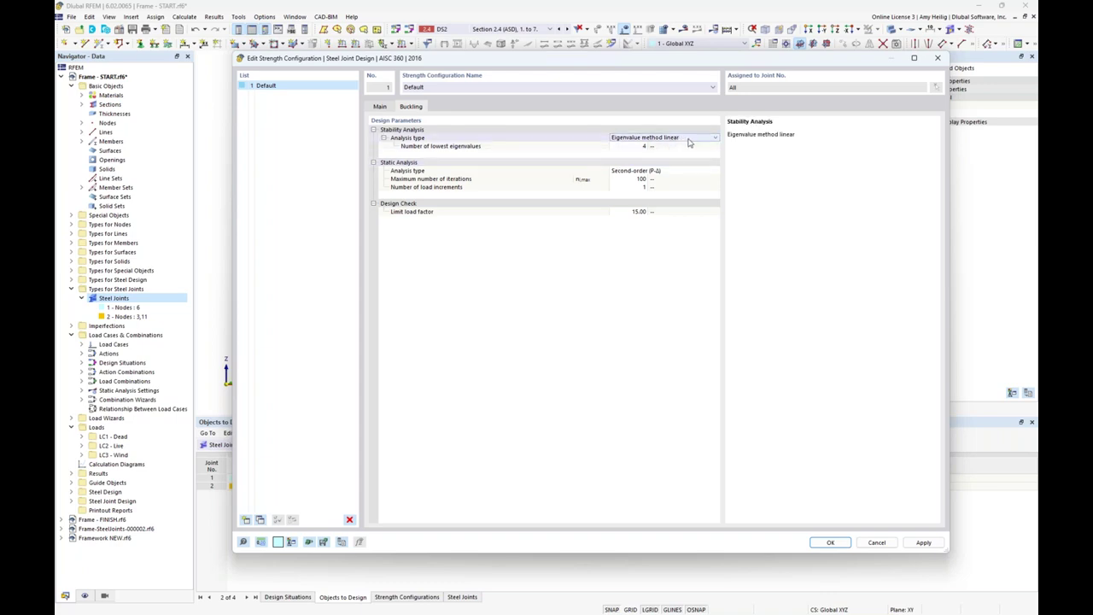
left_click(692, 142)
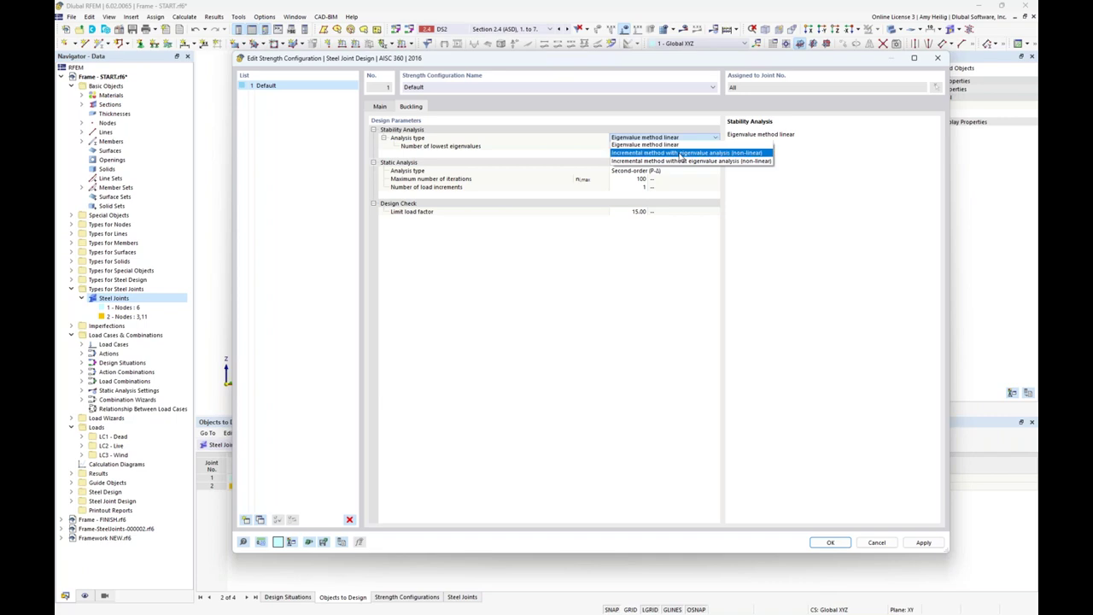
left_click(605, 292)
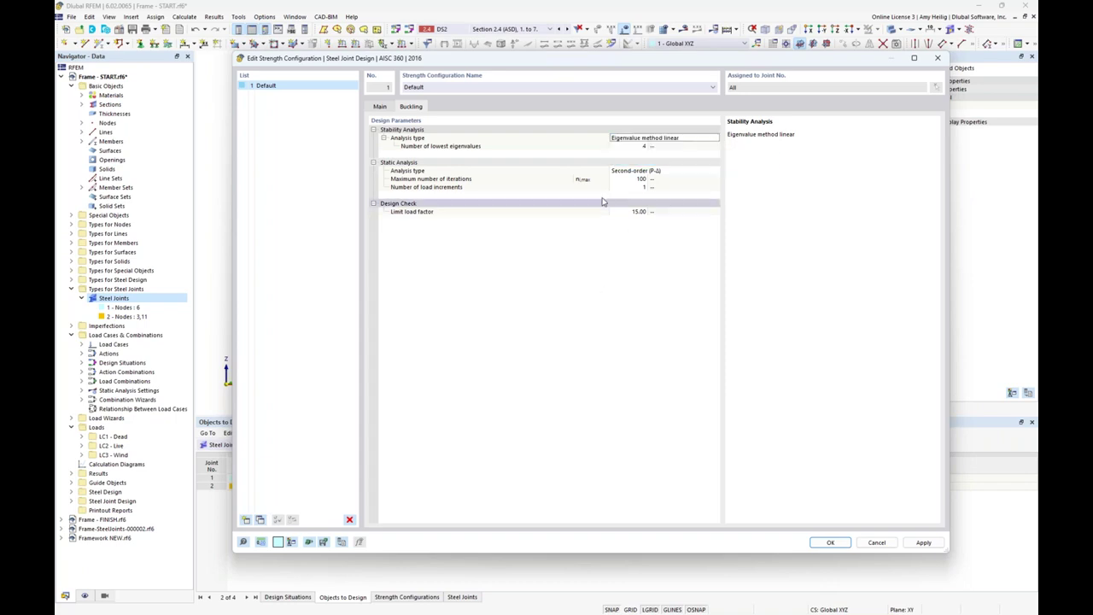
left_click(633, 147)
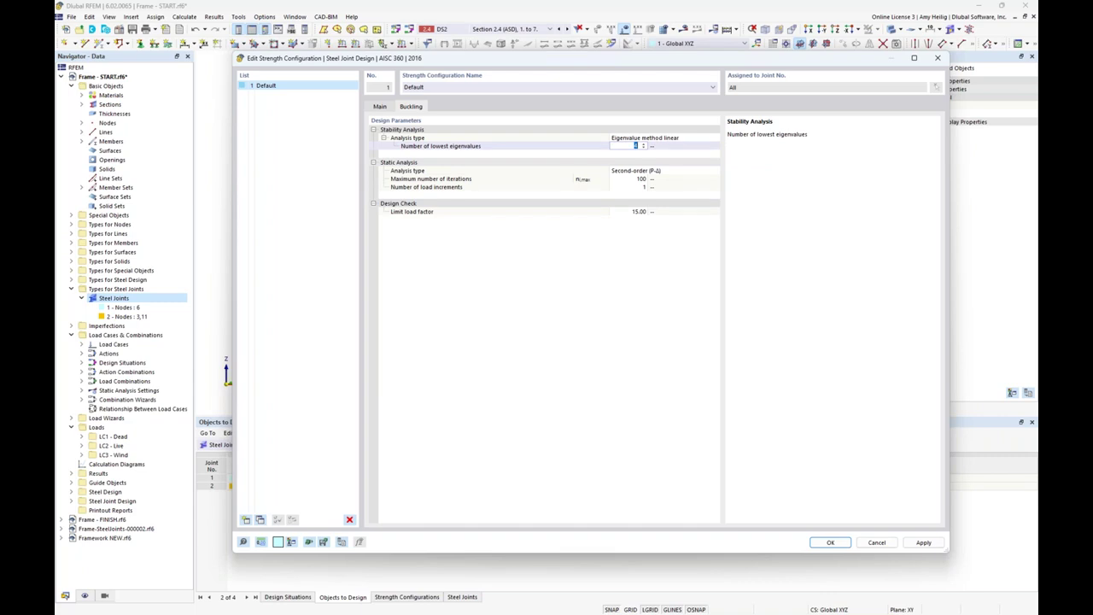
left_click(630, 147)
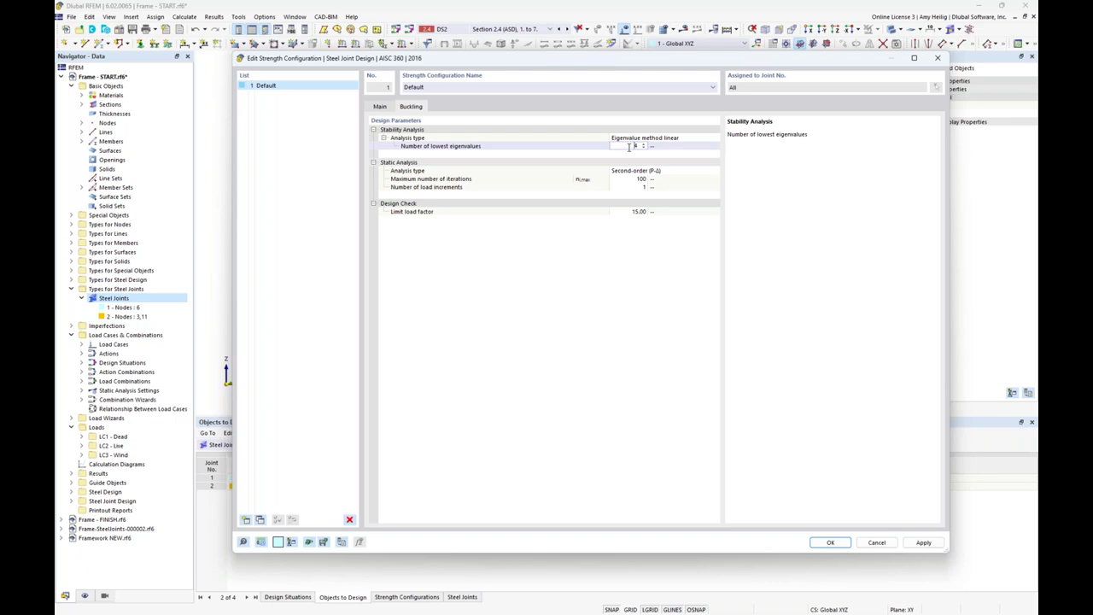
left_click(623, 214)
left_click(621, 212)
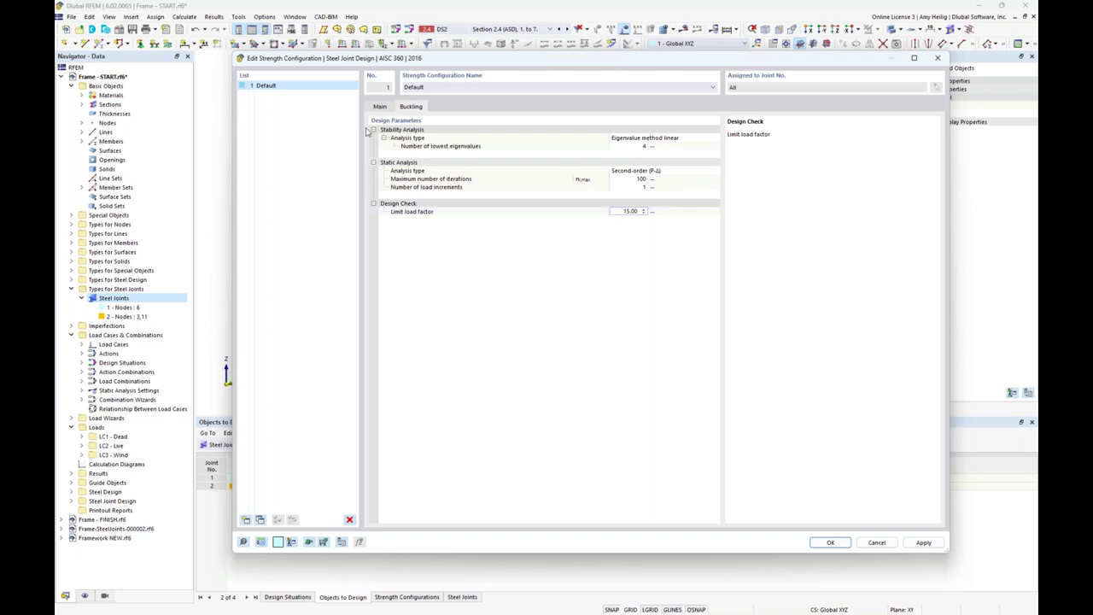
Step: Review the strength configuration's main parameters, from the safety factors down to the mesh settings for plates, bolts and welds
left_click(379, 107)
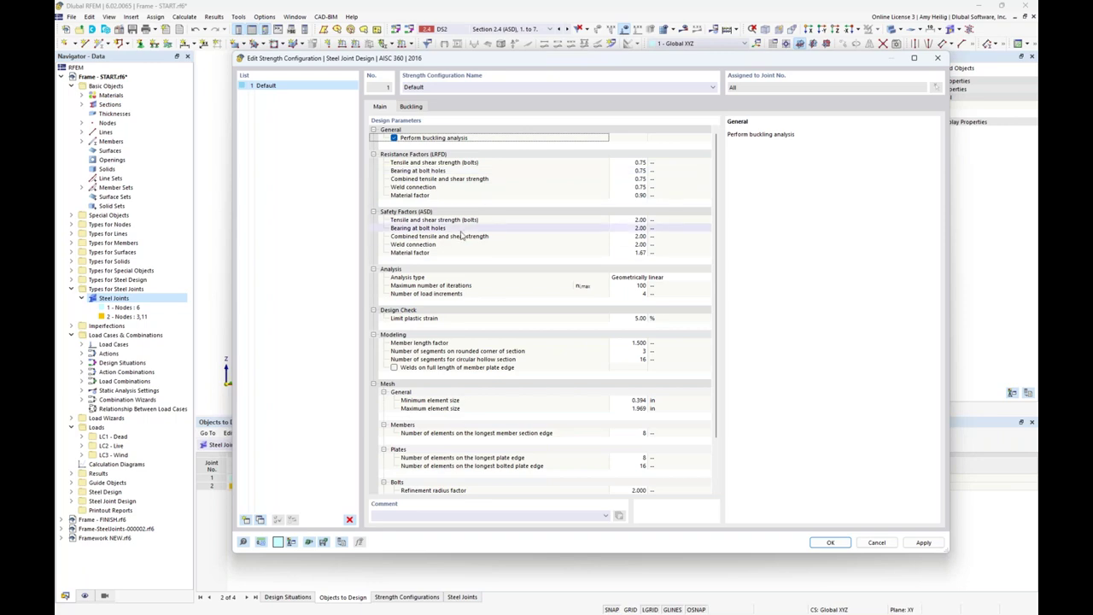
scroll(510, 313, "down", 3)
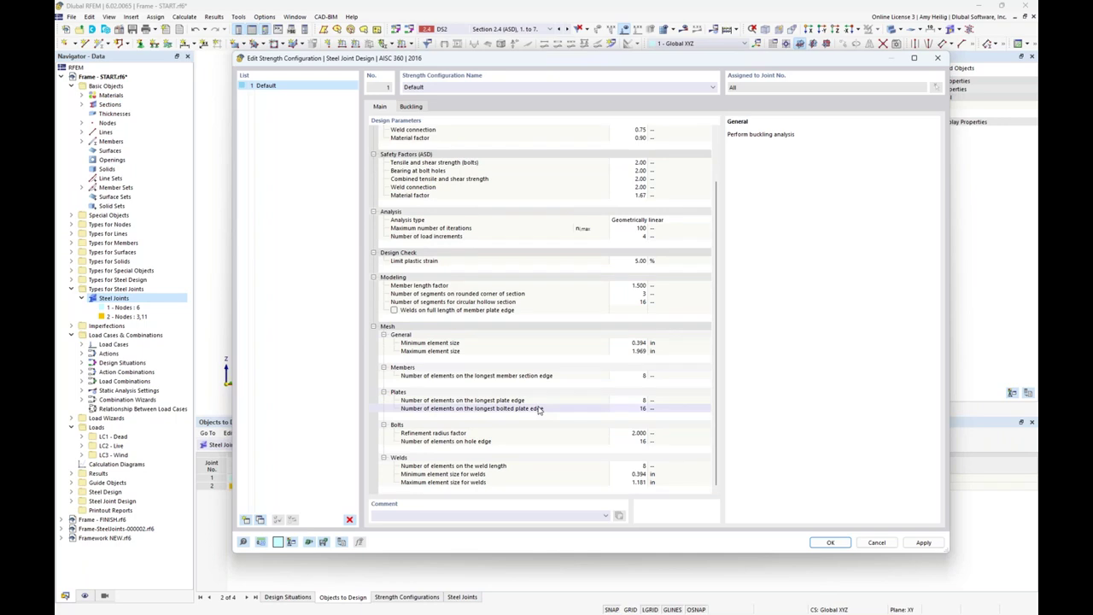
left_click_drag(559, 61, 550, 215)
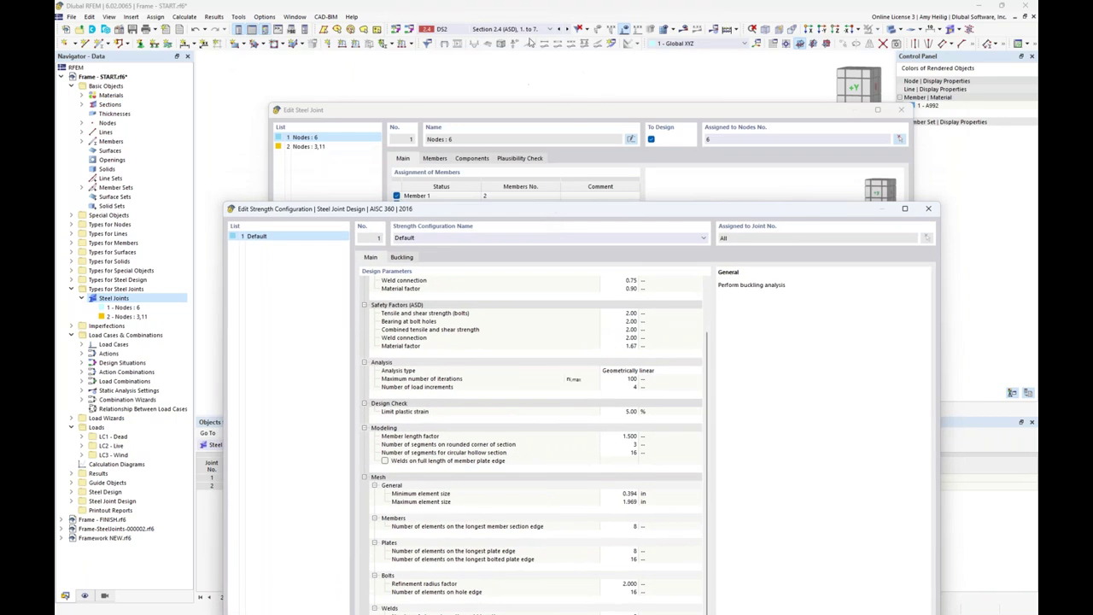
left_click_drag(515, 213, 521, 76)
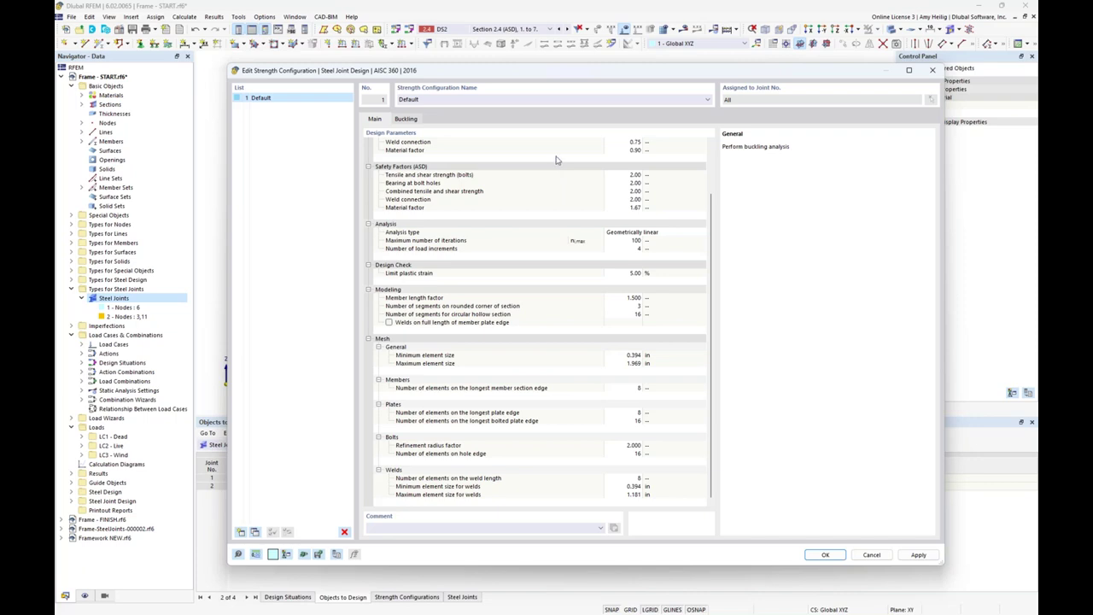
Step: Inspect the limit plastic strain setting and switch to the presentation slide on the plastic strain limit
left_click(492, 274)
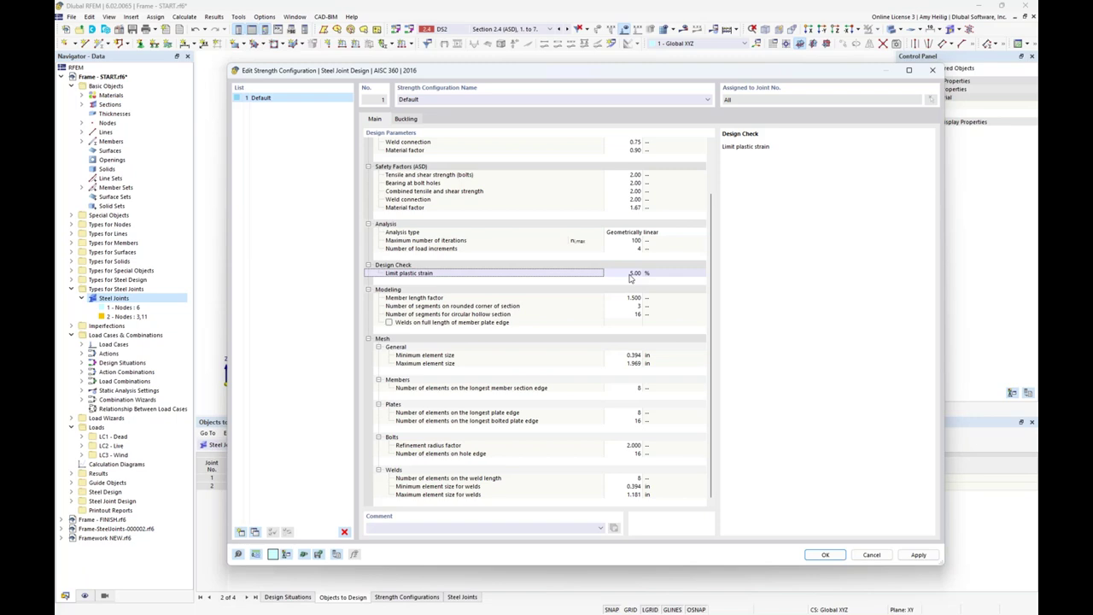
key("super+Tab")
key("Right")
key("Return")
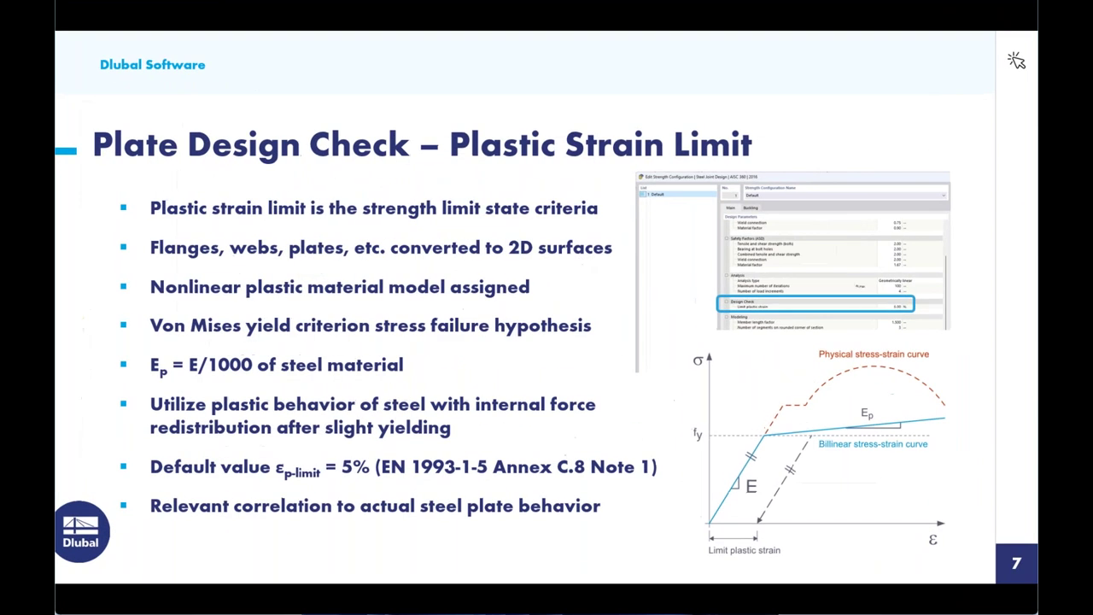
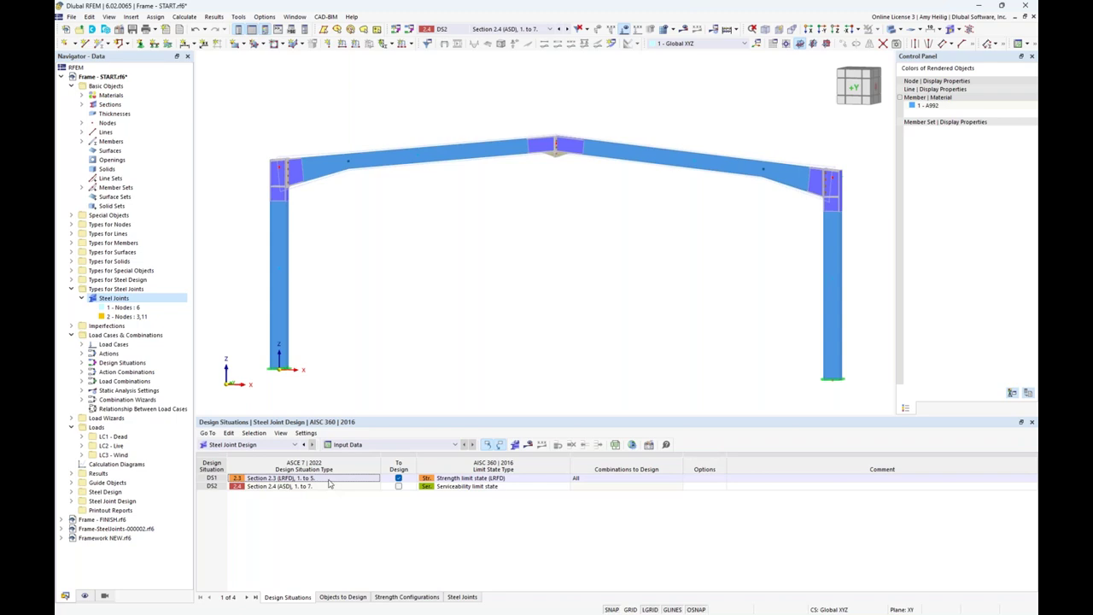
Step: Check the limit state types offered for design situation DS1 and keep Strength limit state (LRFD)
left_click(473, 479)
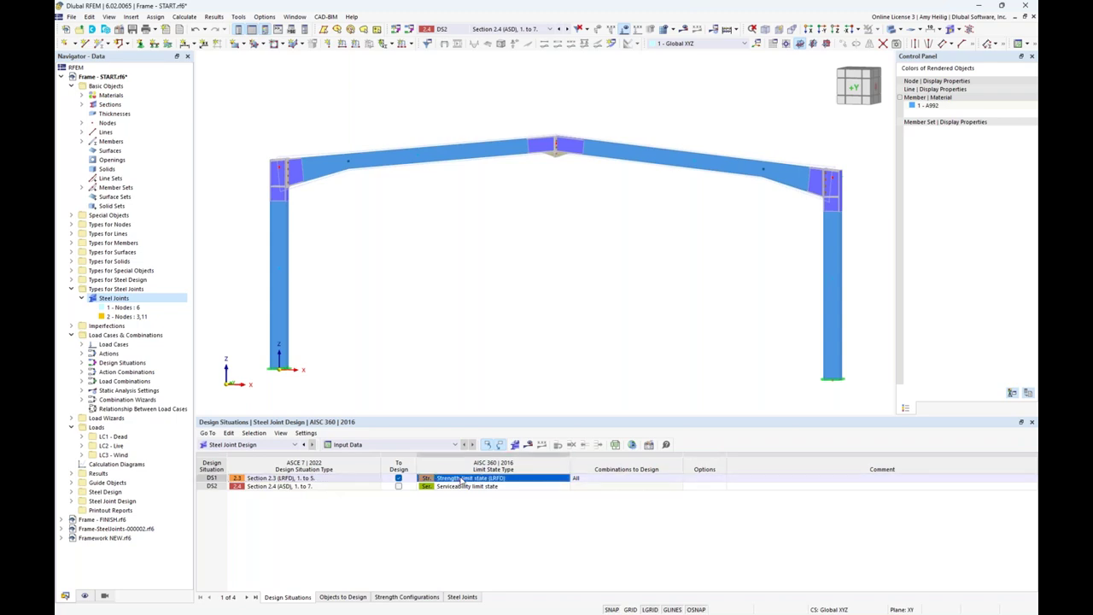
left_click(473, 480)
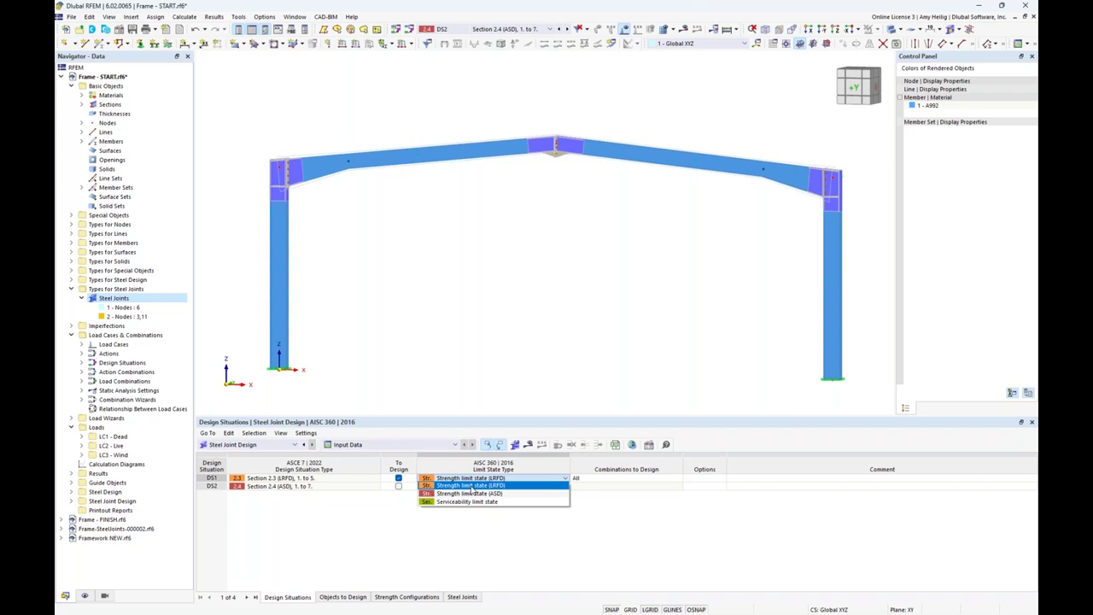
left_click(472, 487)
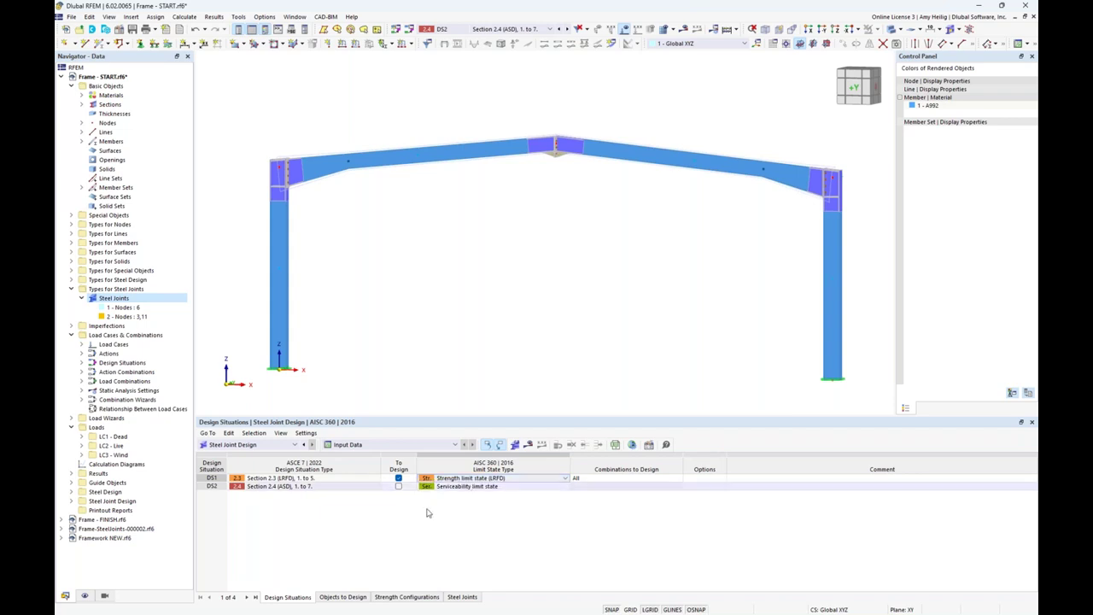
Step: Activate design situation DS2 for joint design instead of DS1 and set its limit state type to Strength limit state (ASD)
left_click(398, 486)
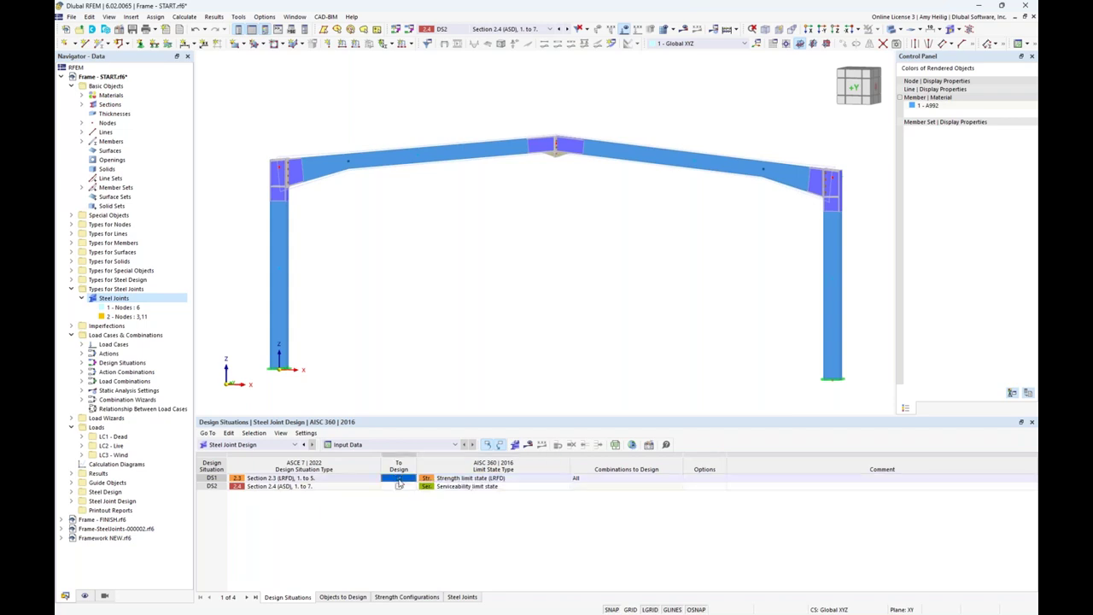
left_click(398, 486)
left_click(454, 487)
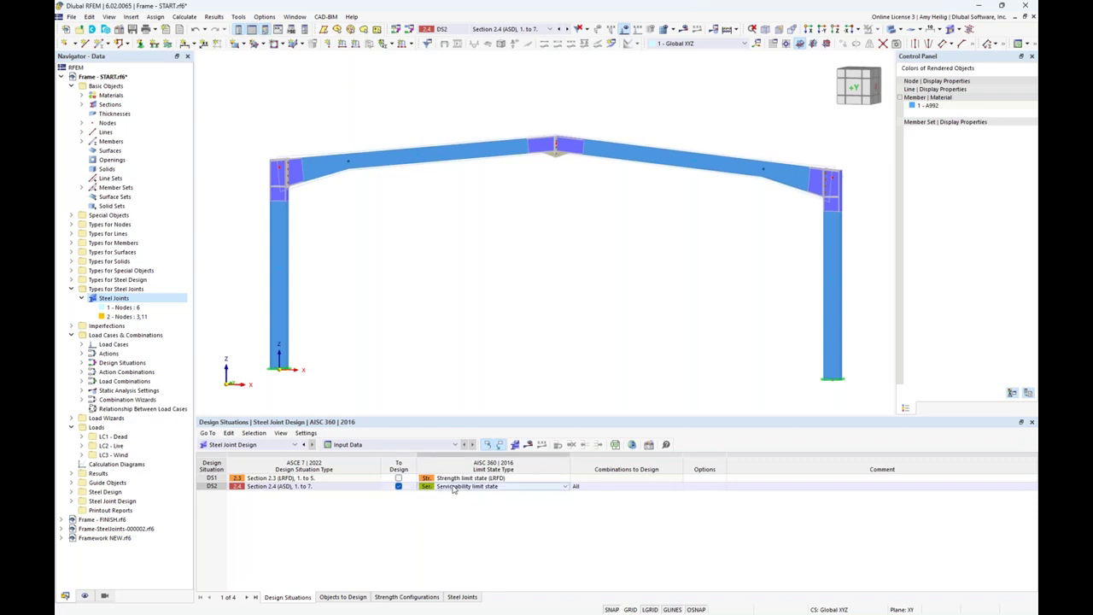
left_click(454, 488)
left_click(454, 506)
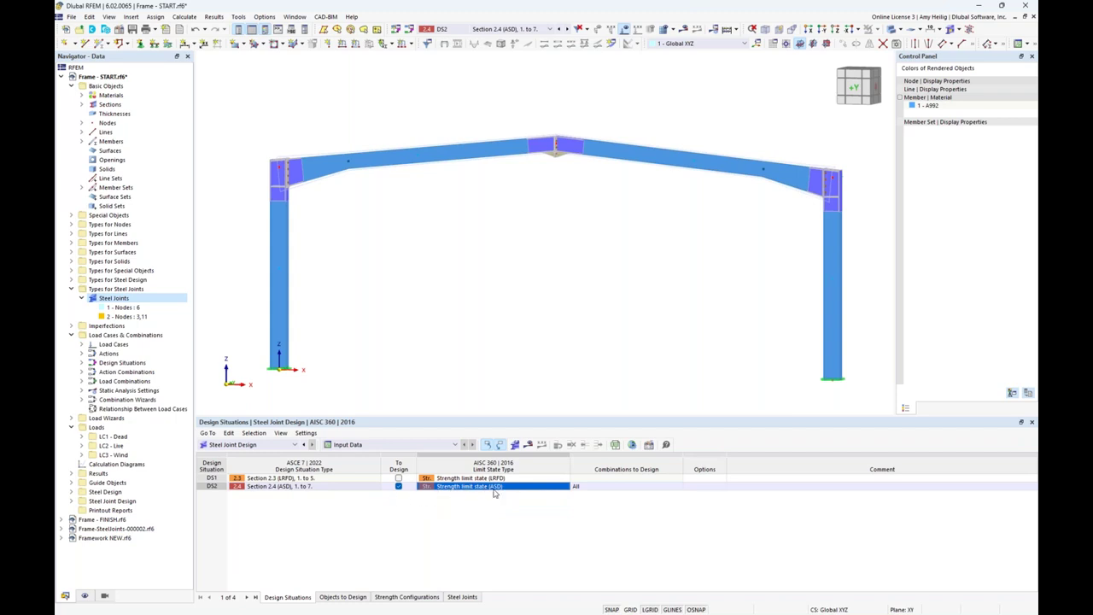
Step: Activate only design situation DS1 for joint design and review the steel joints chosen for design
left_click(399, 486)
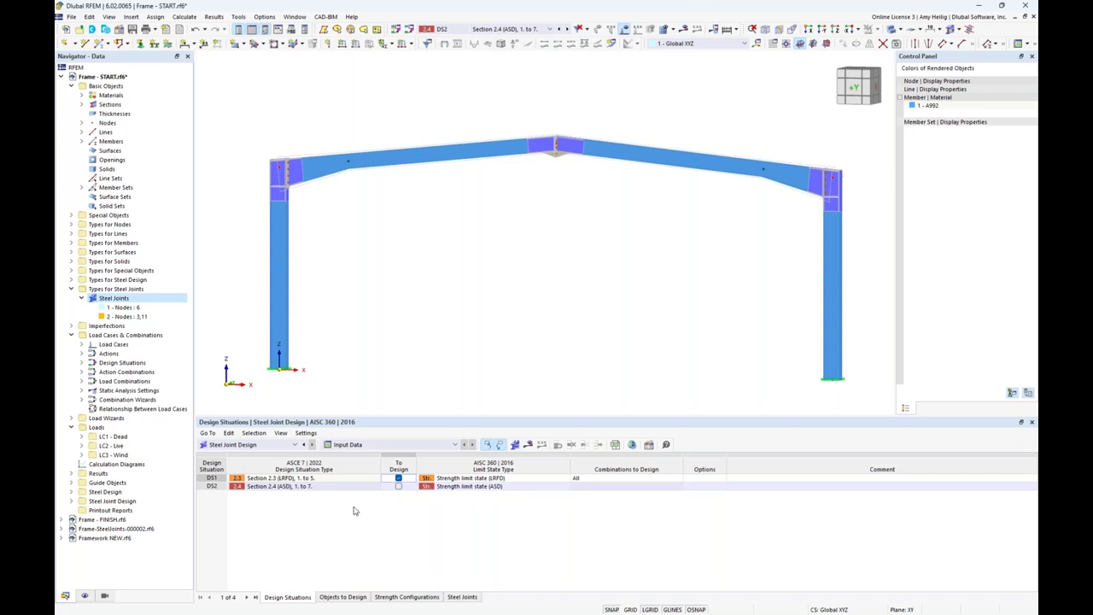
left_click(343, 596)
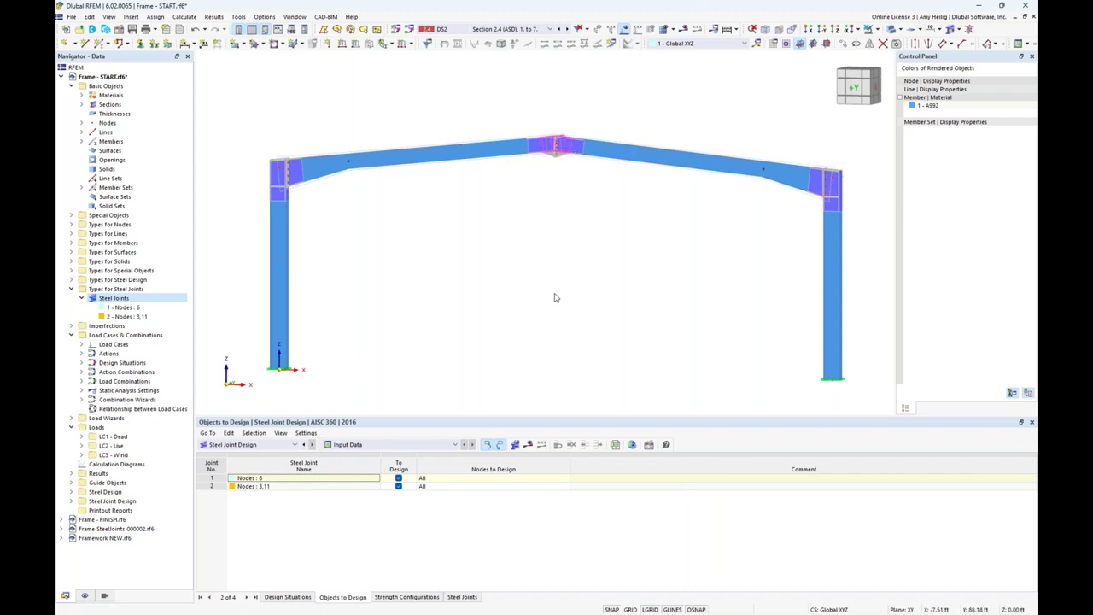
Step: Review the Steel Design input data for its design situations and the members and member sets to design
left_click(294, 444)
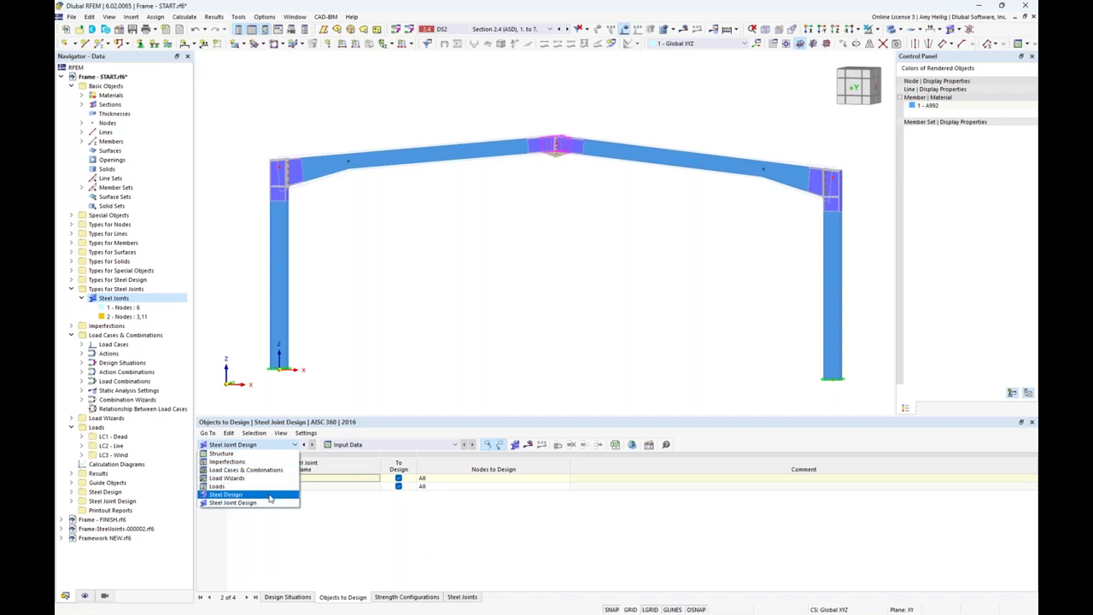
left_click(270, 496)
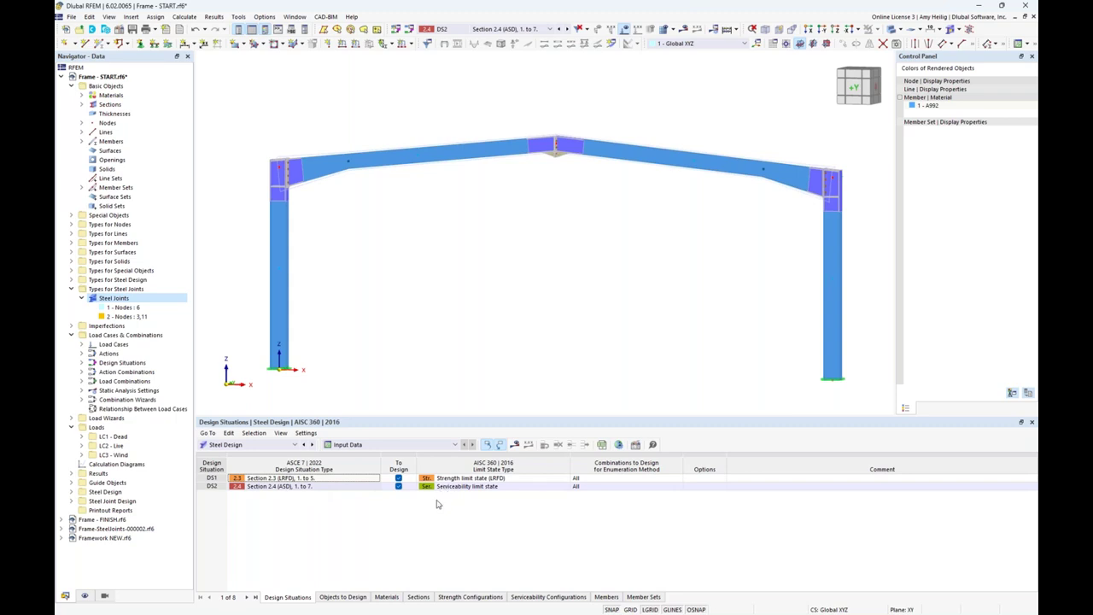
left_click(352, 596)
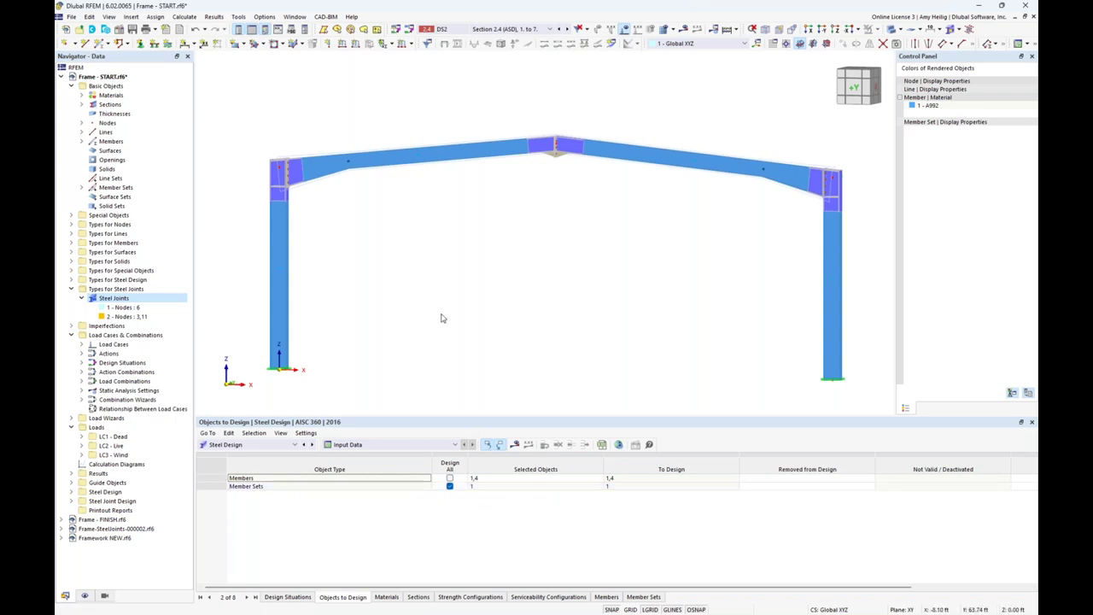
Step: Check the command for calculating everything and switch to the already calculated model Frame - FINISH.rf6
left_click(183, 16)
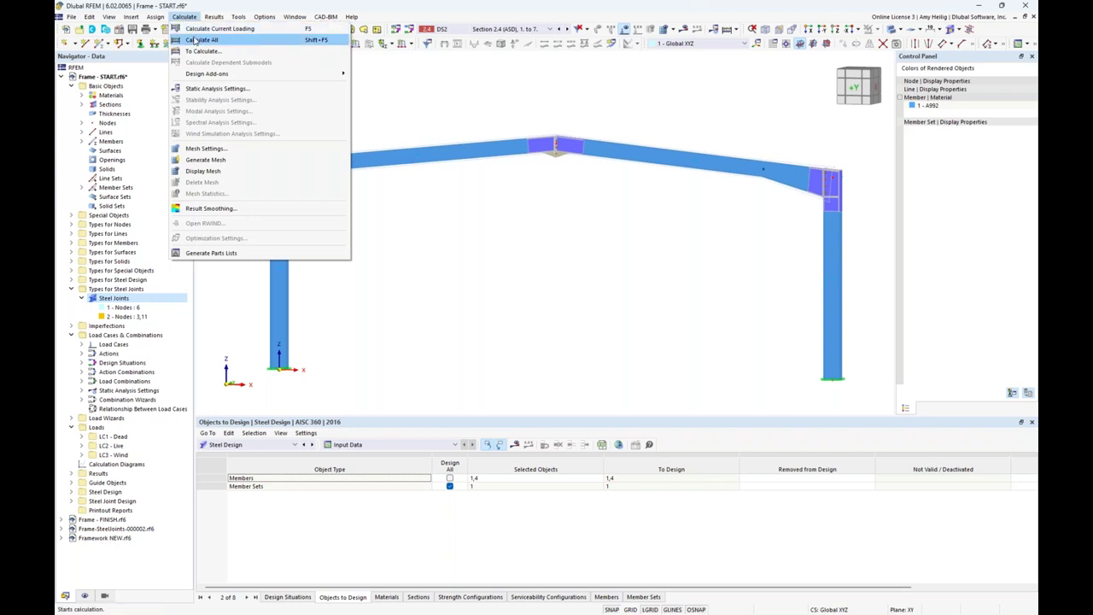
left_click(184, 17)
left_click(295, 16)
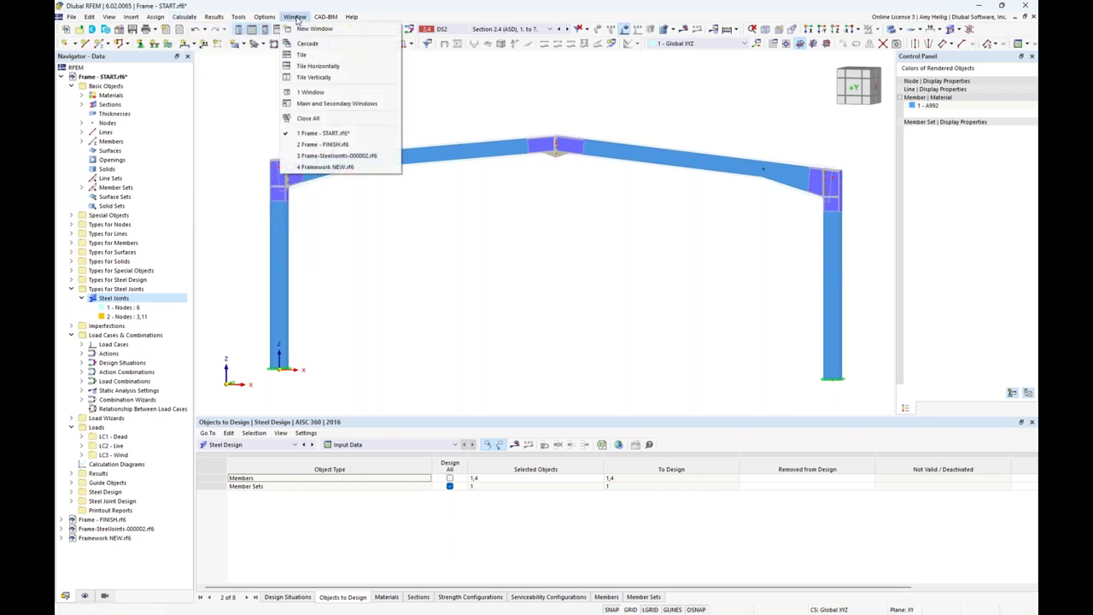
left_click(322, 144)
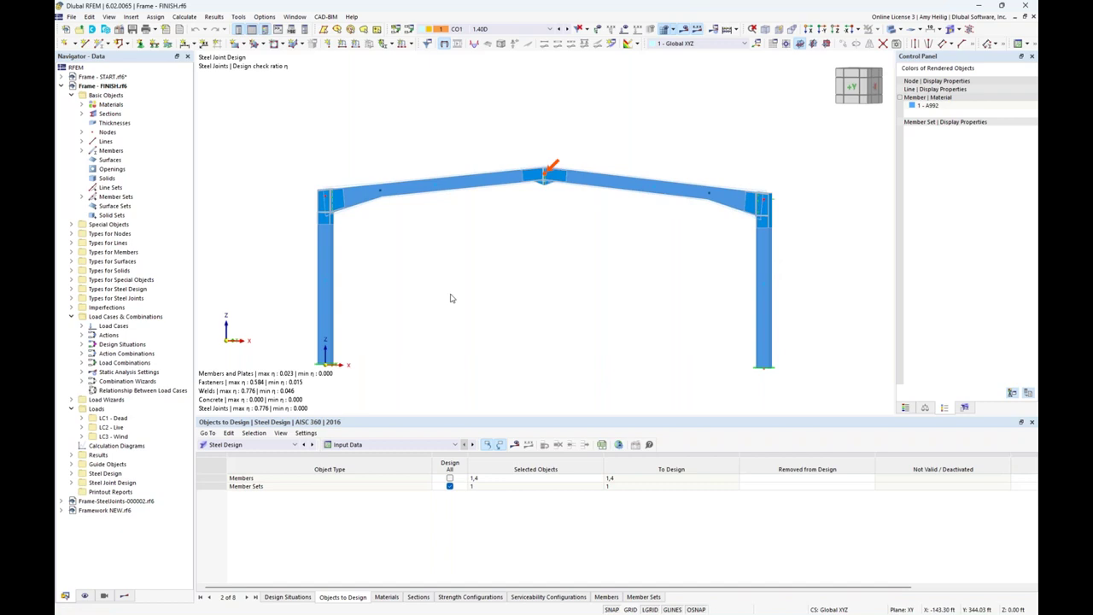
Step: Show the Steel Joint Design ratios by node and enlarge the results table
left_click(287, 446)
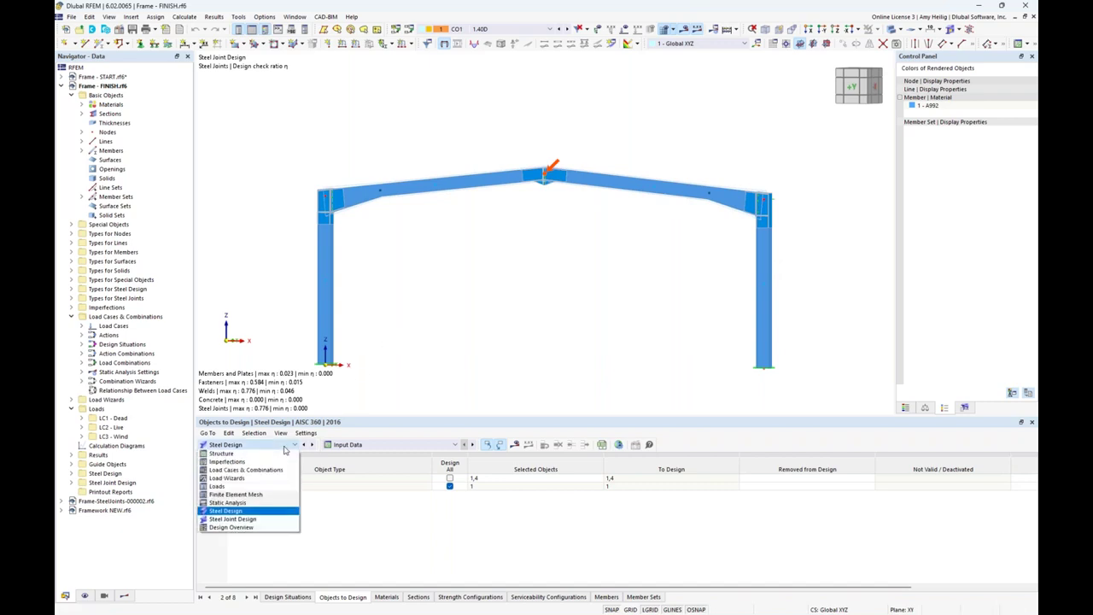
left_click(271, 519)
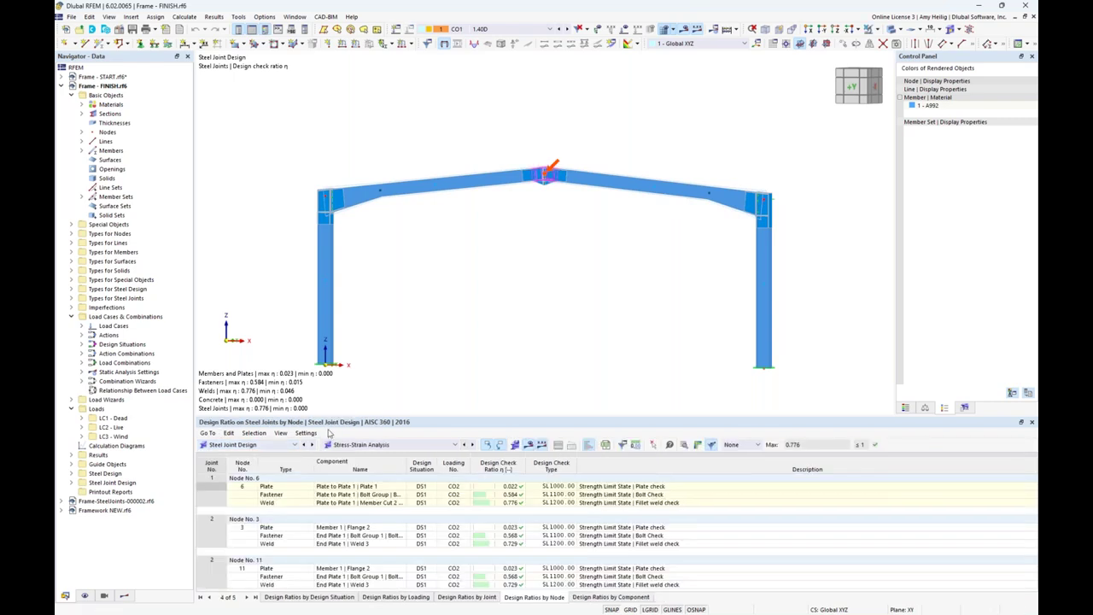
left_click_drag(335, 418, 340, 382)
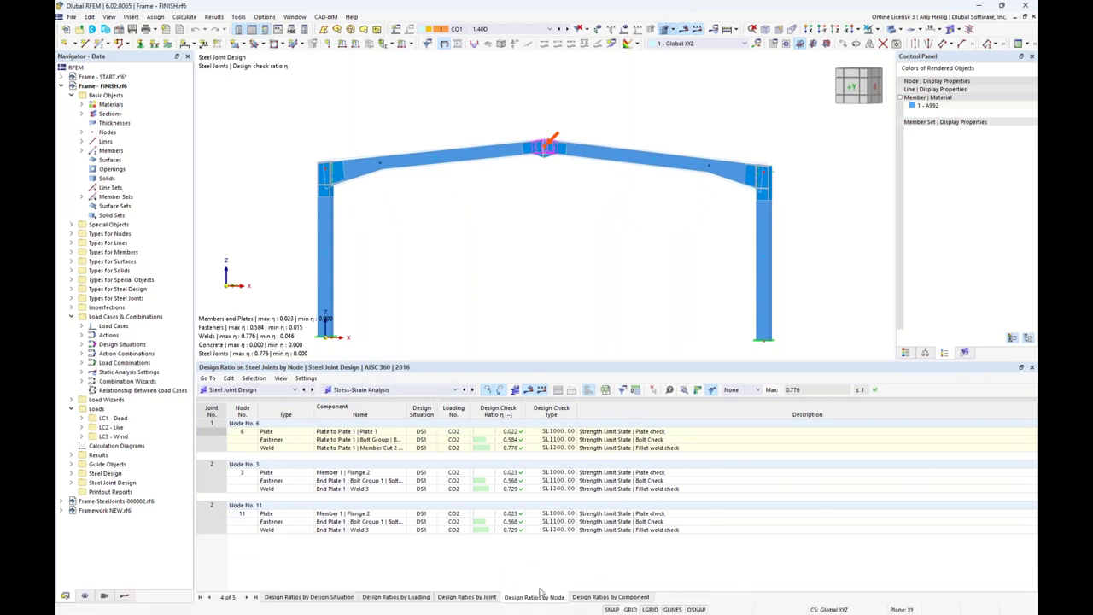
Step: Step through the plate, bolt and fillet weld checks for node 6 and the plate and bolt checks for node 3
left_click(605, 432)
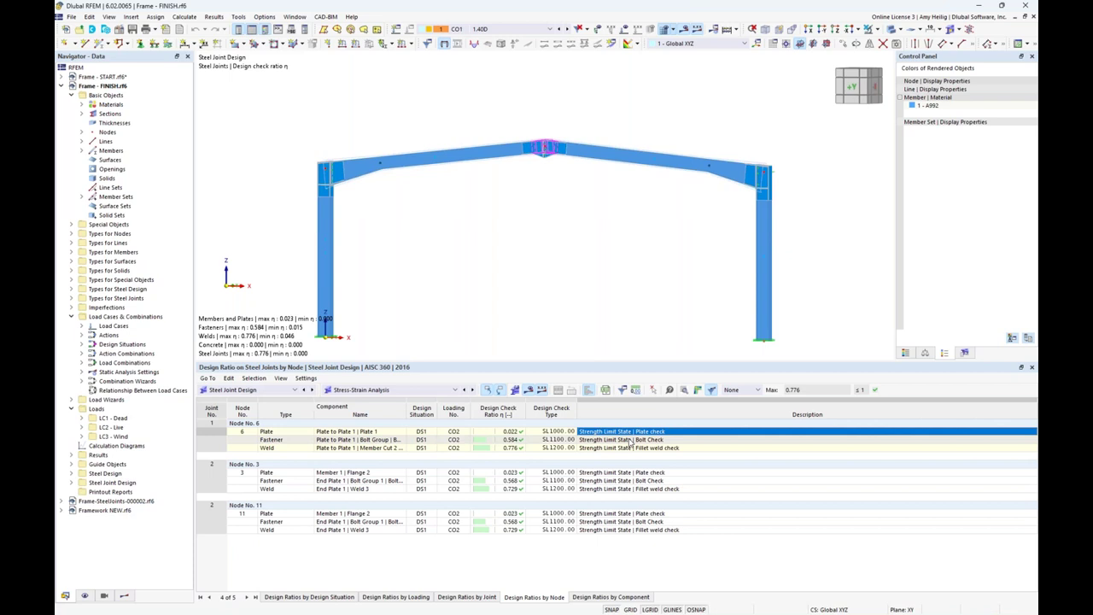
left_click(656, 440)
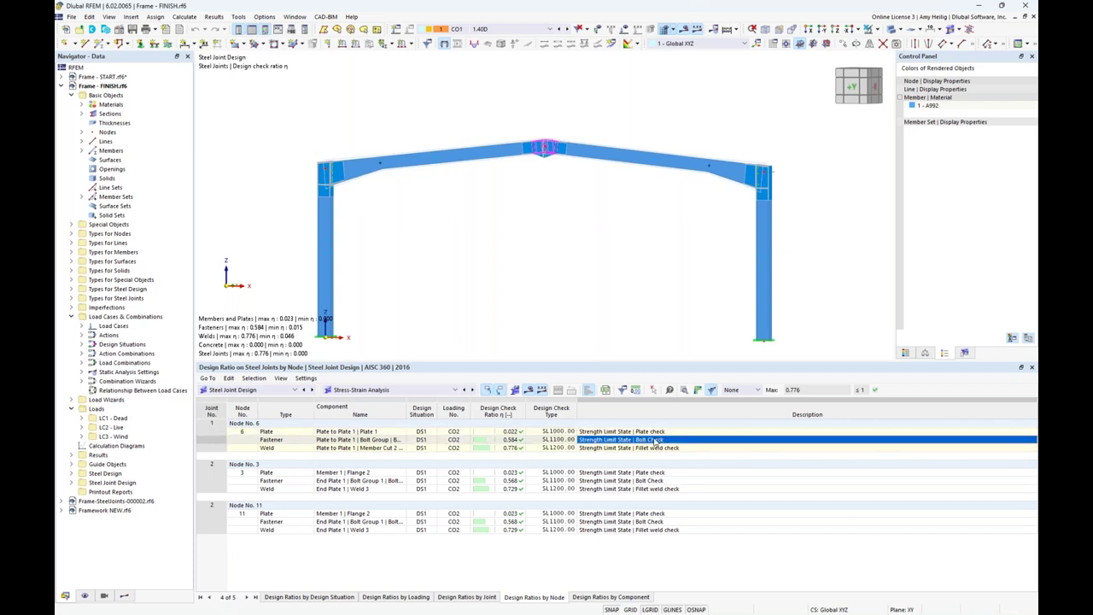
left_click(655, 448)
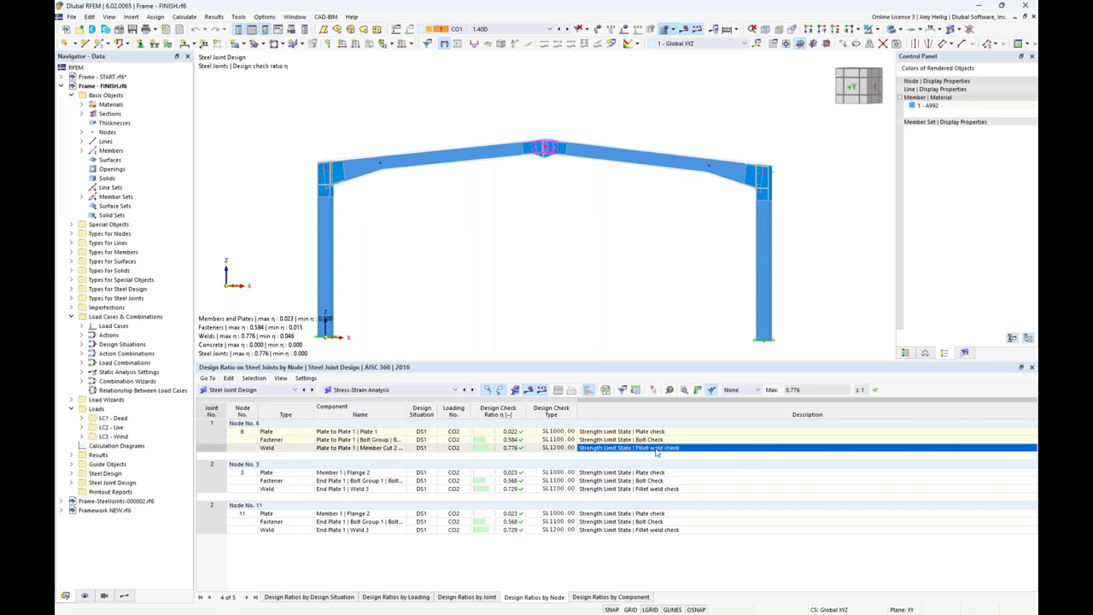
left_click(653, 472)
left_click(649, 481)
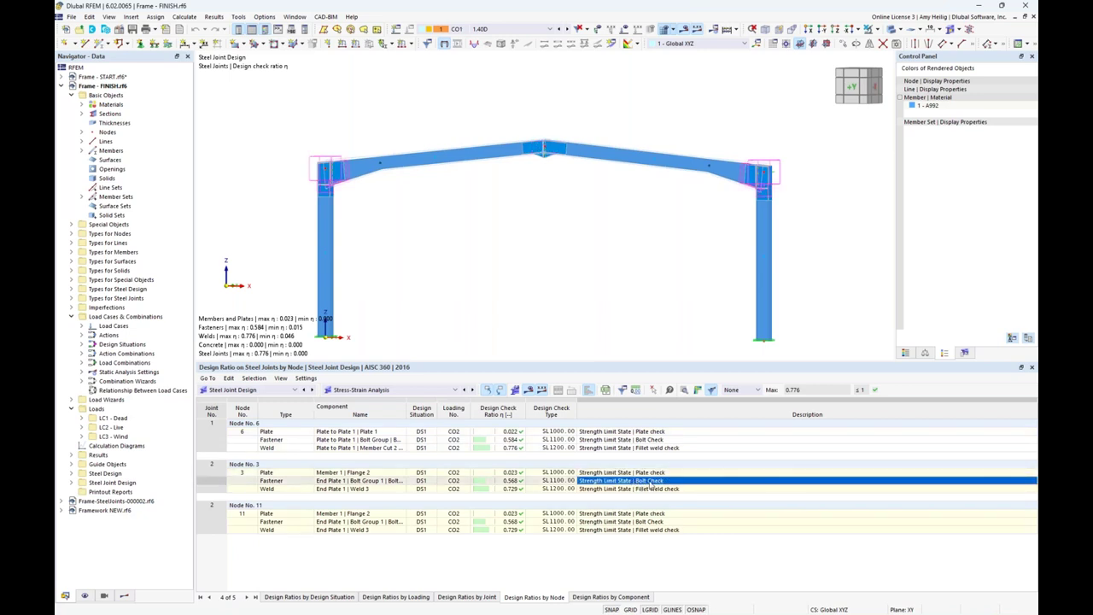
Step: Open the design check details of node 3's bolt check and expand the tension, shear, bearing and combined resistance values
left_click(685, 394)
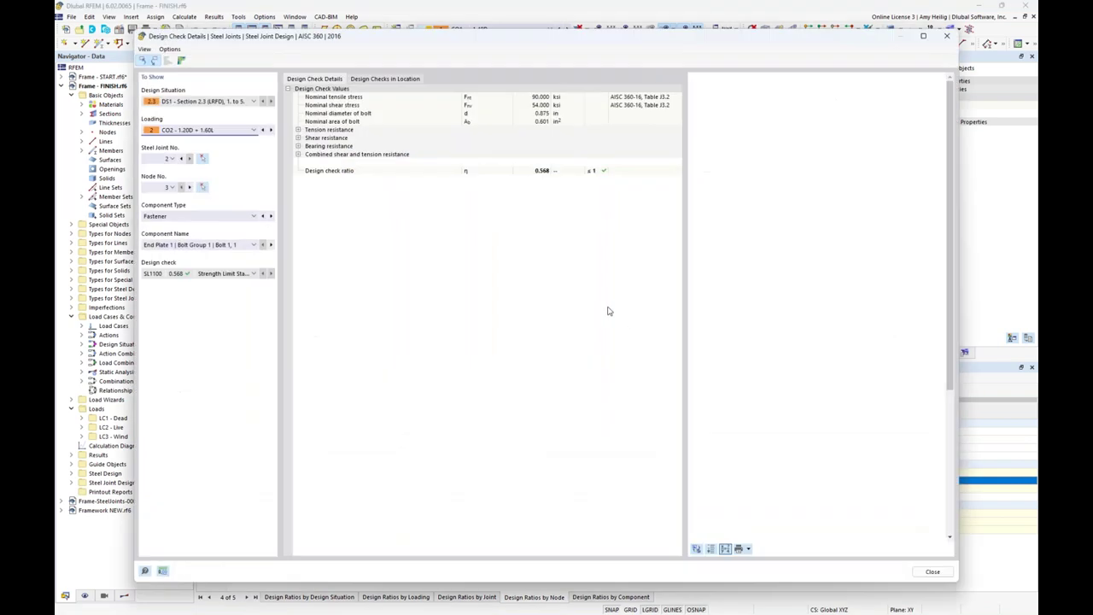
left_click(299, 131)
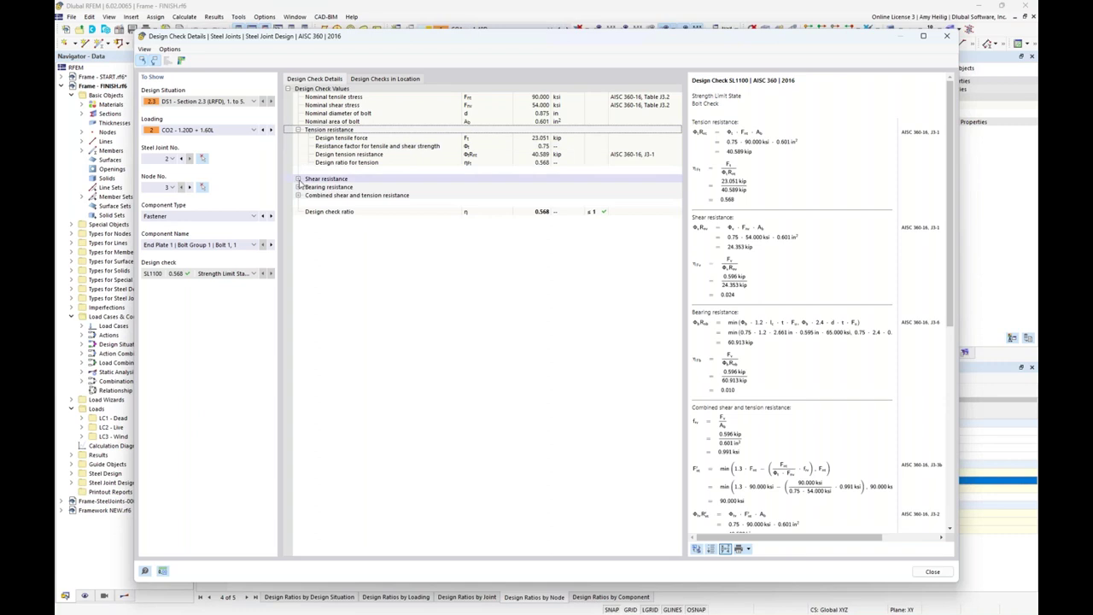
left_click(299, 178)
left_click(298, 228)
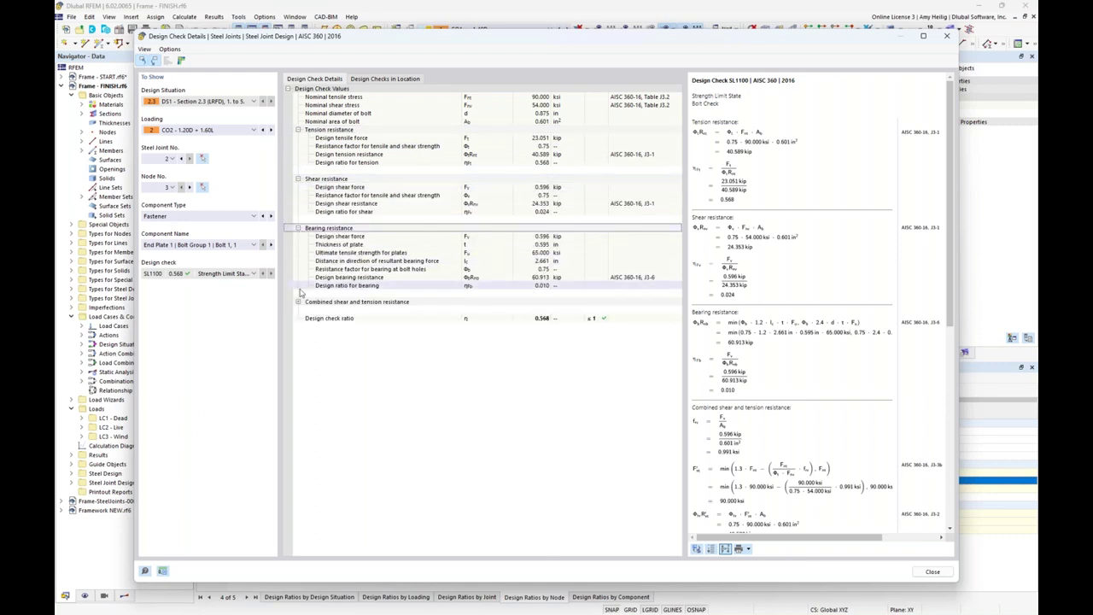
left_click(298, 303)
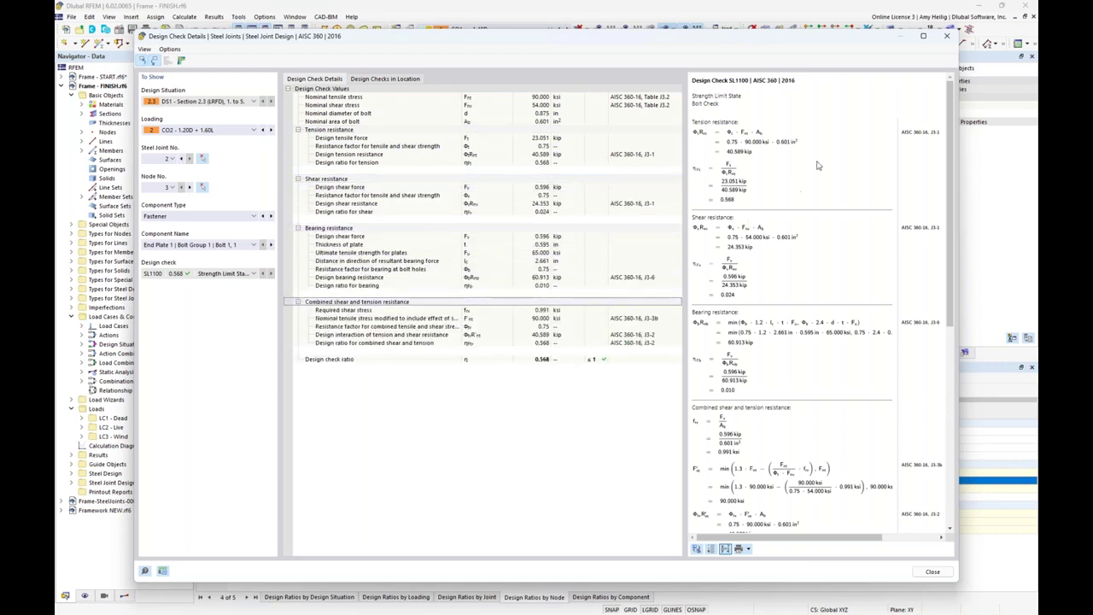
Step: Read through the enlarged bolt check formulas with their AISC 360-16 references and symbol legend, and close the details
scroll(817, 165, "up", 3, "ctrl")
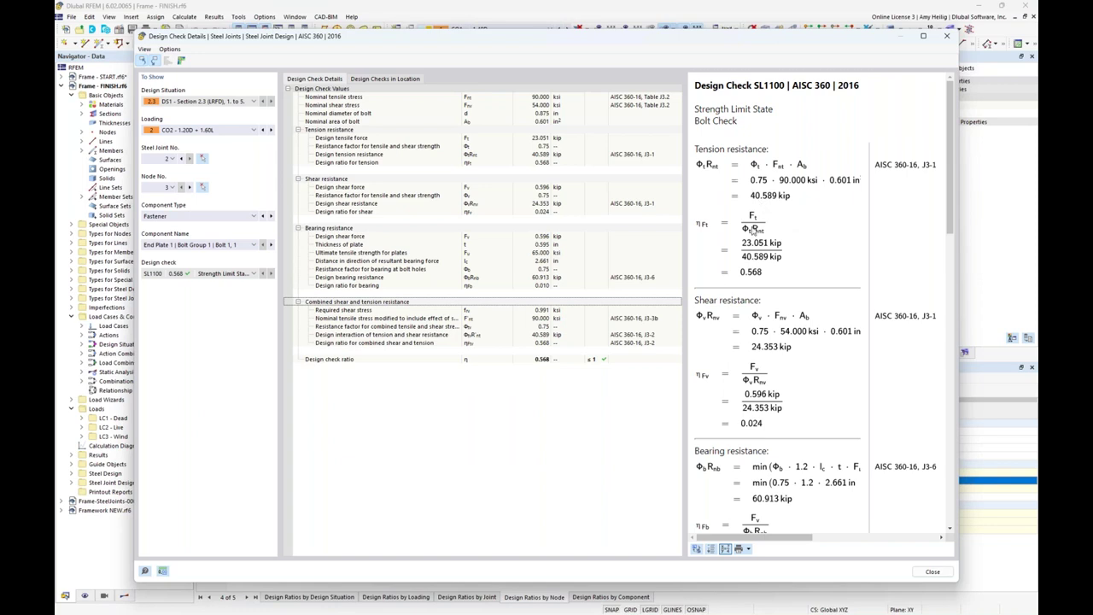
scroll(757, 296, "down", 1)
scroll(762, 350, "down", 2)
scroll(762, 349, "down", 2)
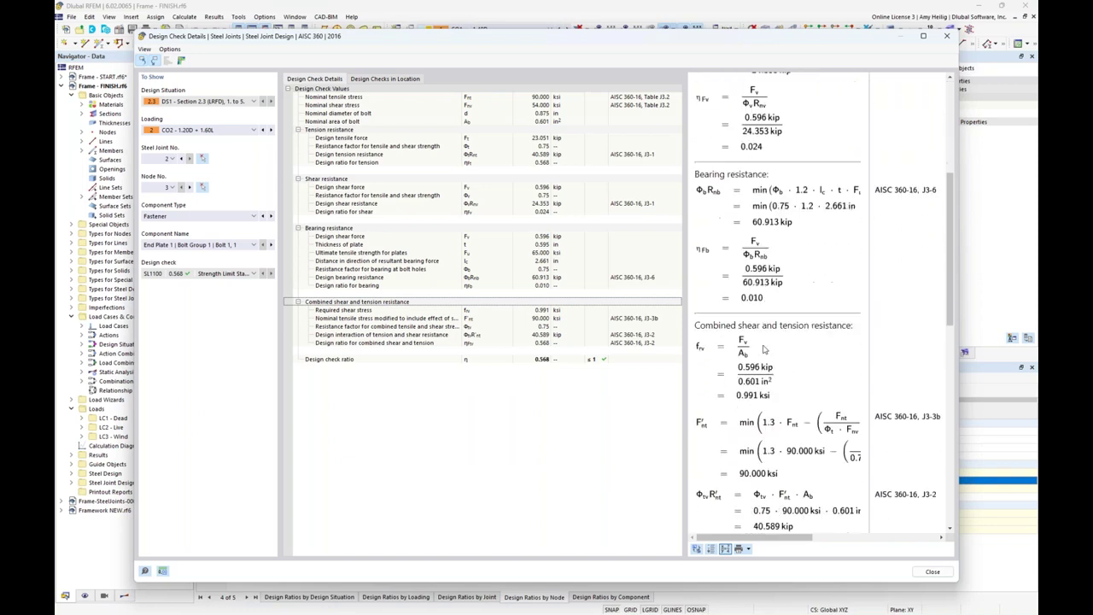
scroll(816, 365, "down", 4)
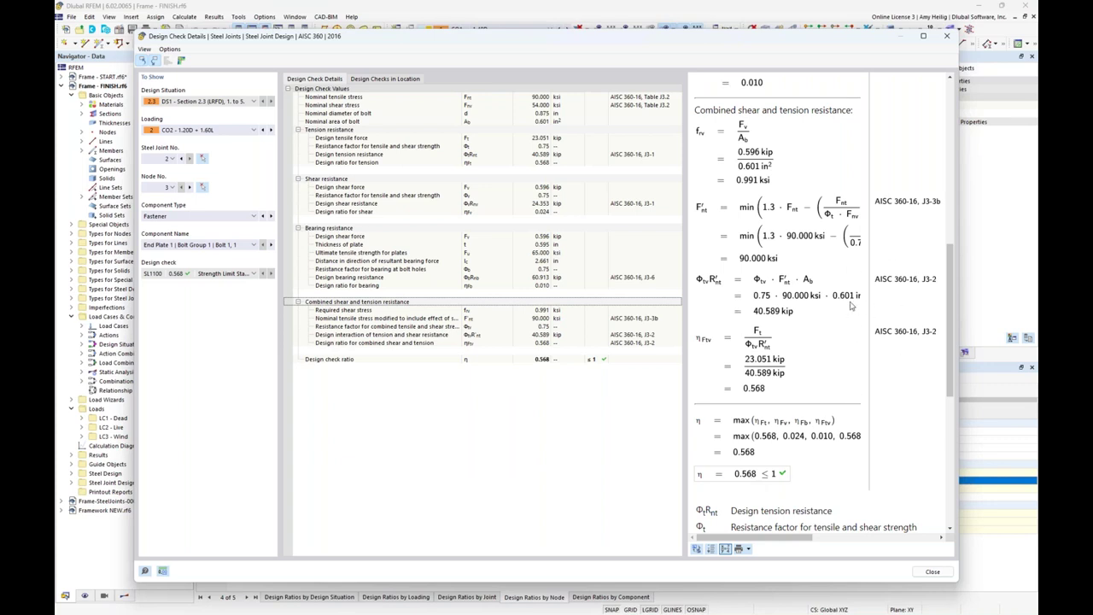
scroll(773, 292, "up", 2)
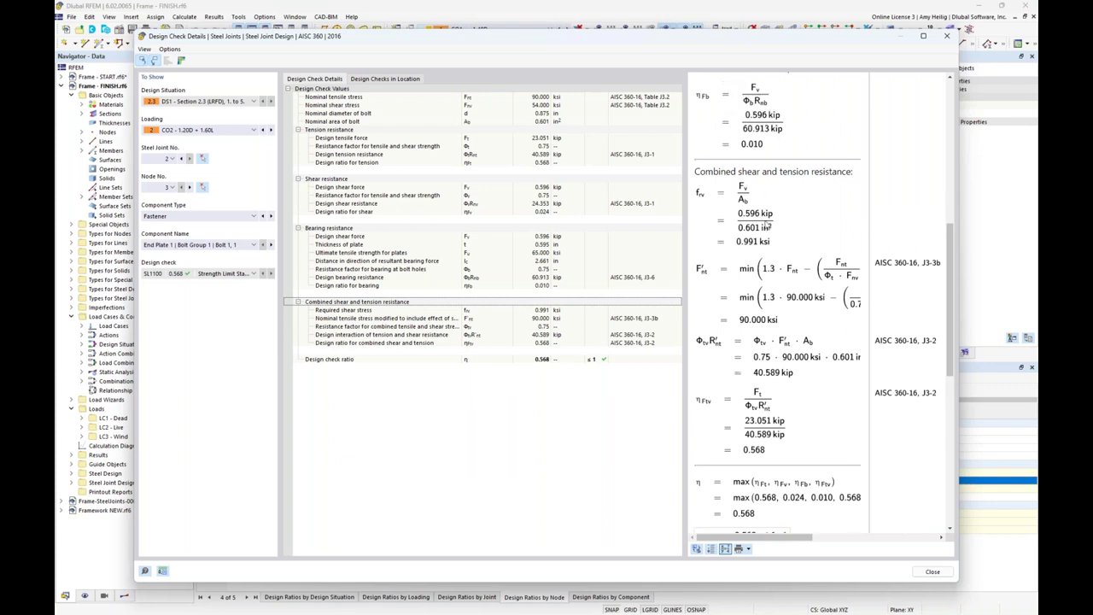
scroll(773, 292, "down", 10)
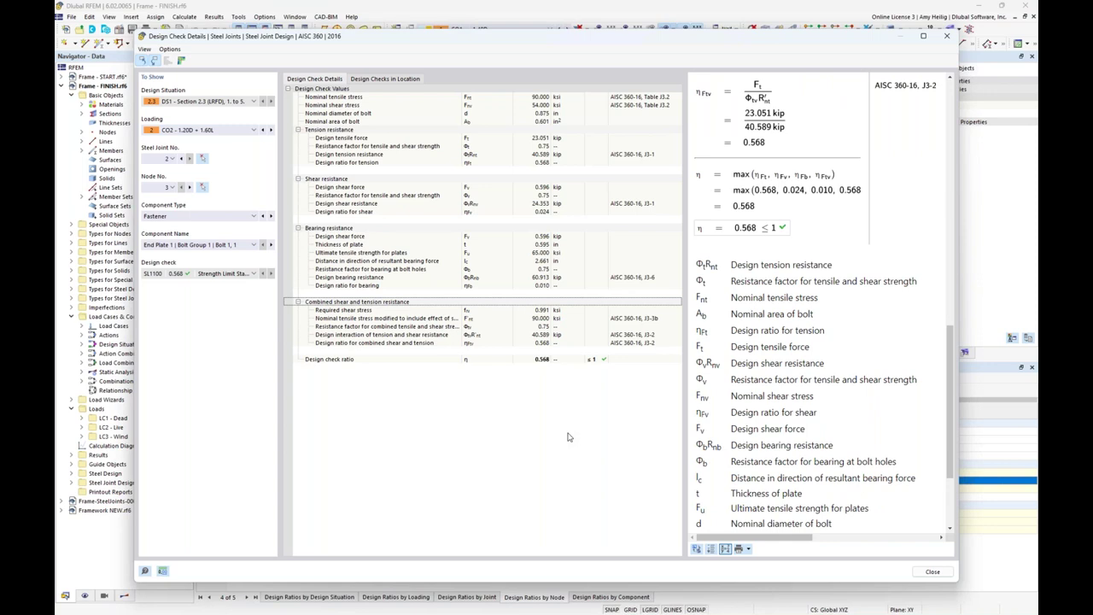
left_click(920, 572)
Step: Examine the plate check details for node 3 with the plastic strain formula enlarged, and close them
left_click(692, 474)
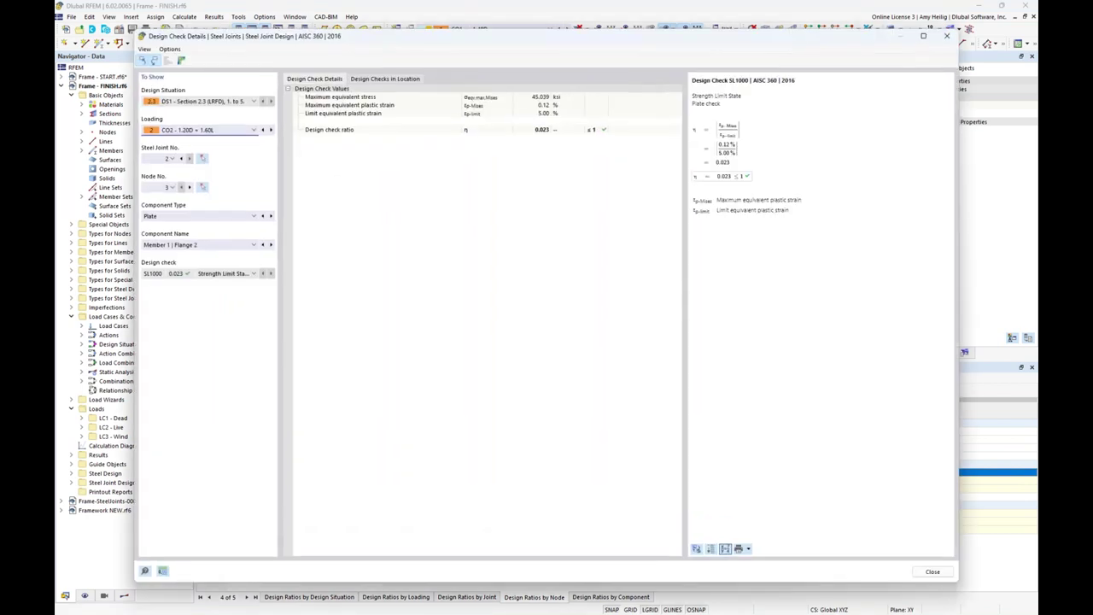
scroll(724, 158, "up", 5, "ctrl")
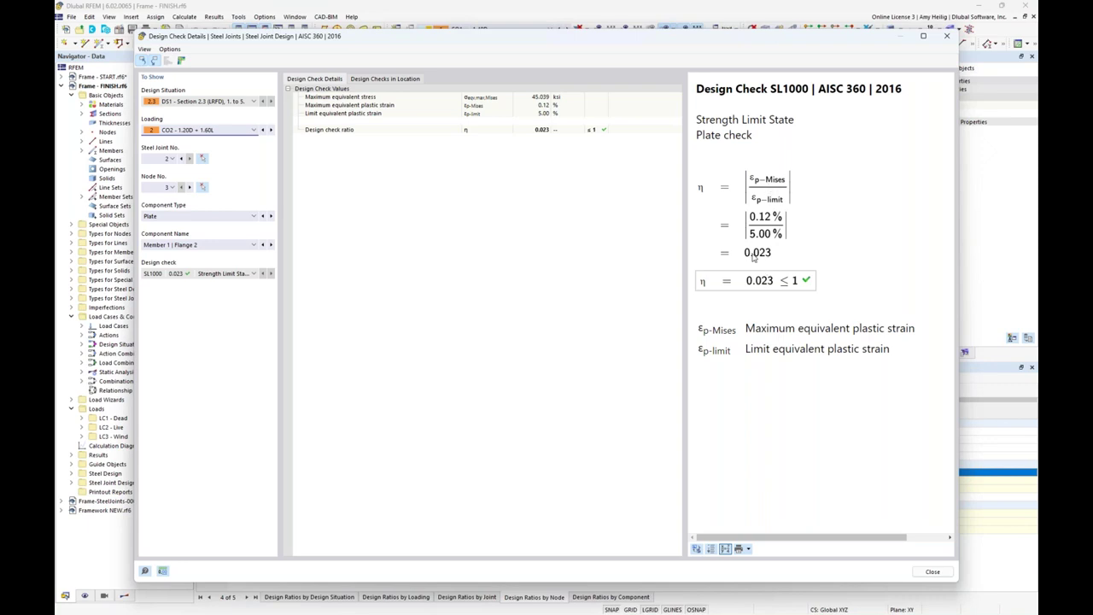
left_click(947, 36)
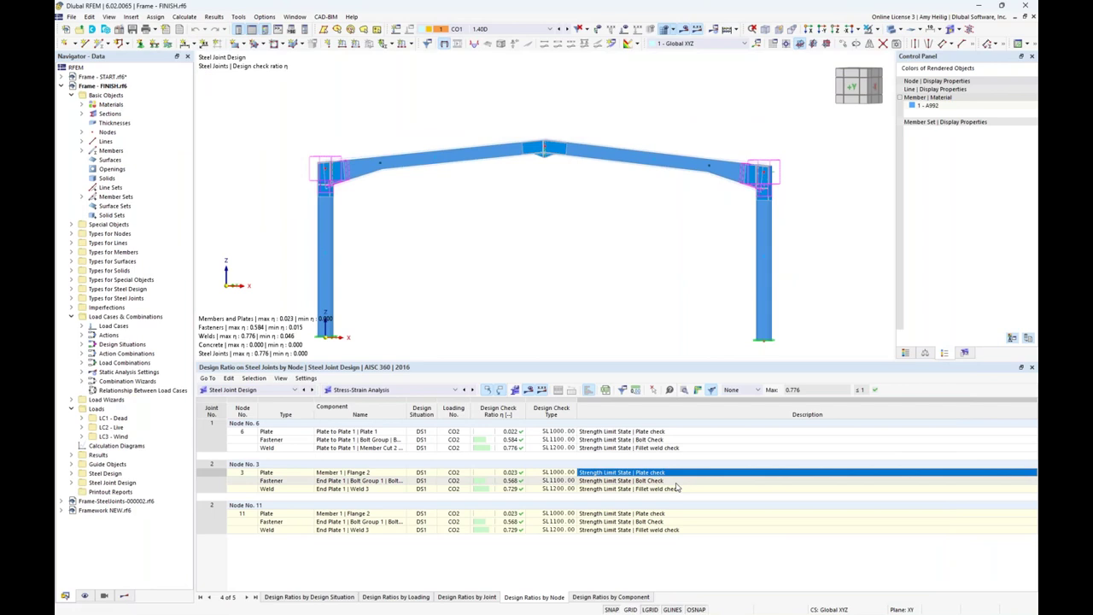
Step: Open the graphical joint results for node 3 and examine the plastic strains and bolt axial forces around the upper bolts
left_click(698, 390)
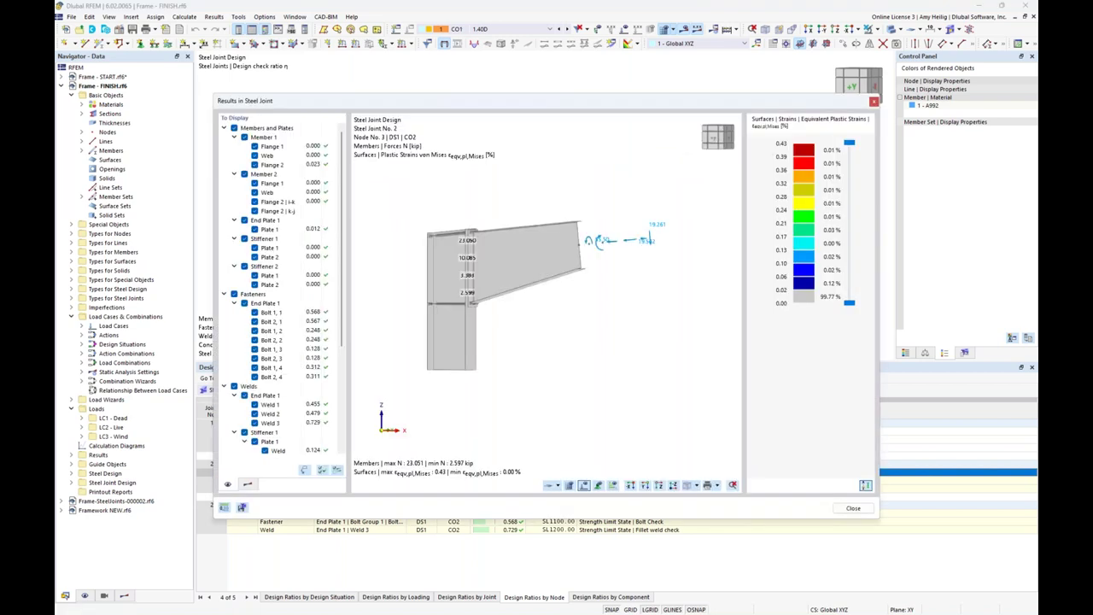
middle_click_drag(525, 324, 614, 348, "ctrl")
left_click_drag(420, 102, 482, 93)
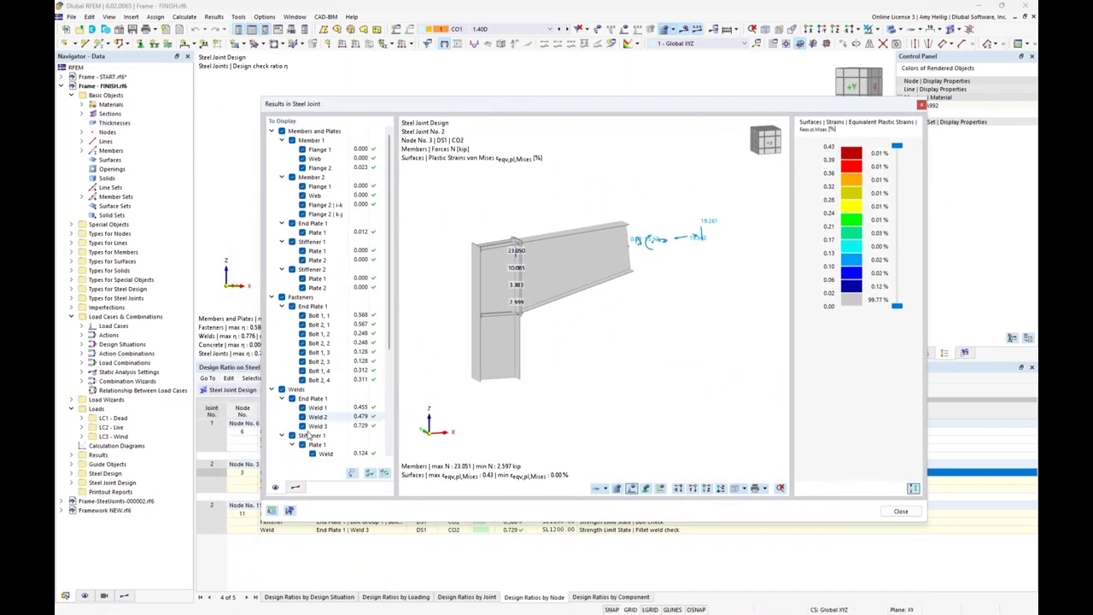
left_click(296, 488)
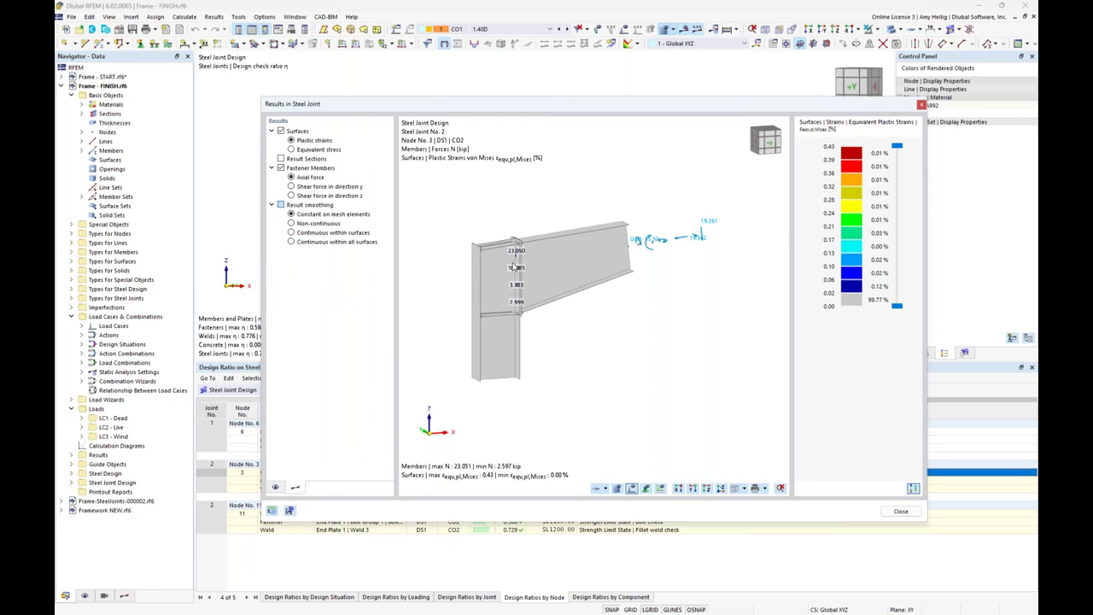
scroll(509, 265, "up", 2)
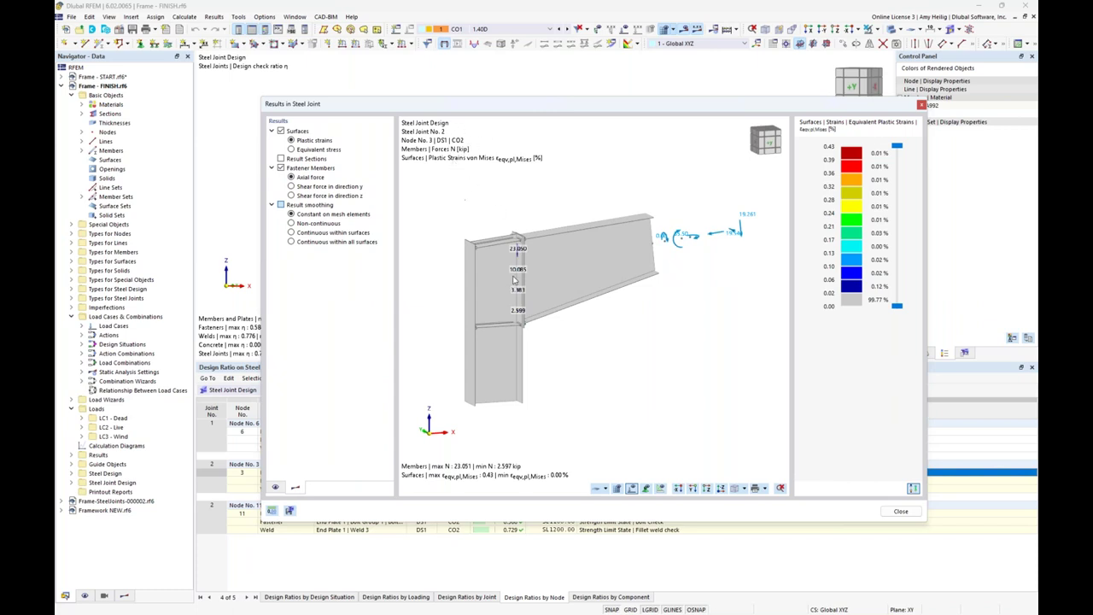
scroll(510, 256, "up", 3)
middle_click_drag(502, 322, 539, 282, "ctrl")
scroll(551, 260, "up", 5)
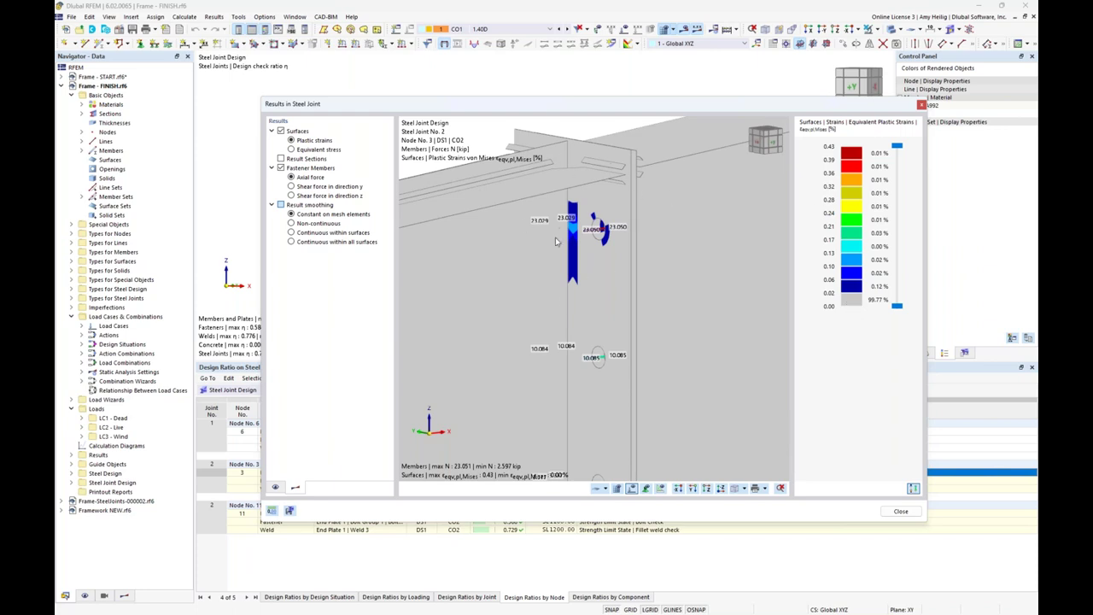
Step: Display the equivalent stress on the joint's surfaces and inspect its distribution around the end plate and upper bolts
left_click(292, 150)
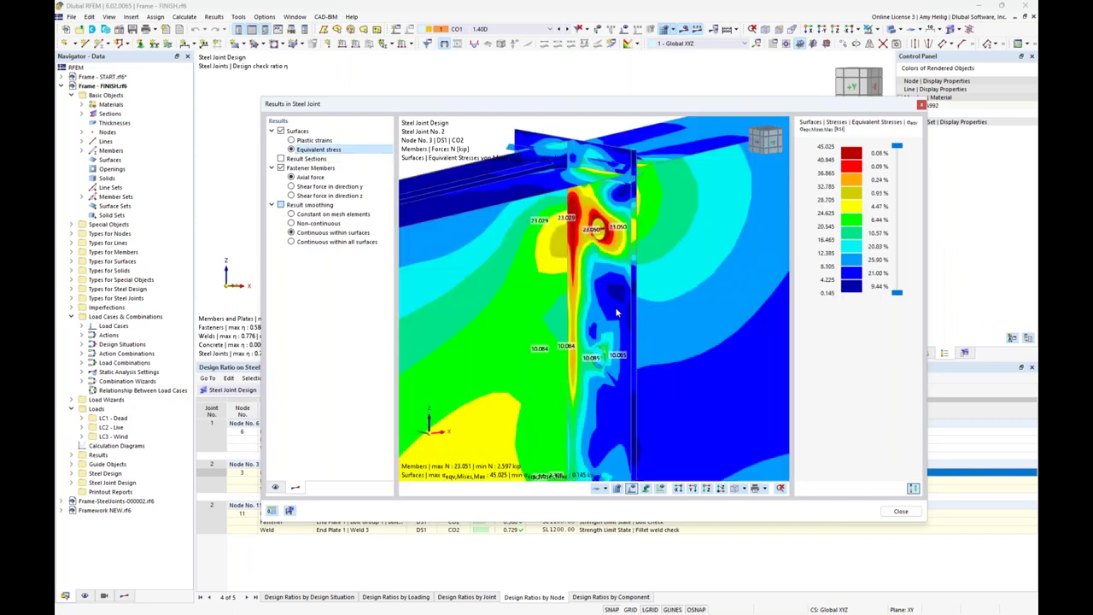
scroll(611, 305, "down", 3)
middle_click_drag(611, 305, 554, 272, "ctrl")
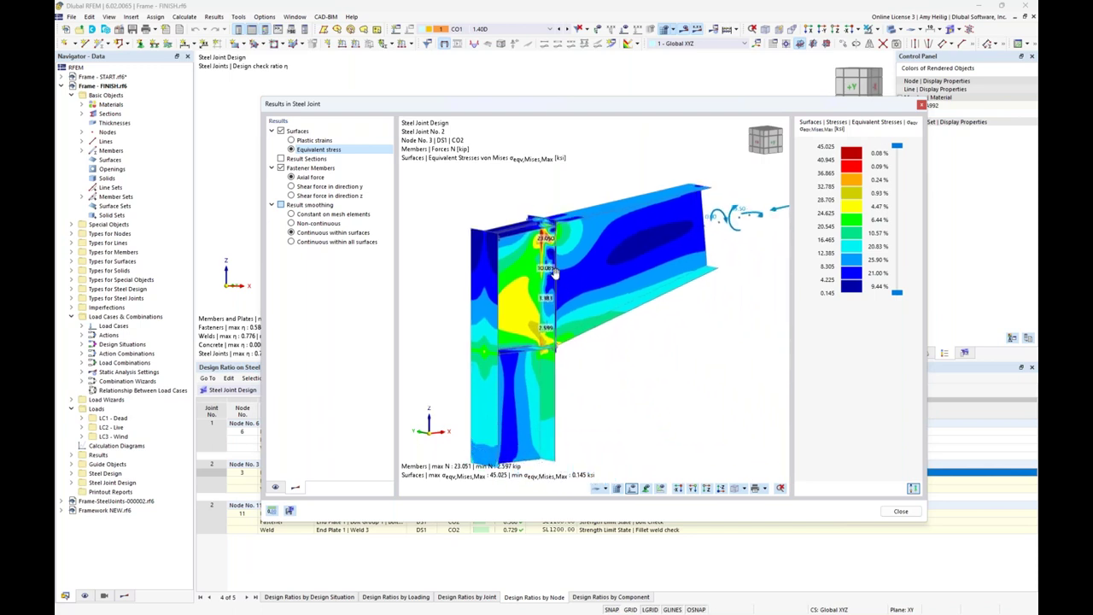
scroll(540, 243, "up", 3)
scroll(542, 243, "up", 4)
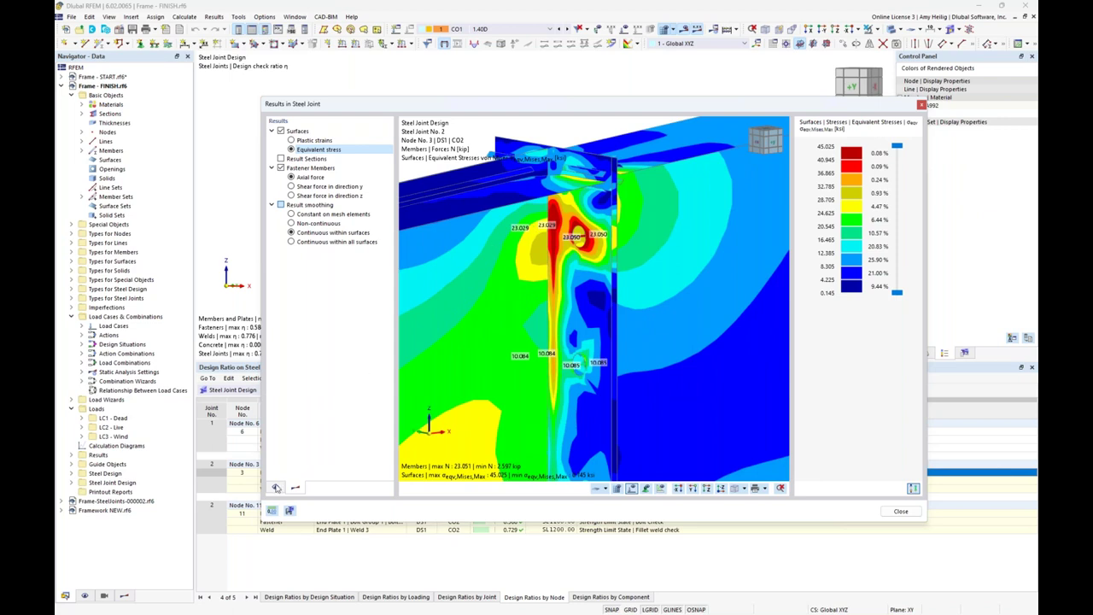
Step: Return to the list of displayed joint components and collapse the members and plates, fasteners and welds groups
left_click(275, 488)
left_click(272, 132)
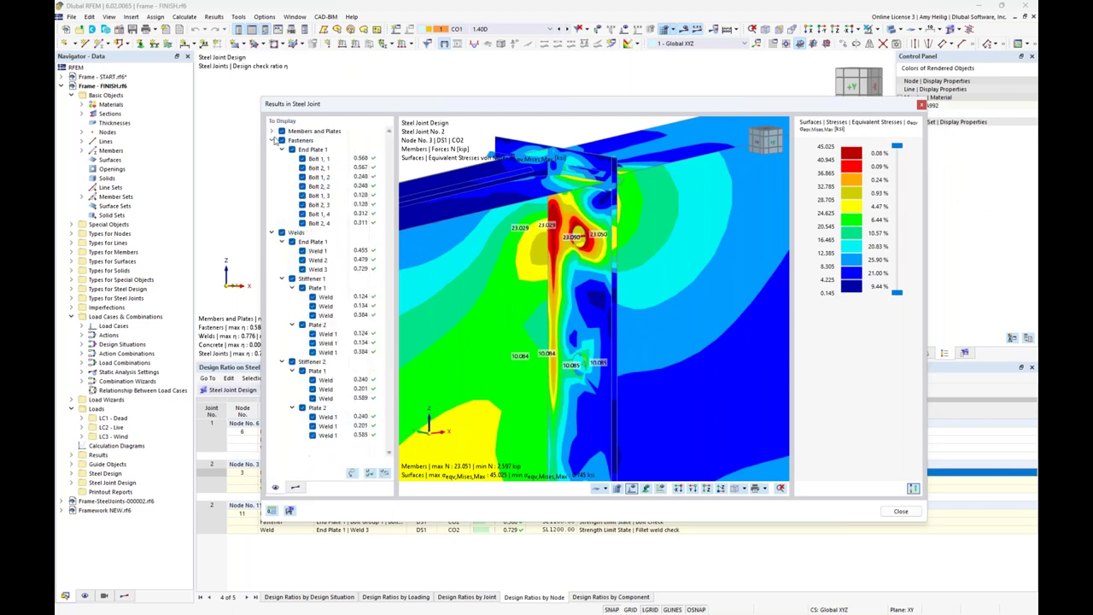
left_click(276, 140)
left_click(274, 150)
left_click(281, 150)
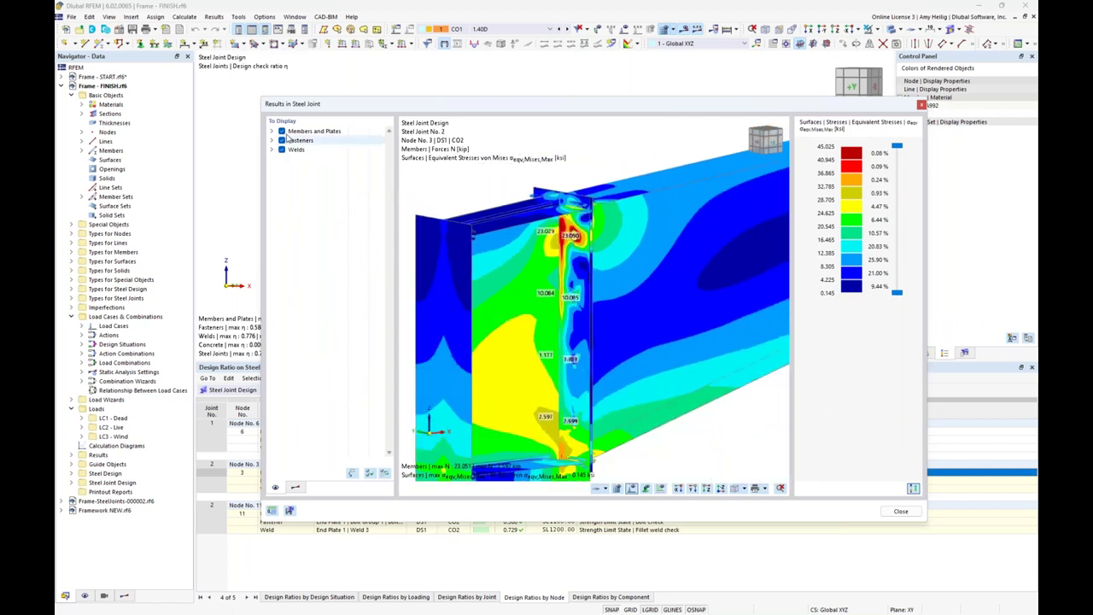
Step: Hide the members, plates and fasteners to examine the equivalent stresses in the welds alone
left_click(282, 131)
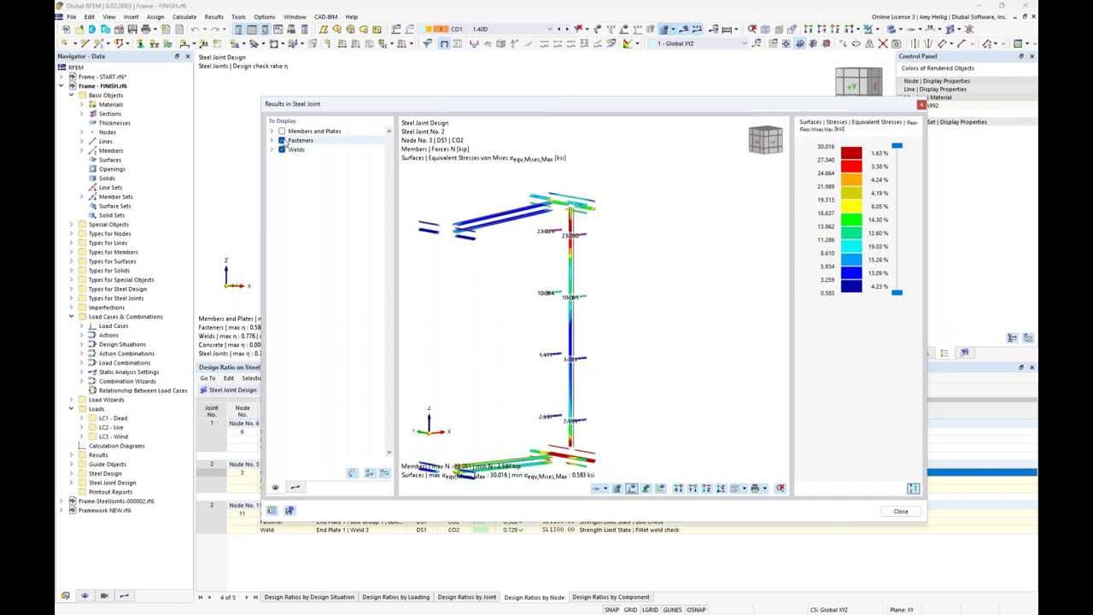
left_click(282, 140)
middle_click_drag(506, 336, 540, 311)
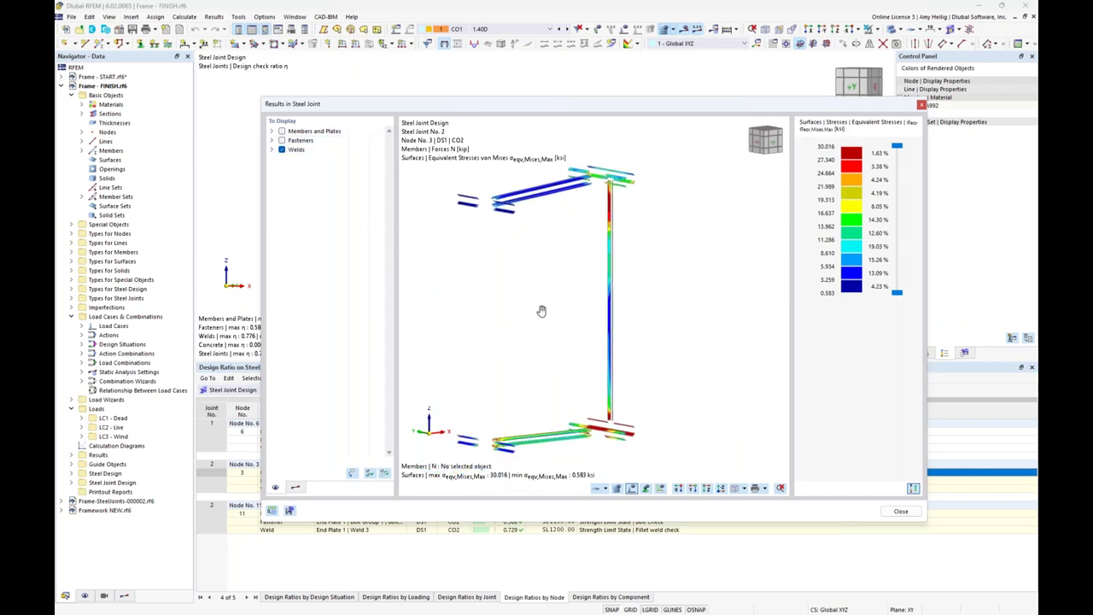
middle_click_drag(675, 314, 541, 332, "ctrl")
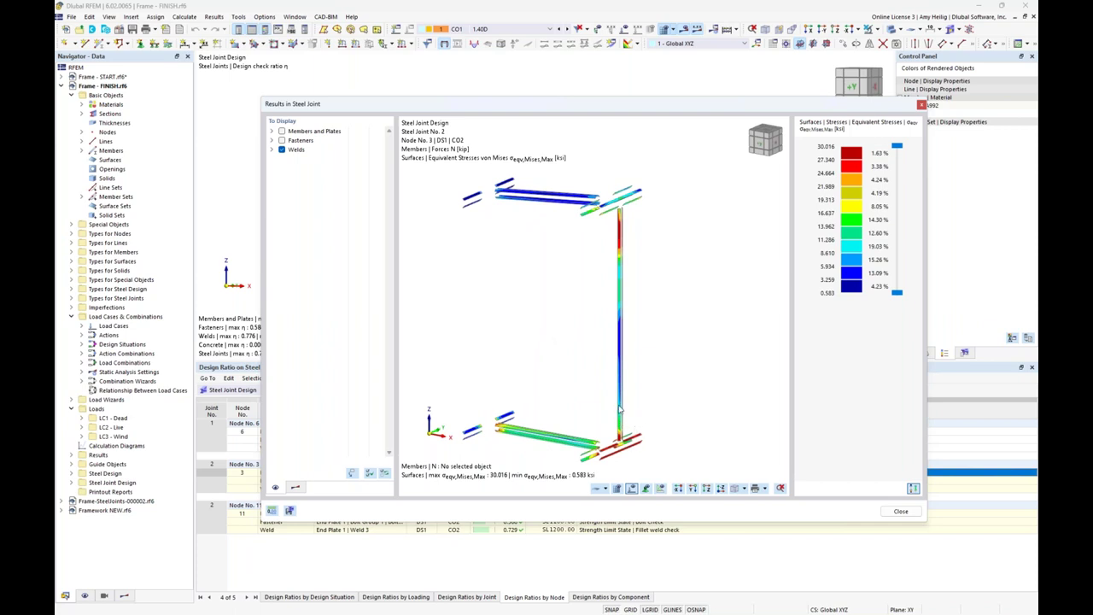
Step: Show the fasteners and hide the welds to examine the bolt axial forces in isolation
left_click(282, 140)
left_click(282, 149)
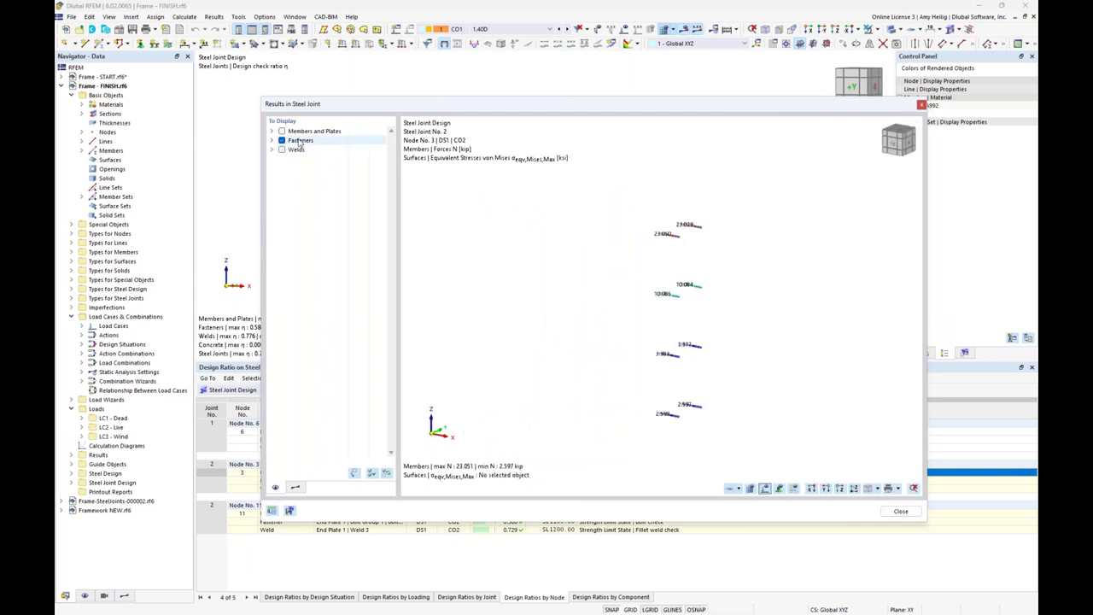
scroll(693, 361, "up", 3)
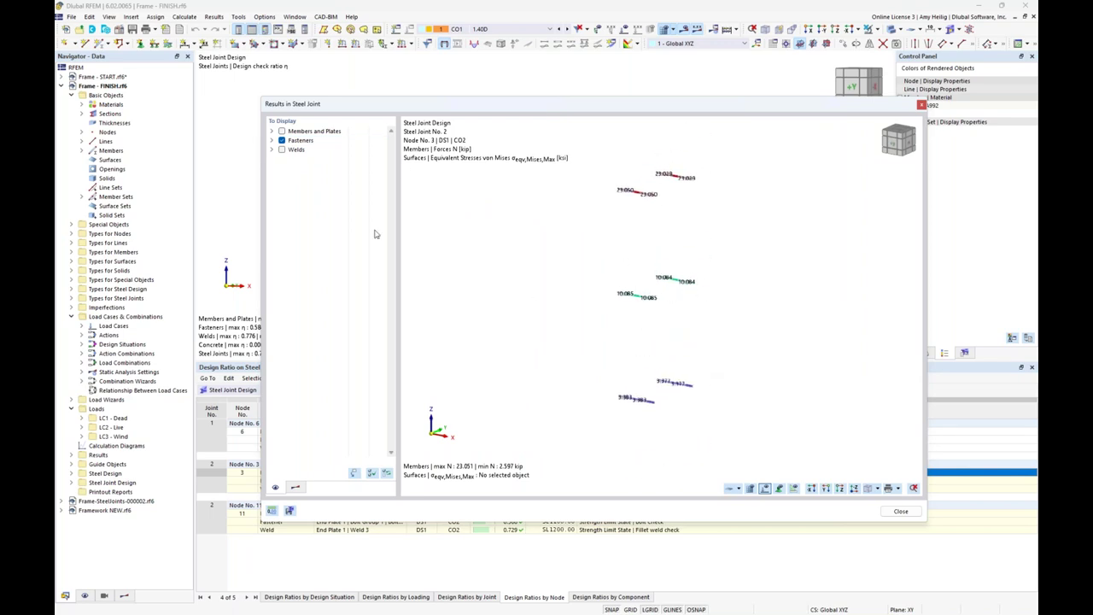
Step: Display the members, plates and welds together with the fasteners again and view the whole joint's stress results
left_click(281, 152)
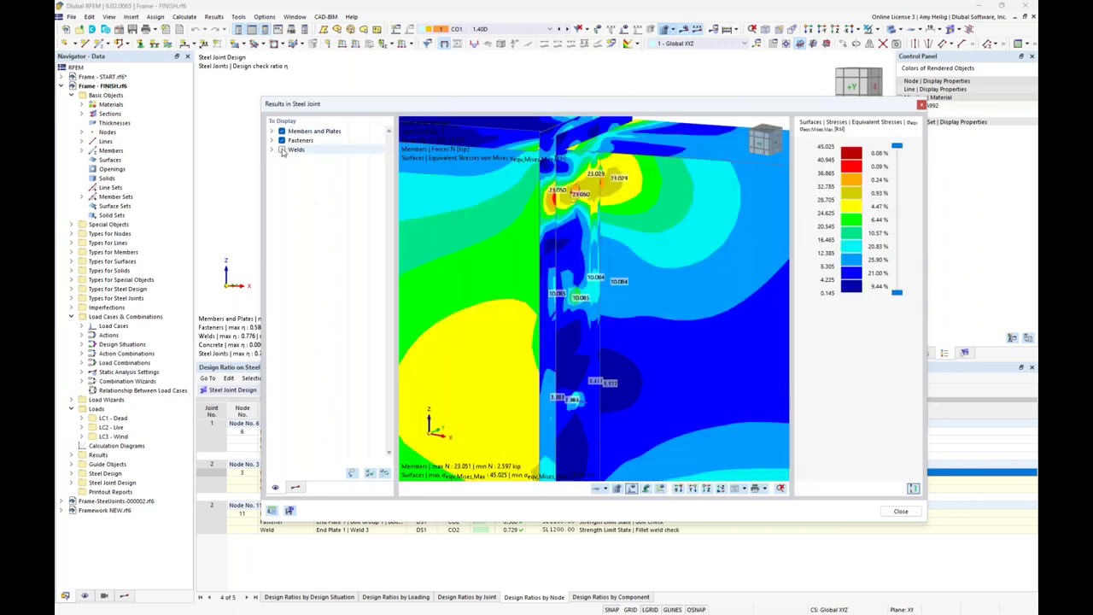
left_click(282, 150)
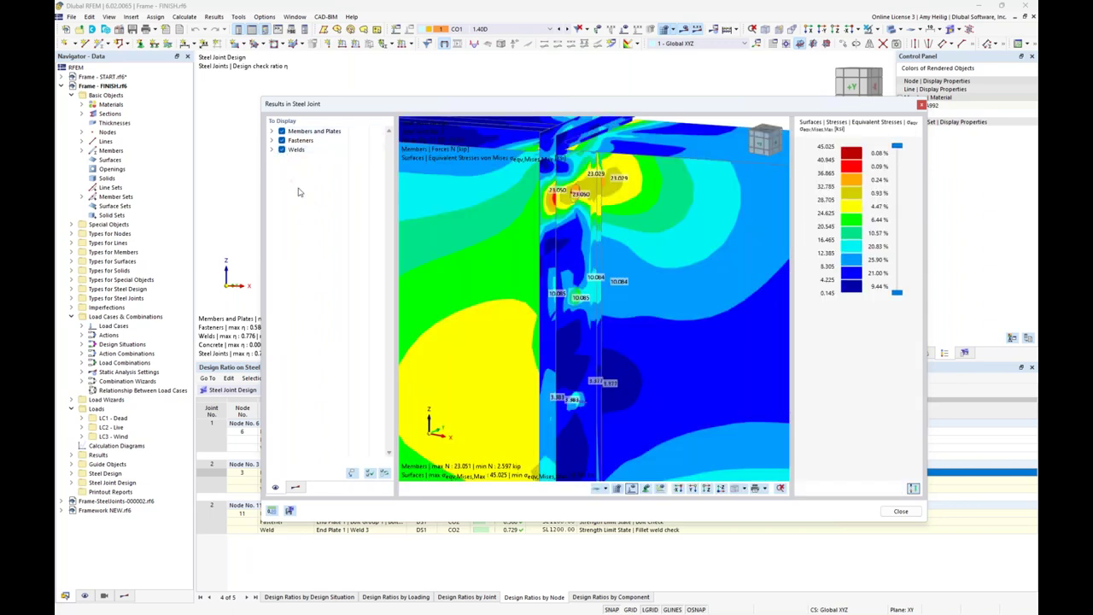
scroll(589, 238, "down", 3)
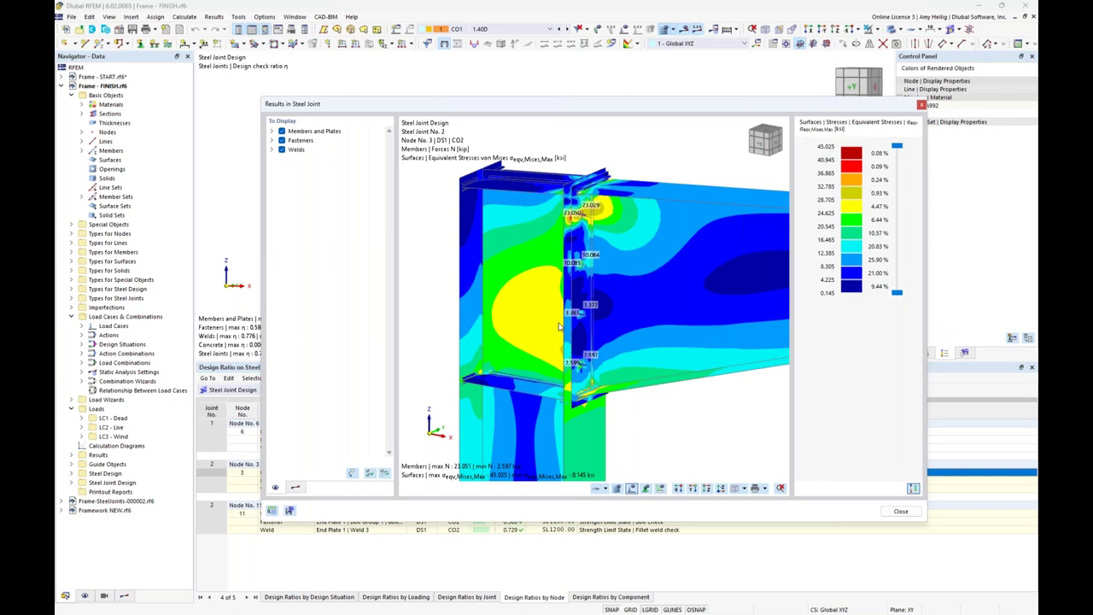
scroll(559, 326, "down", 1)
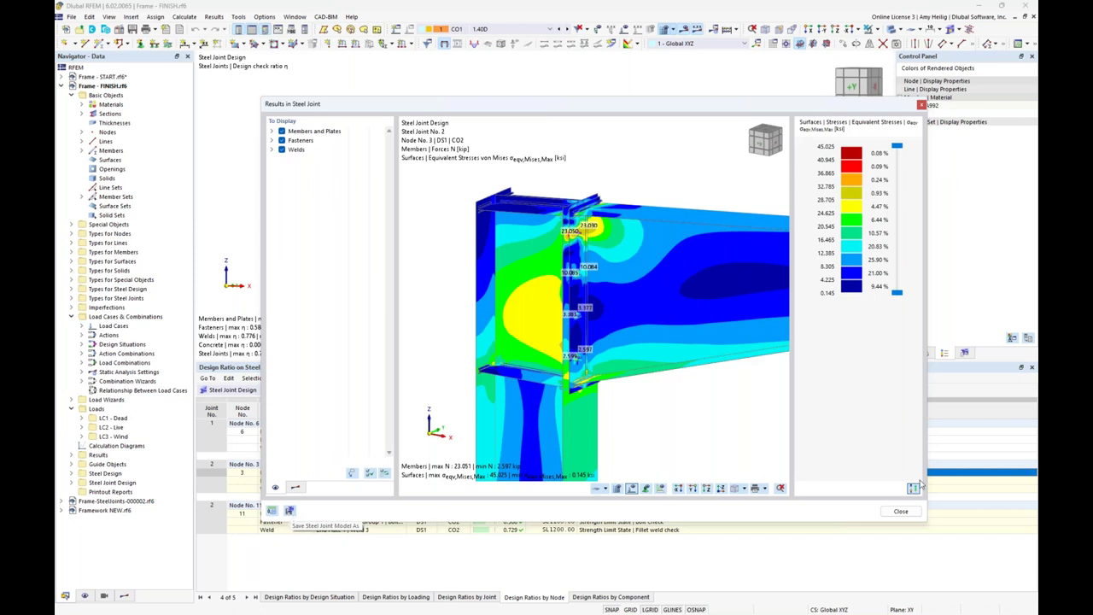
Step: Close the joint results and switch to the Frame-SteelJoints-000002.rf6 model to view the frame-corner joint's analysis model and loads
left_click(901, 511)
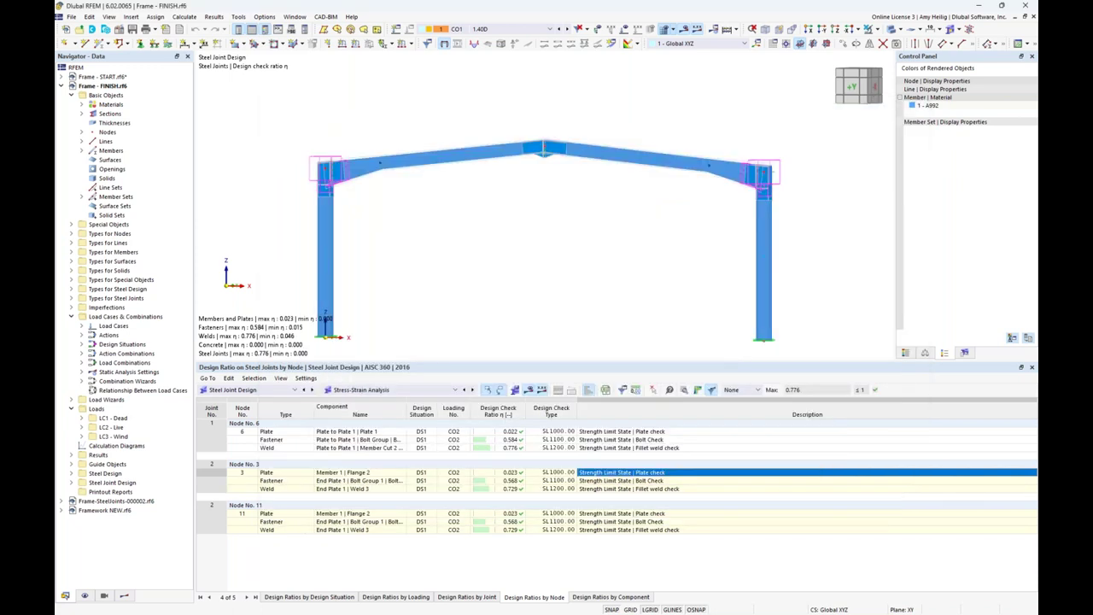
left_click(294, 17)
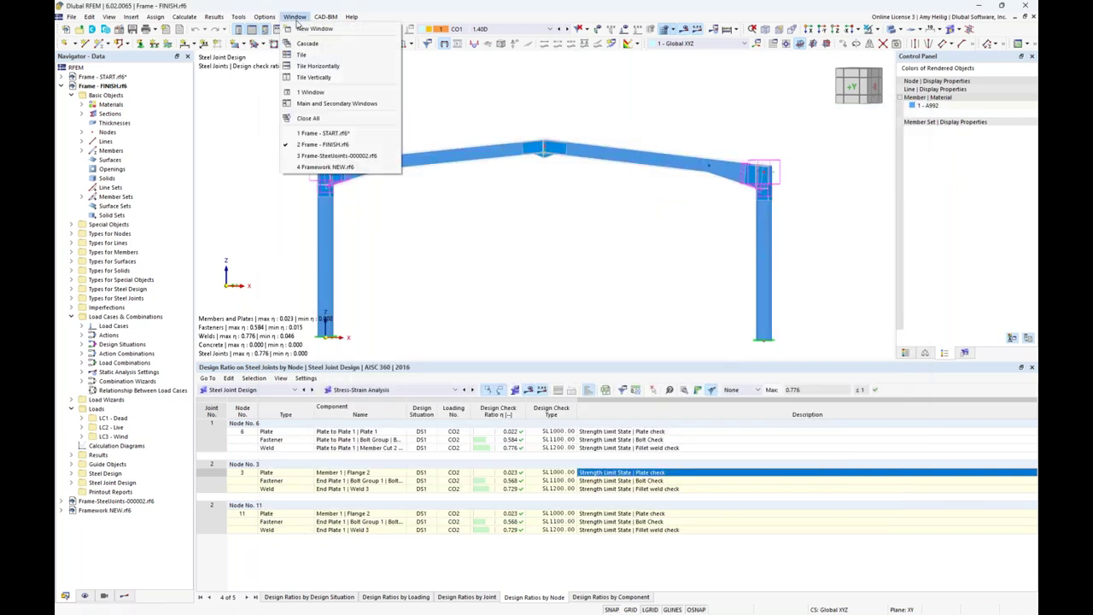
left_click(315, 157)
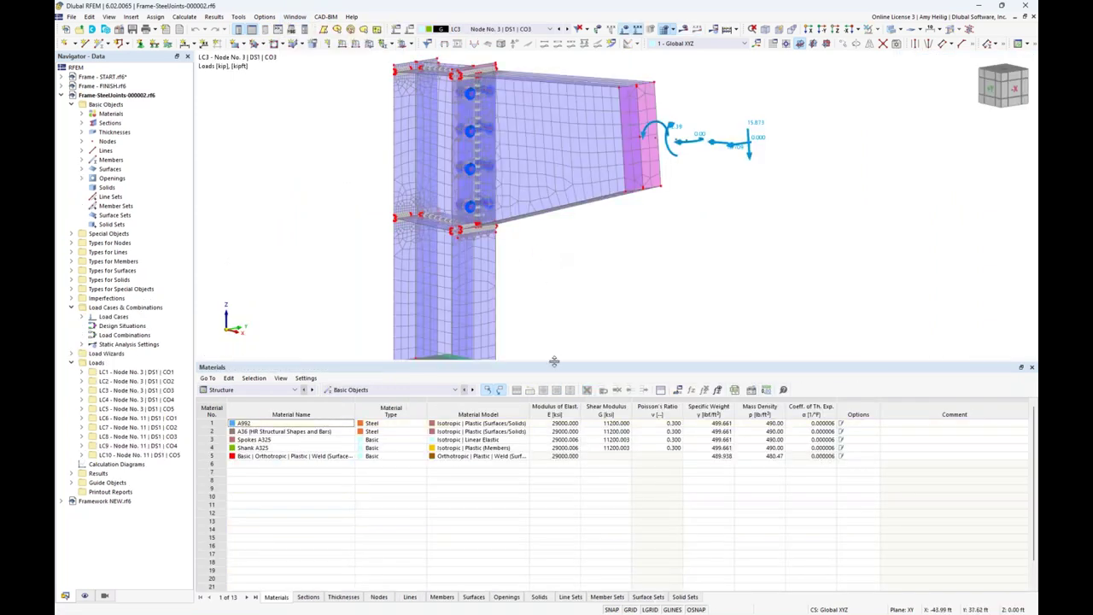
middle_click_drag(552, 336, 580, 321)
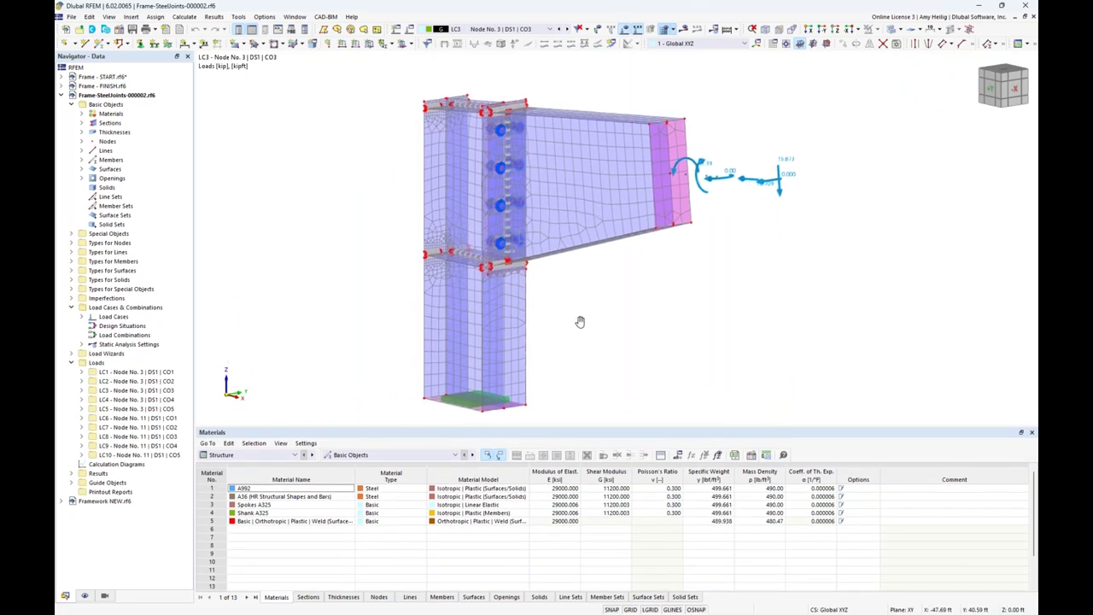
middle_click_drag(580, 322, 627, 281, "ctrl")
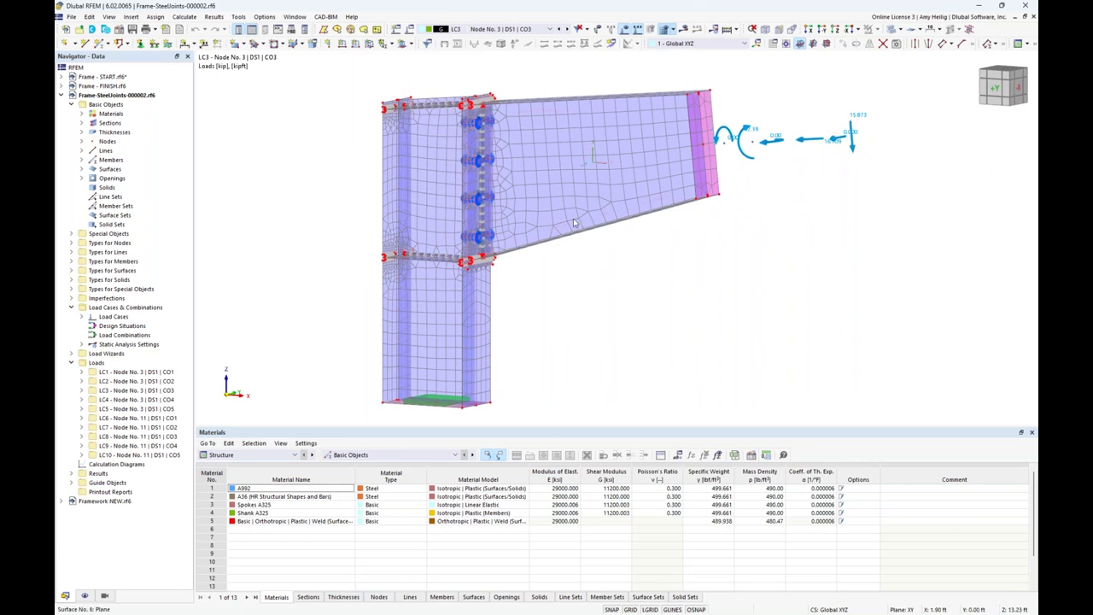
mouse_move(588, 199)
middle_mouse_down("ctrl")
mouse_move(578, 208)
mouse_move(587, 214)
middle_mouse_up("ctrl")
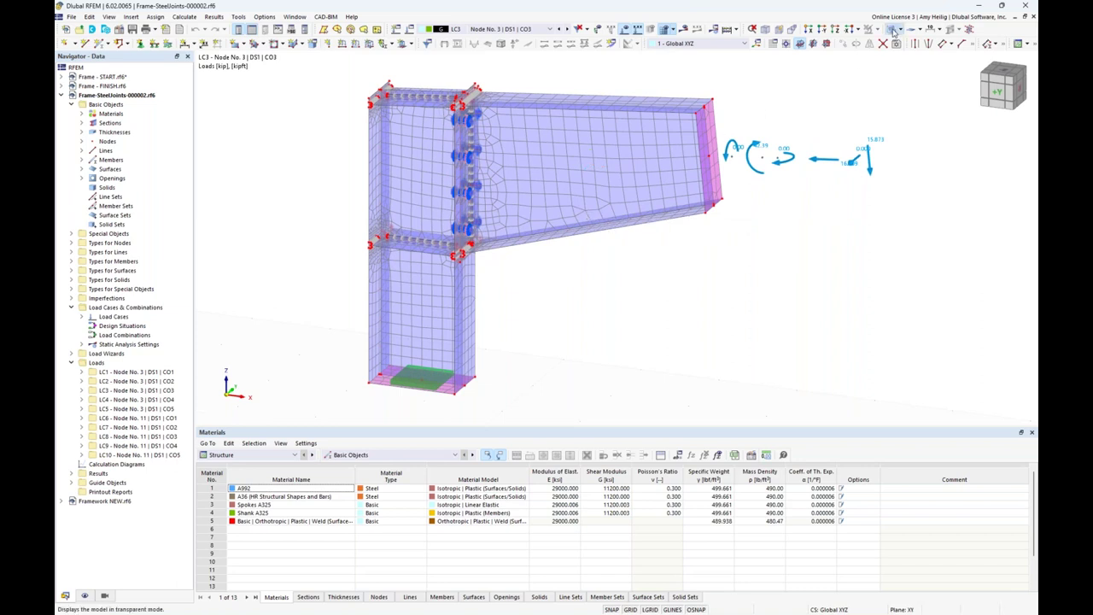
Step: Display the joint's analysis model as a wireframe and turn off its mesh display
left_click(774, 24)
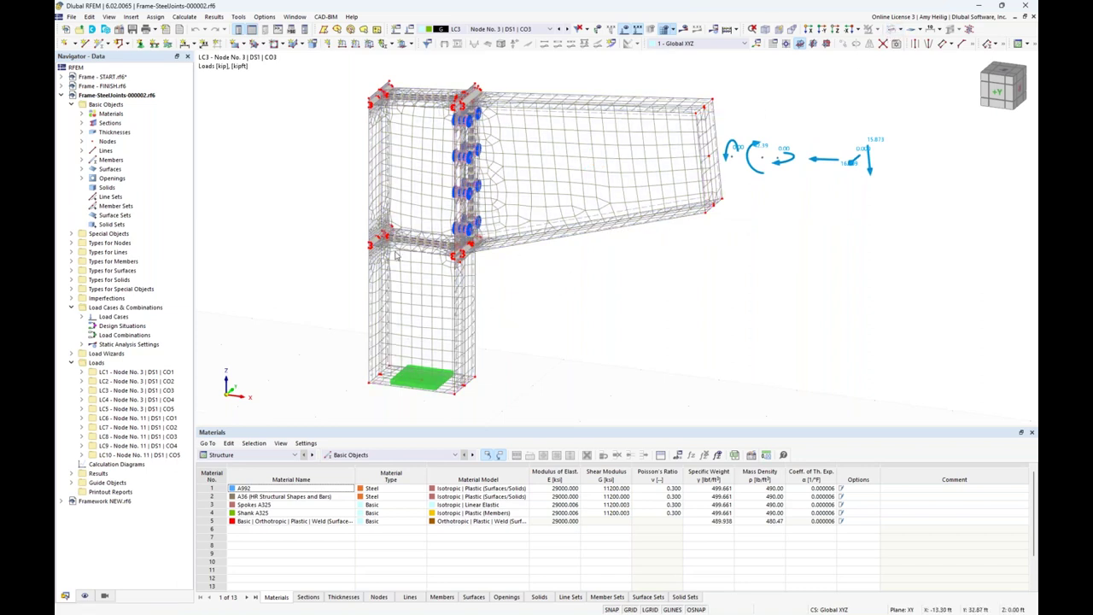
scroll(399, 247, "up", 1)
scroll(399, 248, "up", 3)
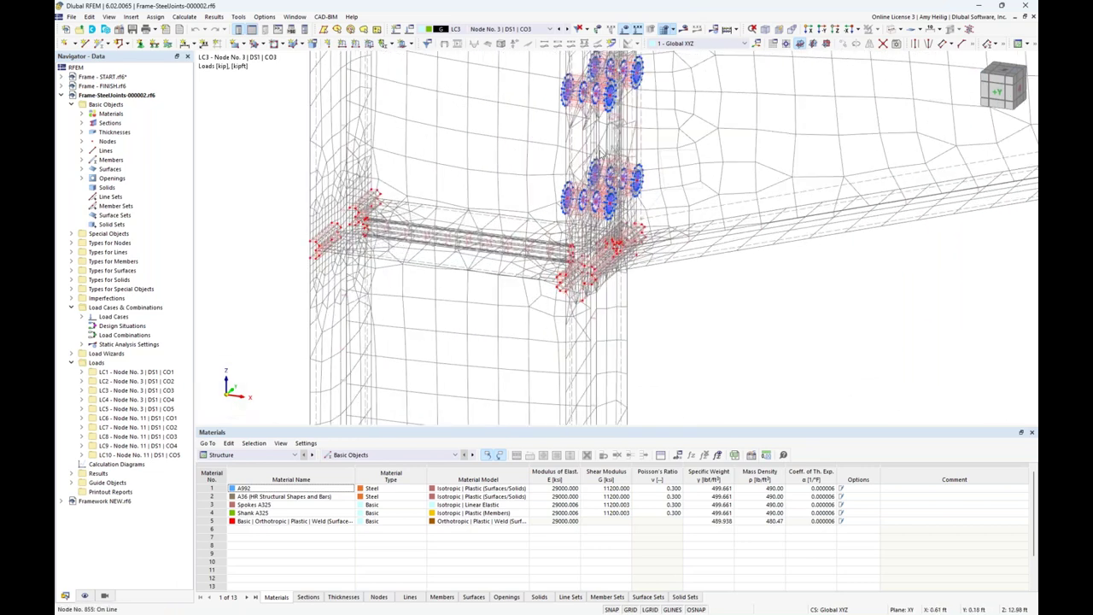
scroll(574, 254, "down", 5)
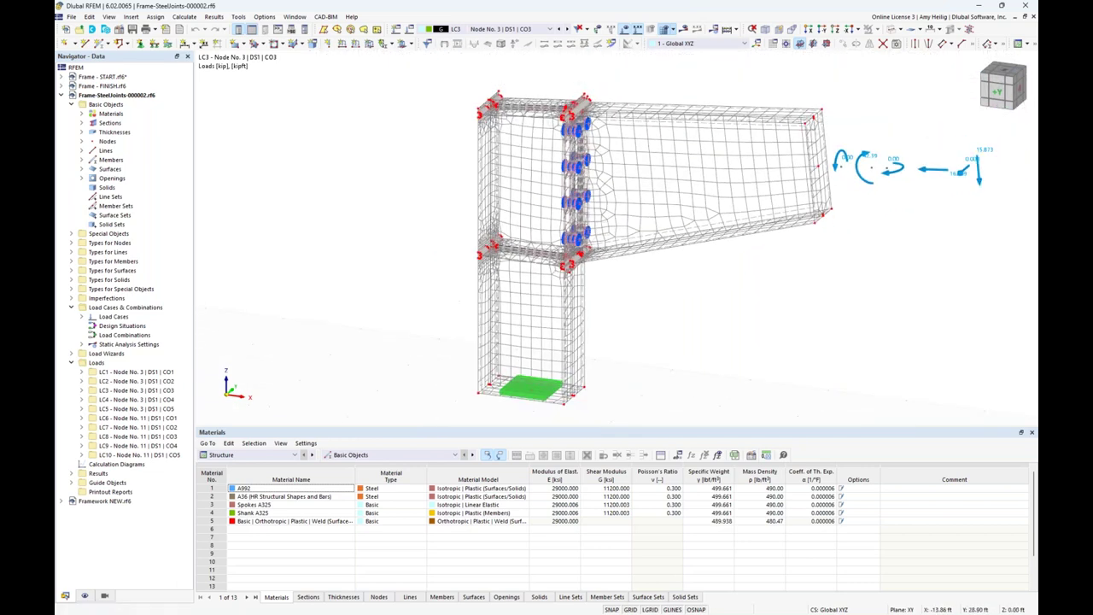
left_click(83, 597)
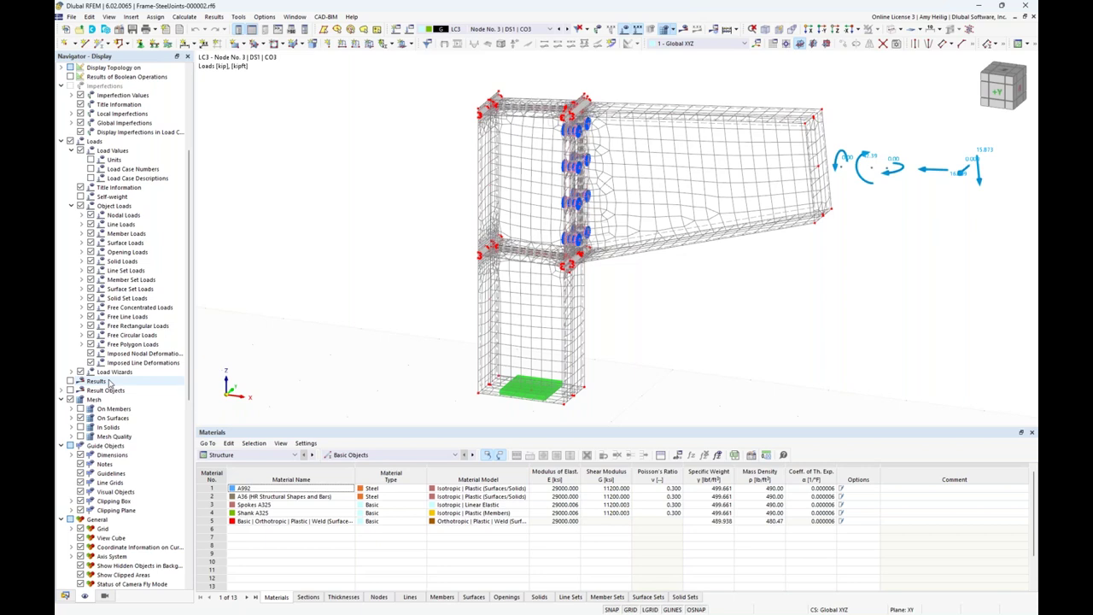
left_click(71, 399)
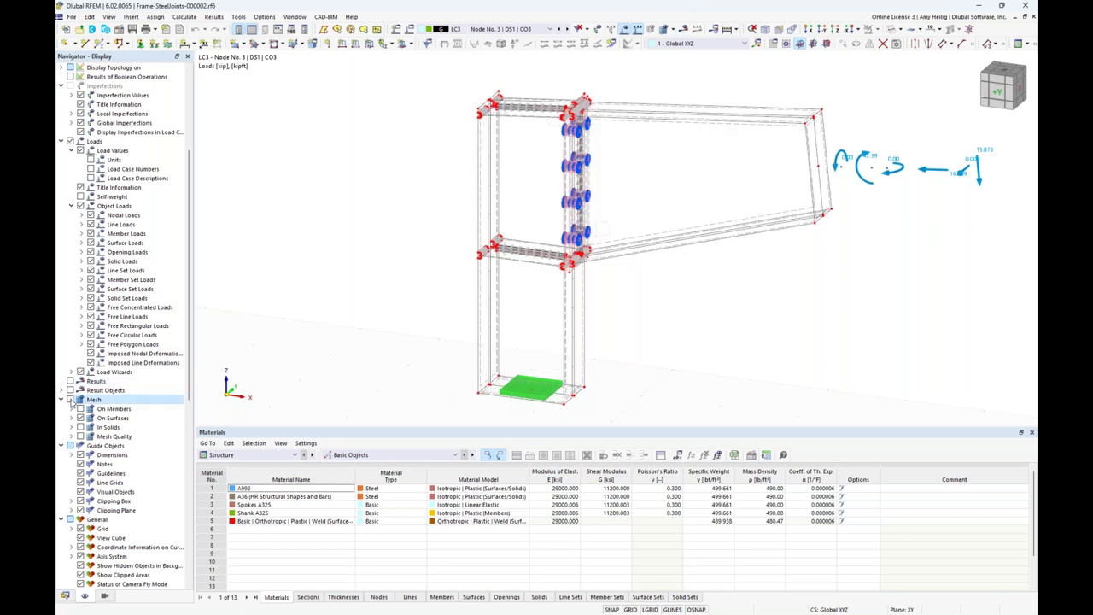
Step: Examine the weld rigid links and review the properties, section and material of the bolt shank beam, member 457
scroll(512, 335, "up", 10)
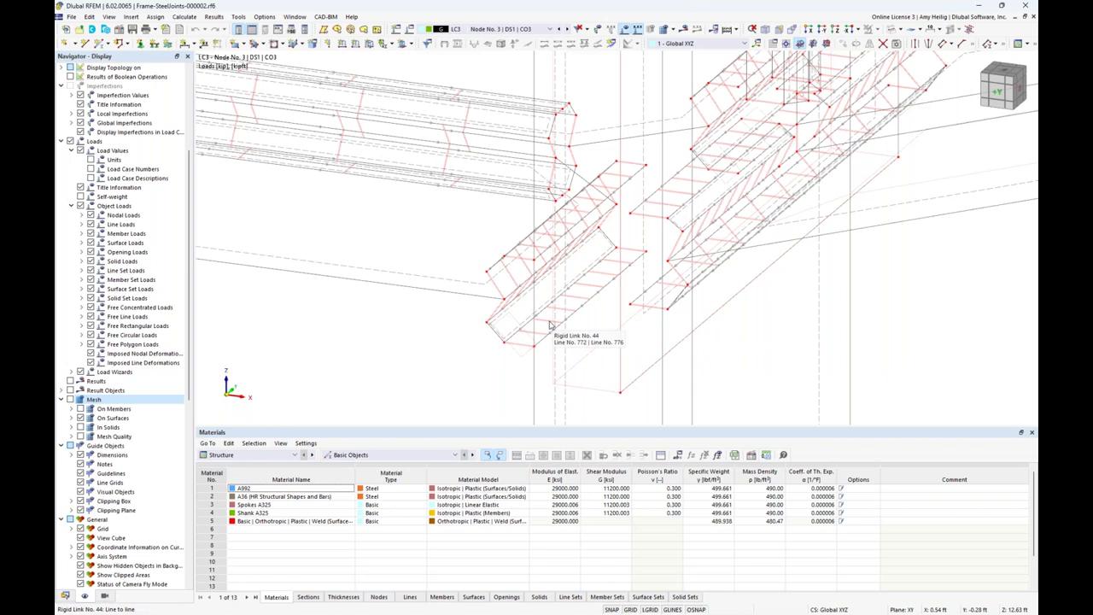
middle_click_drag(551, 325, 539, 256, "ctrl")
scroll(554, 235, "up", 8)
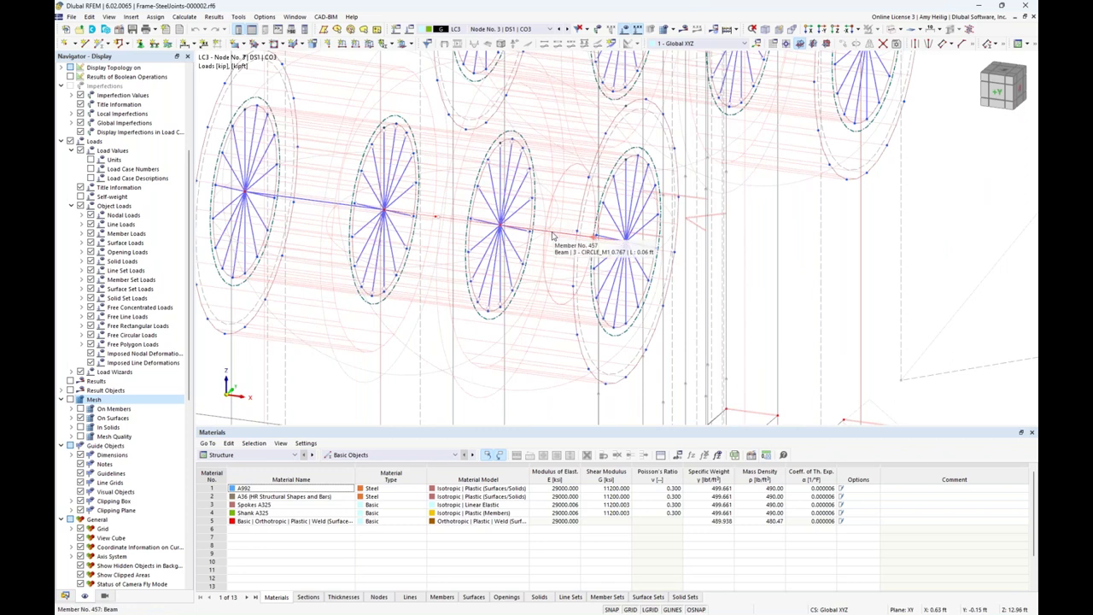
left_click(552, 236)
double_click(552, 236)
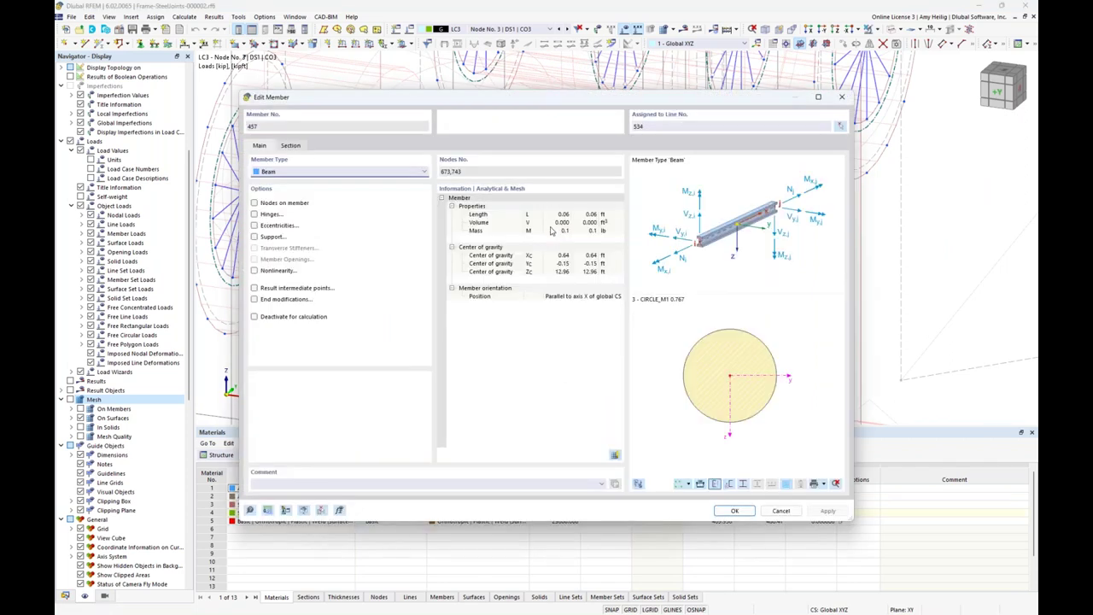
left_click(287, 146)
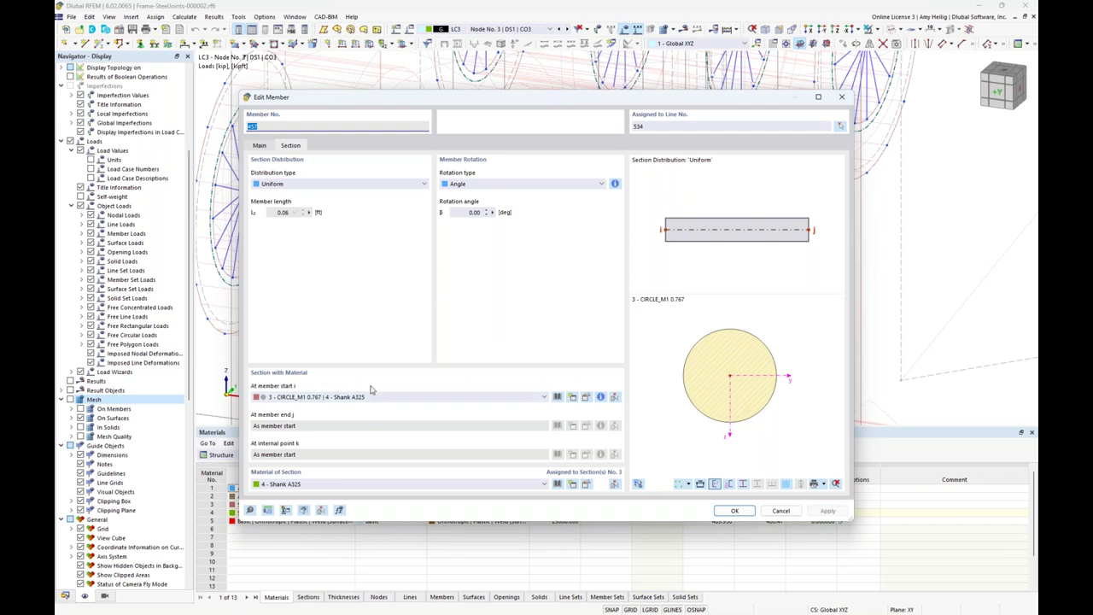
left_click(735, 510)
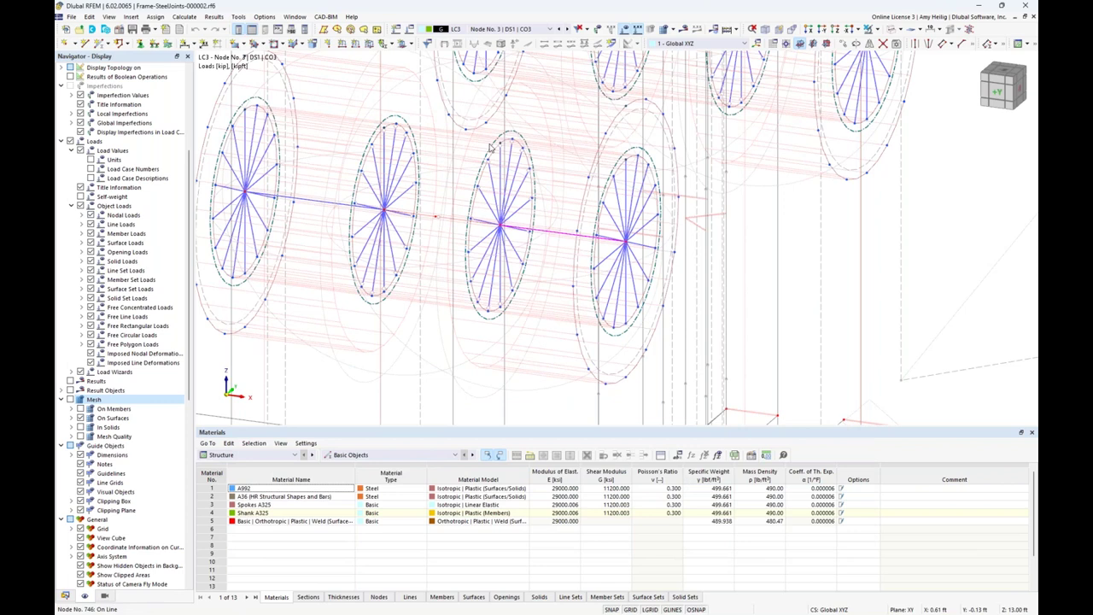
Step: Review the properties and assigned nonlinearity of the bolt spoke beam, member 455, and leave it without changes
double_click(486, 202)
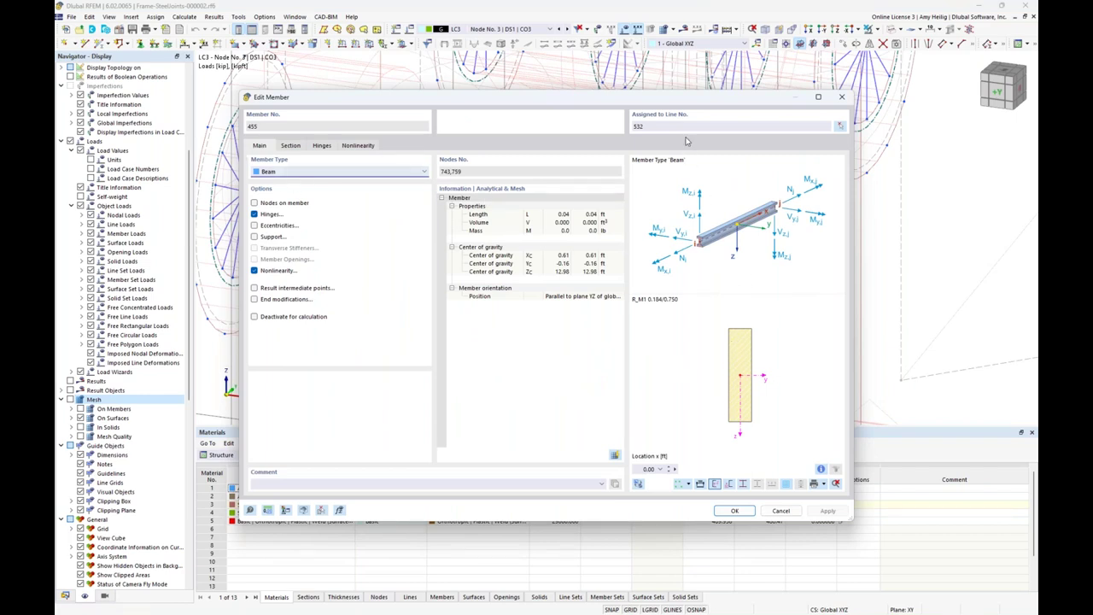
left_click_drag(675, 99, 672, 246)
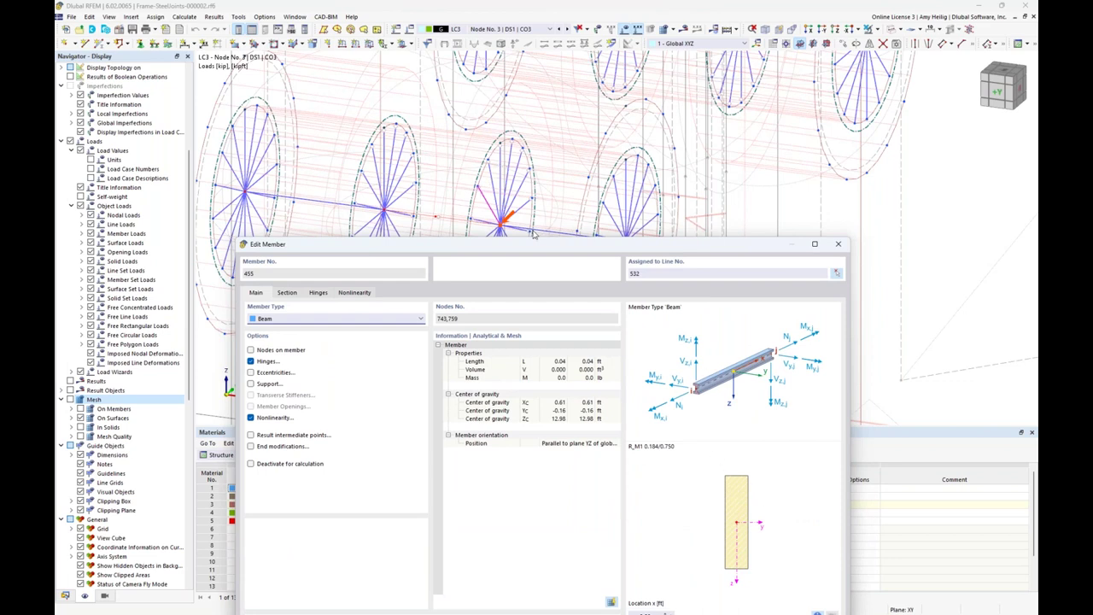
left_click_drag(535, 246, 543, 106)
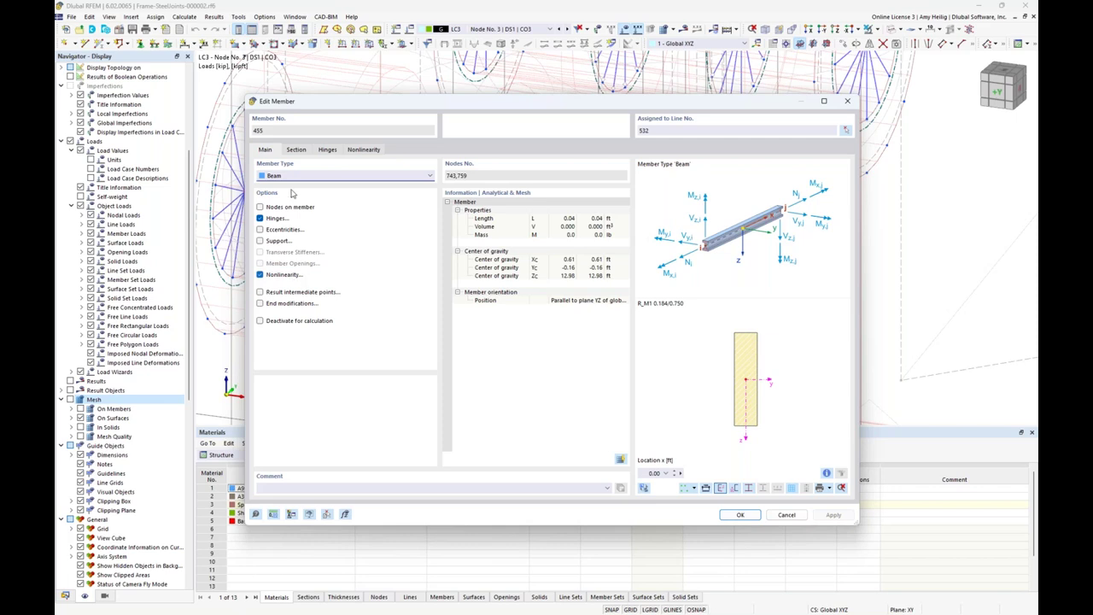
left_click(359, 152)
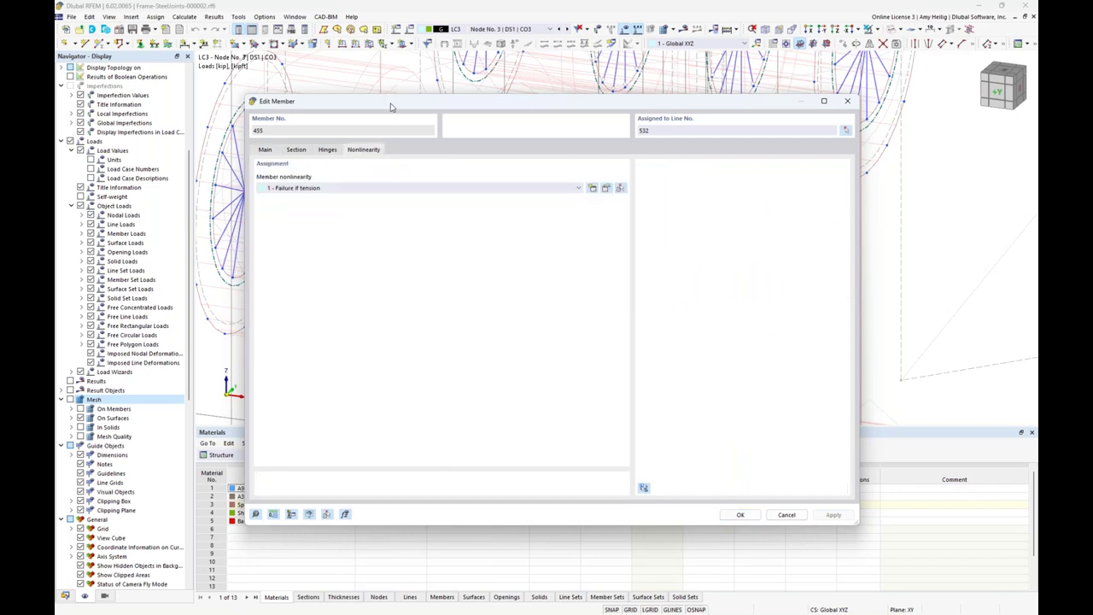
left_click_drag(393, 106, 538, 144)
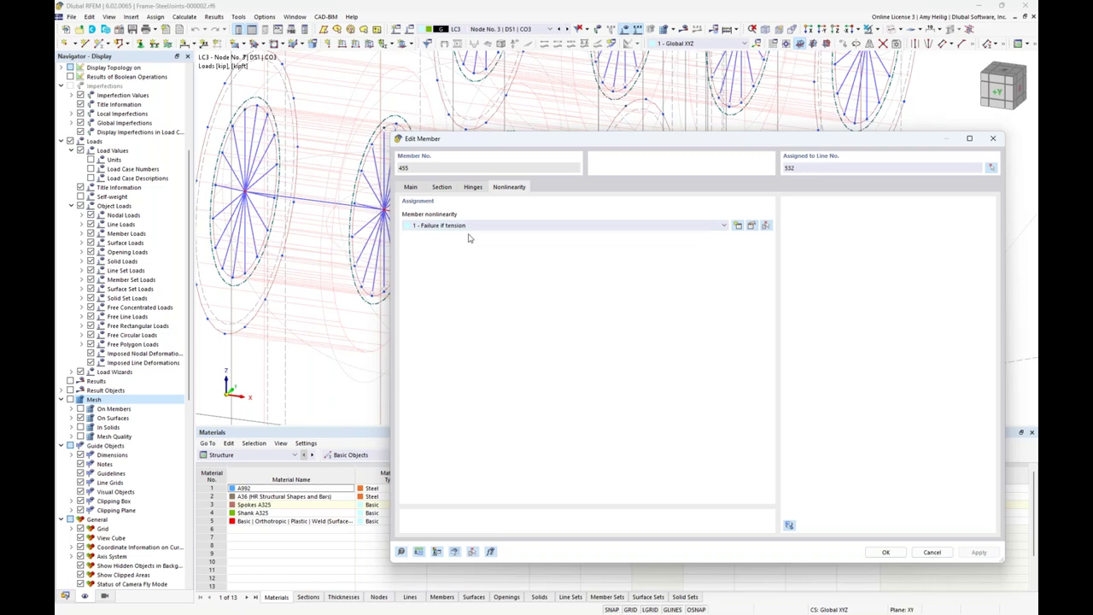
left_click(996, 140)
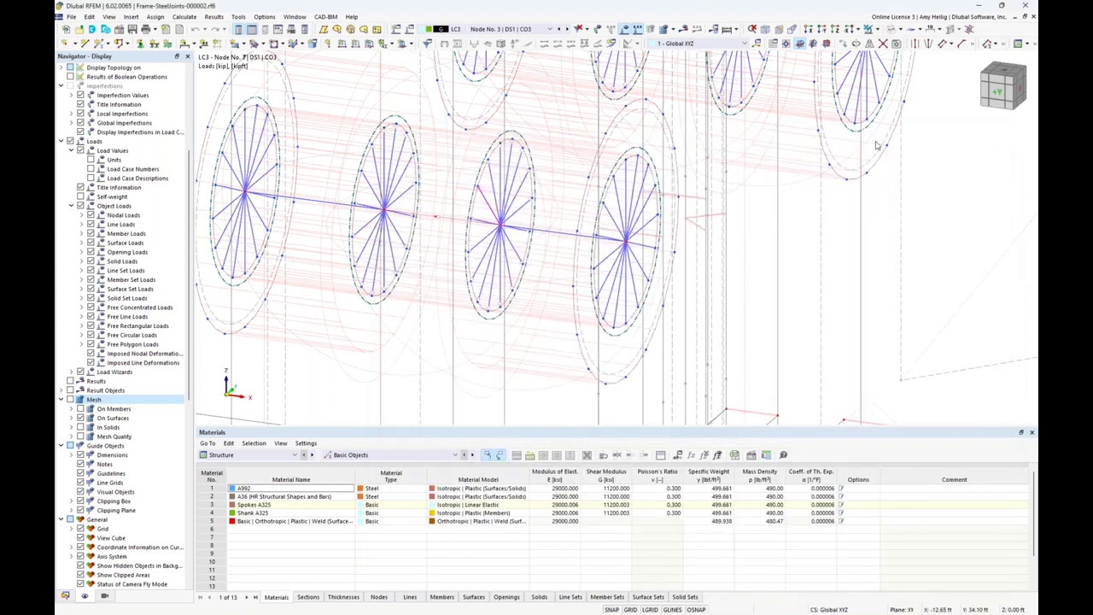
Step: List the model's materials, highlight all A992 parts and display the joint in transparent solid mode
scroll(600, 207, "down", 2)
scroll(598, 205, "down", 3)
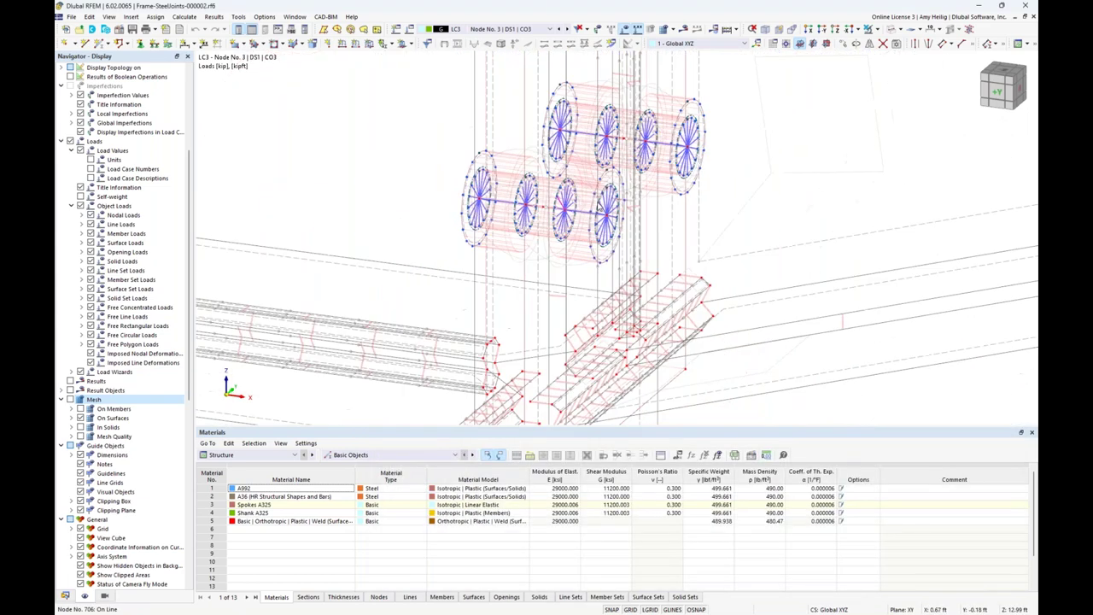
scroll(690, 318, "up", 2)
scroll(690, 318, "down", 2)
middle_click_drag(663, 276, 553, 307, "ctrl")
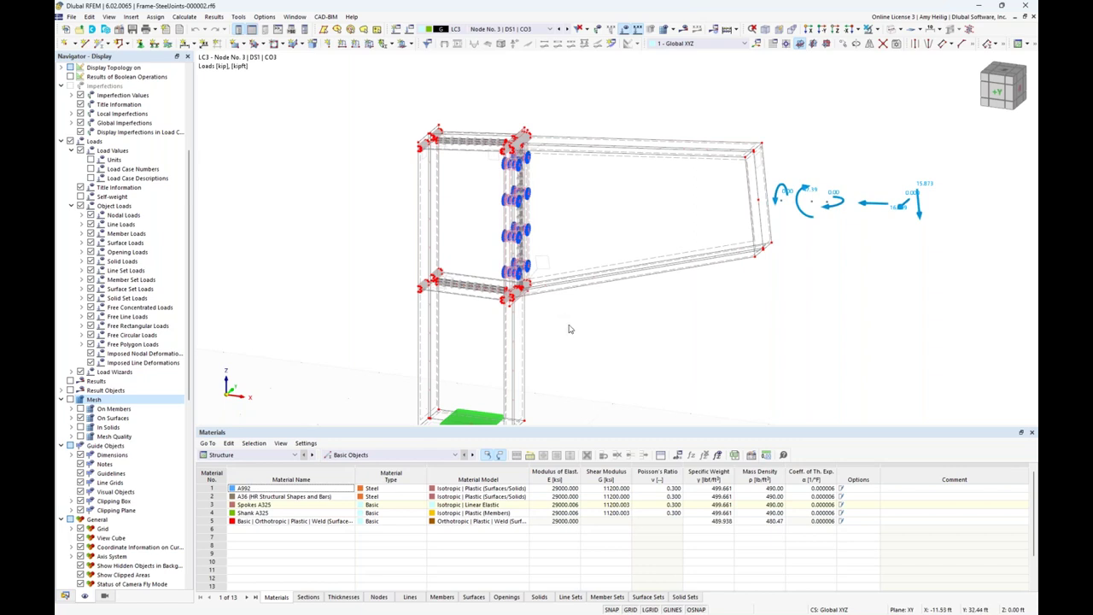
middle_click_drag(577, 328, 547, 304)
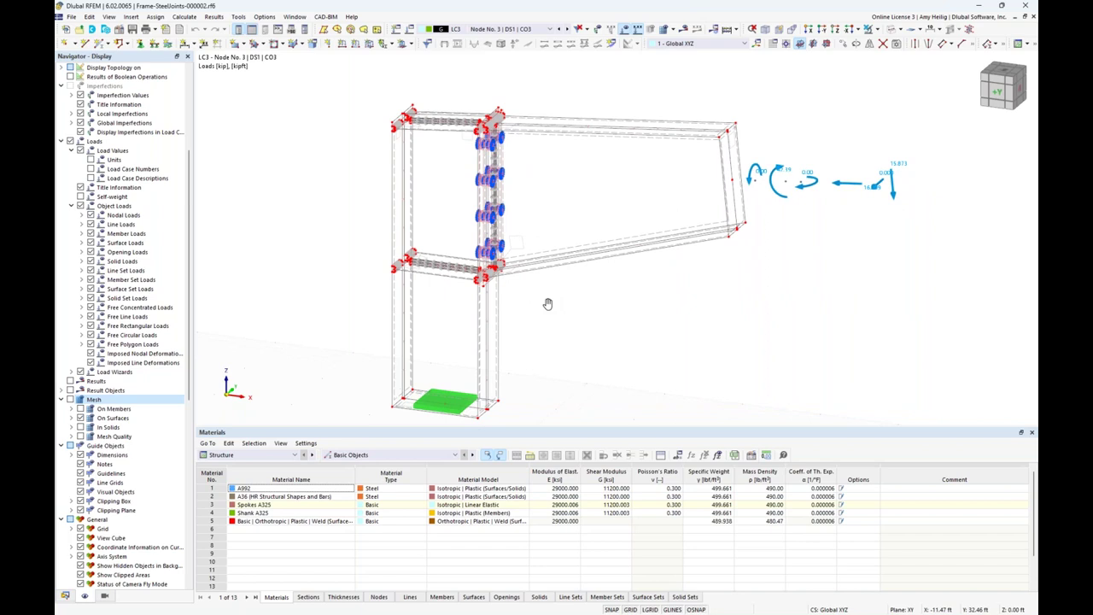
left_click(66, 596)
left_click(82, 114)
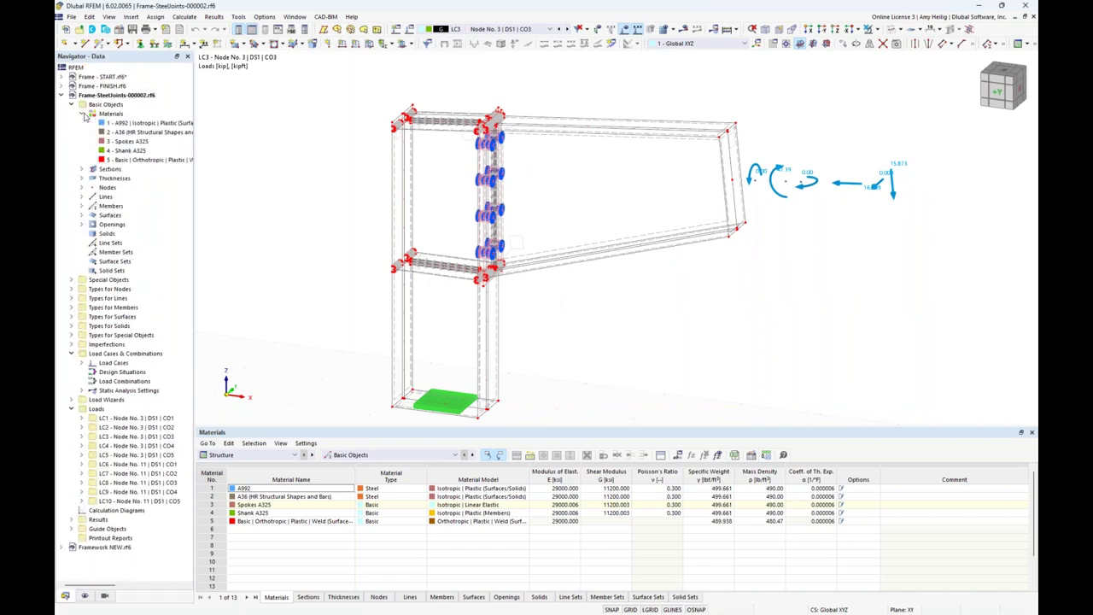
left_click(120, 124)
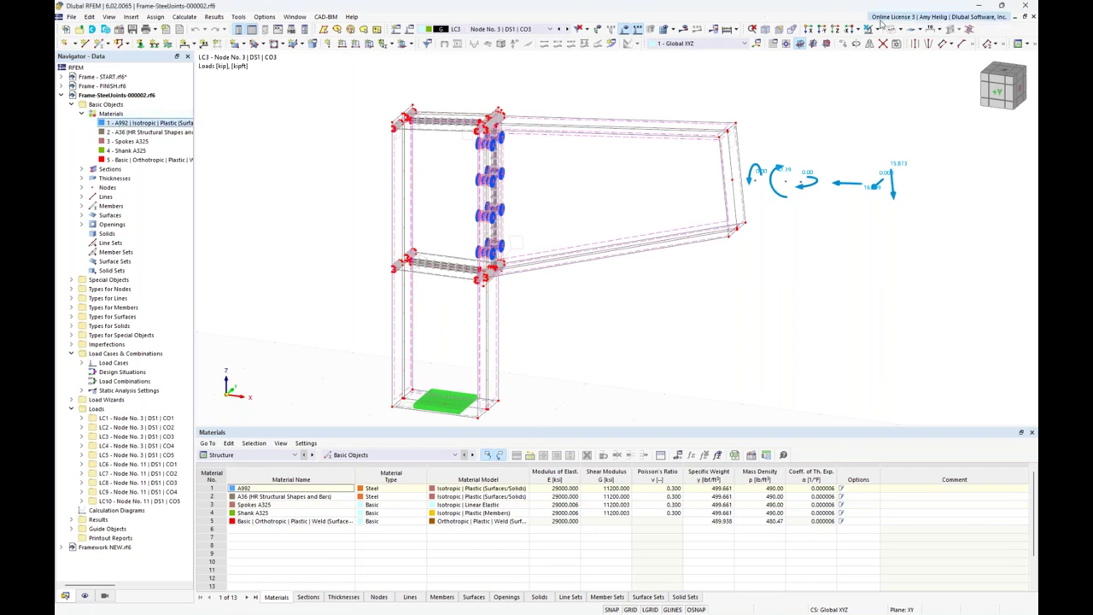
left_click(892, 29)
left_click(892, 30)
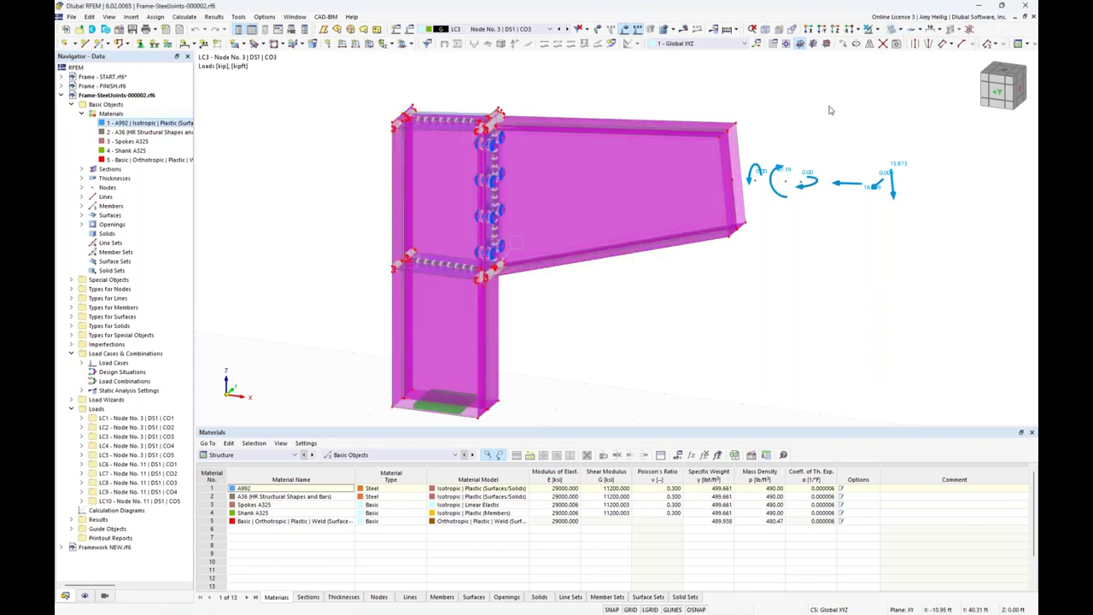
Step: Highlight the parts made of A36, Spokes A325, Shank A325 and the orthotropic weld material one after another
left_click(122, 133)
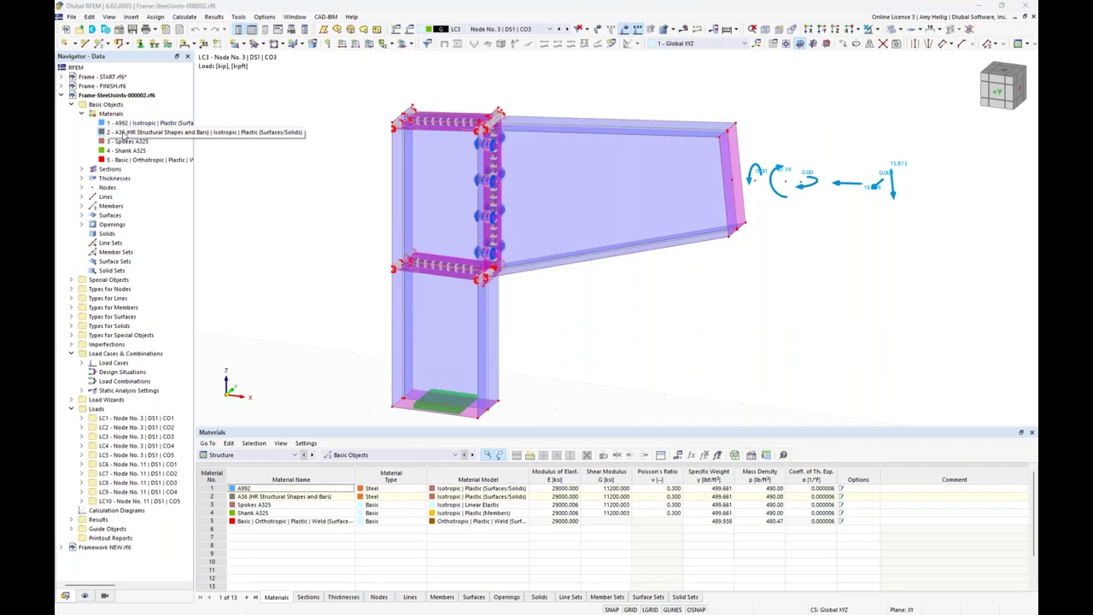
left_click(126, 142)
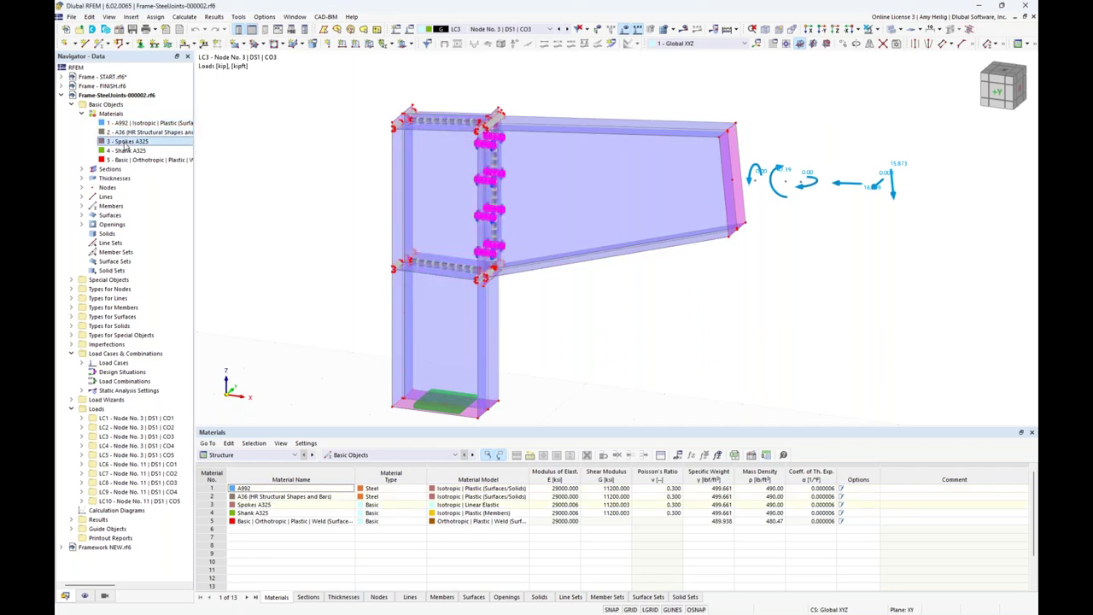
left_click(125, 150)
left_click(126, 160)
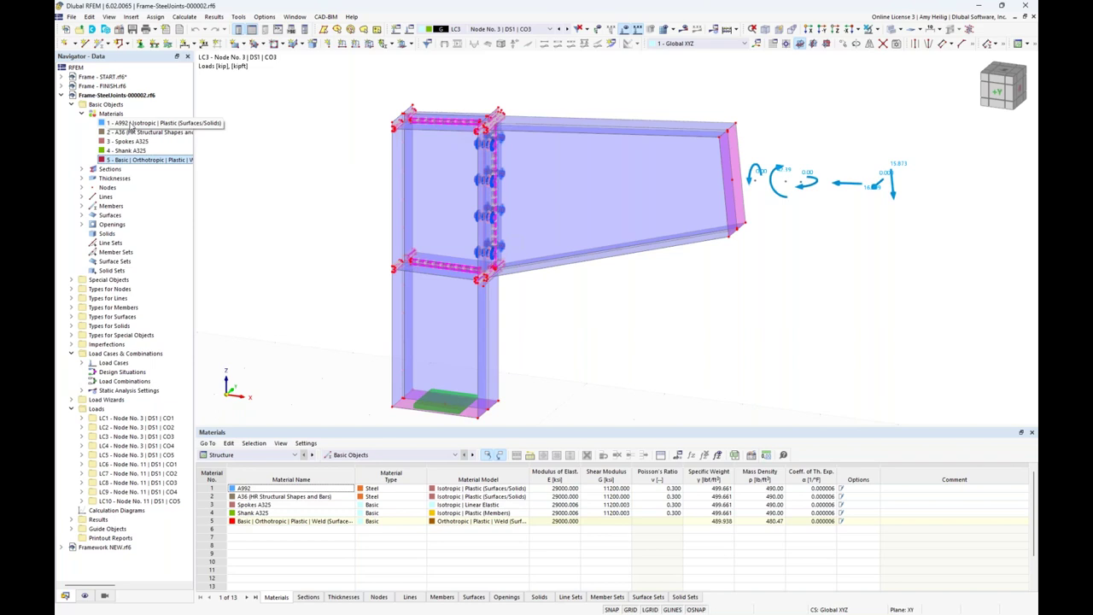
Step: Display load case LC1 for node 3 and step through to LC4 to compare the applied joint forces
left_click(551, 31)
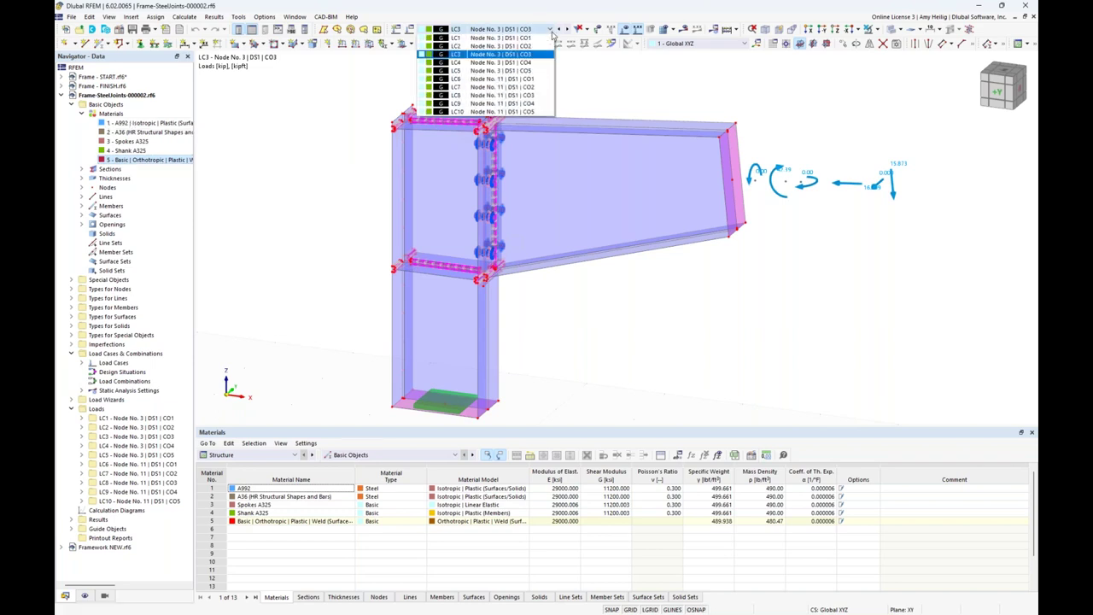
left_click(549, 38)
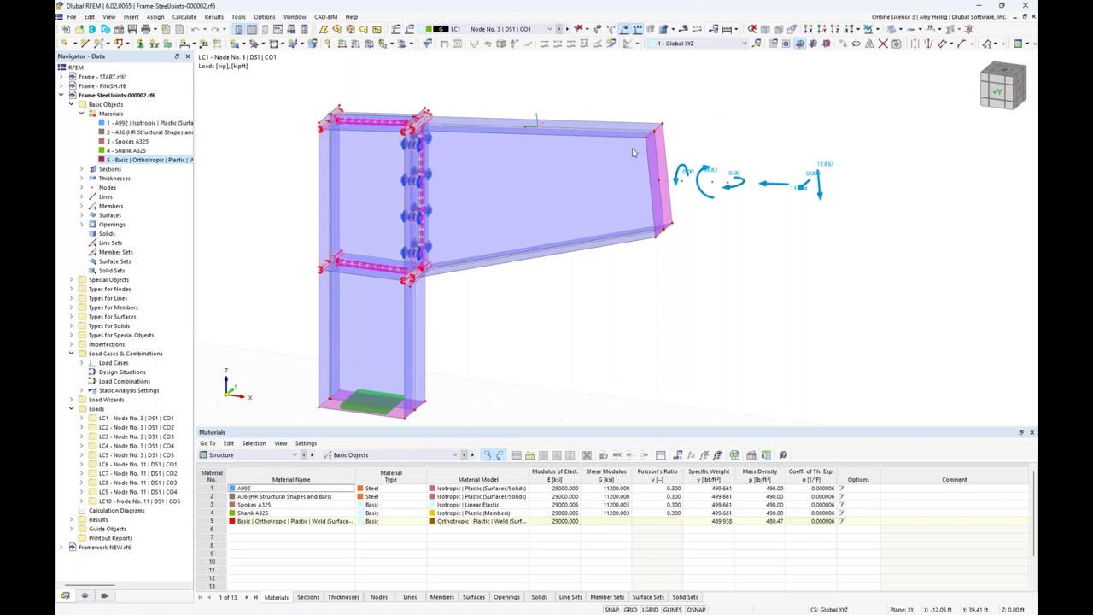
left_click(568, 30)
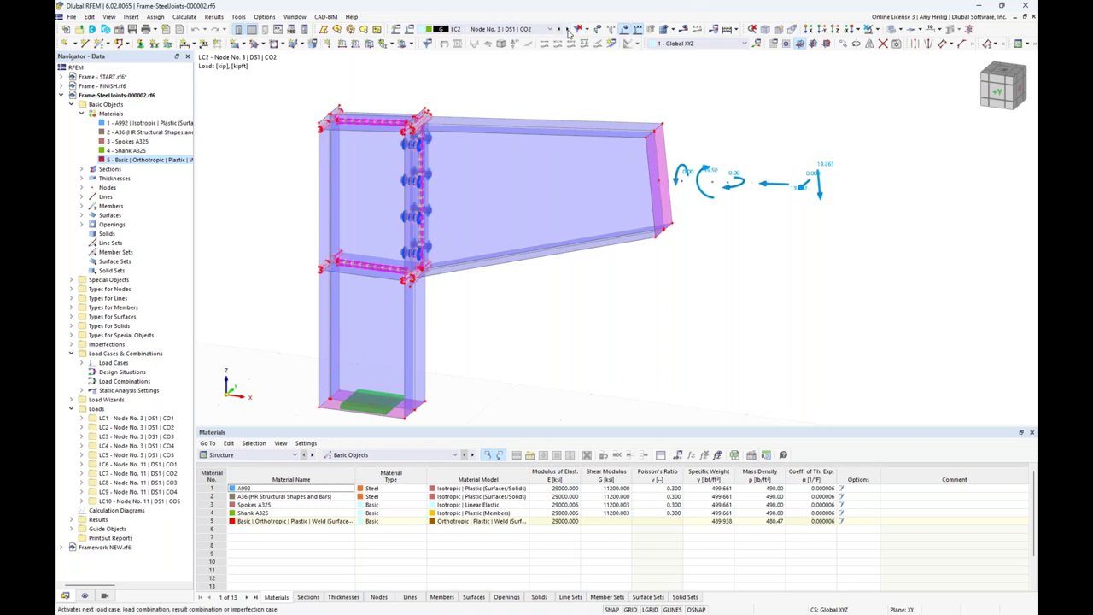
left_click(568, 31)
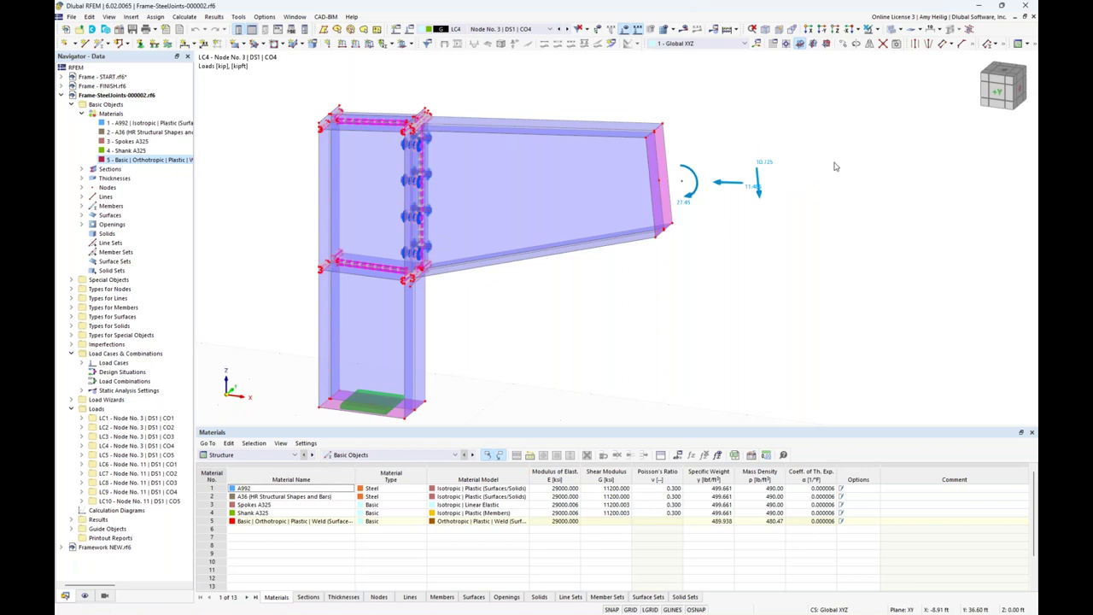
Step: Display load case LC5 for node 3 and view its applied joint forces in 3D
left_click(567, 29)
middle_click_drag(686, 194, 649, 166)
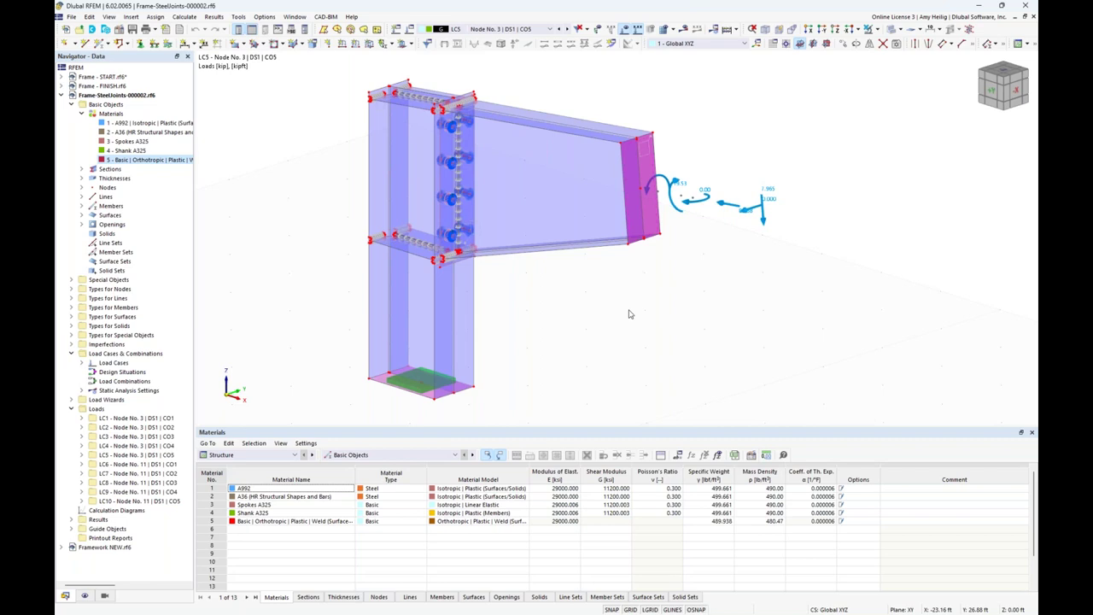
Step: Switch to the Frame - FINISH.rf6 model and list the Buckling Analysis results of its Steel Joint Design
left_click(293, 18)
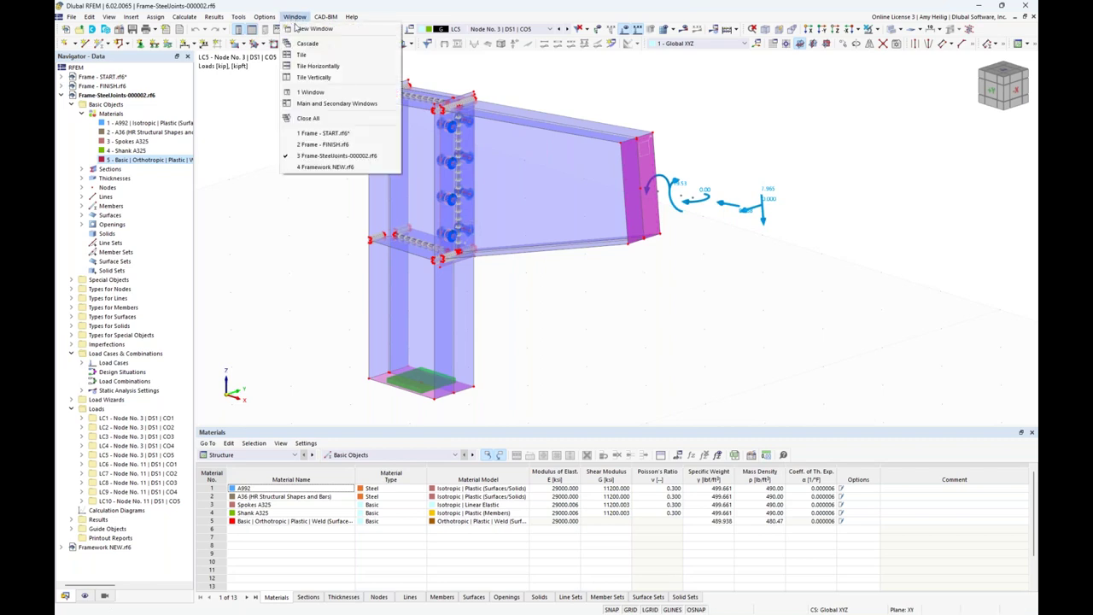
left_click(315, 145)
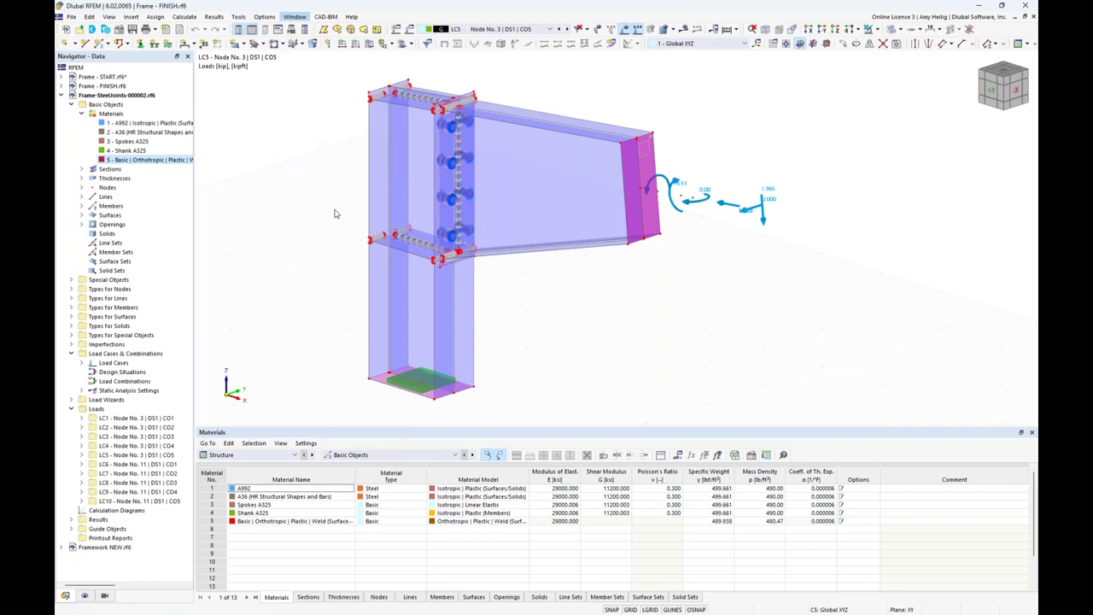
left_click(294, 455)
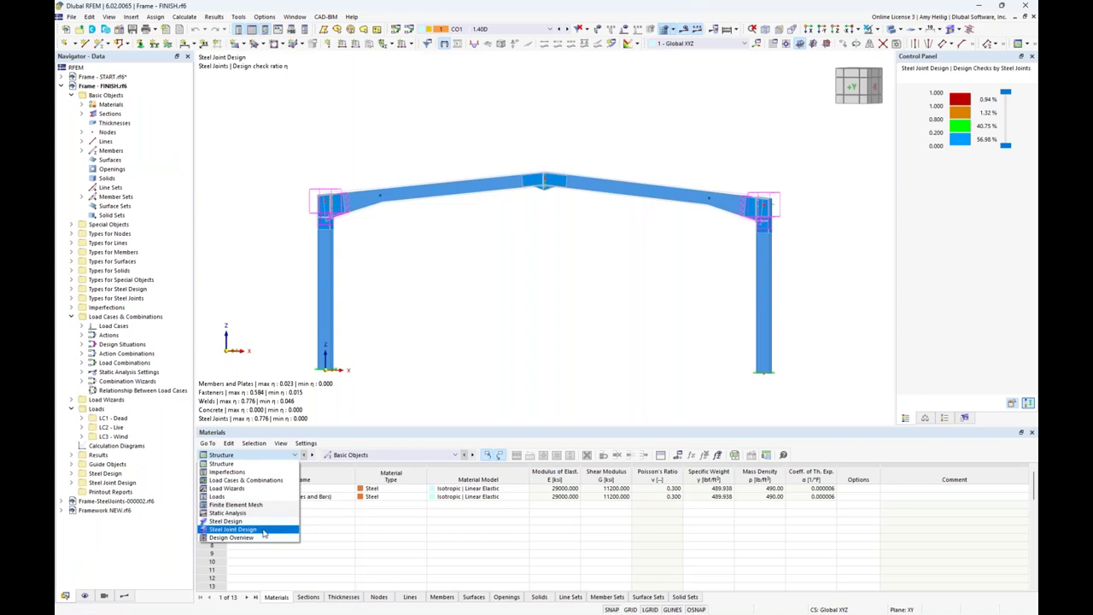
left_click(264, 529)
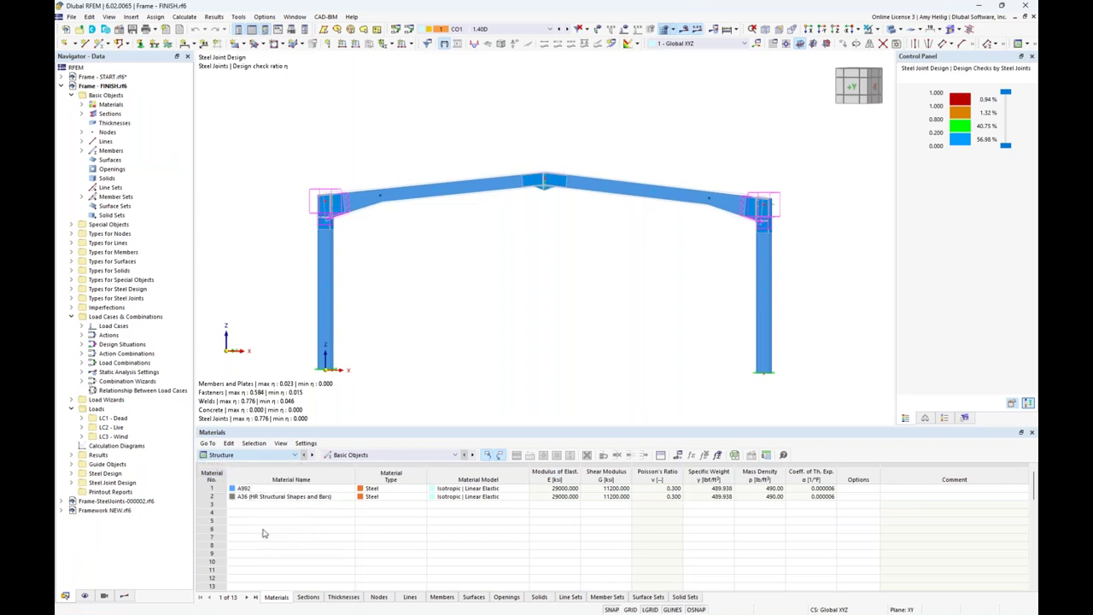
left_click(379, 456)
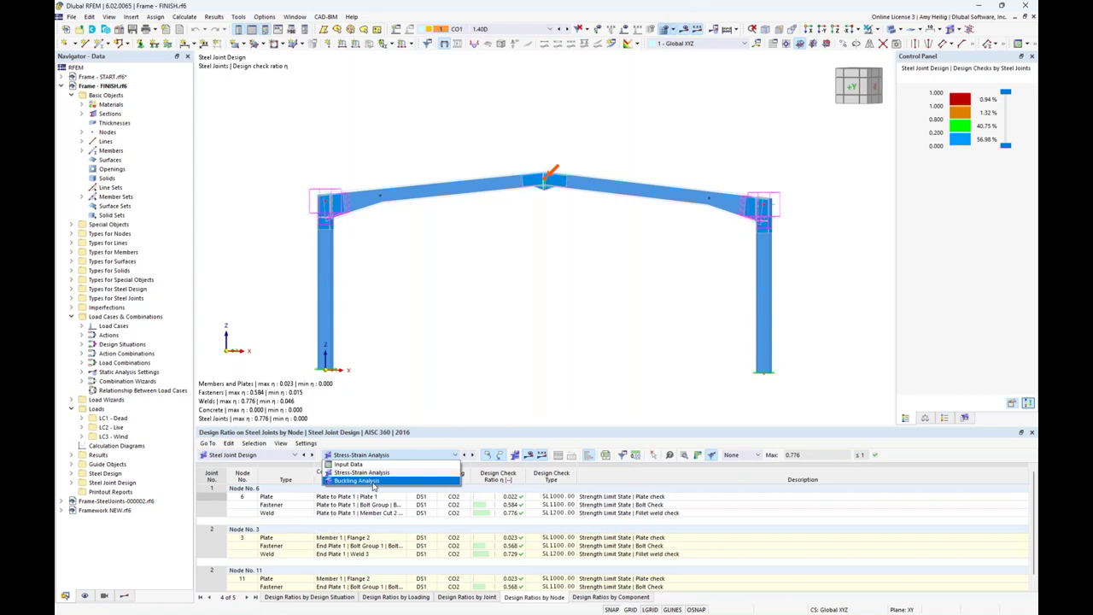
left_click(374, 481)
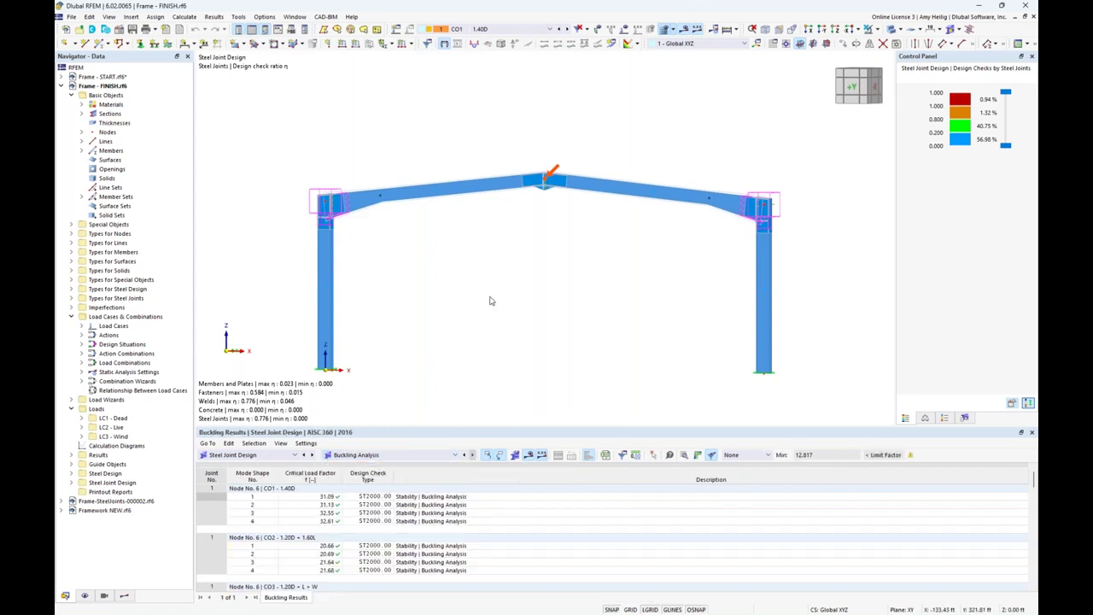
Step: Enlarge the results table and review the critical load factors of nodes 6 and 3 for each load combination
middle_click_drag(501, 280, 511, 191)
left_click_drag(477, 425, 481, 320)
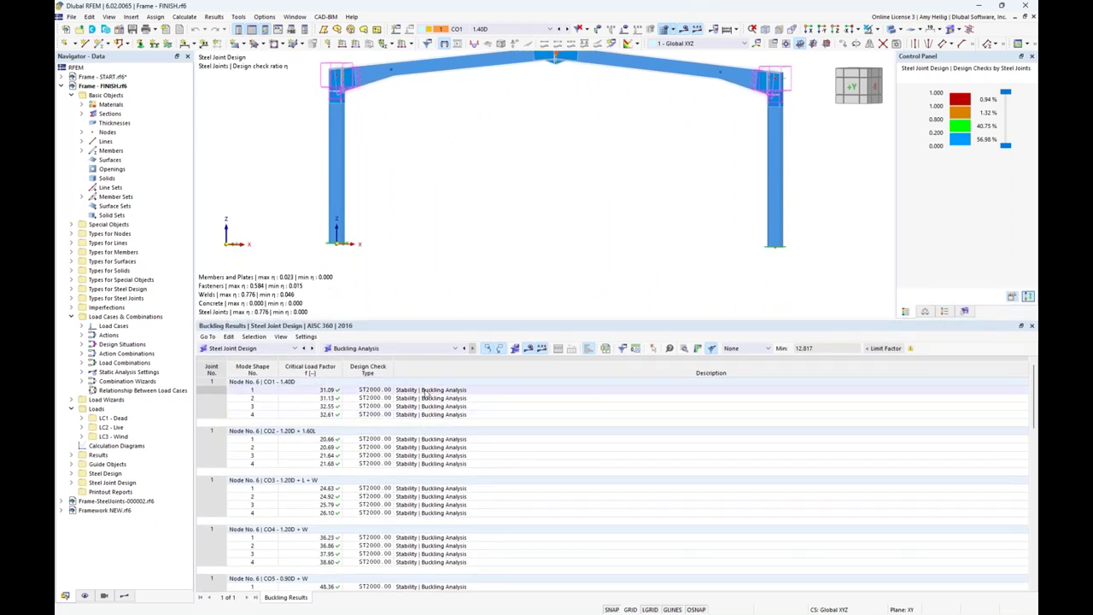
middle_click_drag(586, 176, 539, 200)
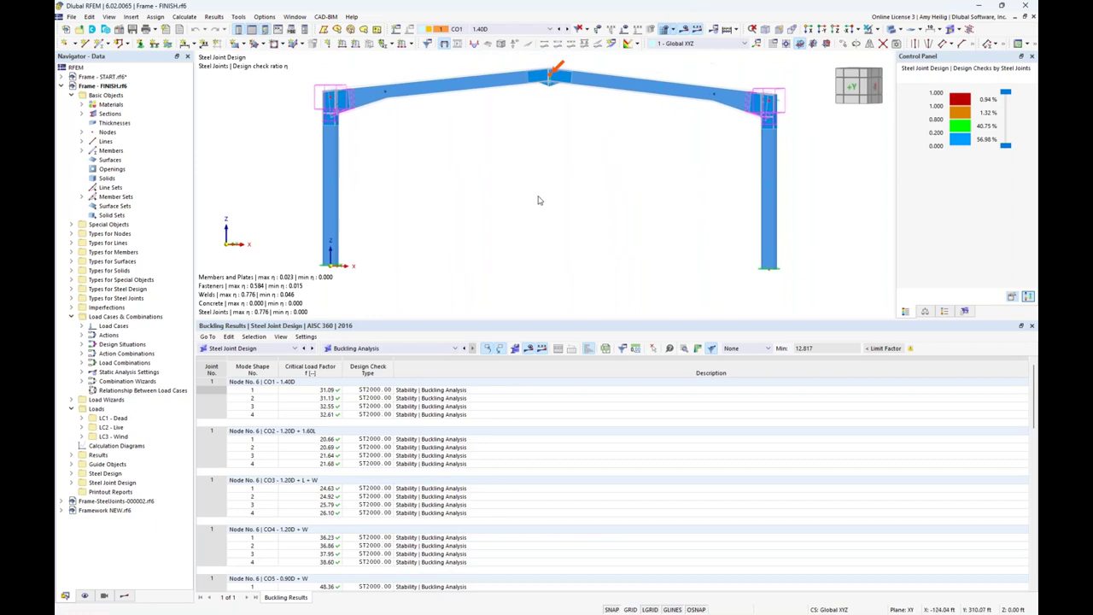
scroll(381, 438, "down", 1)
left_click(381, 439)
left_click(384, 472)
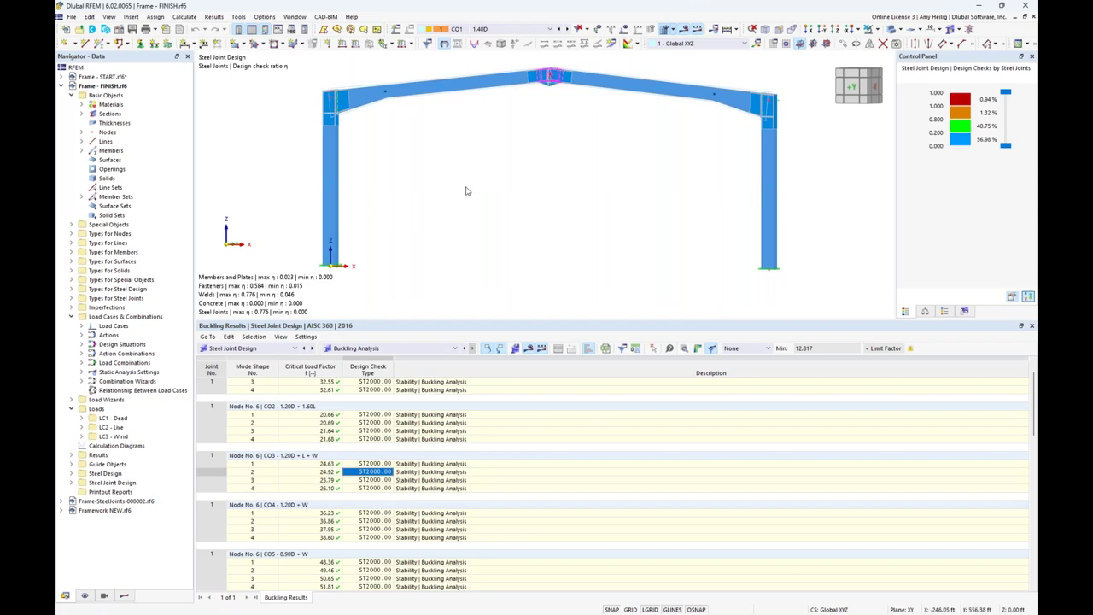
scroll(402, 453, "down", 4)
scroll(406, 443, "down", 3)
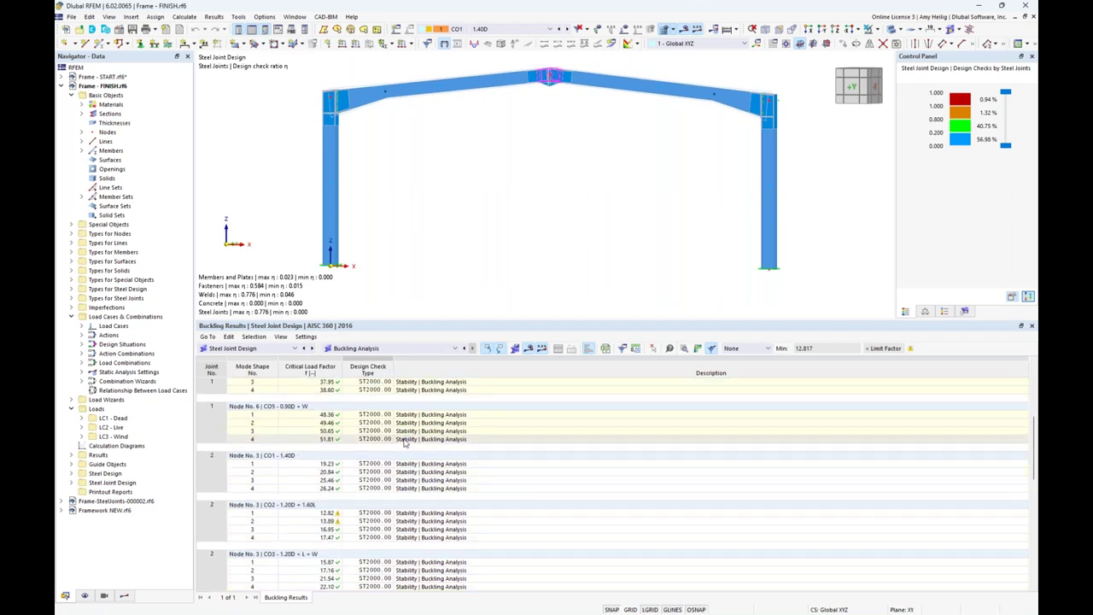
Step: Examine buckling mode shape 1 of the joint at node 3 under CO2 in the graphical joint results
left_click(333, 490)
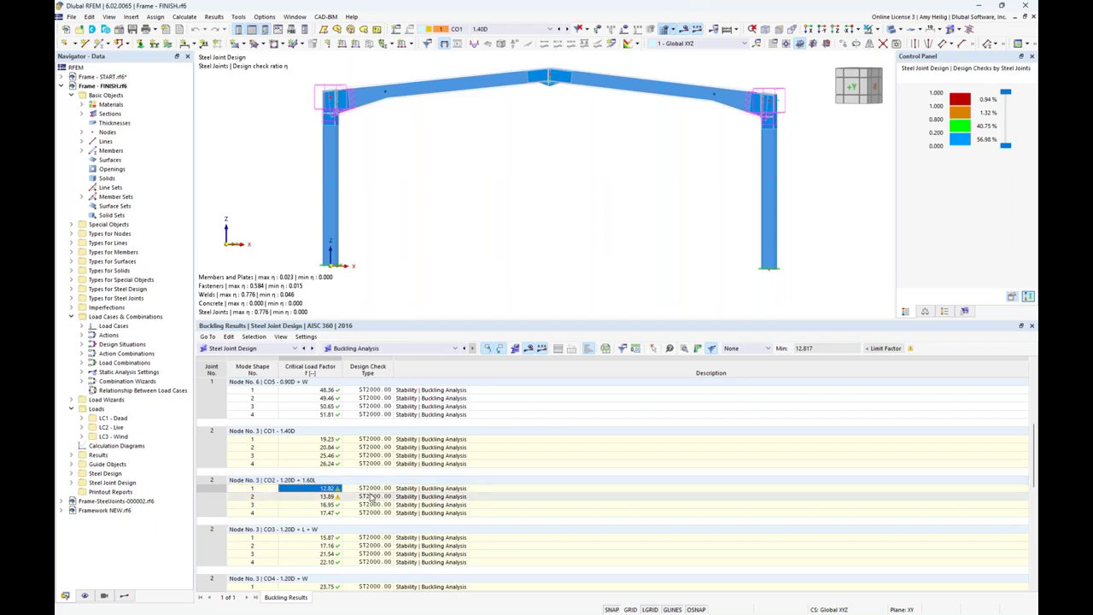
left_click(698, 350)
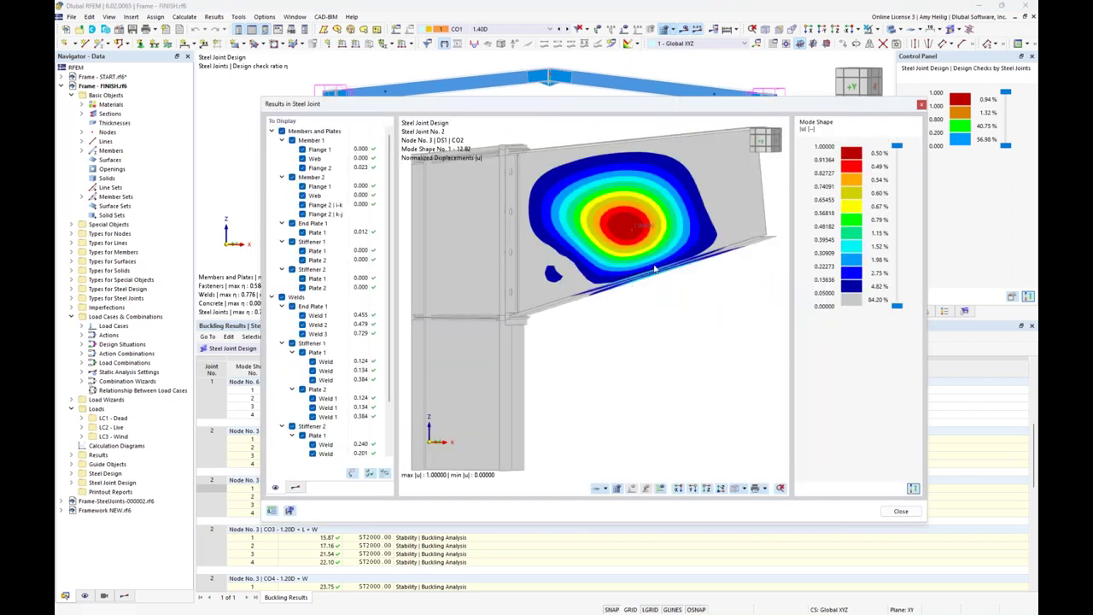
left_click(297, 488)
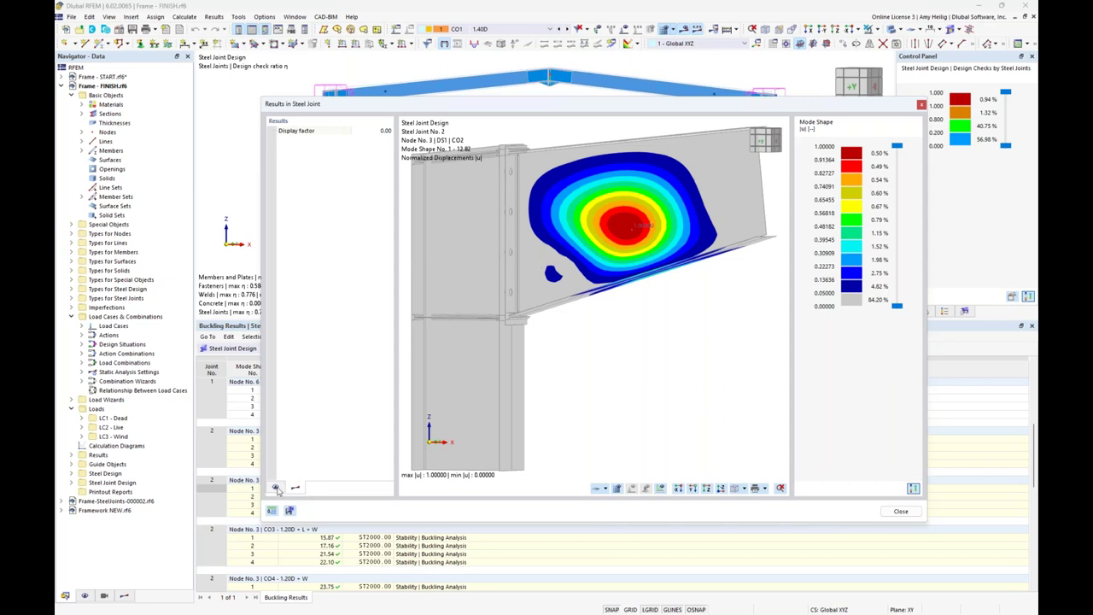
left_click(275, 488)
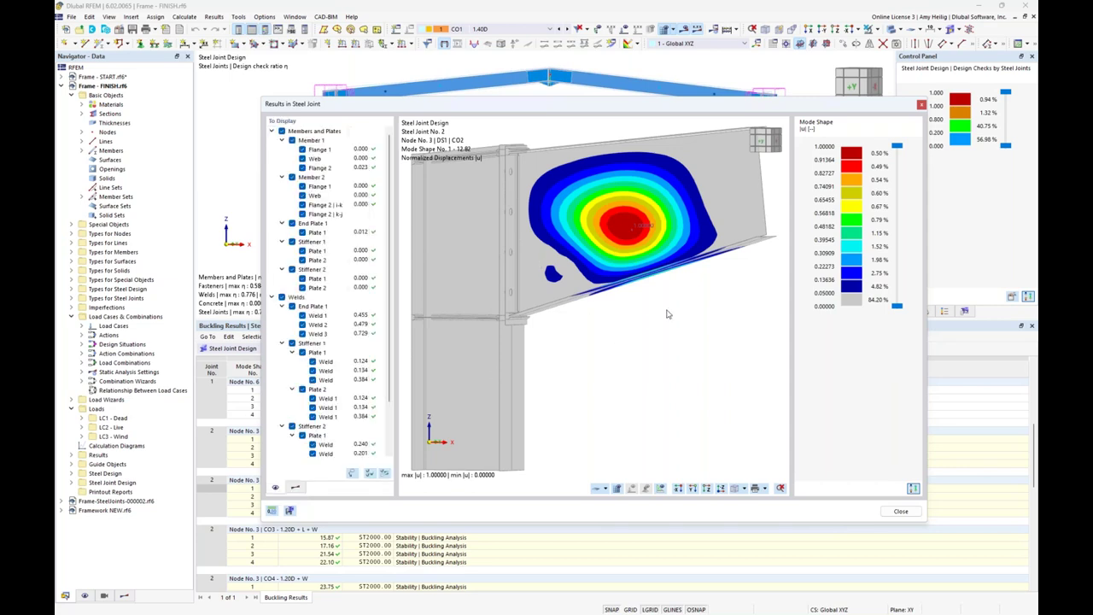
middle_click_drag(688, 305, 655, 346, "ctrl")
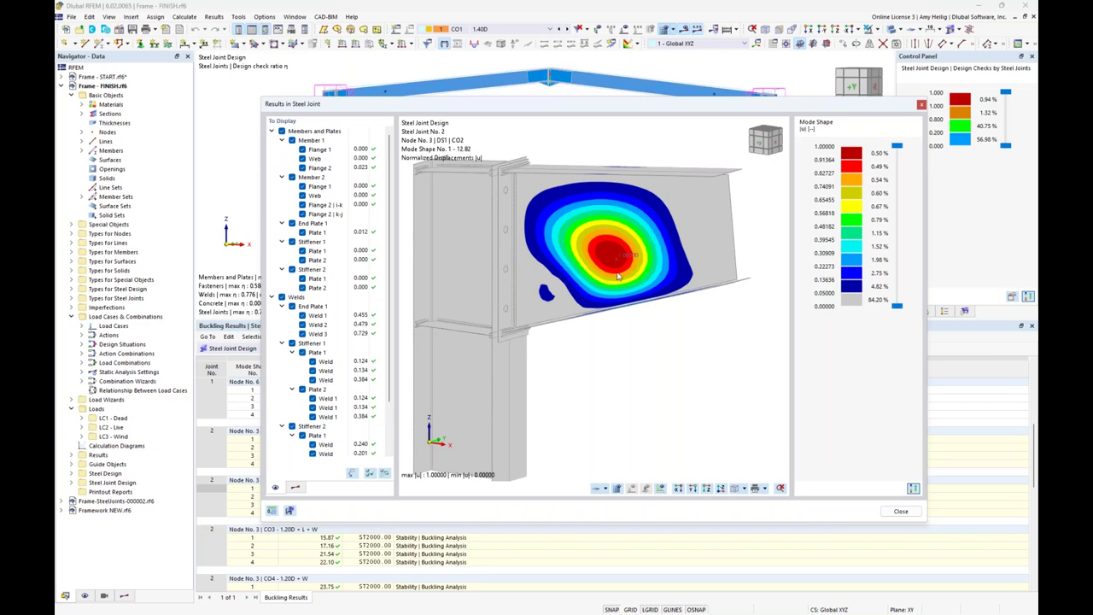
left_click(900, 511)
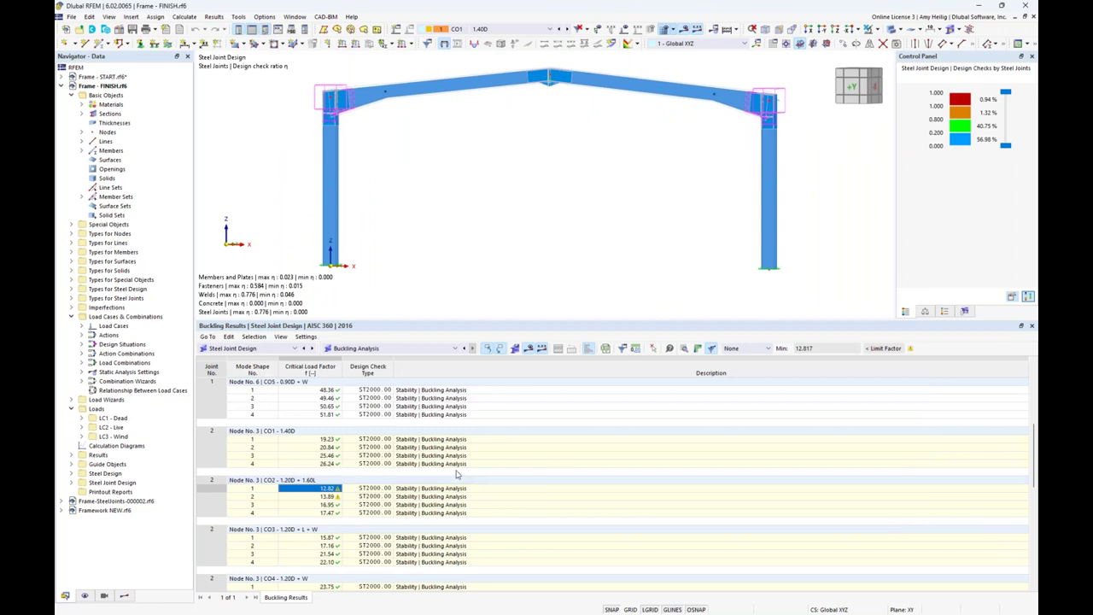
Step: Examine buckling mode shape 1 of the ridge joint at node 6 under CO1 in 3D and close the joint results
left_click(422, 391)
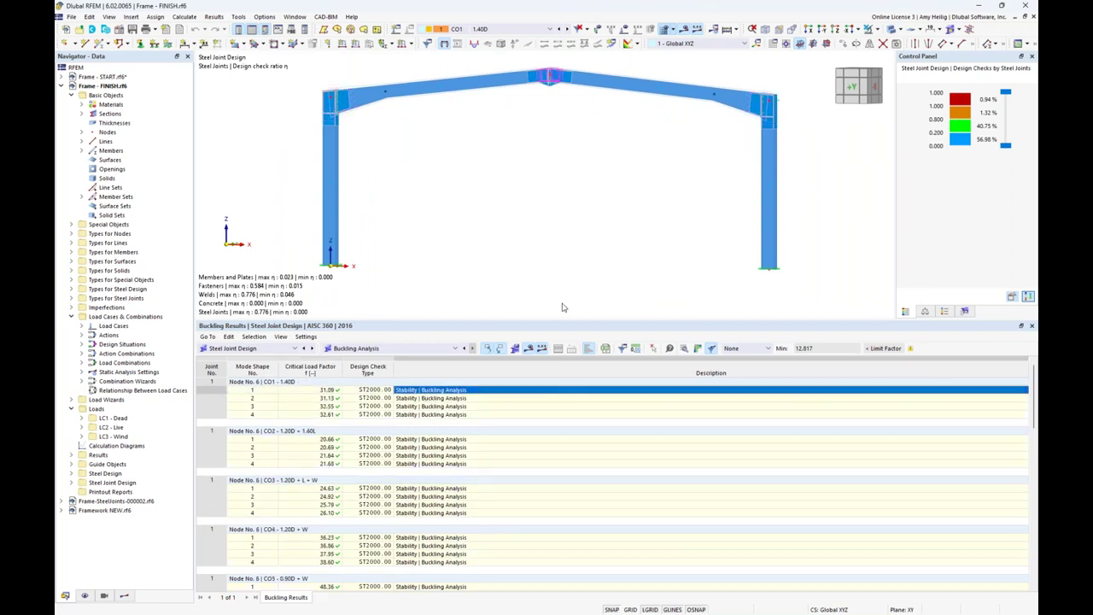
left_click(698, 349)
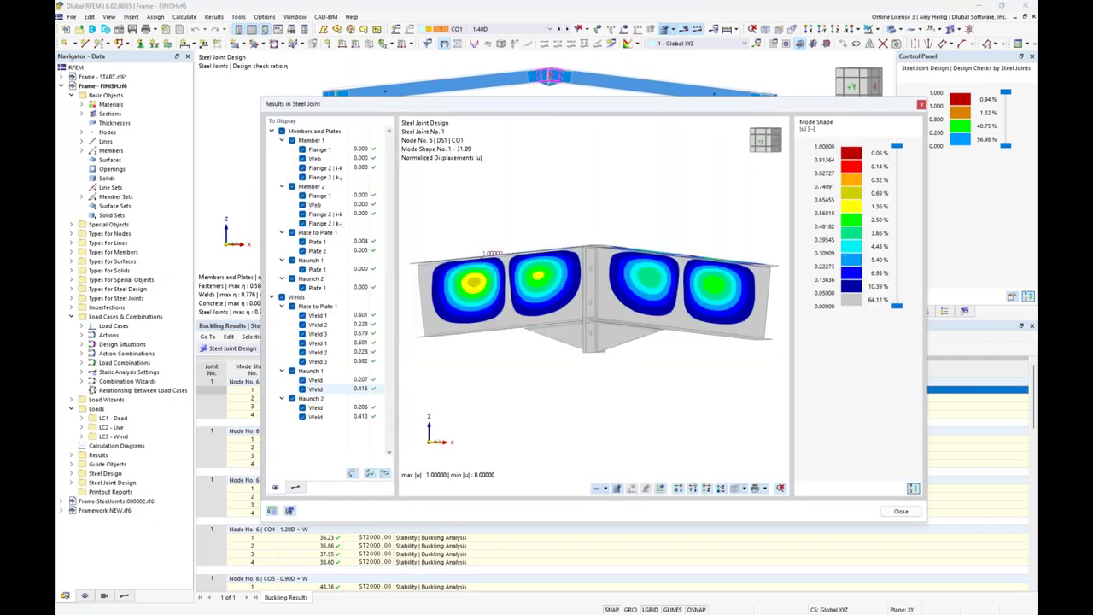
middle_click_drag(577, 348, 538, 305, "ctrl")
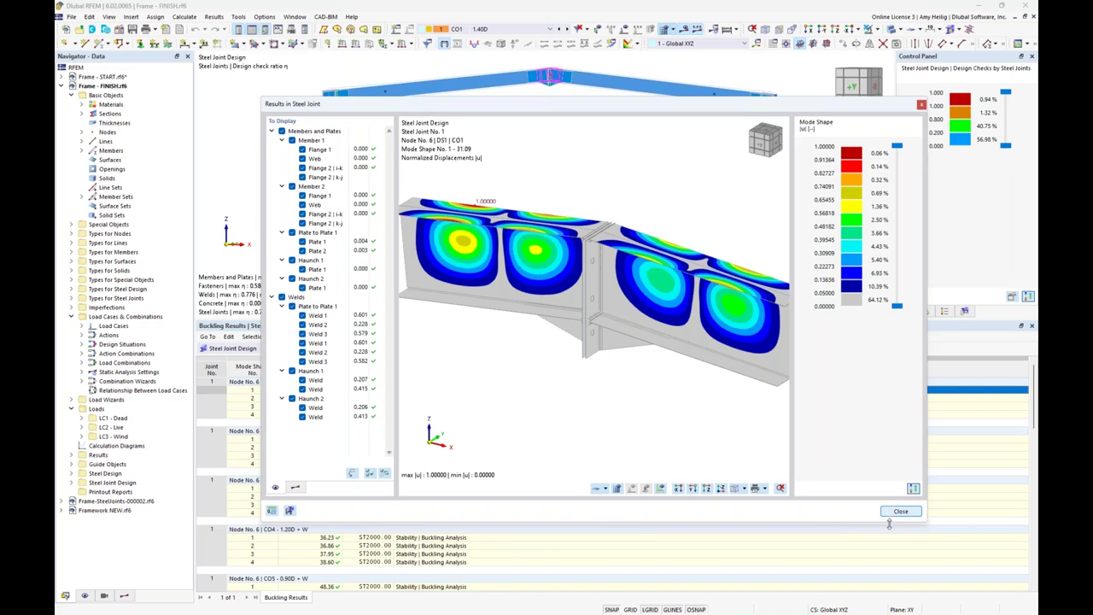
left_click(897, 512)
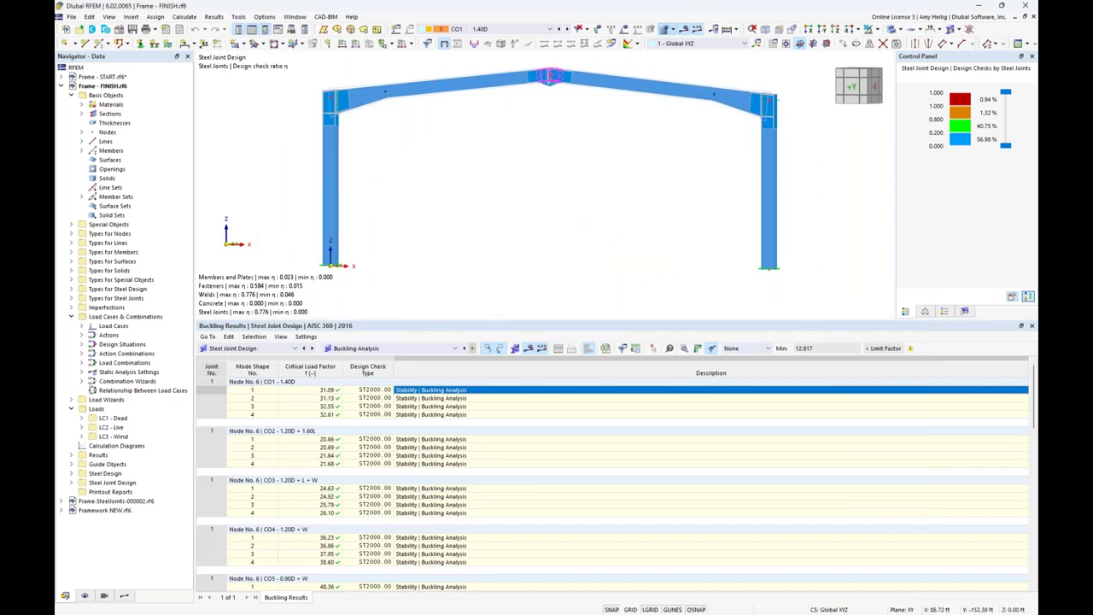
Step: List the Steel Design ratios by member and review the checks, including member 1's bending yielding about the y-axis
left_click(258, 350)
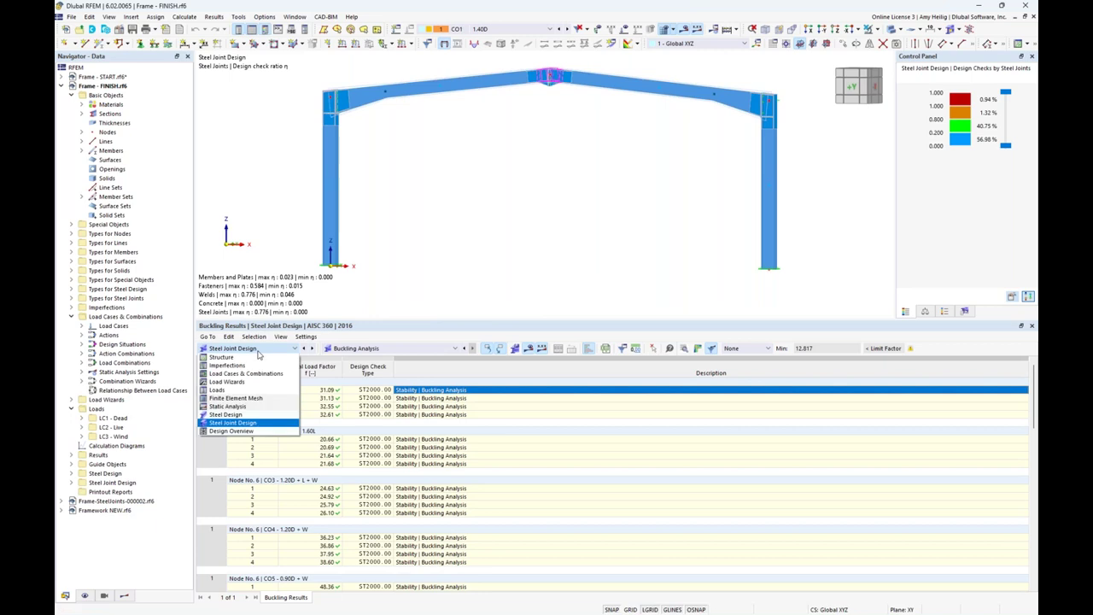
left_click(242, 415)
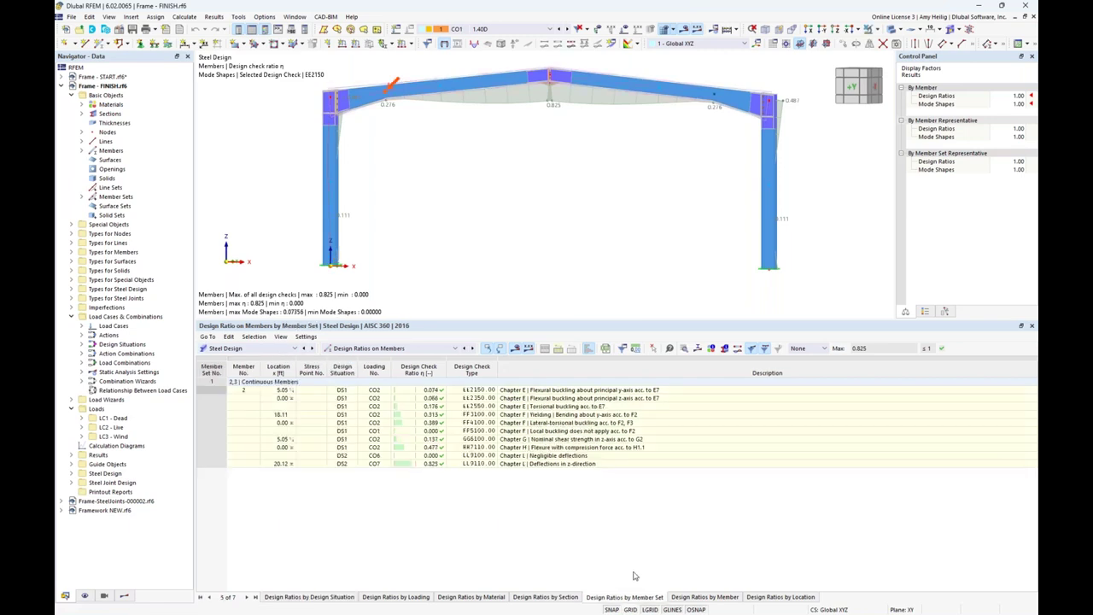
left_click(697, 597)
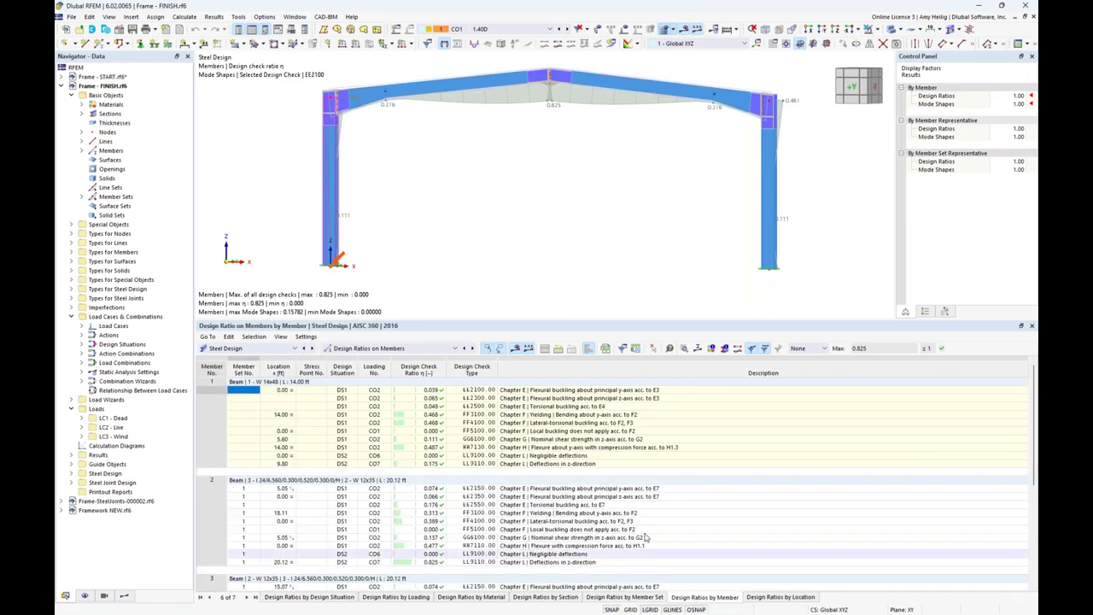
left_click(622, 416)
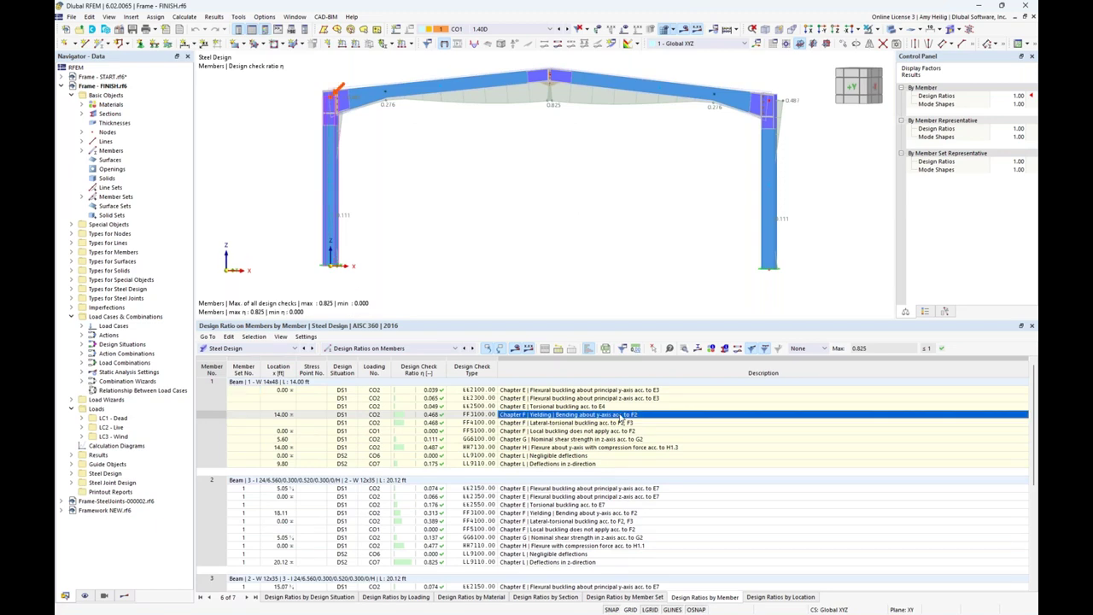
scroll(617, 436, "down", 2)
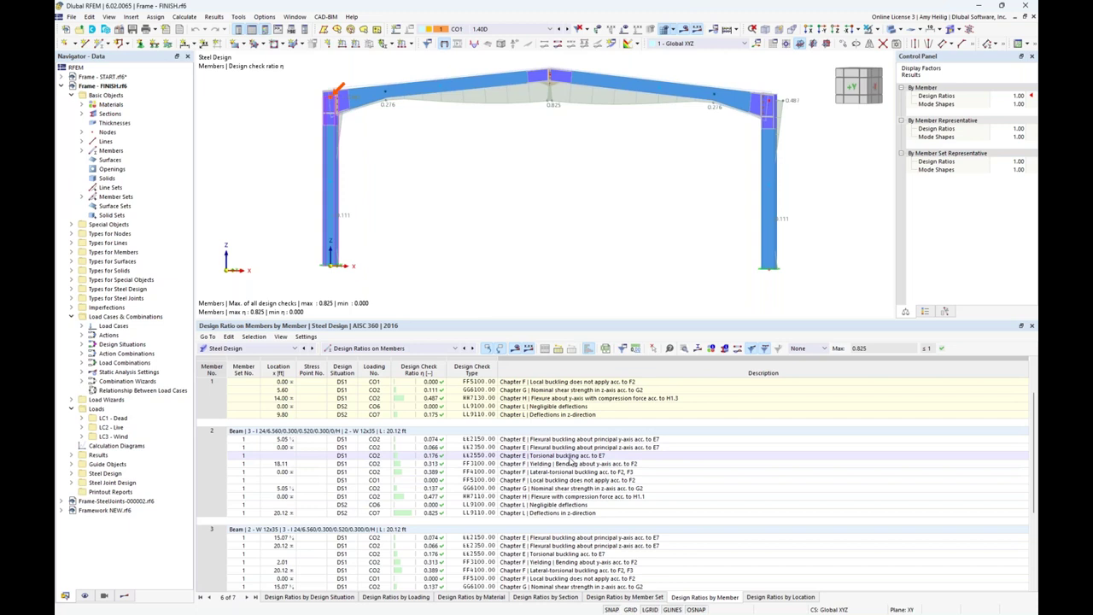
middle_click_drag(511, 225, 518, 241)
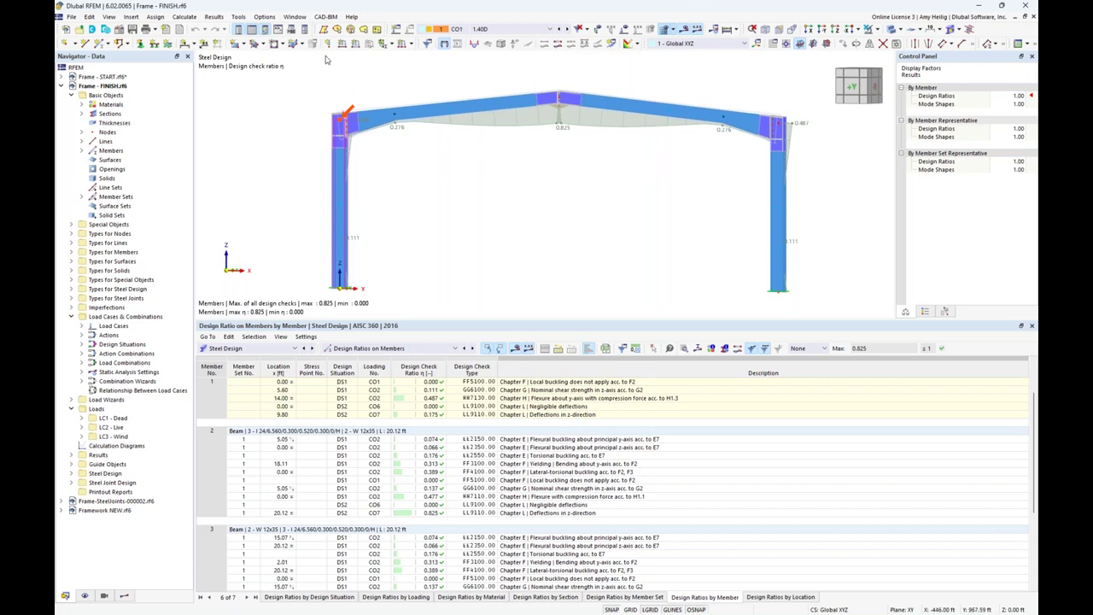
Step: Switch to the Framework NEW.rf6 model and shrink the results table to show the whole two-storey frame
left_click(295, 17)
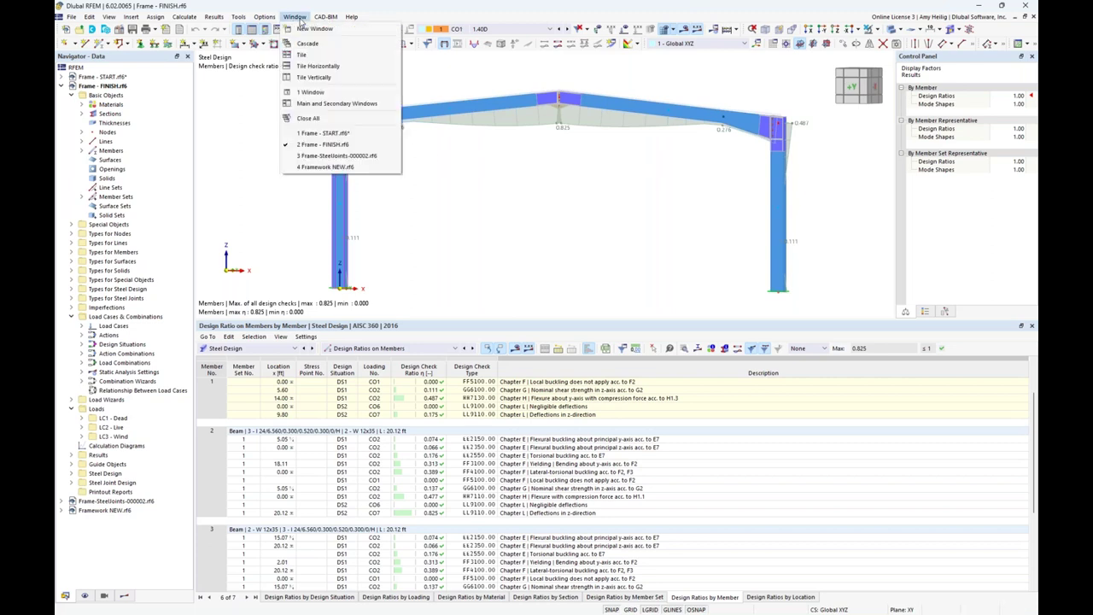
left_click(325, 166)
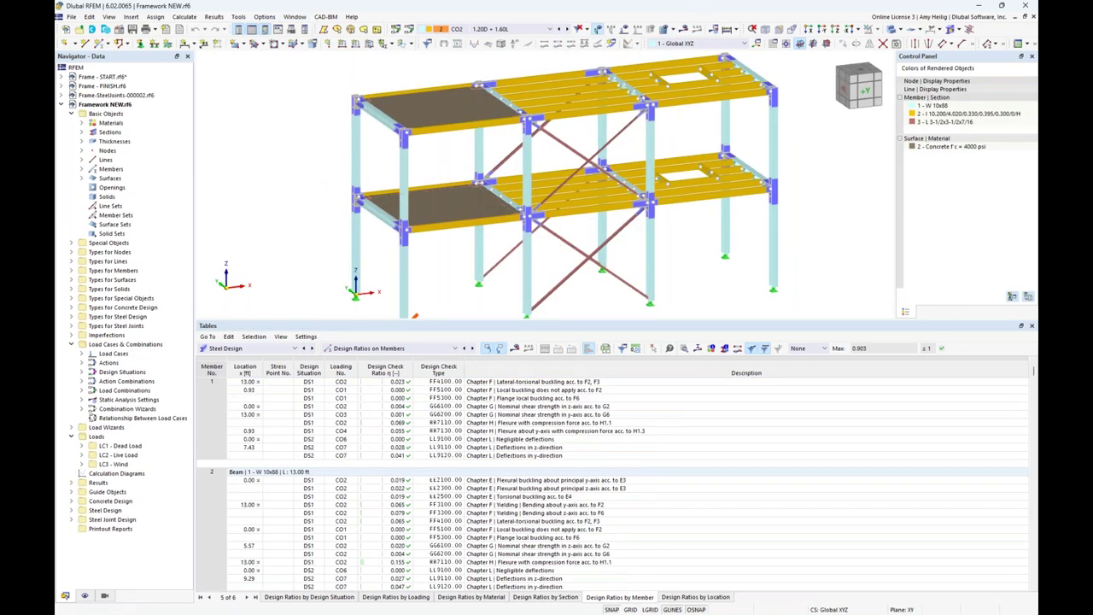
left_click_drag(527, 322, 527, 410)
middle_click_drag(577, 376, 541, 371)
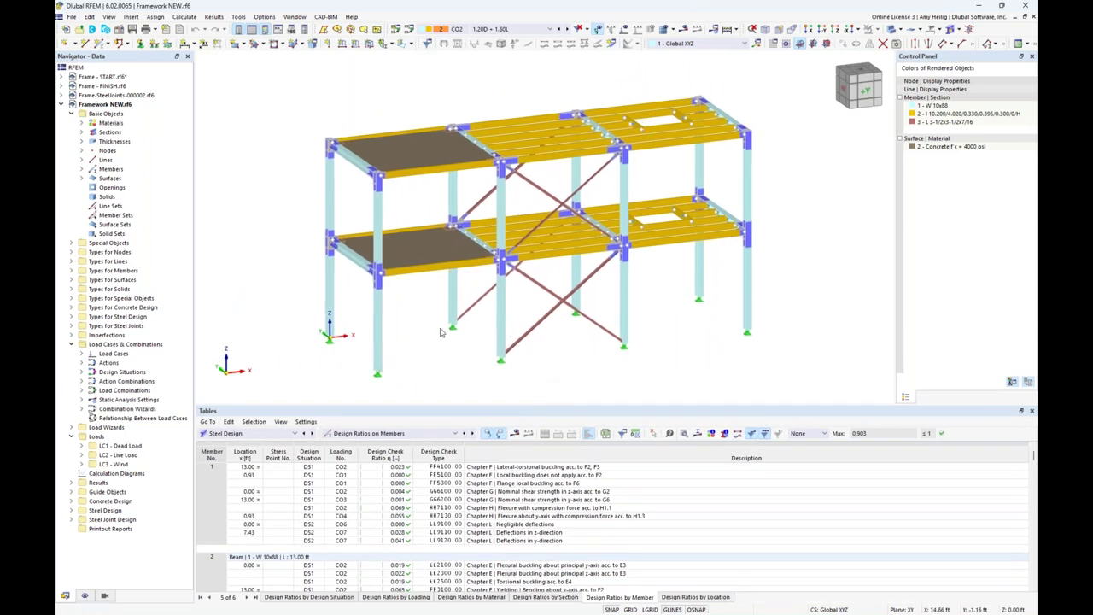
scroll(444, 333, "up", 1)
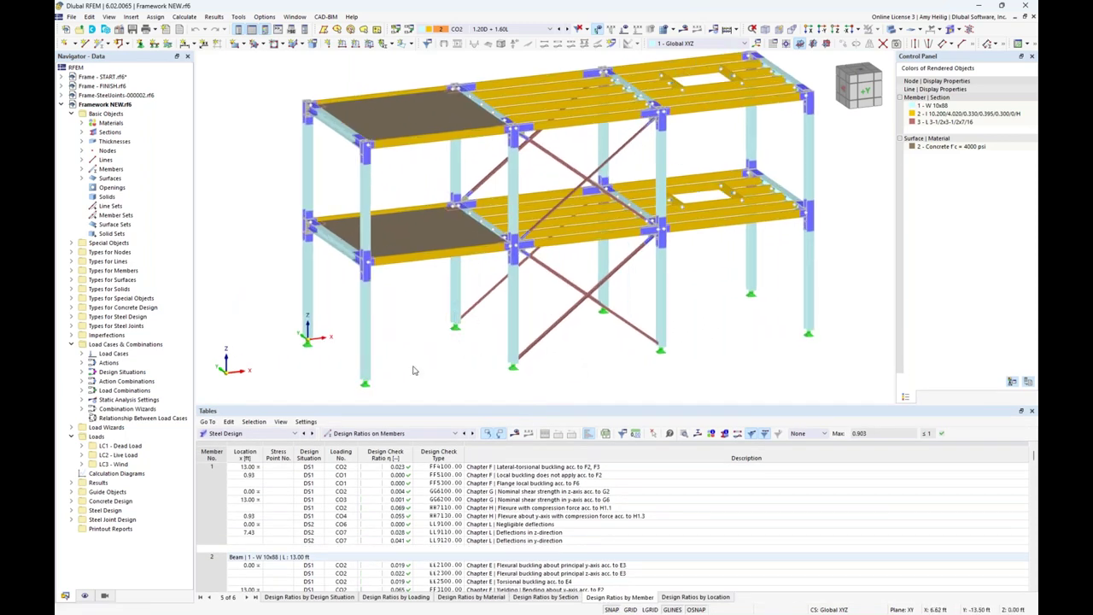
scroll(416, 335, "up", 2, "shift")
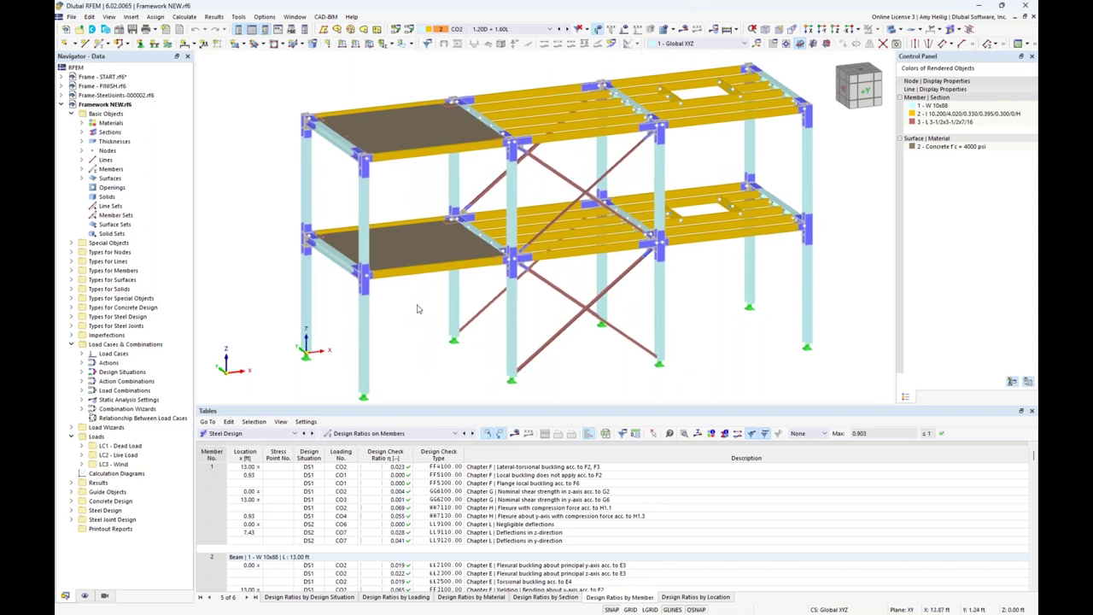
Step: Select the upper concrete slab and change the model display from solid through transparent to wireframe so the steel joints stand out
left_click(420, 249)
left_click(433, 135)
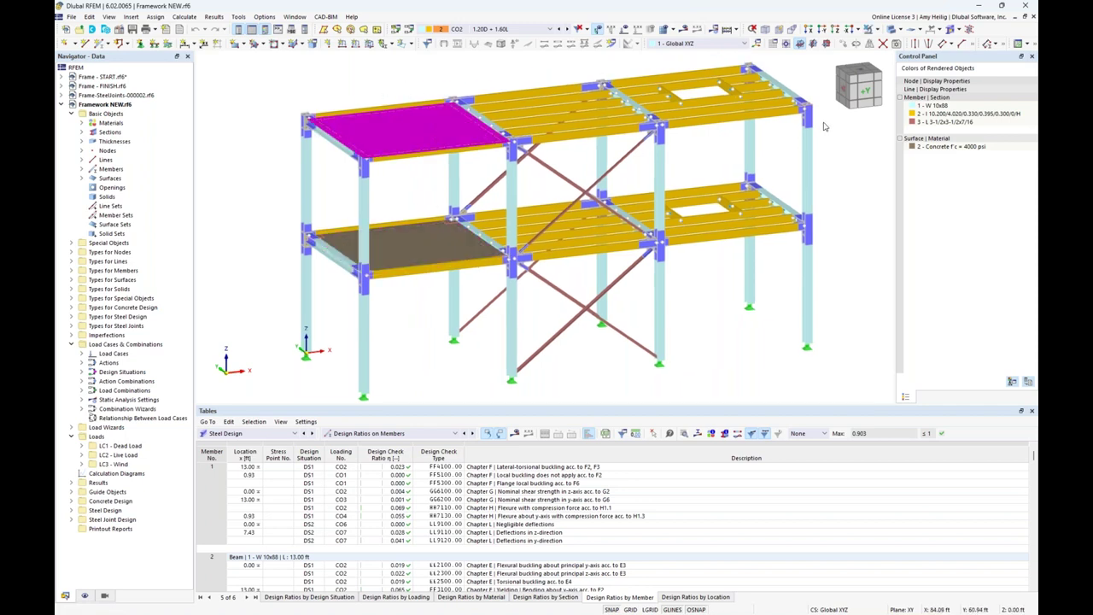
left_click(892, 30)
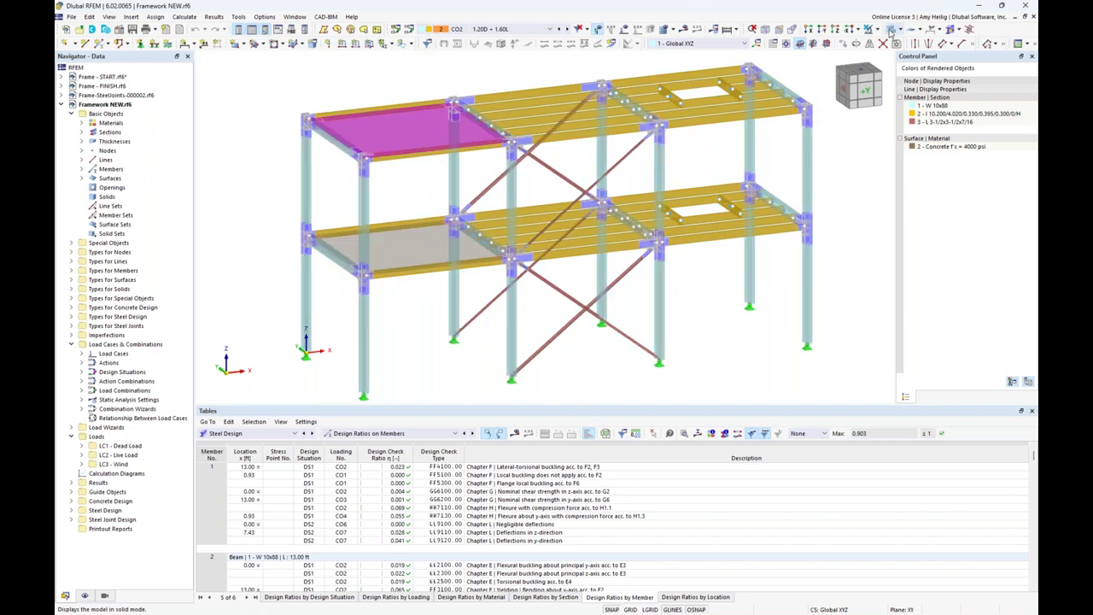
left_click(892, 30)
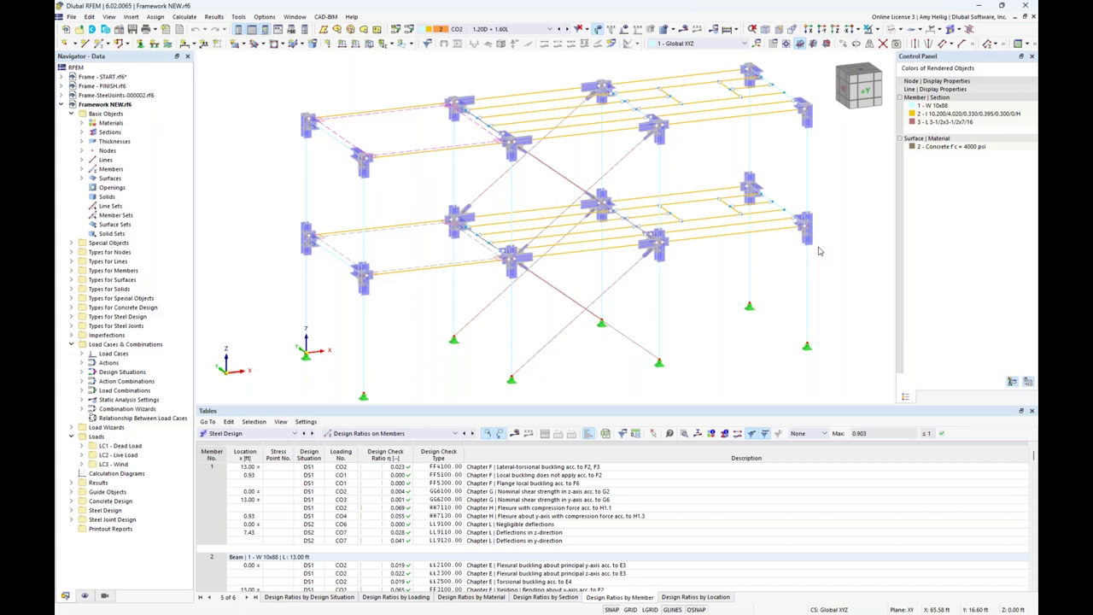
Step: Isolate the lower-storey steel joint at the braced bay's front column using Visibility by Selected Objects and return the display to solid rendering
scroll(519, 273, "up", 3)
scroll(515, 272, "up", 3)
left_click(515, 254)
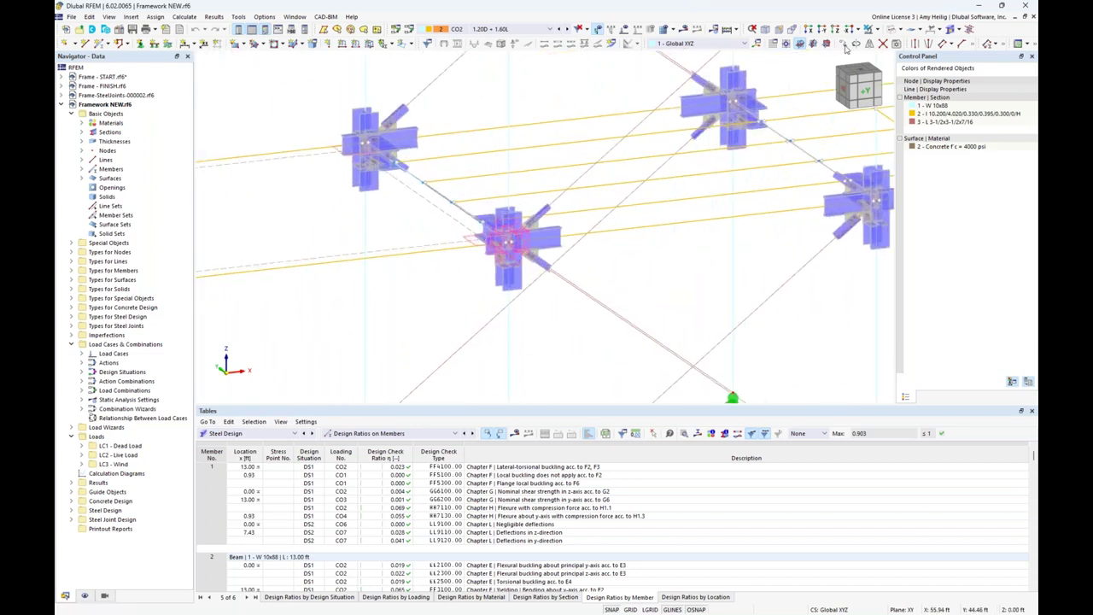
left_click(876, 29)
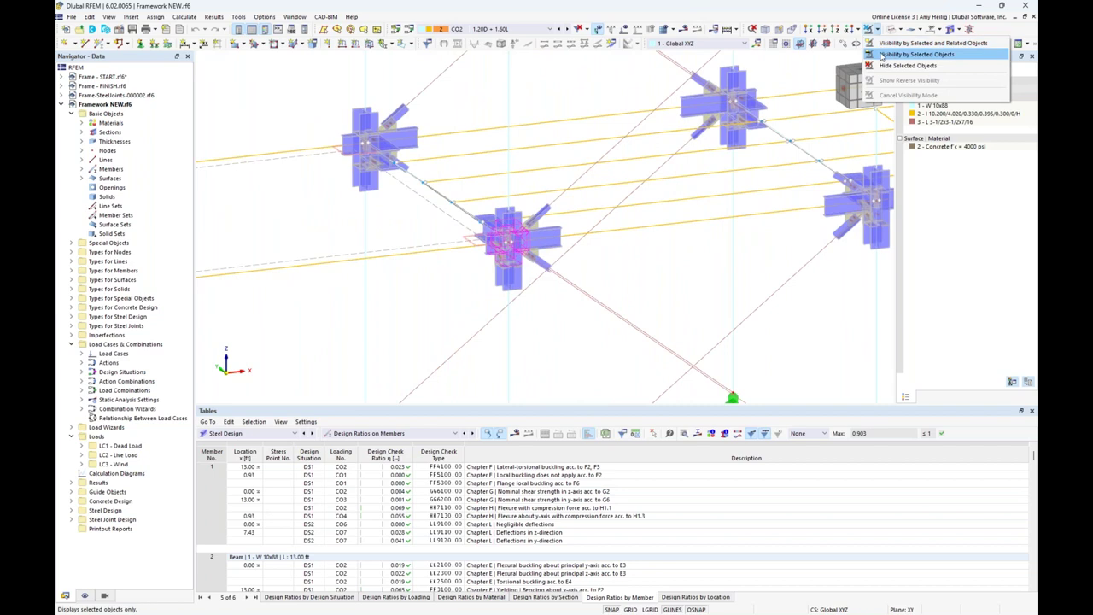
left_click(889, 43)
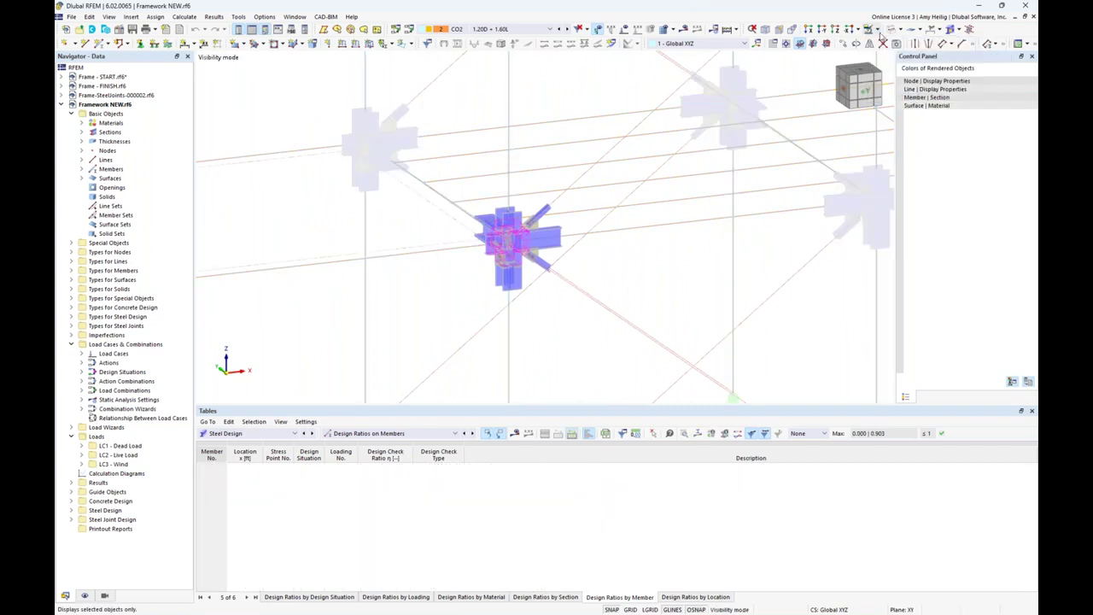
left_click(891, 31)
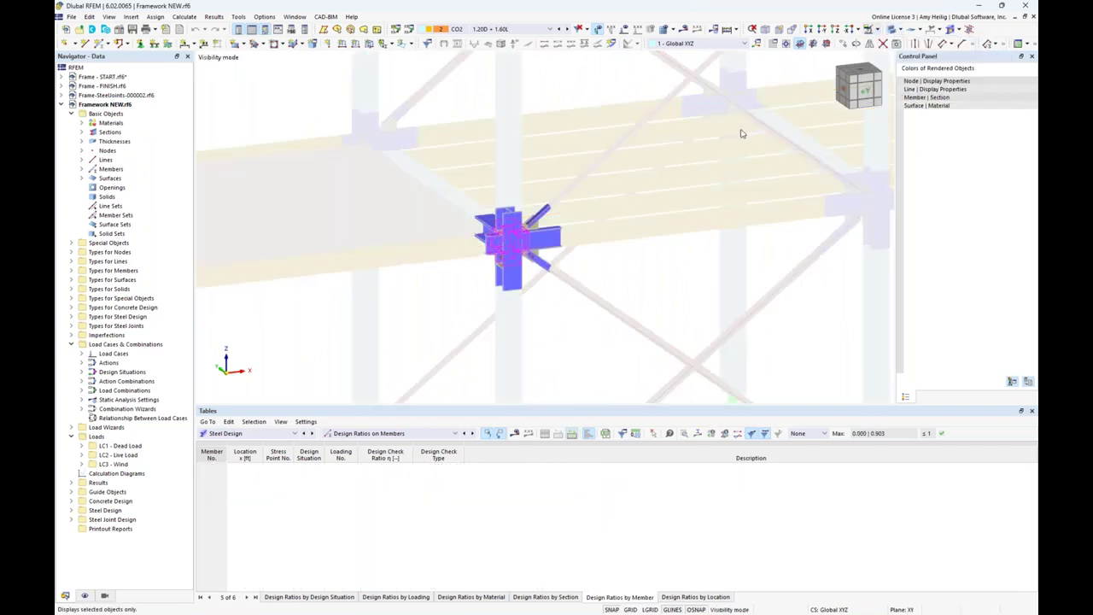
Step: Examine the isolated joint's haunch, bolted end plate and column stiffeners in 3D, shrinking the results table for more model space
middle_click_drag(478, 295, 536, 248, "ctrl")
scroll(536, 247, "up", 3)
scroll(537, 248, "up", 5)
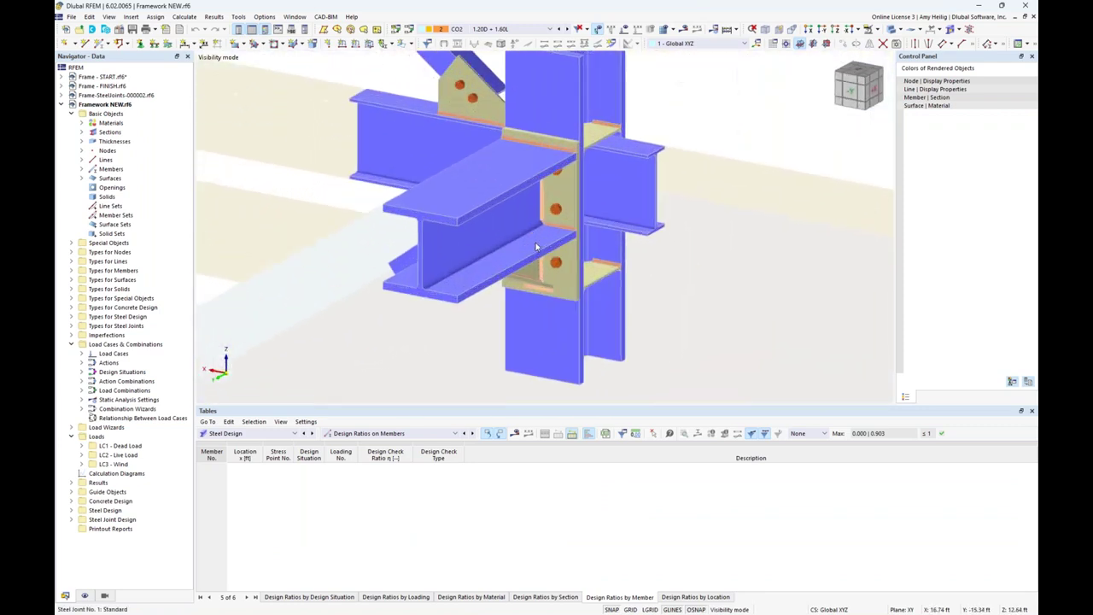
scroll(537, 248, "down", 1)
left_click_drag(679, 407, 679, 492)
middle_click_drag(672, 363, 591, 339, "ctrl")
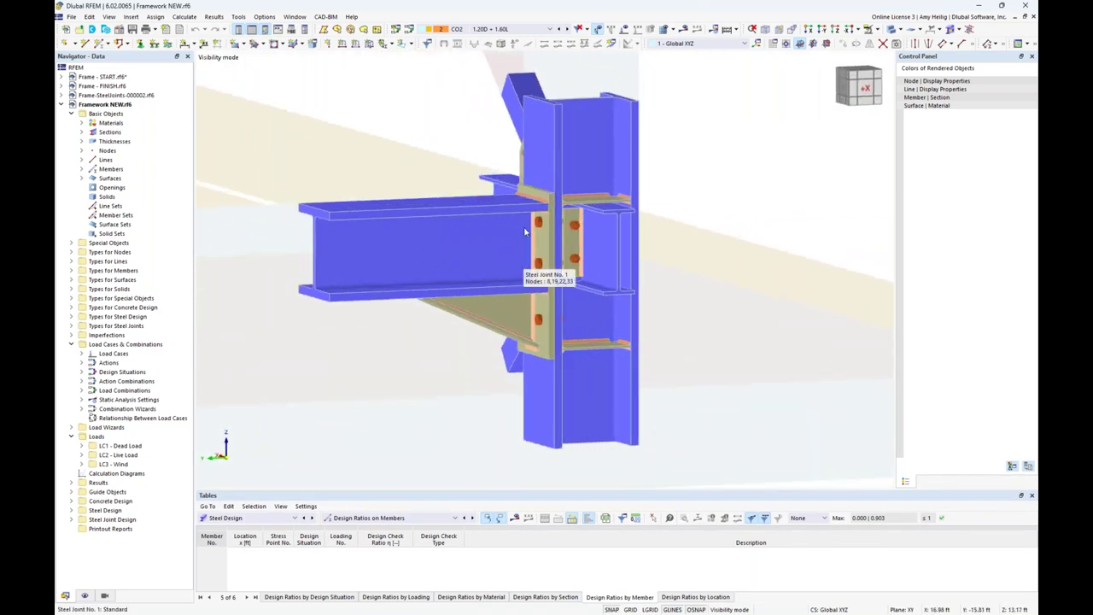
middle_click_drag(524, 265, 598, 299, "ctrl")
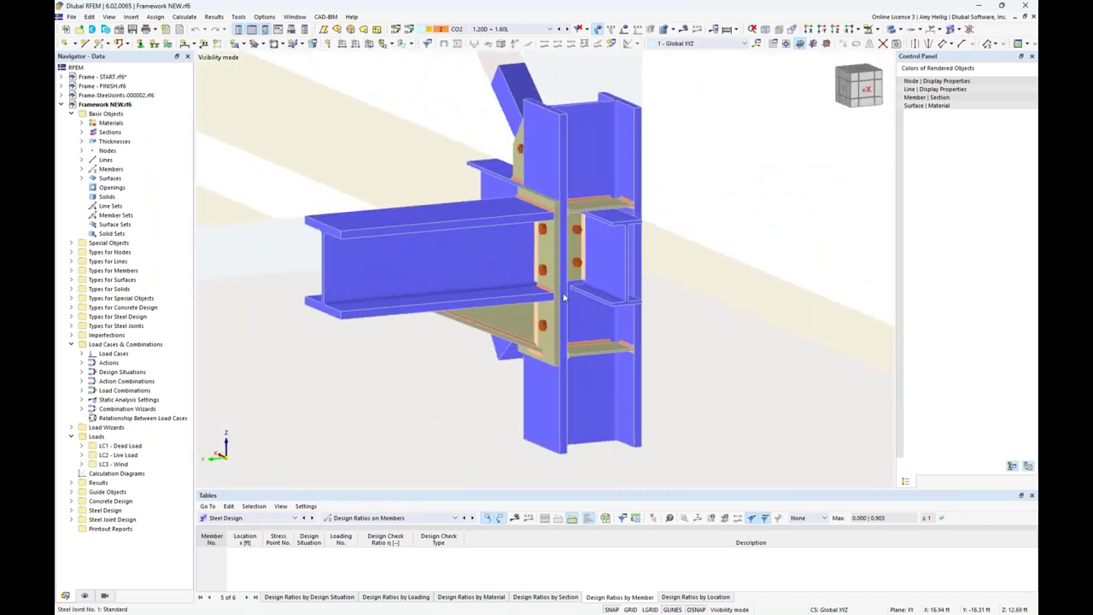
scroll(550, 318, "up", 3)
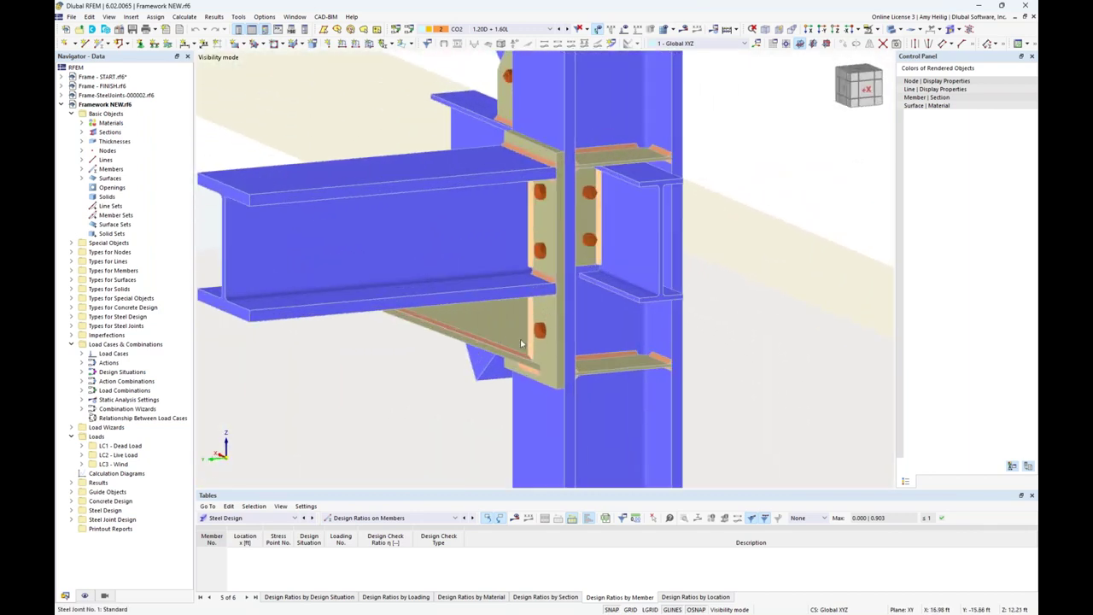
Step: Examine the joint's bolted gusset plates and diagonal brace connections above and below the beam
mouse_move(640, 325)
middle_mouse_down("ctrl")
mouse_move(632, 295)
mouse_move(647, 318)
middle_mouse_up("ctrl")
middle_click_drag(384, 287, 512, 282, "ctrl")
middle_click_drag(374, 245, 394, 129, "ctrl")
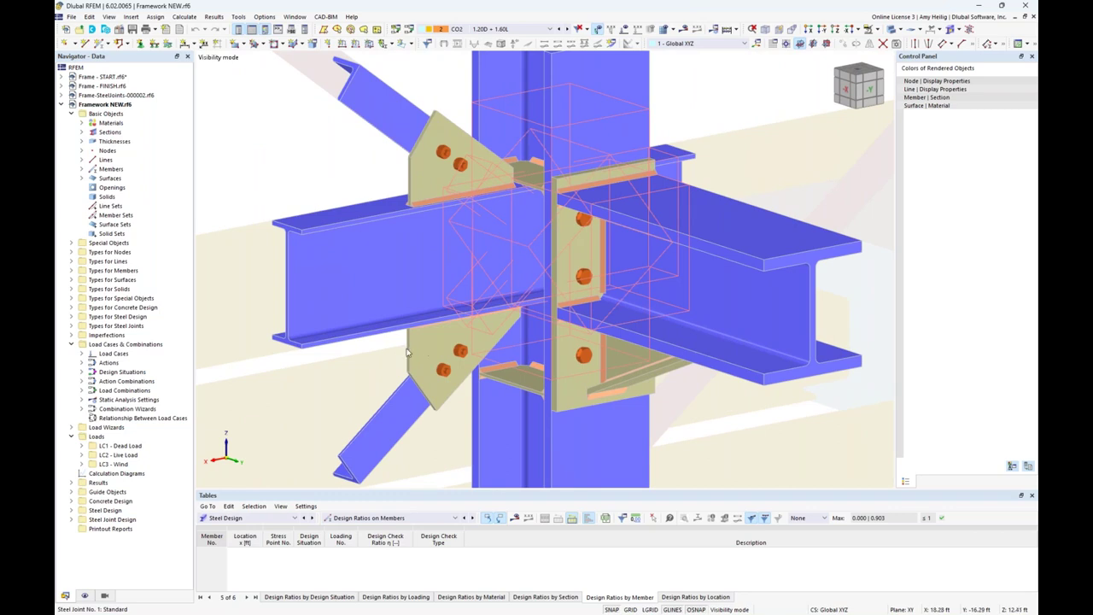
key("alt+2")
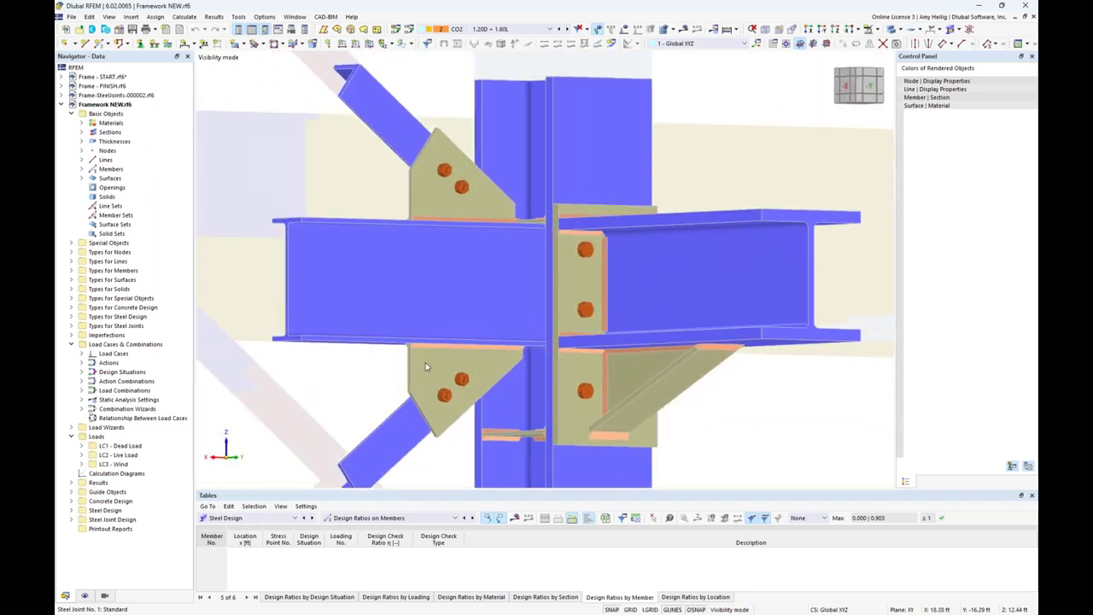
scroll(475, 238, "down", 2)
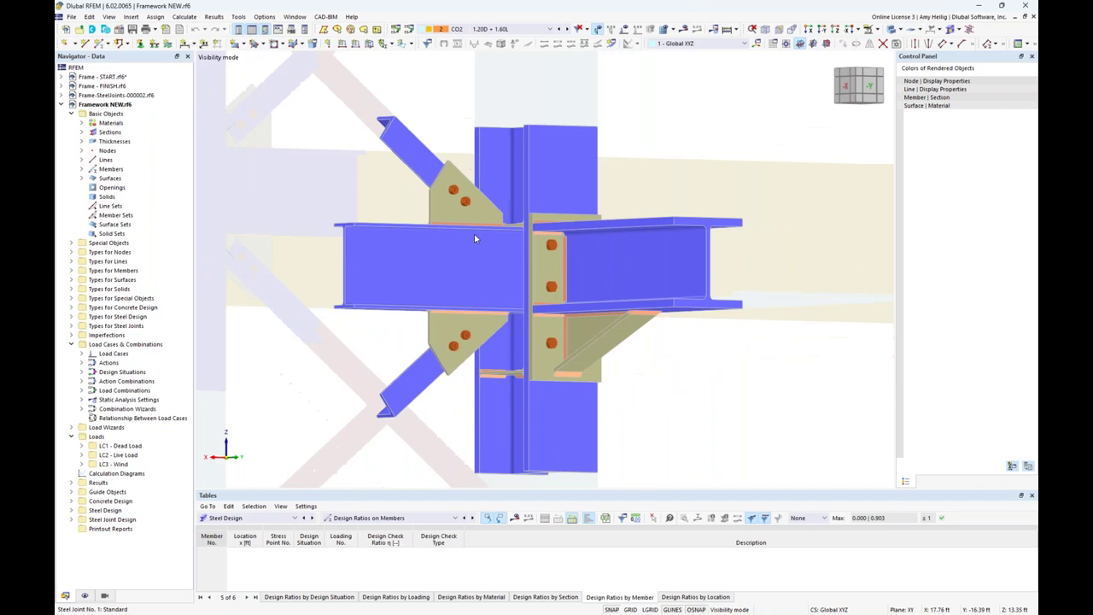
middle_click_drag(475, 239, 462, 282, "ctrl")
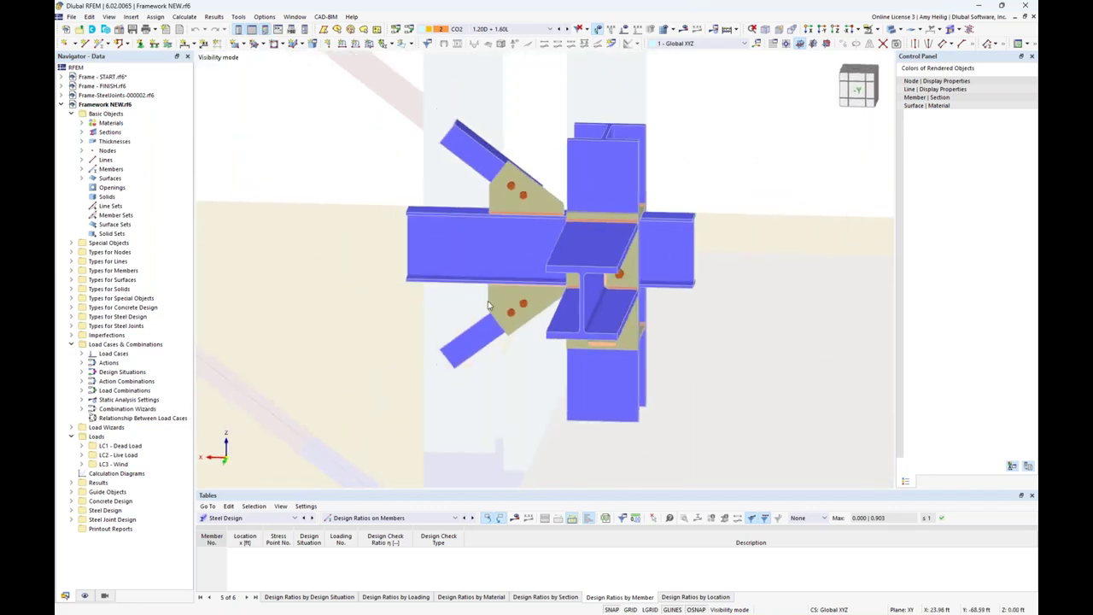
Step: Cancel the visibility mode to restore the whole two-storey framework and enlarge the results table
left_click(880, 34)
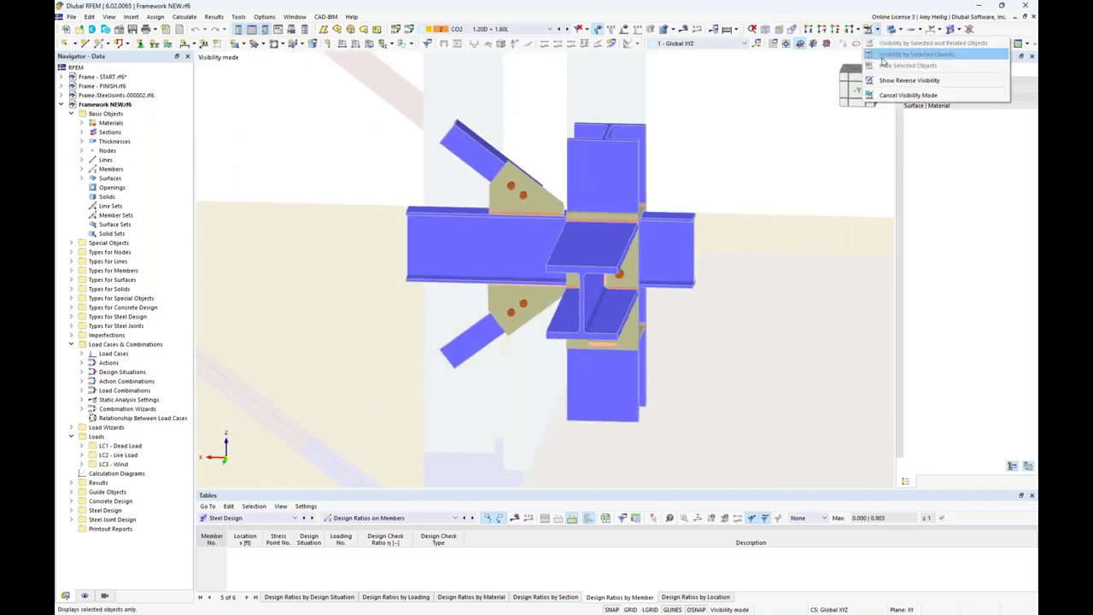
left_click(905, 93)
left_click_drag(539, 491, 539, 343)
scroll(609, 169, "down", 10)
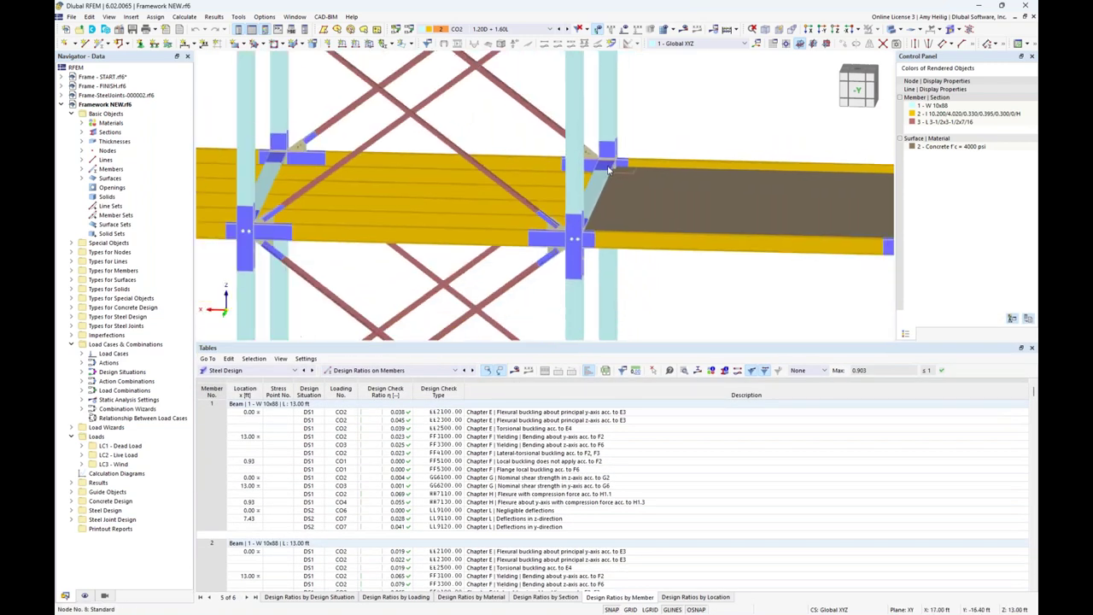
middle_click_drag(654, 176, 410, 210, "ctrl")
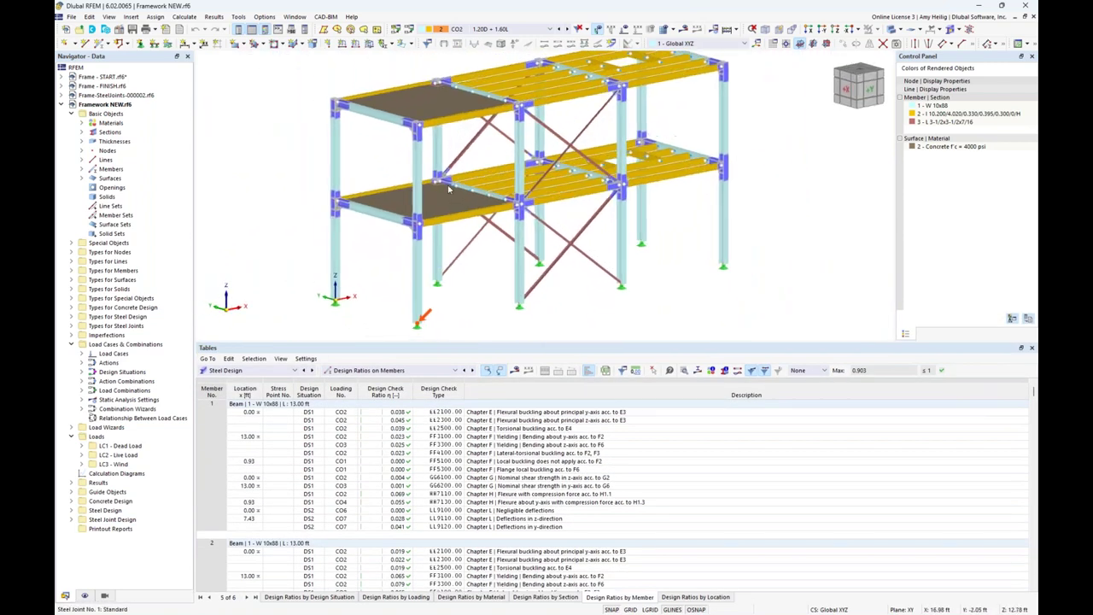
Step: List the Steel Joint Design ratios by node and select the bolt check of the end plate at node 8
left_click(247, 370)
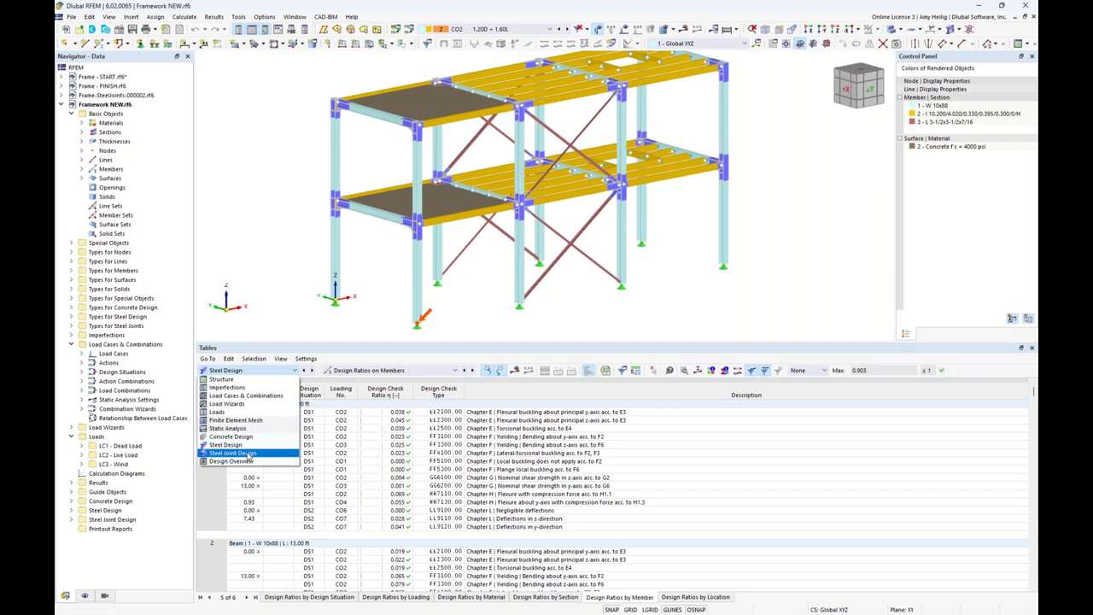
left_click(244, 452)
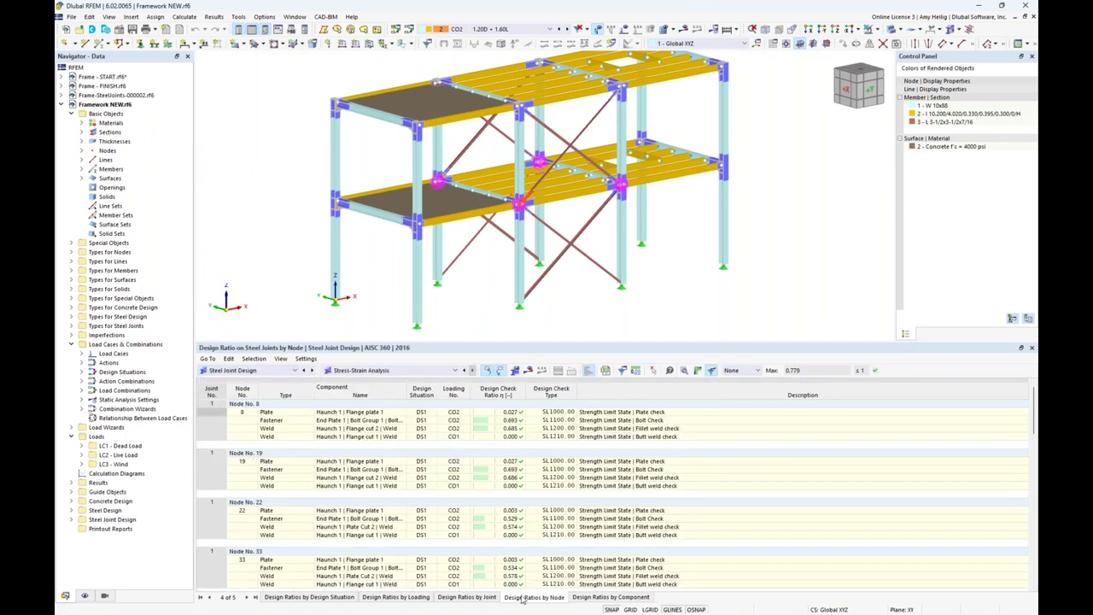
left_click(584, 421)
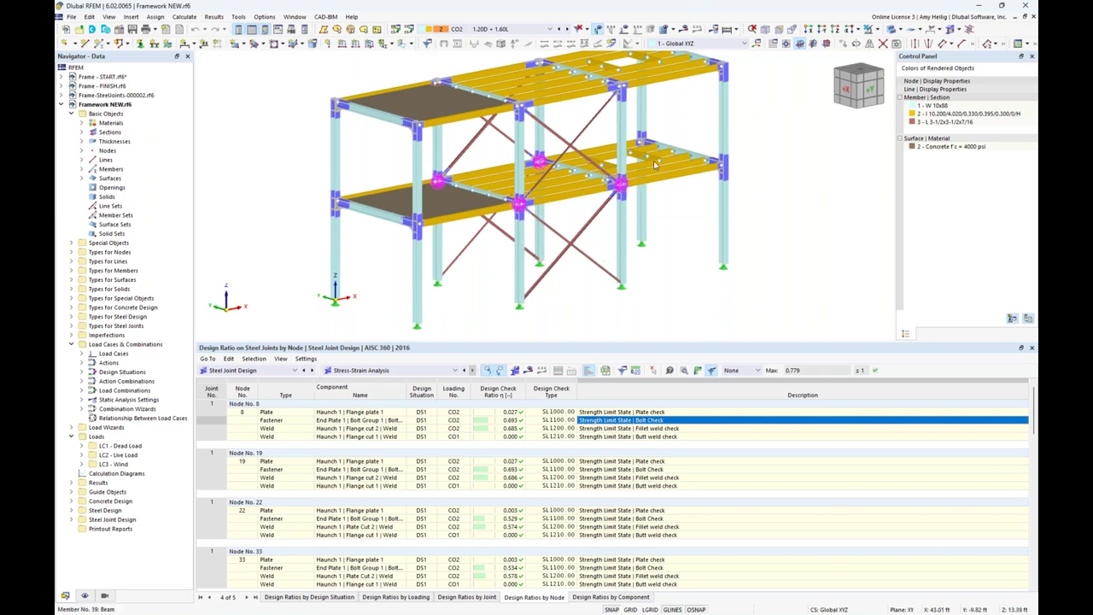
Step: List the Steel Design ratios by member and select member 1's lateral-torsional buckling check
left_click(261, 370)
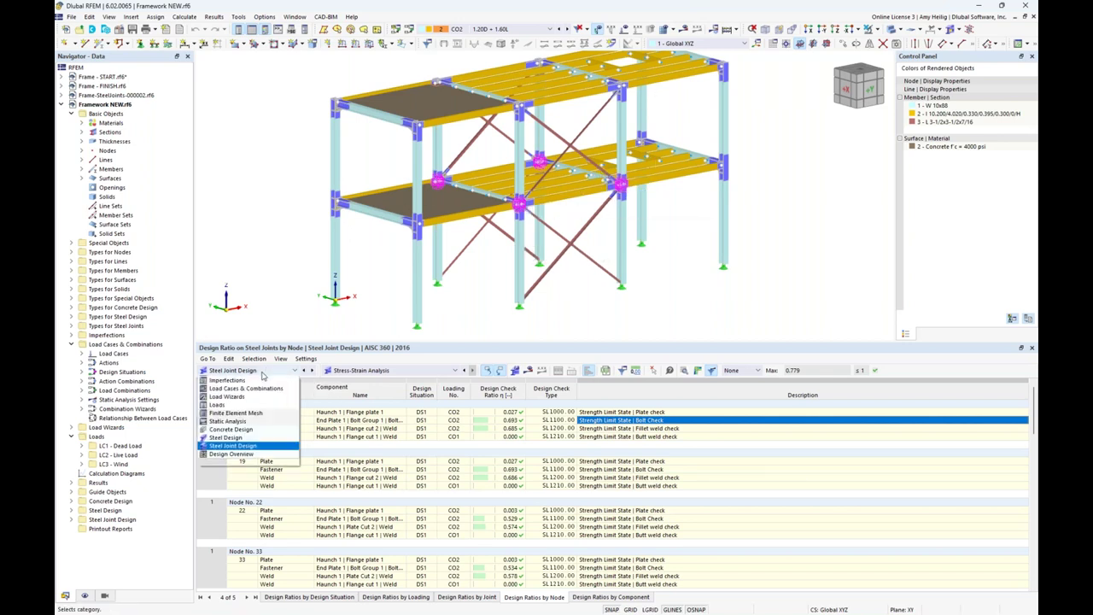
left_click(243, 446)
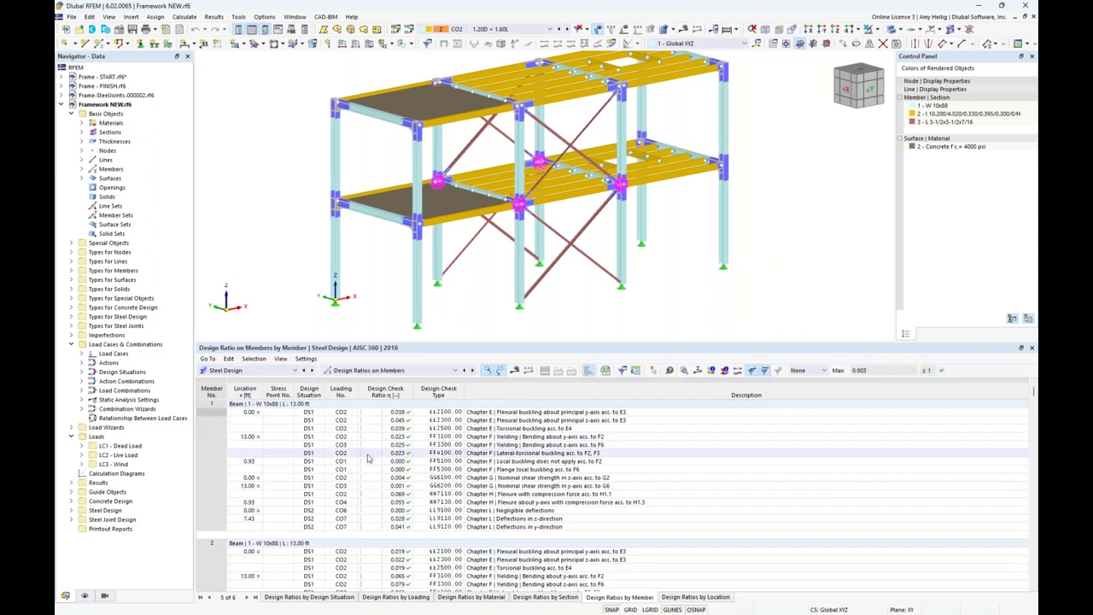
left_click(529, 453)
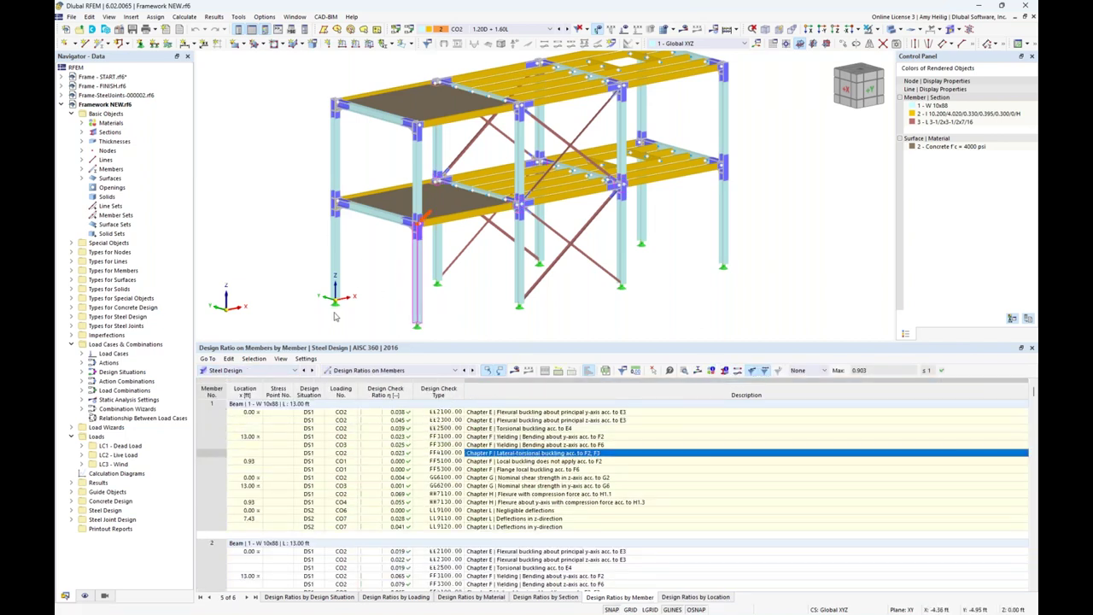
Step: Review the Concrete Design ratios for surfaces 1 and 2 alongside the slabs in the model, and shrink the results table again
left_click(256, 370)
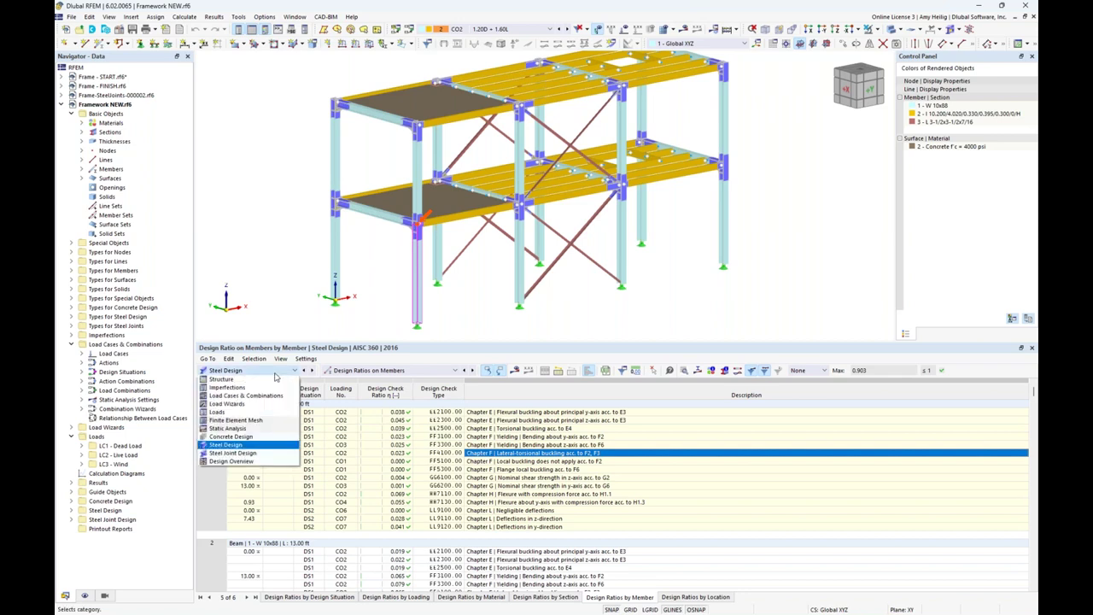
left_click(262, 438)
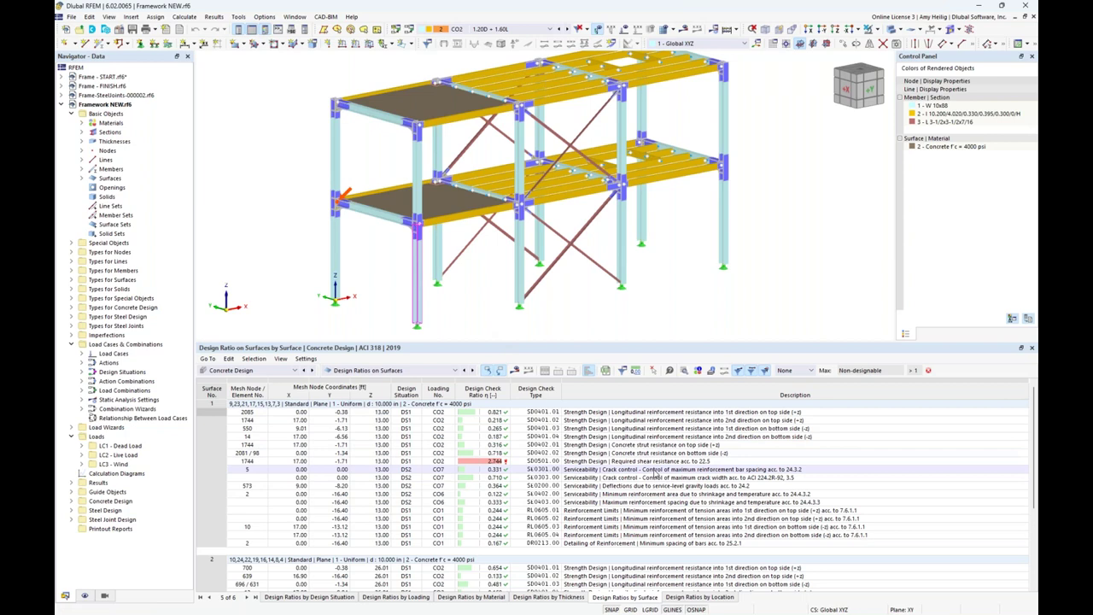
scroll(655, 470, "down", 4)
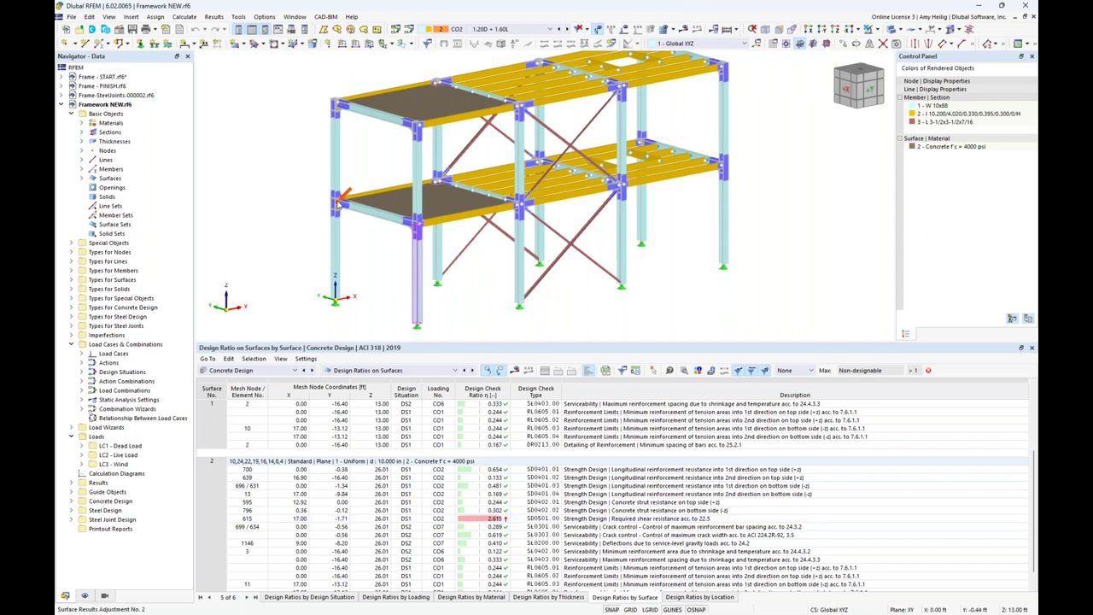
scroll(340, 202, "up", 5)
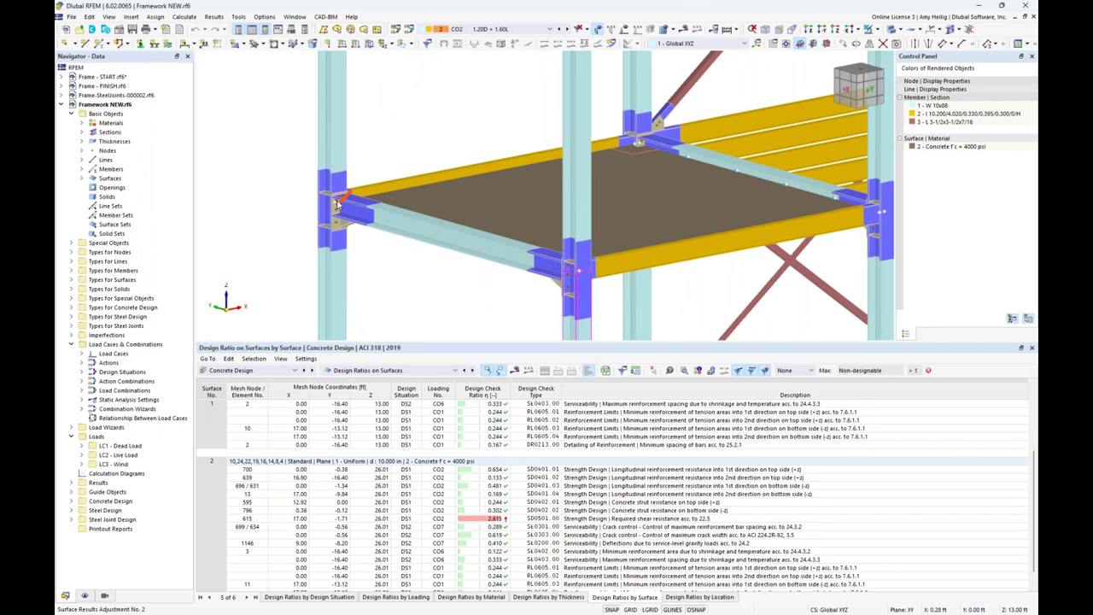
scroll(340, 203, "down", 4)
scroll(340, 203, "down", 2)
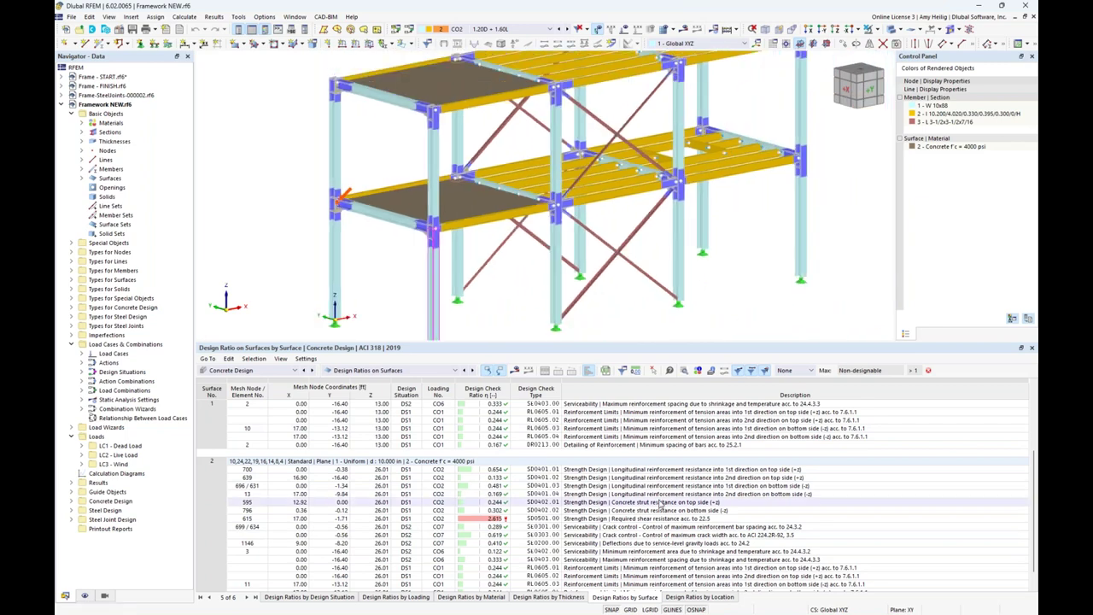
scroll(660, 504, "down", 1)
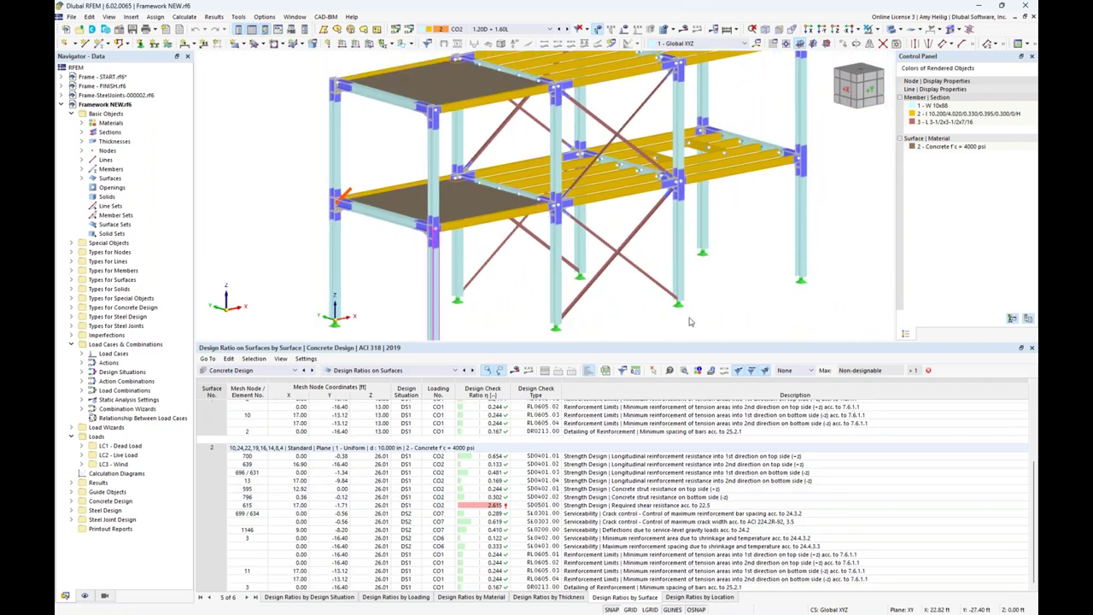
middle_click_drag(747, 290, 716, 308, "ctrl")
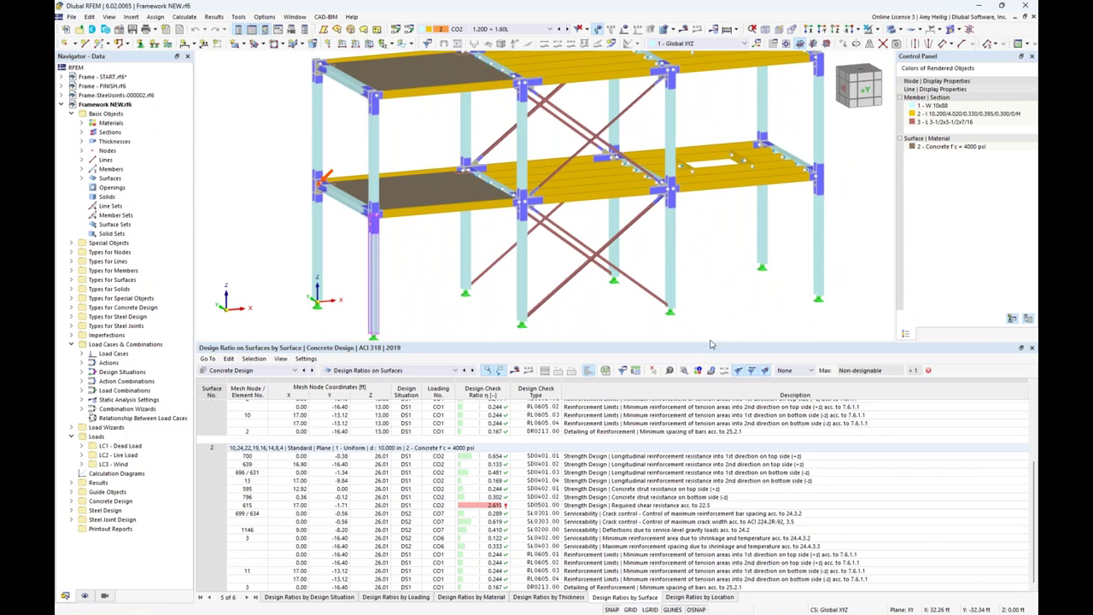
left_click_drag(714, 342, 711, 439)
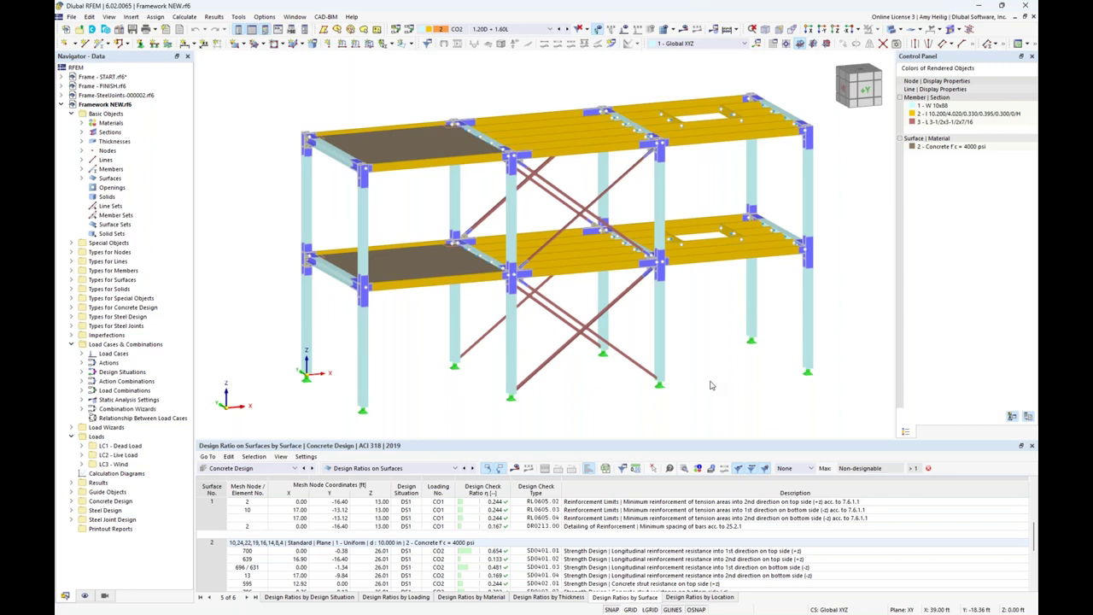
Step: Switch to the presentation slideshow and advance from the plastic strain limit slide to Steel Joints Add-on Future Developments
key("super+Tab")
left_click(534, 286)
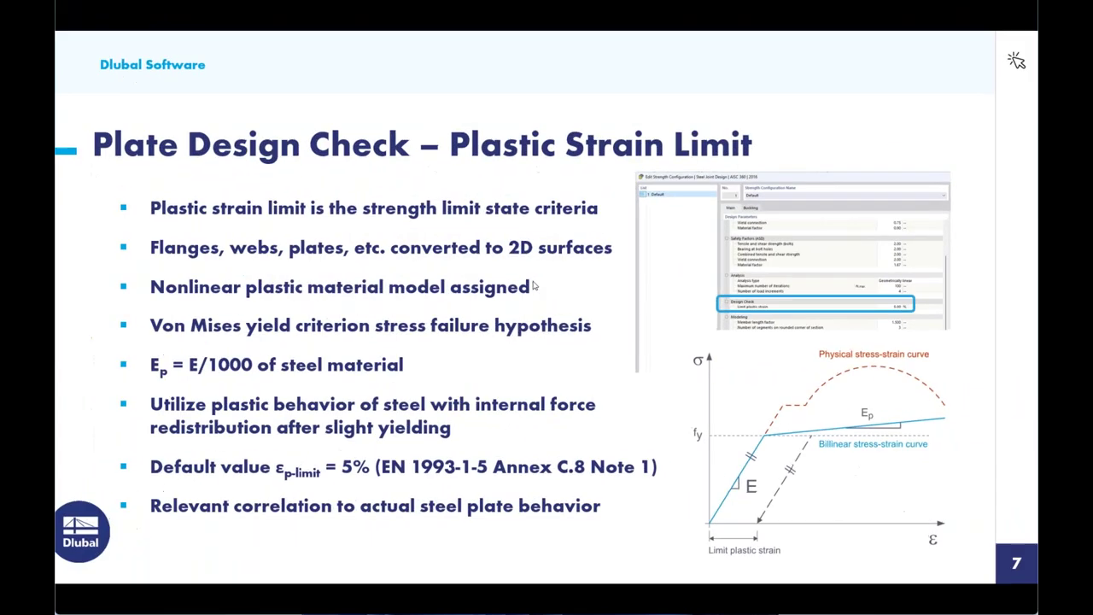
key("Right")
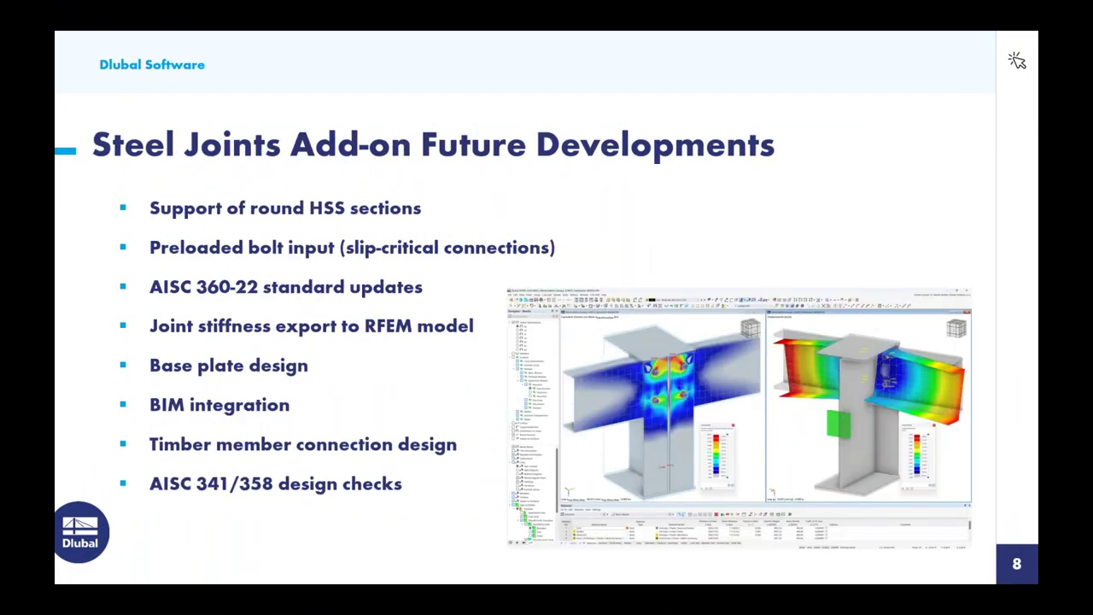